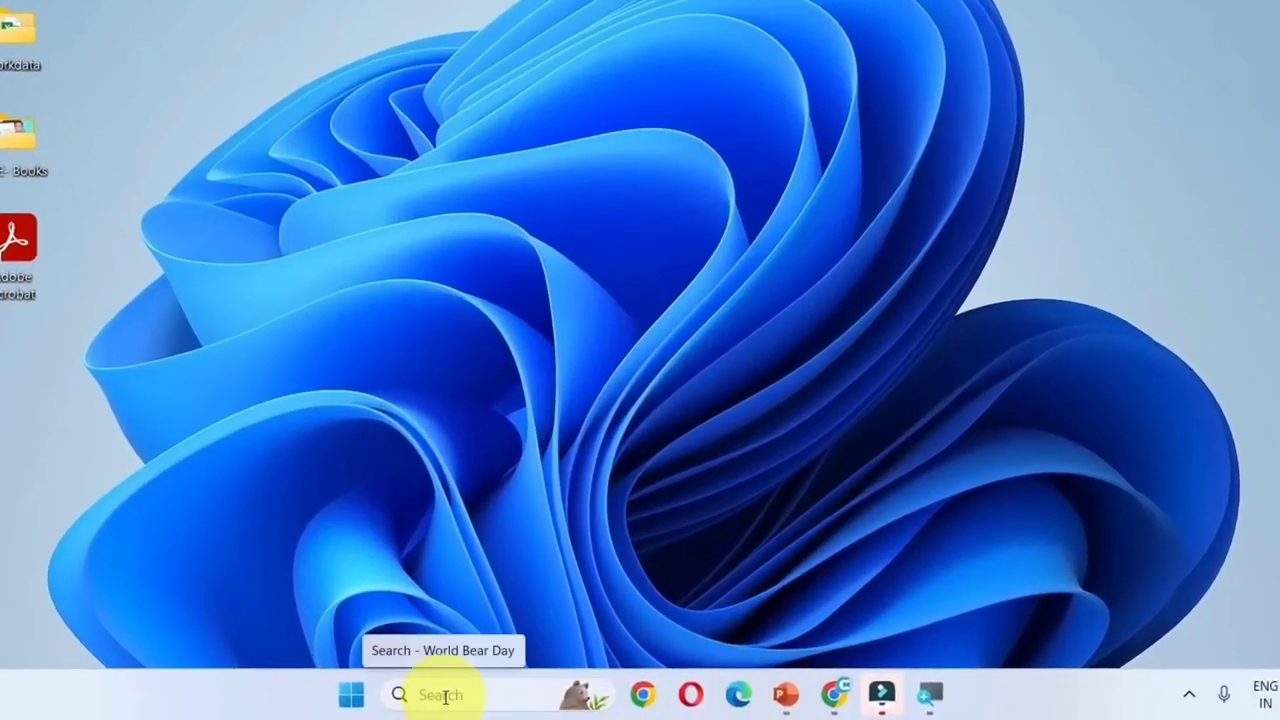
- Start Excel by running 'excel' from the Run box after abandoning a Windows search
click(445, 695)
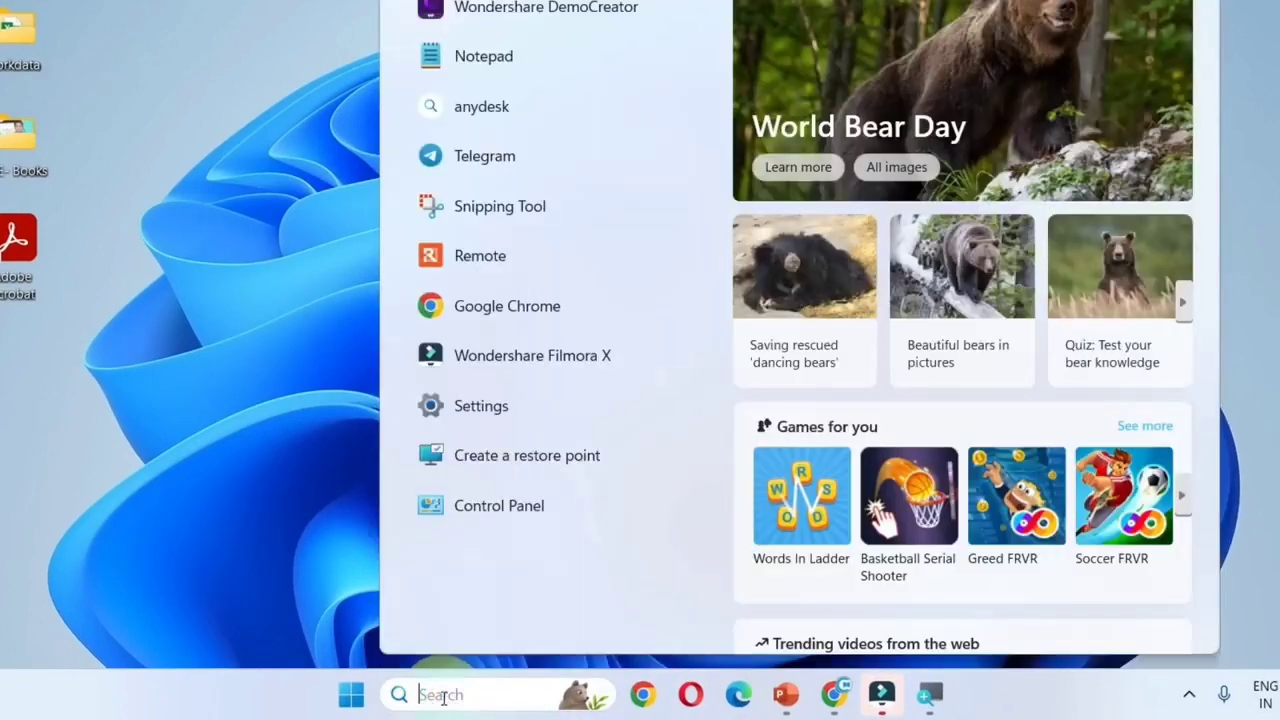
text(ex)
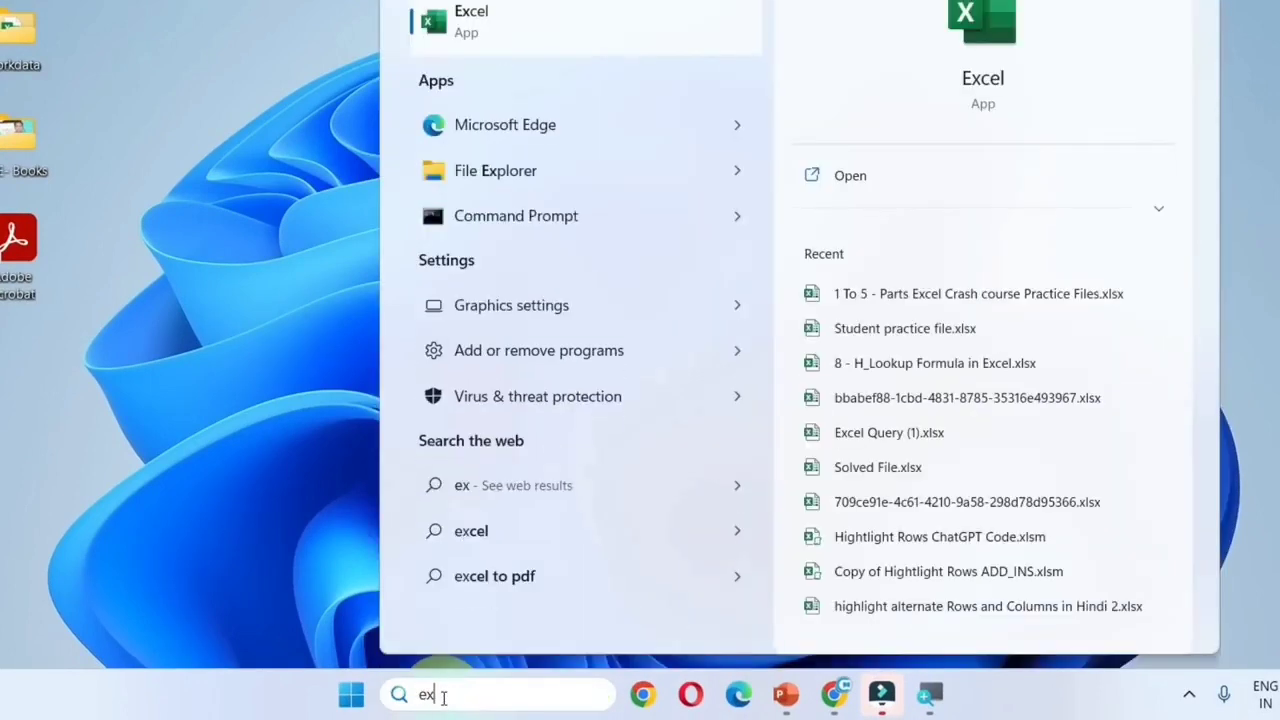
text(cel)
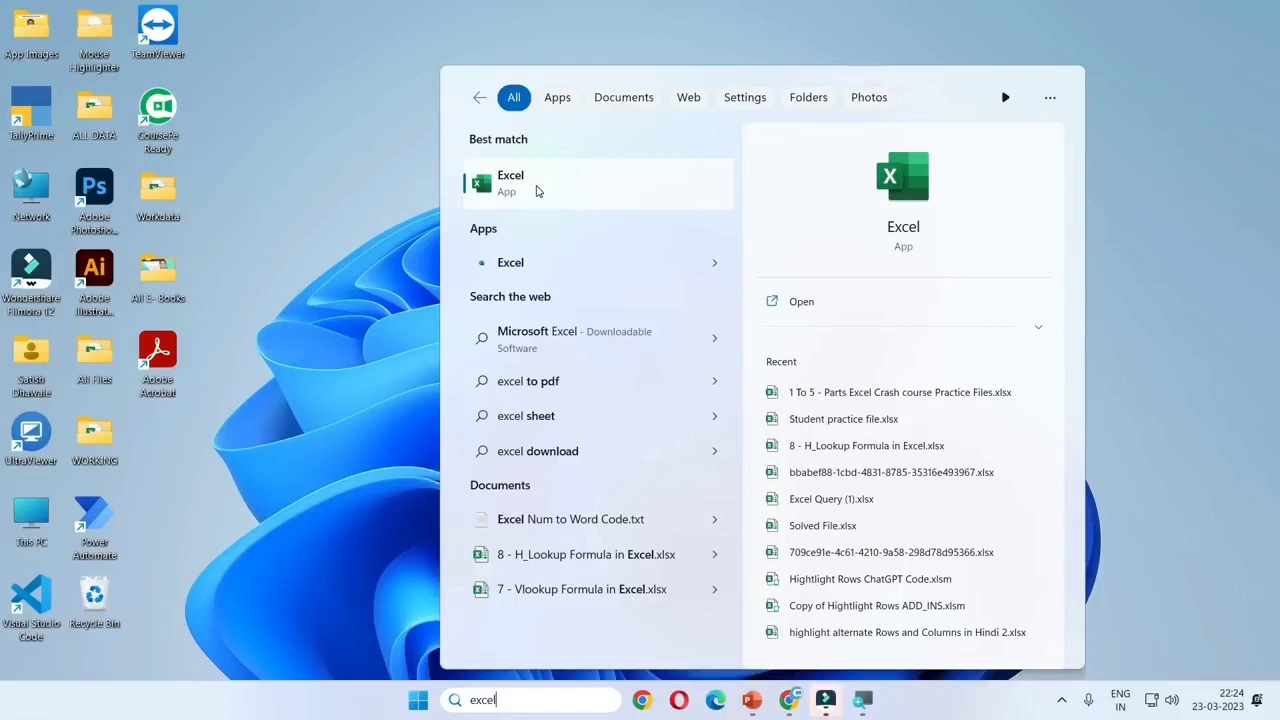
click(381, 220)
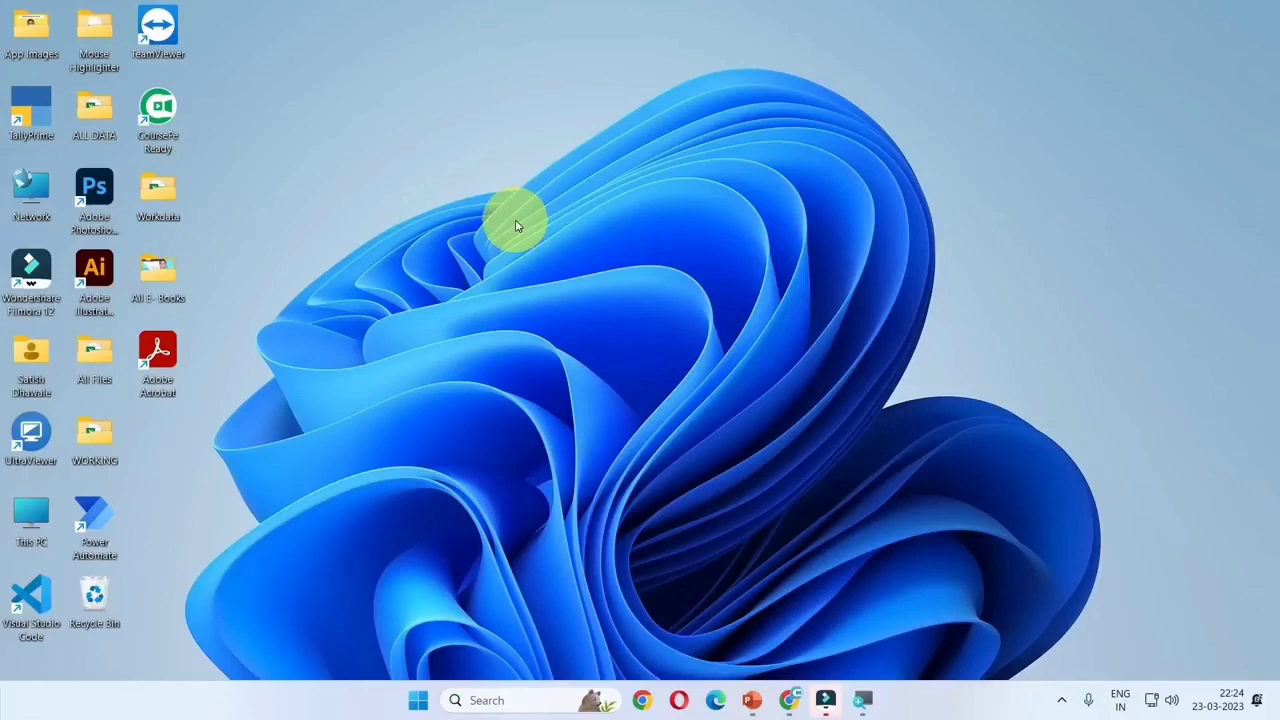
key(super+r)
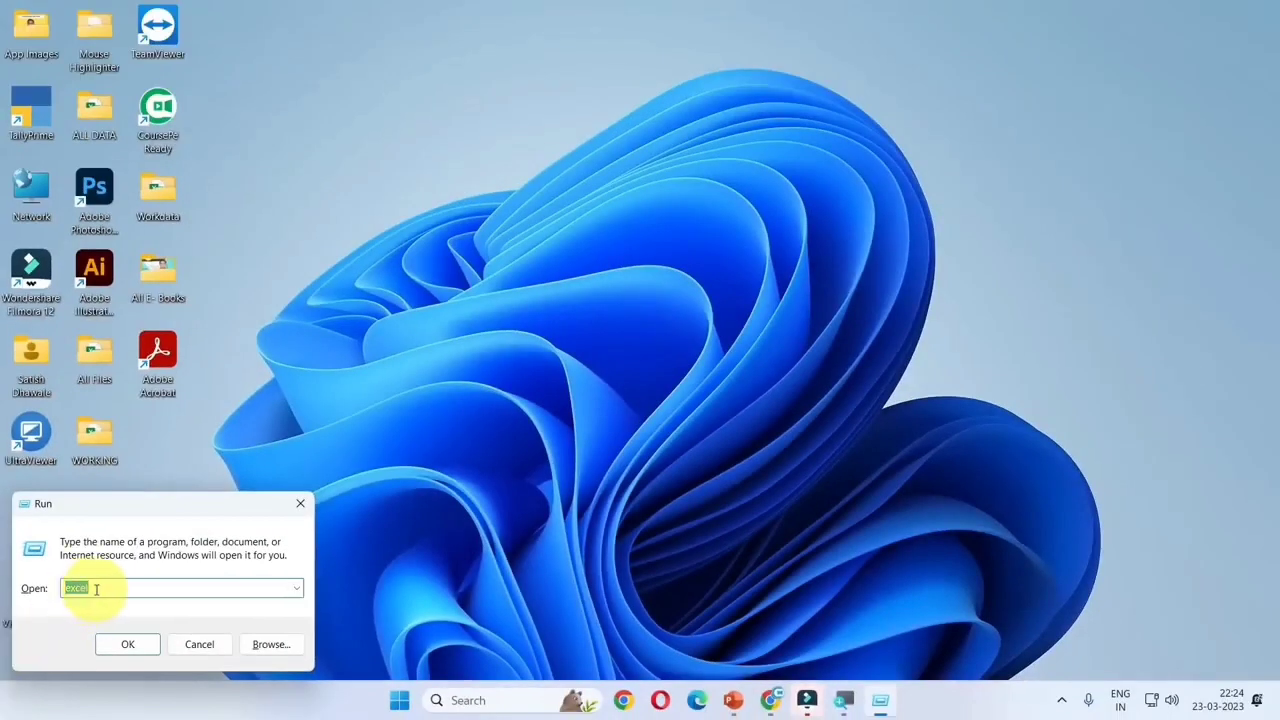
click(130, 647)
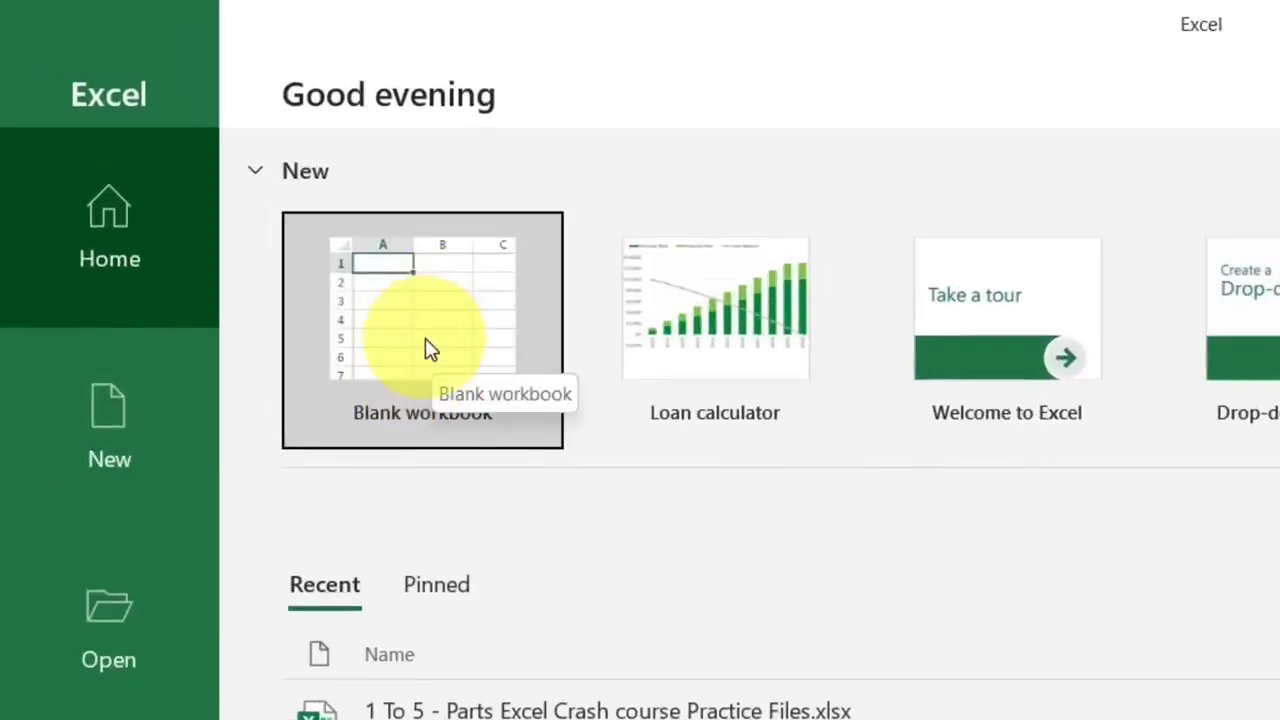
click(425, 342)
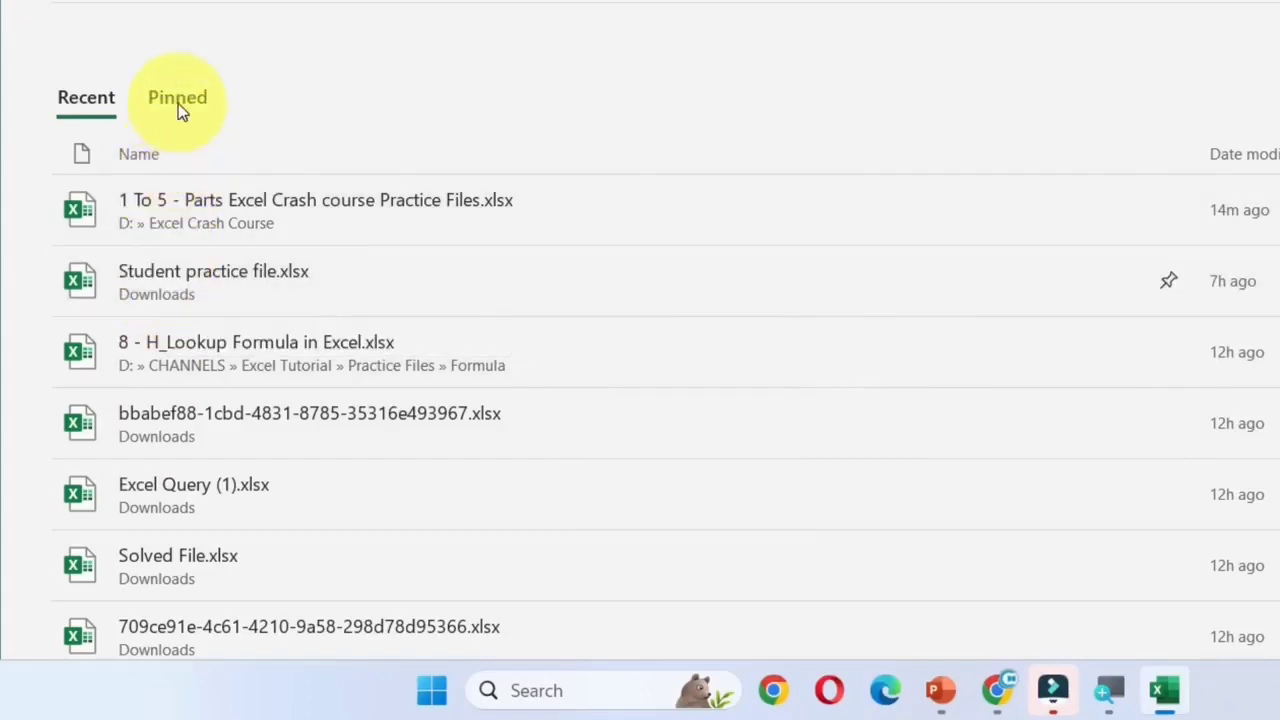
click(178, 103)
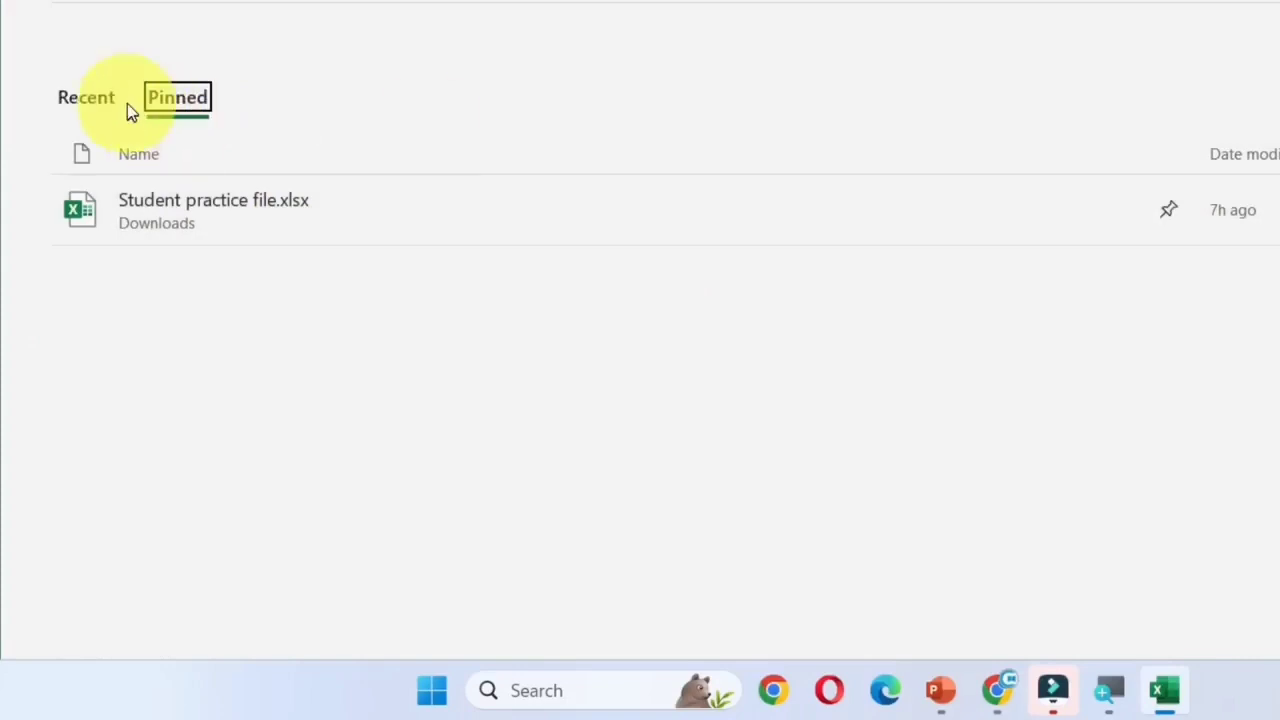
click(111, 99)
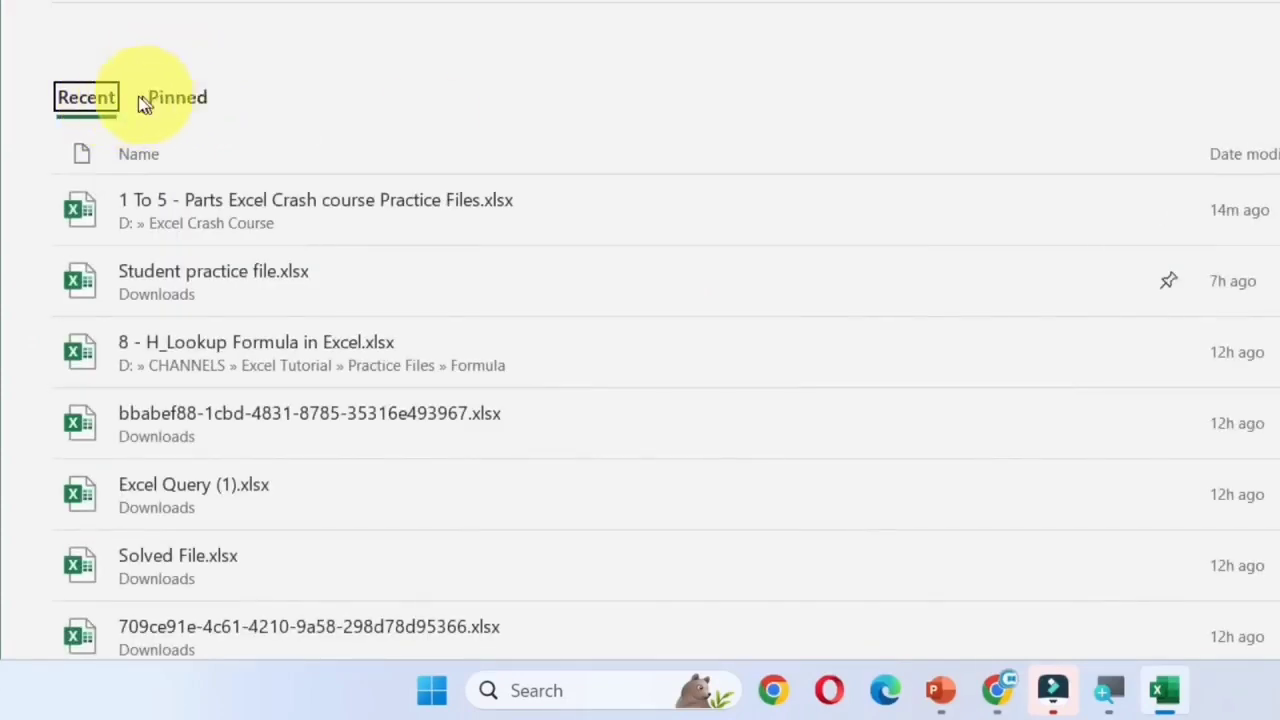
click(182, 100)
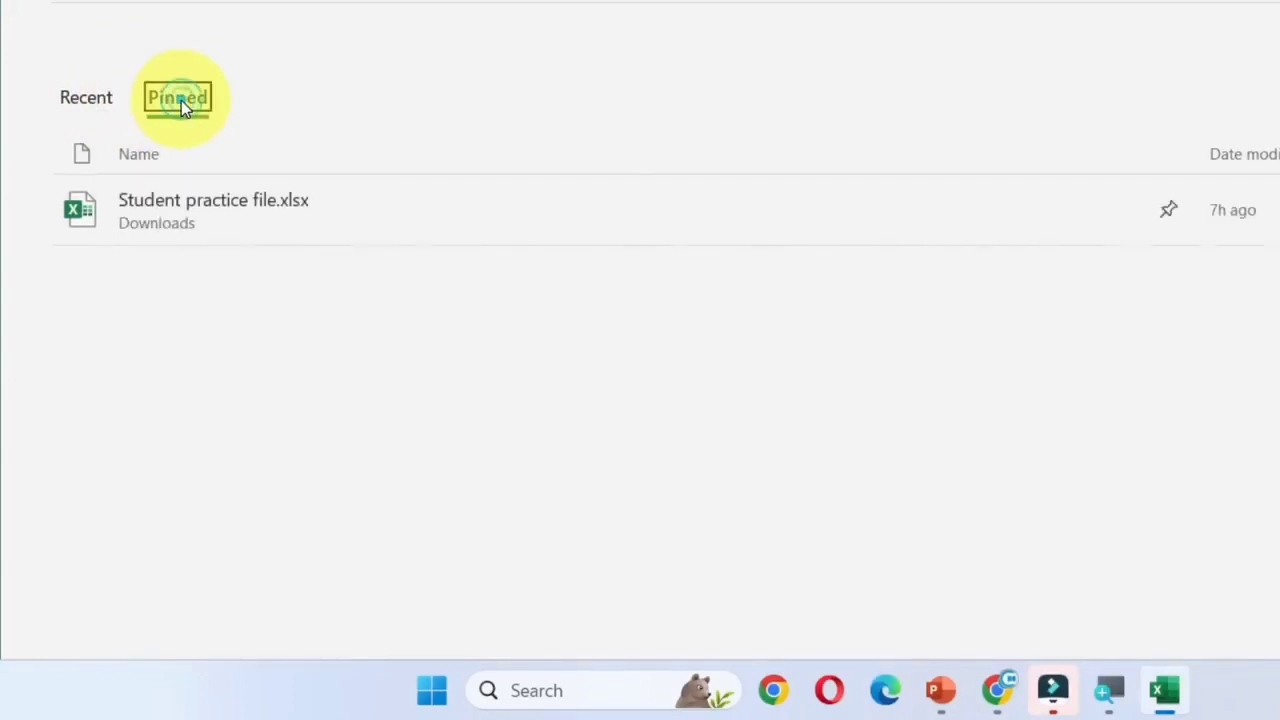
click(105, 100)
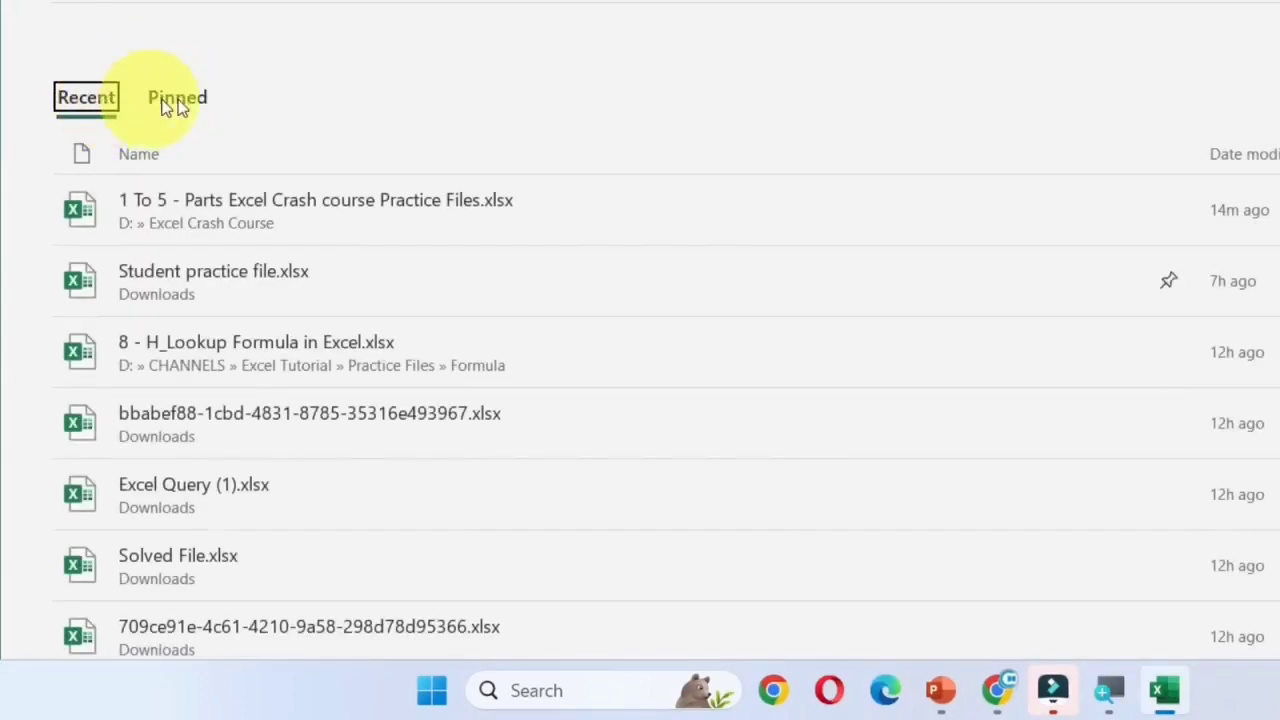
click(170, 105)
click(98, 102)
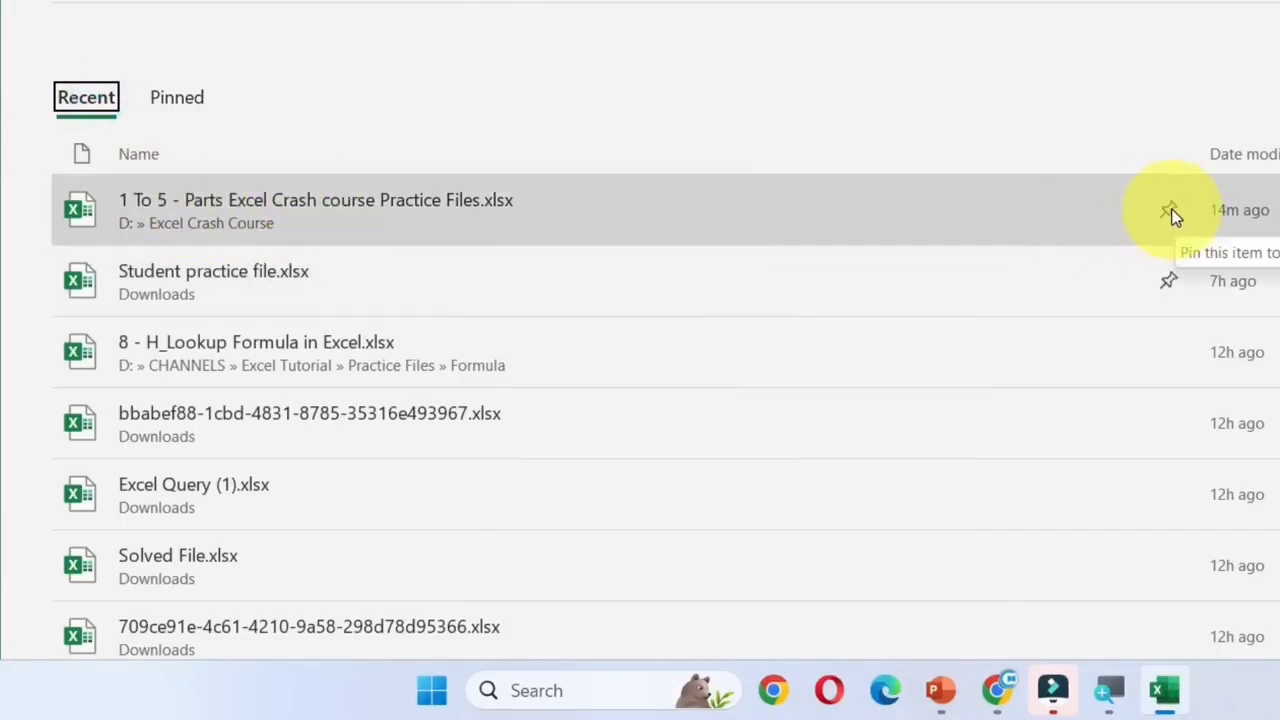
click(185, 100)
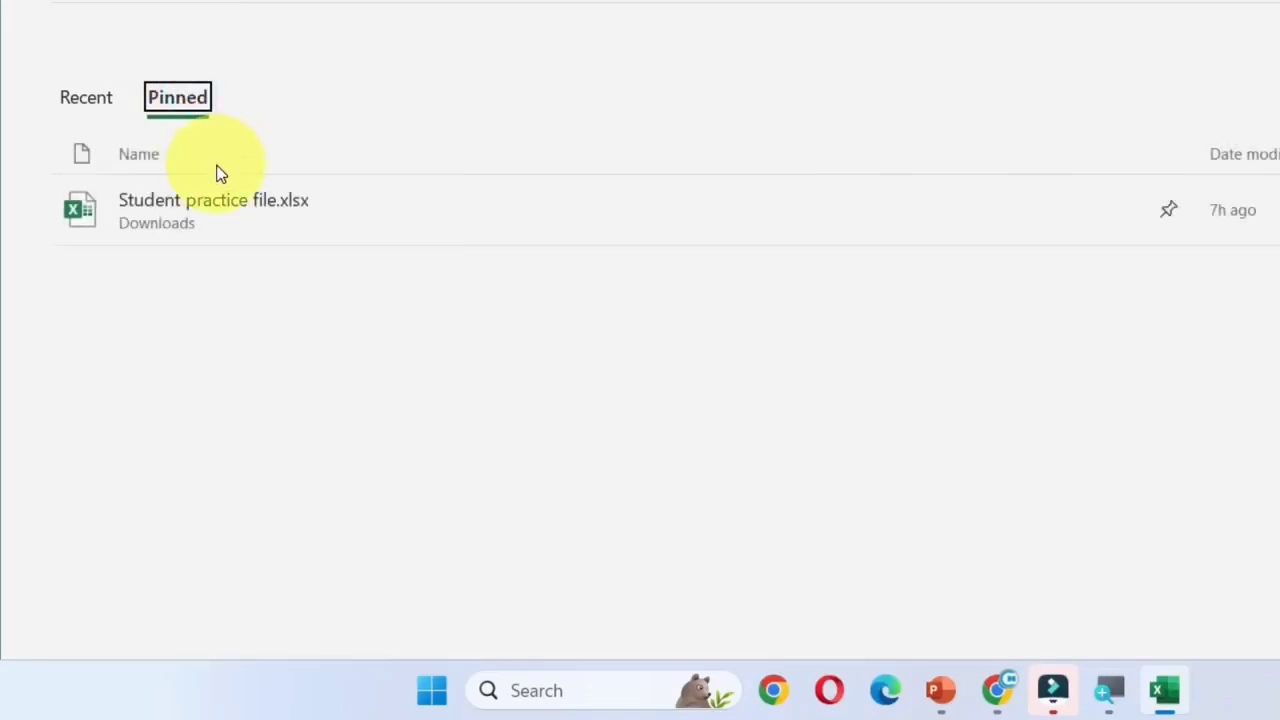
click(88, 100)
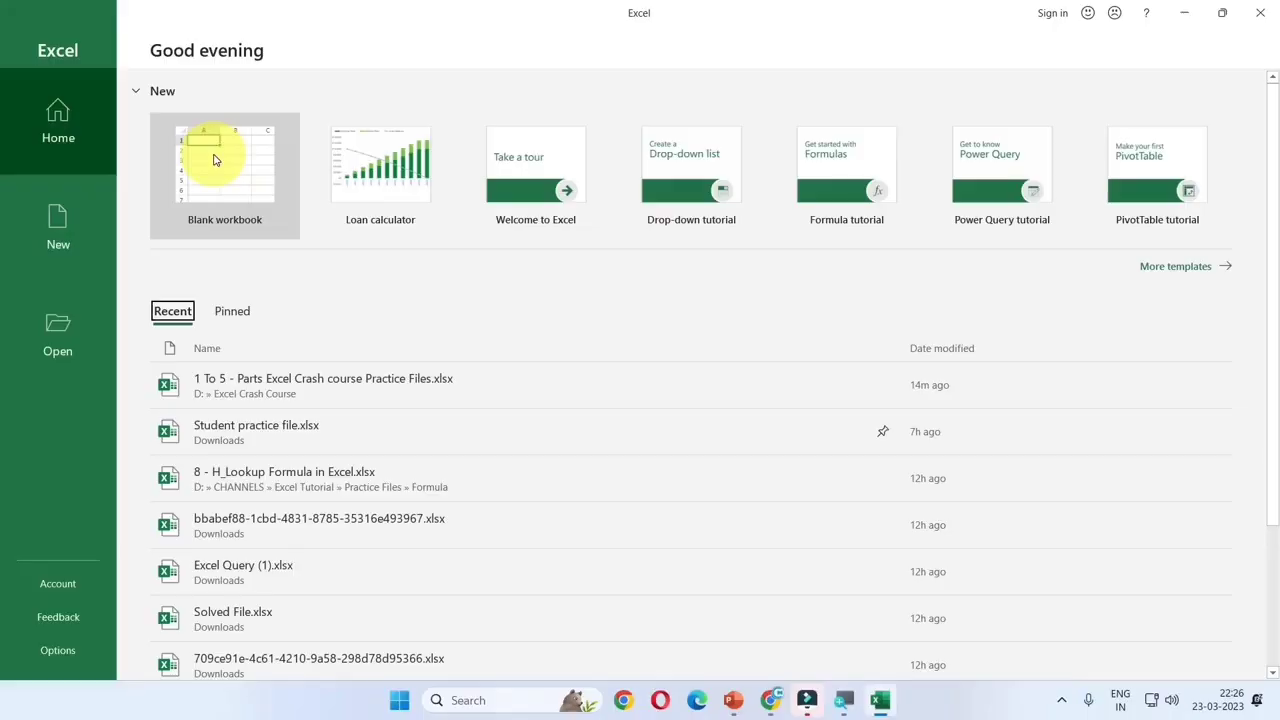
- Open a new blank workbook, Book1, from the Excel Home screen
click(213, 160)
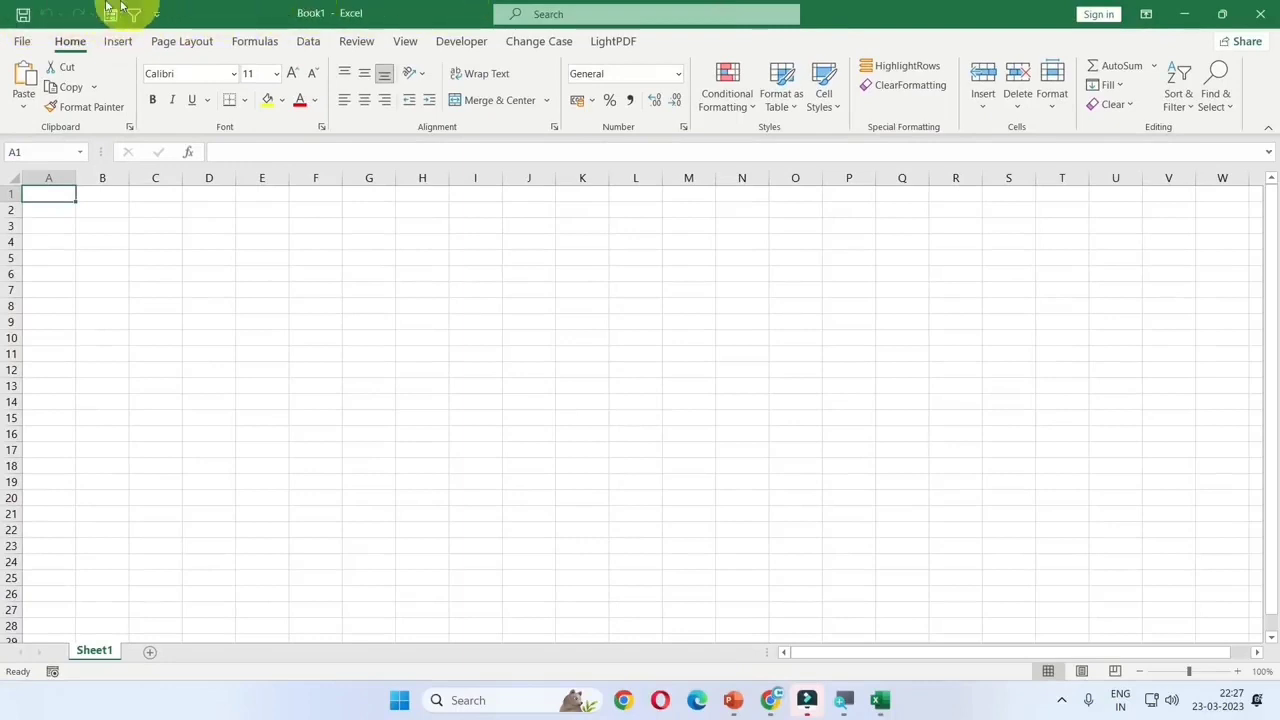
- Minimize Excel, bring Book1 back from the taskbar, then take it out of full screen
click(1182, 17)
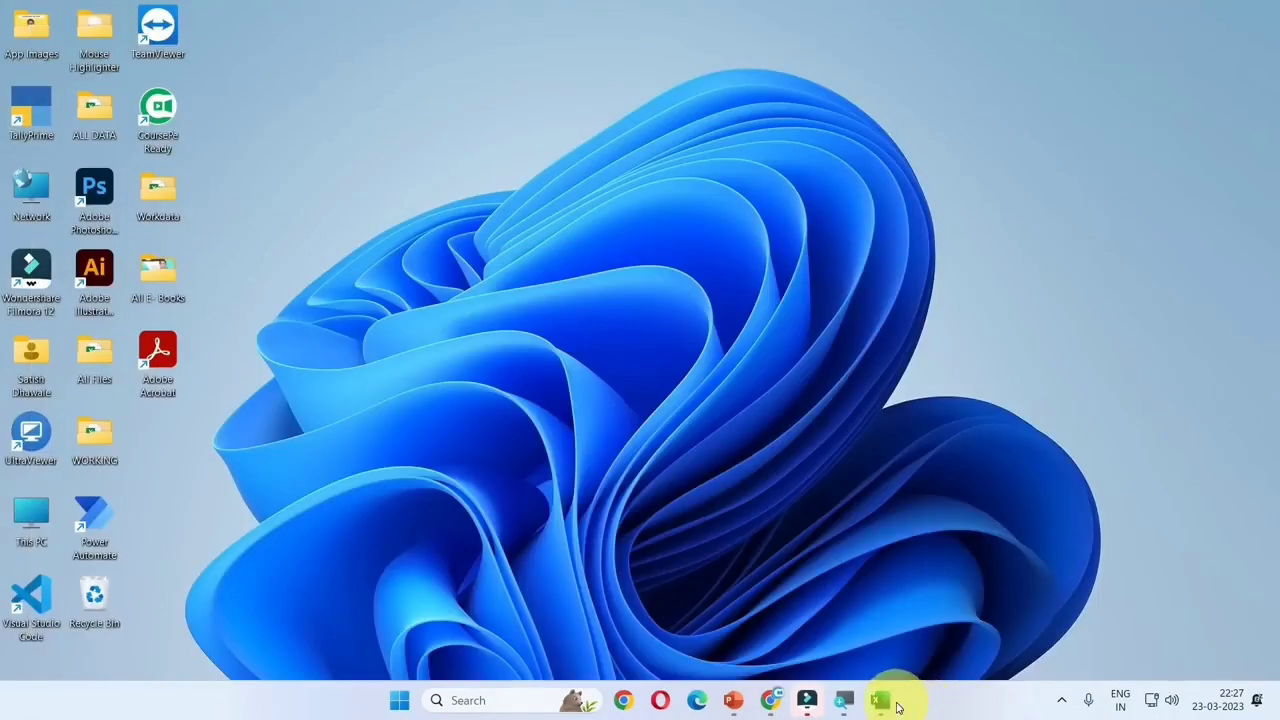
mouse_move(885, 705)
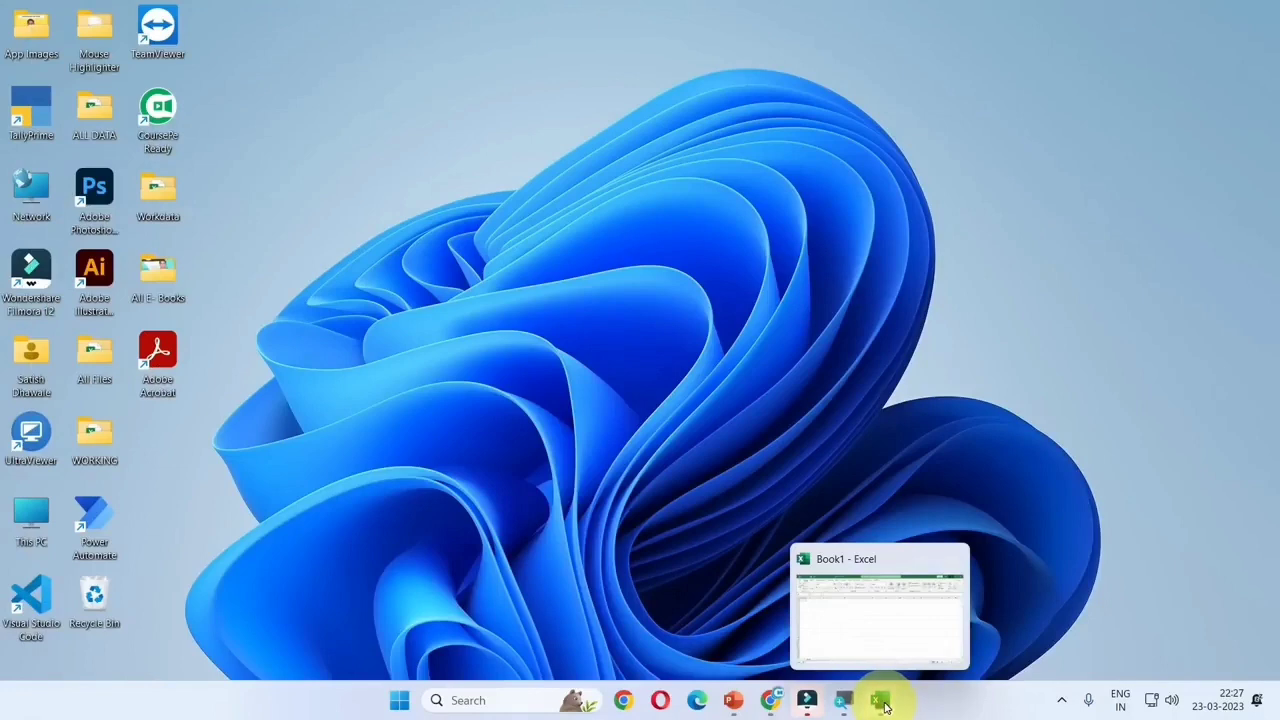
click(884, 705)
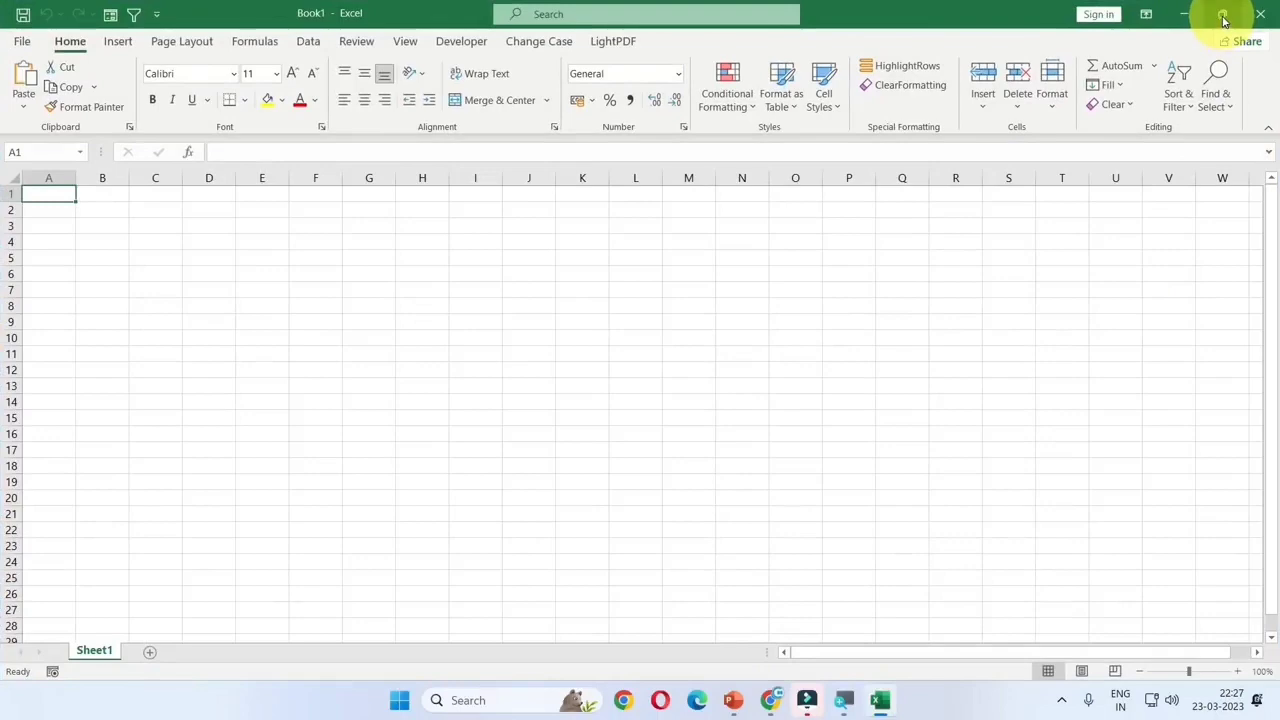
click(1223, 16)
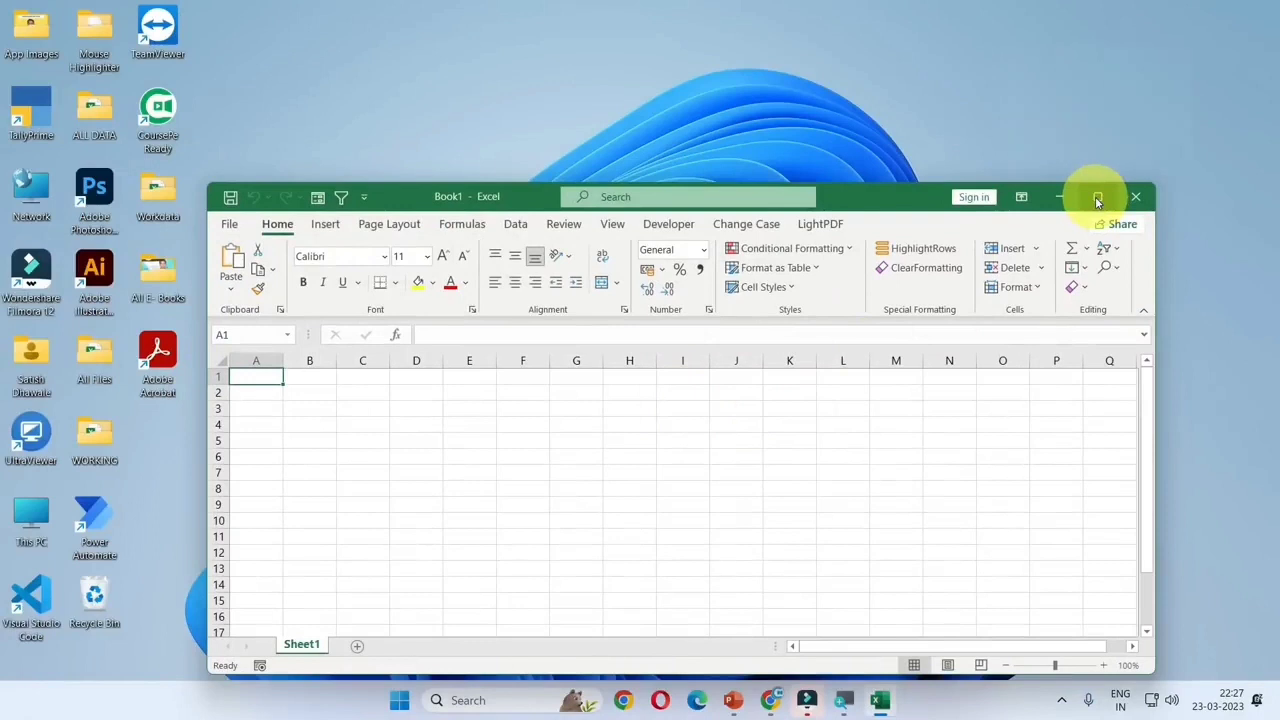
- Drag the Book1 window's top-left corner inward to make the window smaller
mouse_move(1097, 201)
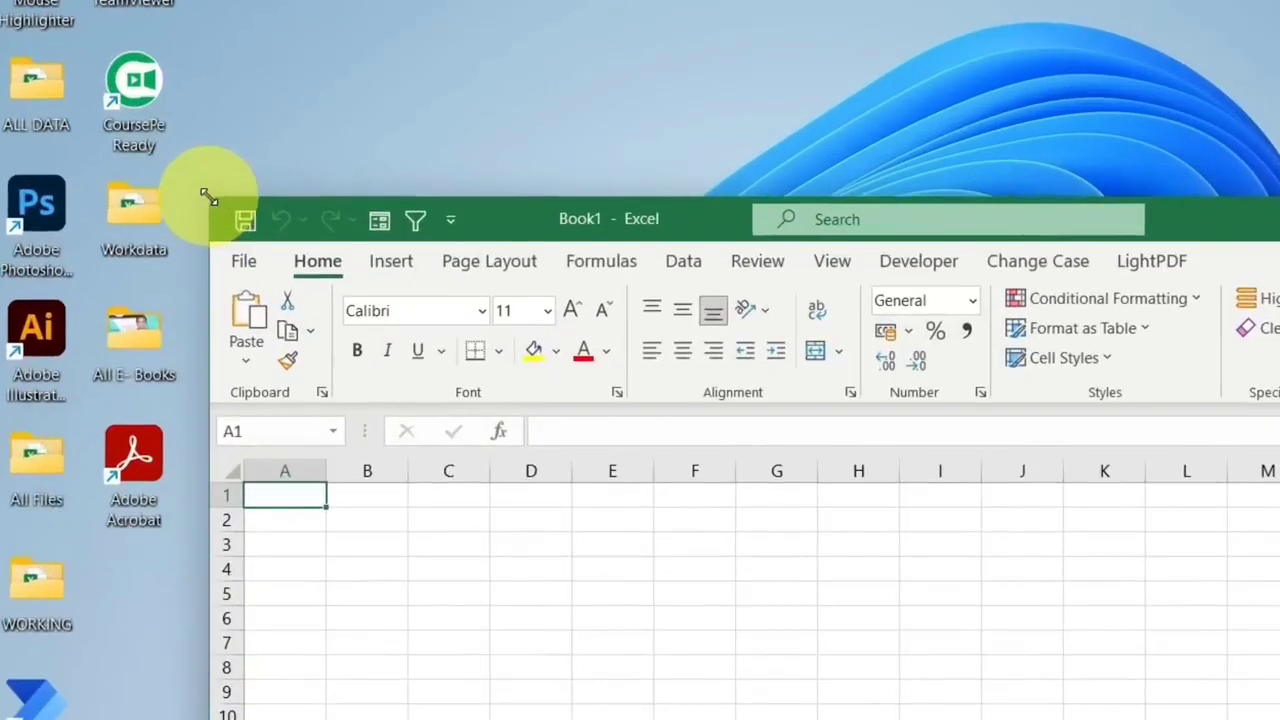
click(208, 197)
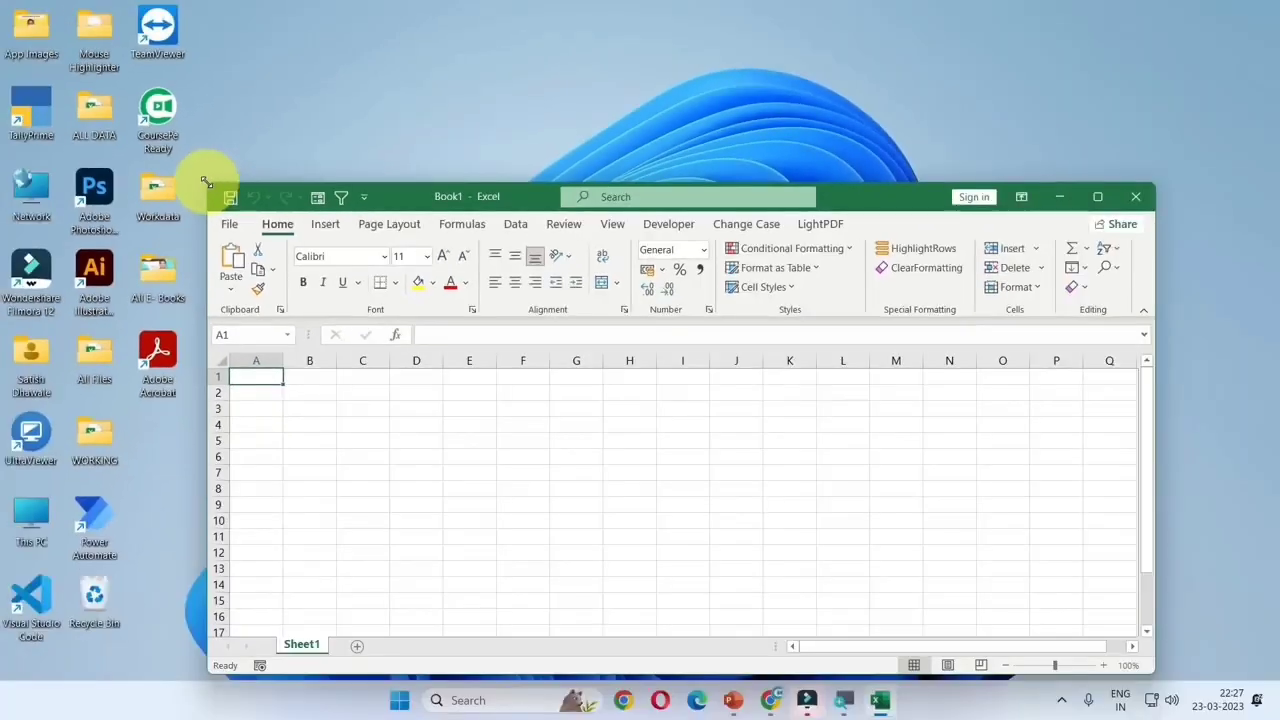
mouse_move(206, 183)
mouse_down()
mouse_move(717, 363)
mouse_move(315, 170)
mouse_up()
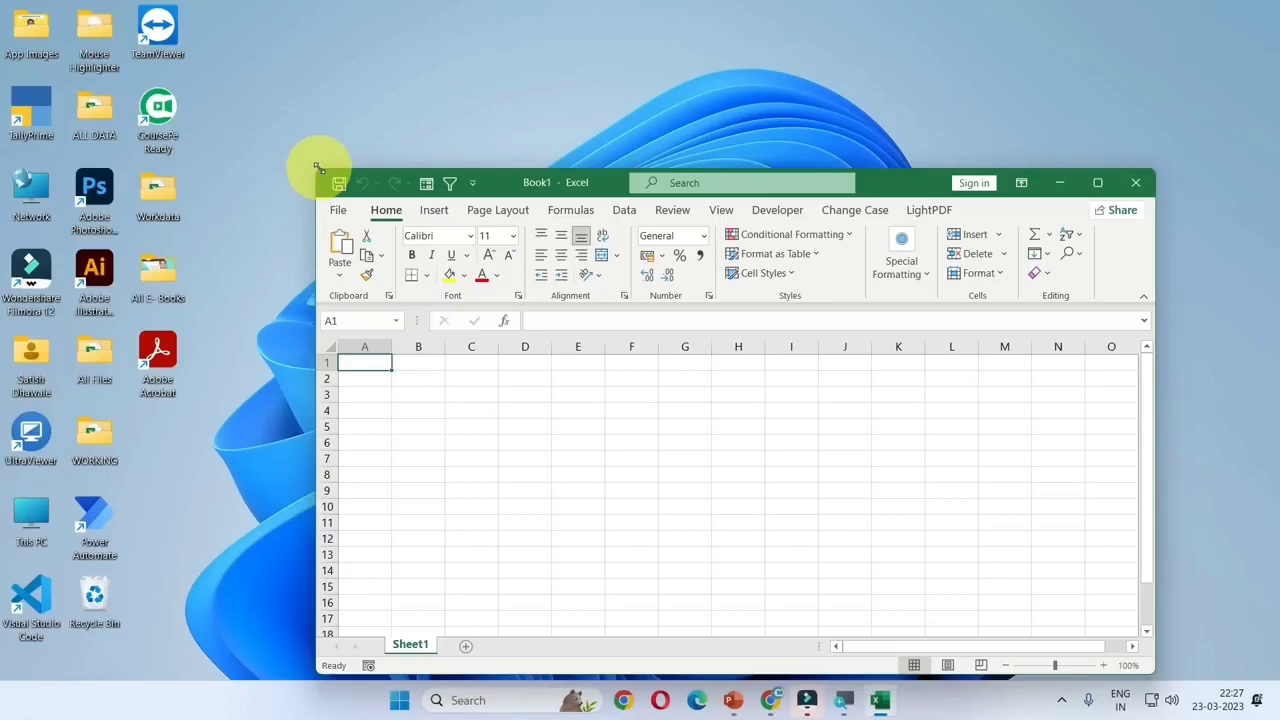
drag(316, 166, 335, 195)
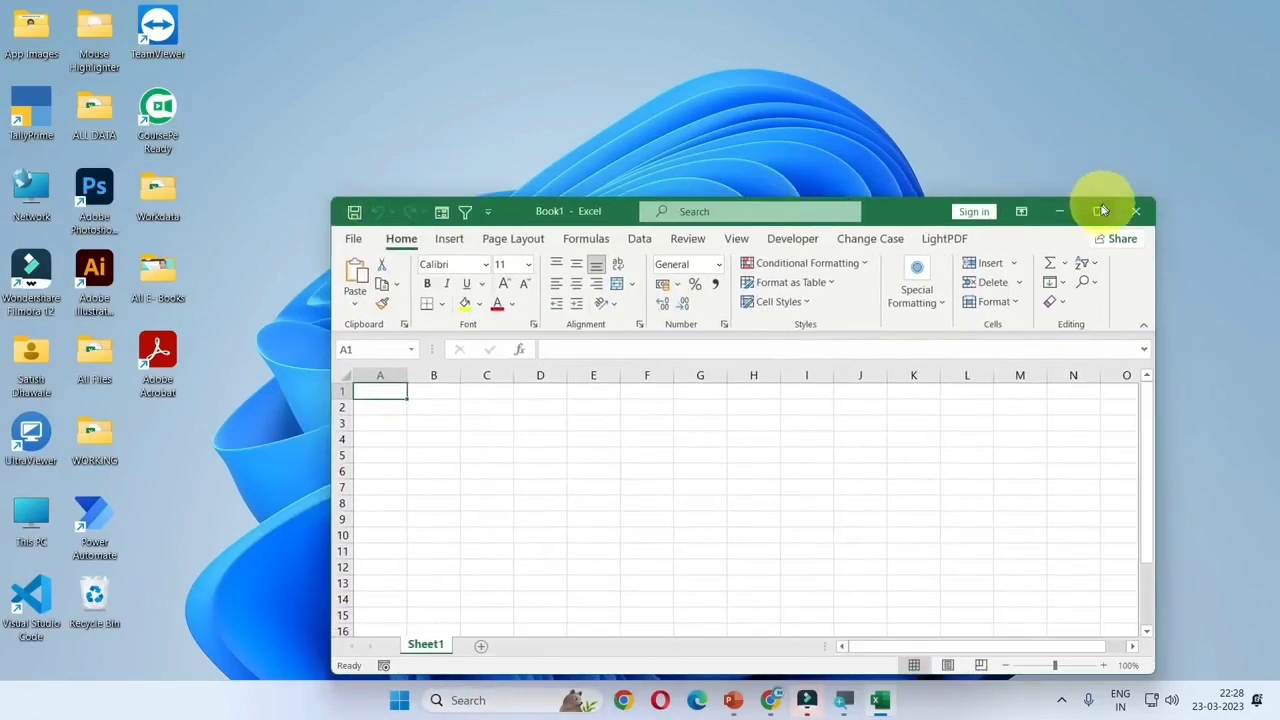
mouse_move(1099, 215)
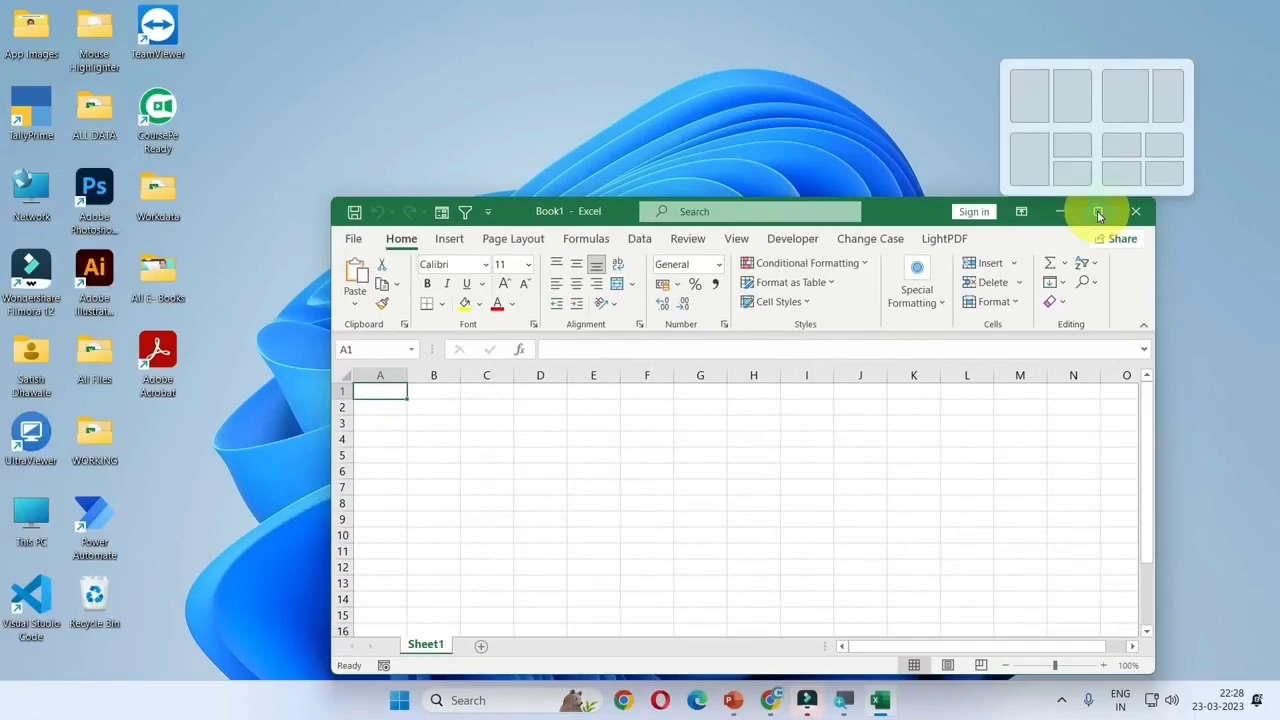
- Maximize the Book1 window so it fills the screen
click(1099, 213)
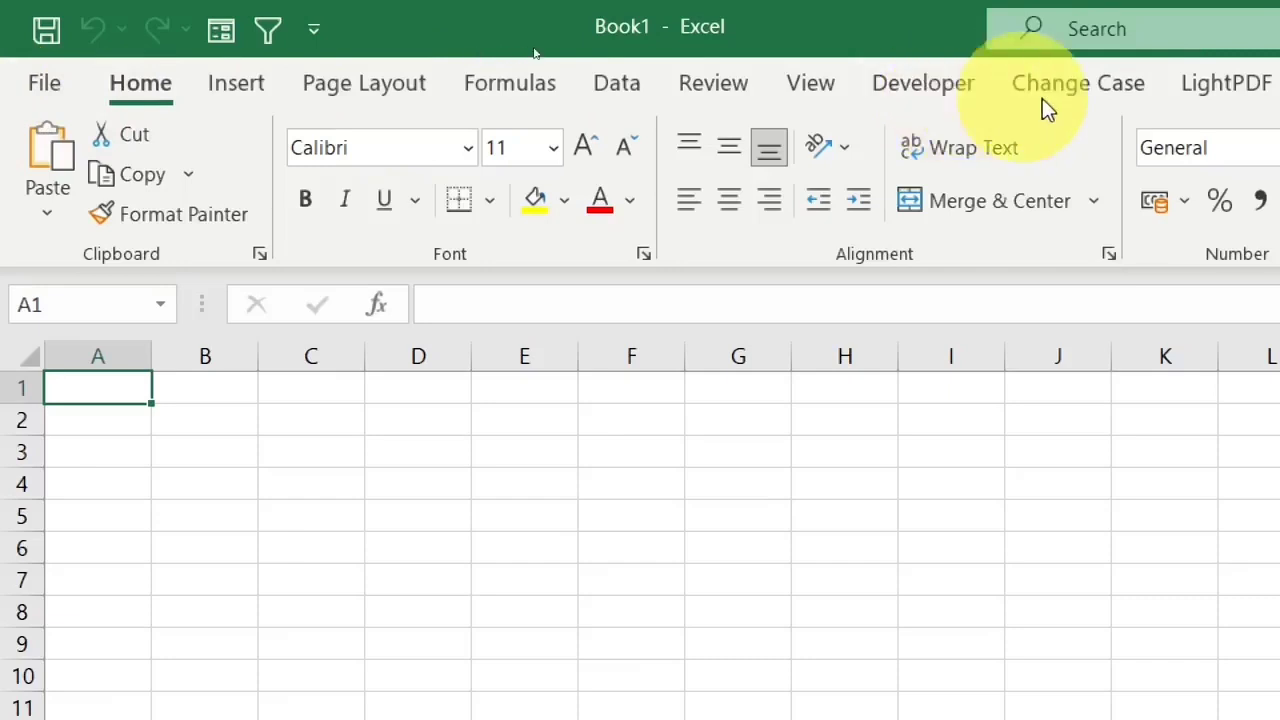
right_click(919, 86)
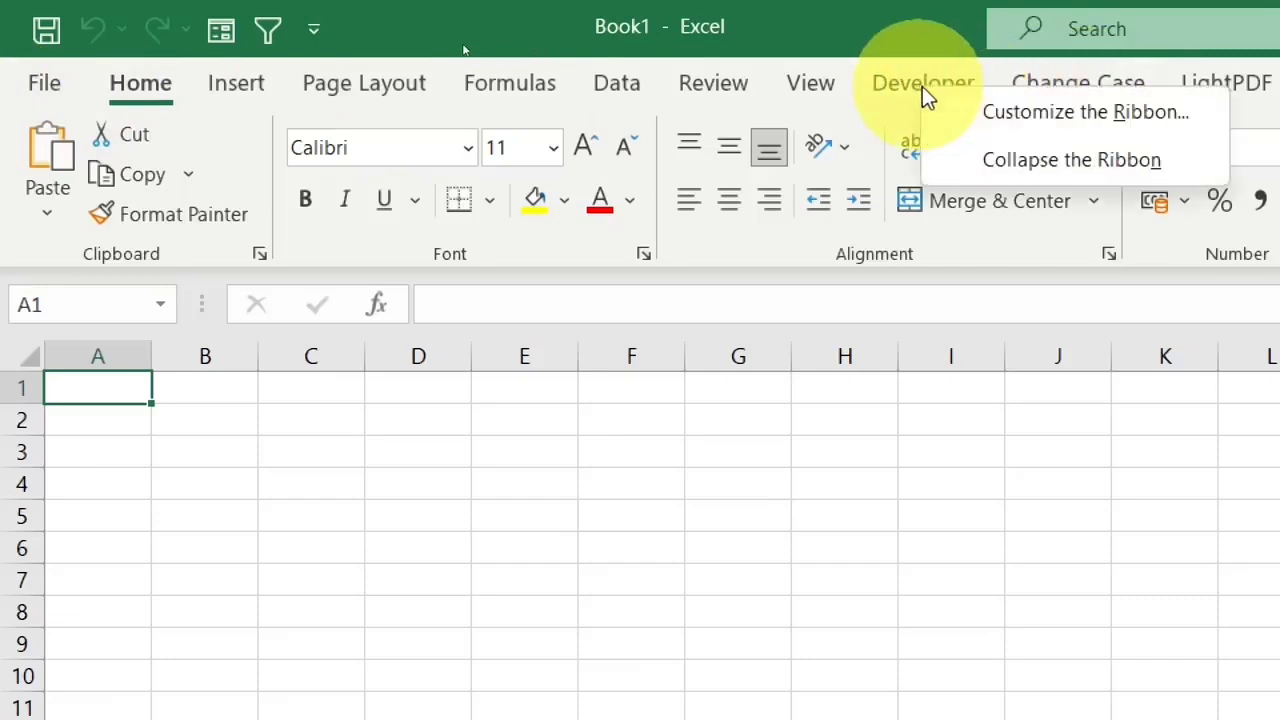
click(871, 51)
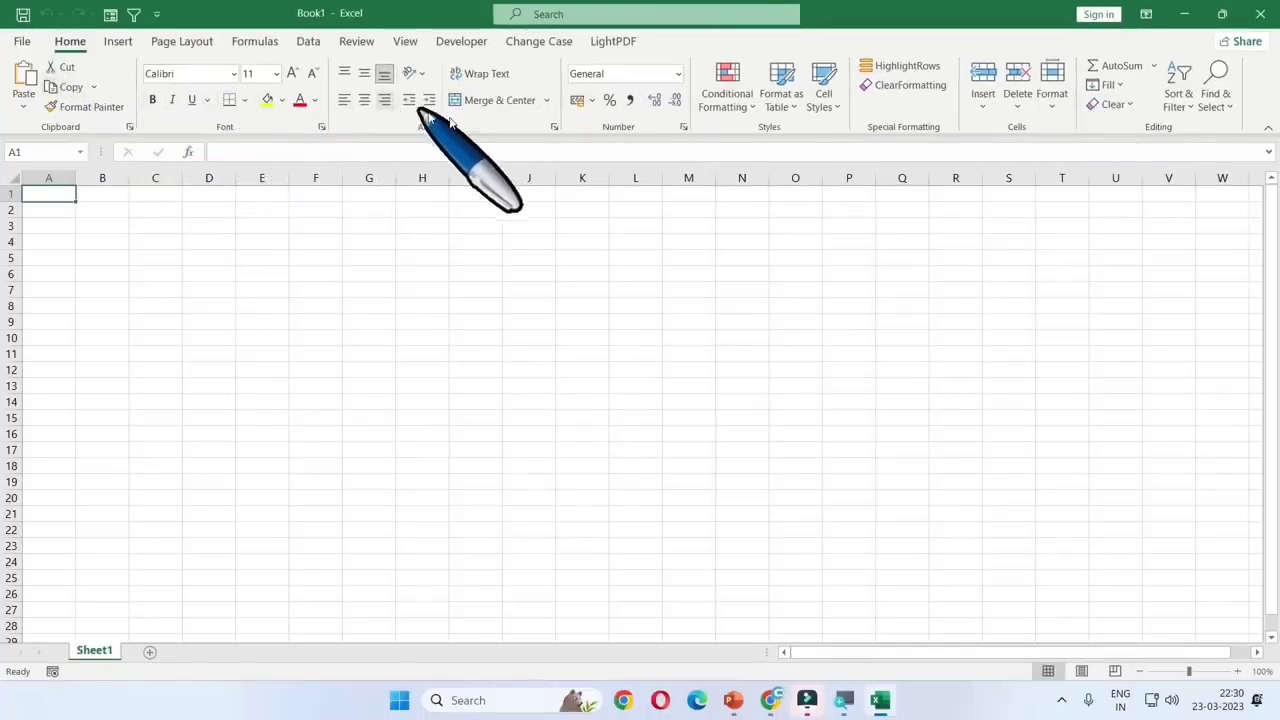
- Browse the Insert, Page Layout, Formulas, Data, Review and View tabs, then return to Home
click(115, 41)
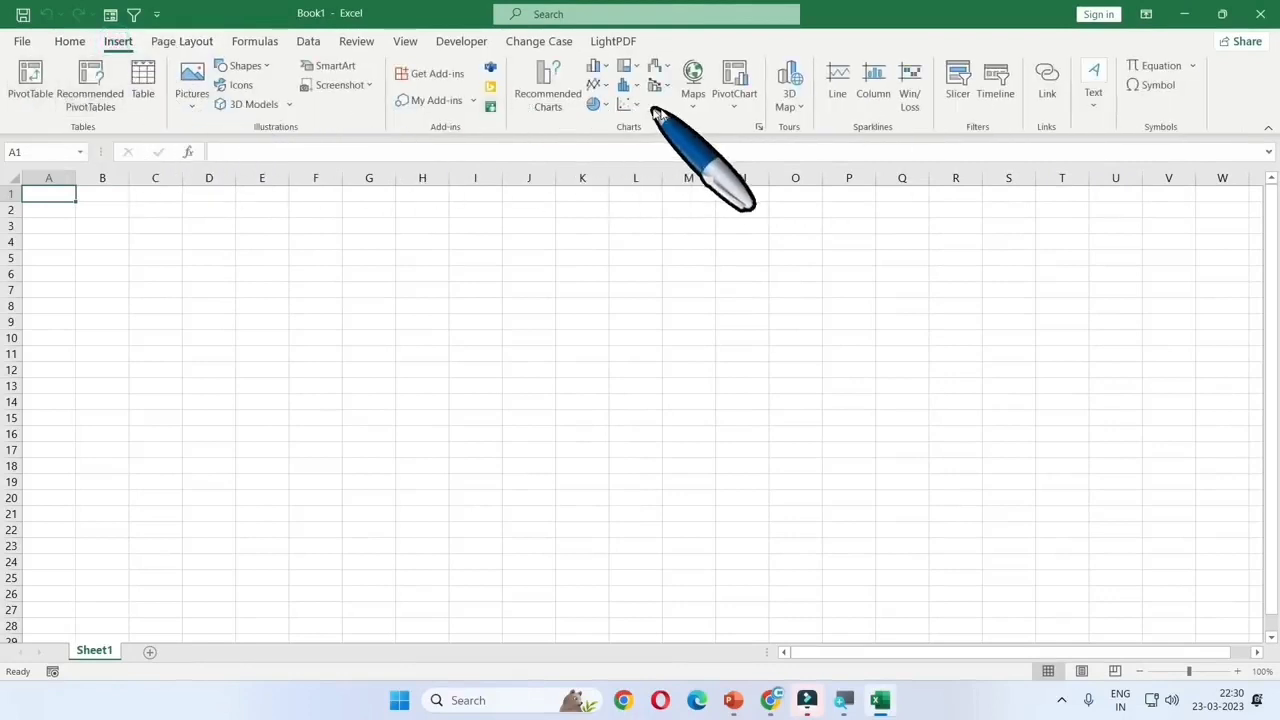
click(181, 41)
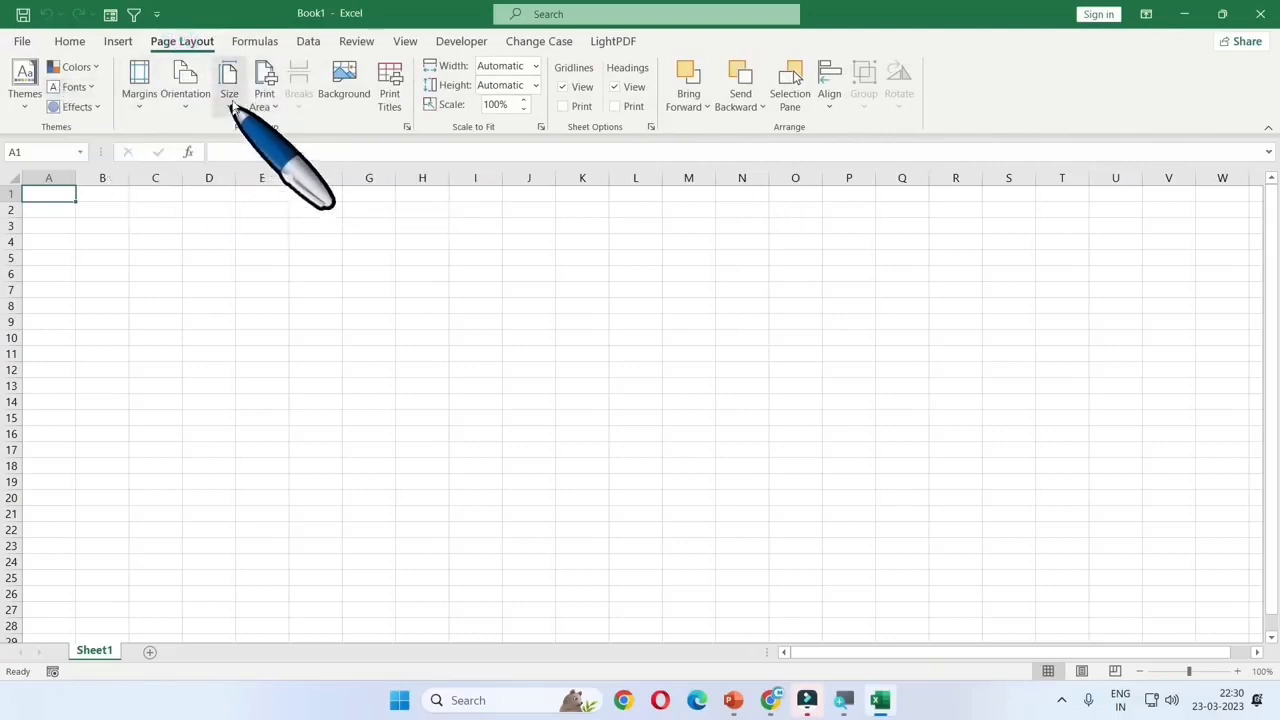
click(250, 45)
click(303, 45)
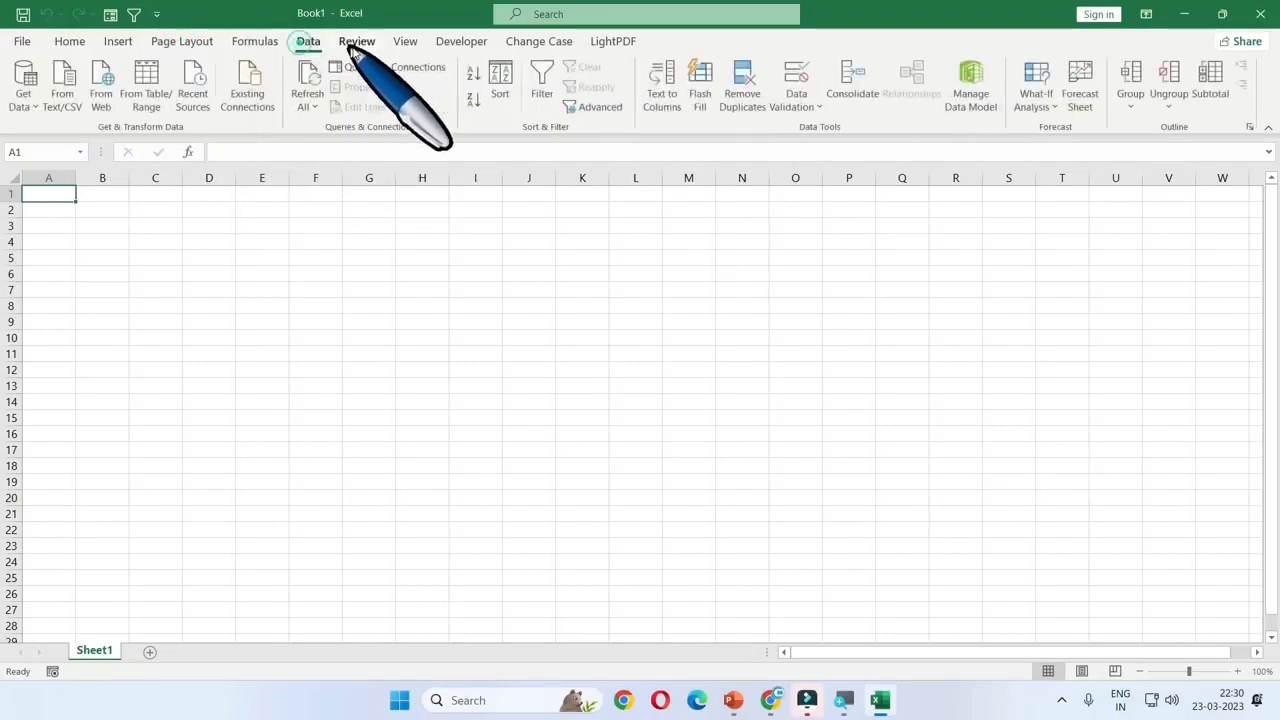
click(355, 45)
click(405, 46)
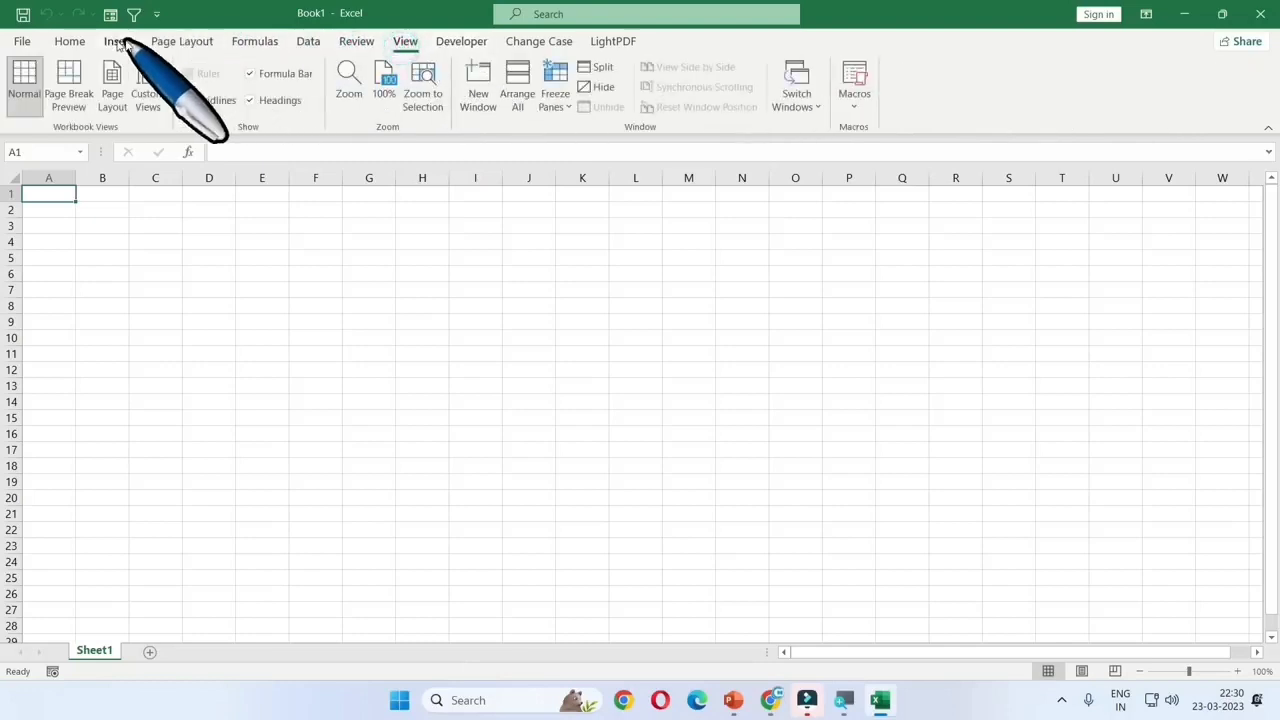
click(64, 45)
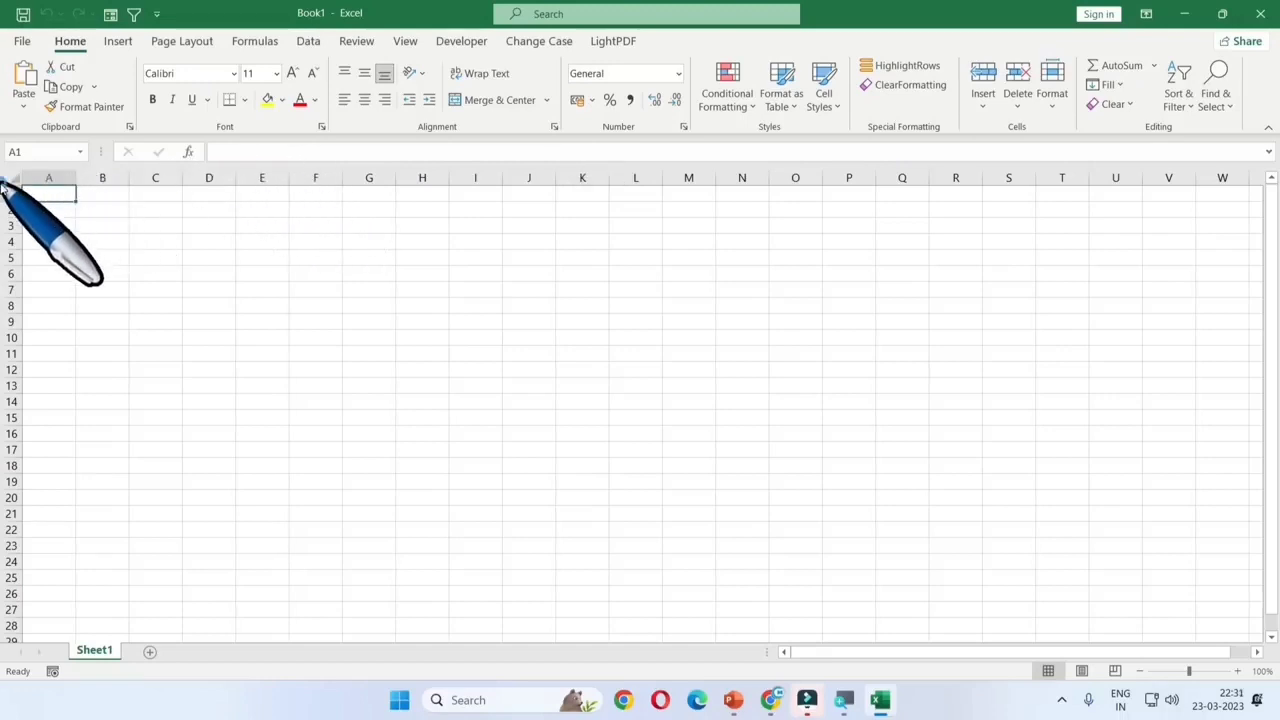
- Ctrl-zoom the sheet in and out until it settles near 190%, then select column A
ctrl+scroll(4, 185, up, 2)
ctrl+scroll(4, 188, up, 2)
ctrl+scroll(4, 188, up, 2)
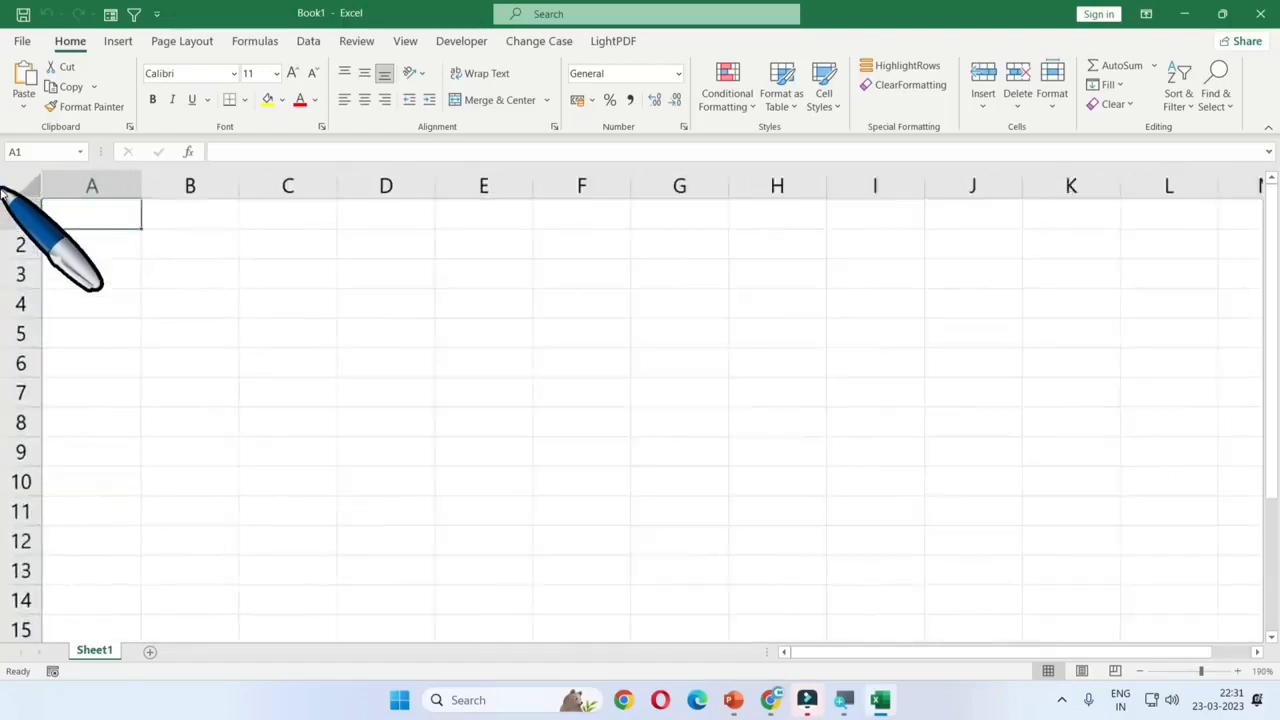
ctrl+scroll(4, 189, up, 1)
ctrl+scroll(4, 190, up, 1)
ctrl+scroll(6, 195, down, 2)
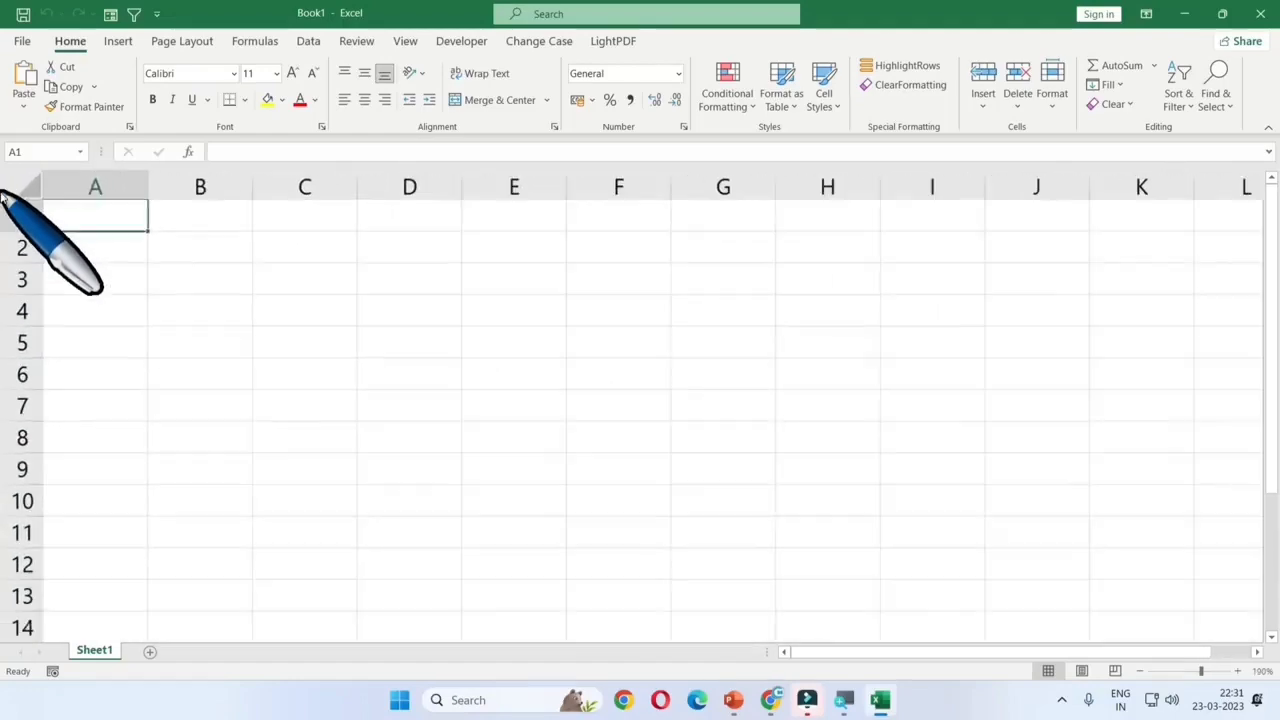
ctrl+scroll(10, 198, down, 2)
ctrl+scroll(14, 200, down, 1)
ctrl+scroll(22, 216, up, 3)
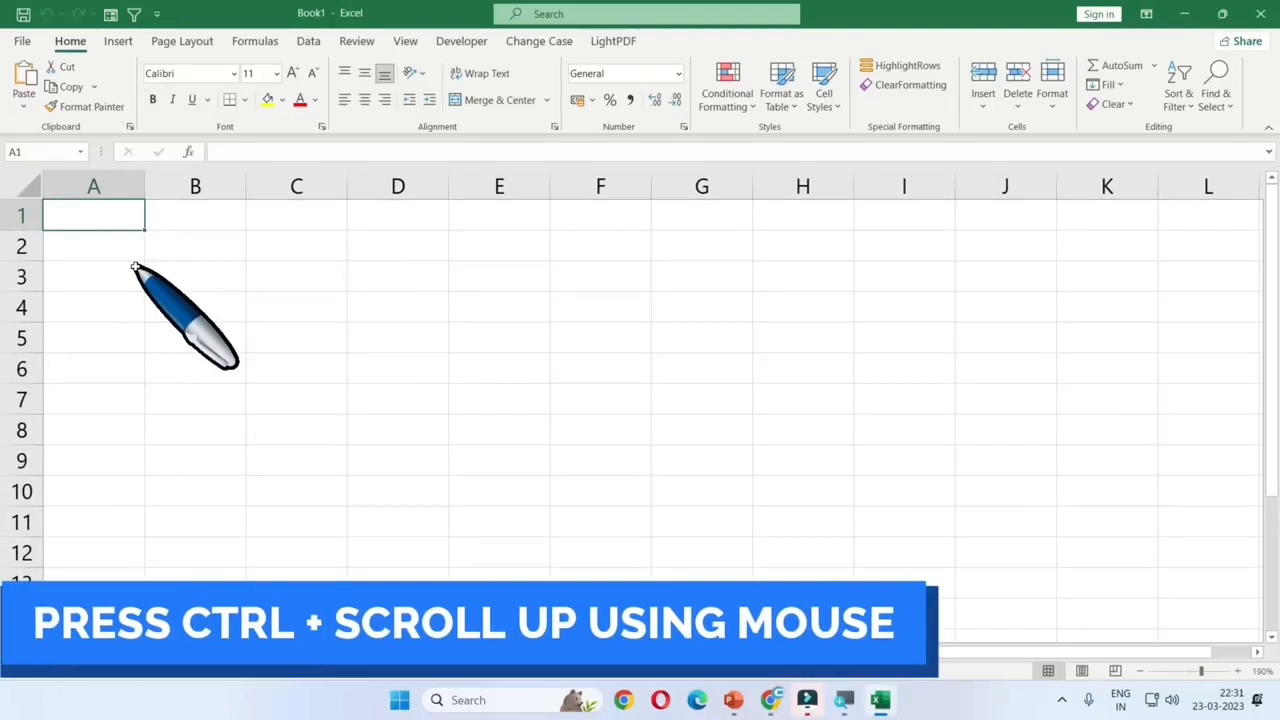
ctrl+scroll(135, 268, up, 3)
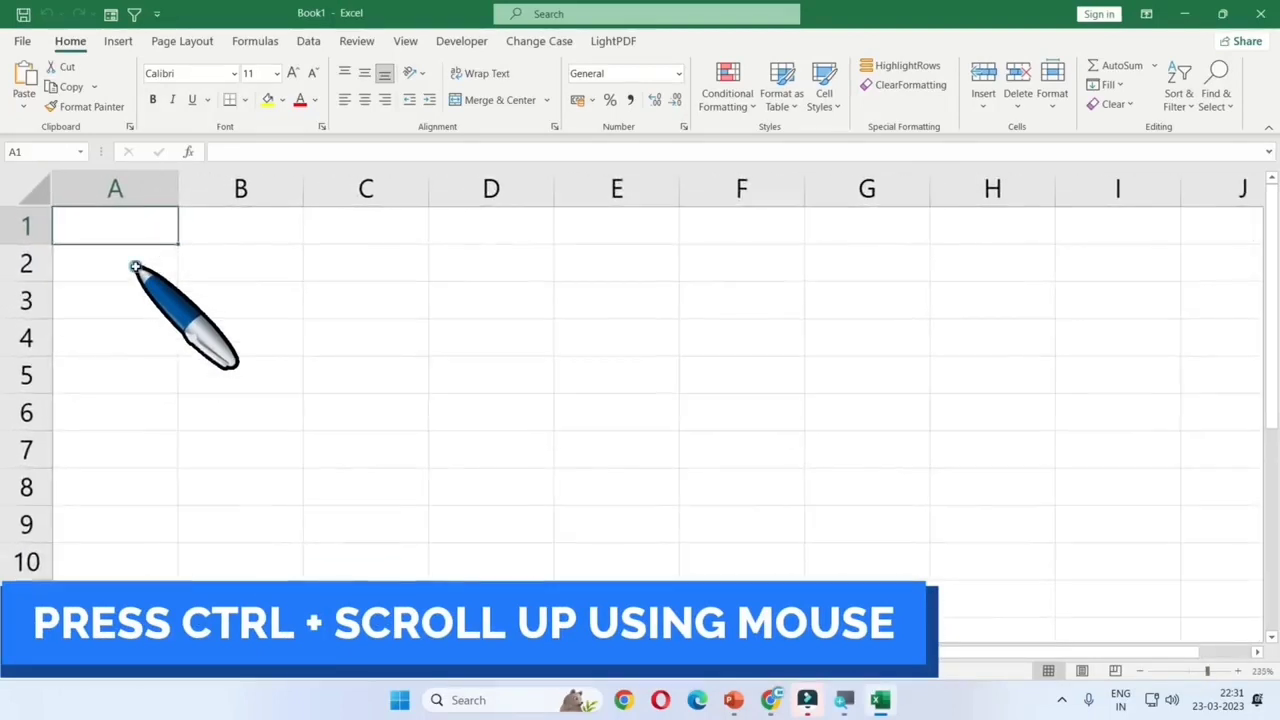
ctrl+scroll(135, 268, up, 3)
ctrl+scroll(135, 268, up, 2)
ctrl+scroll(135, 270, up, 1)
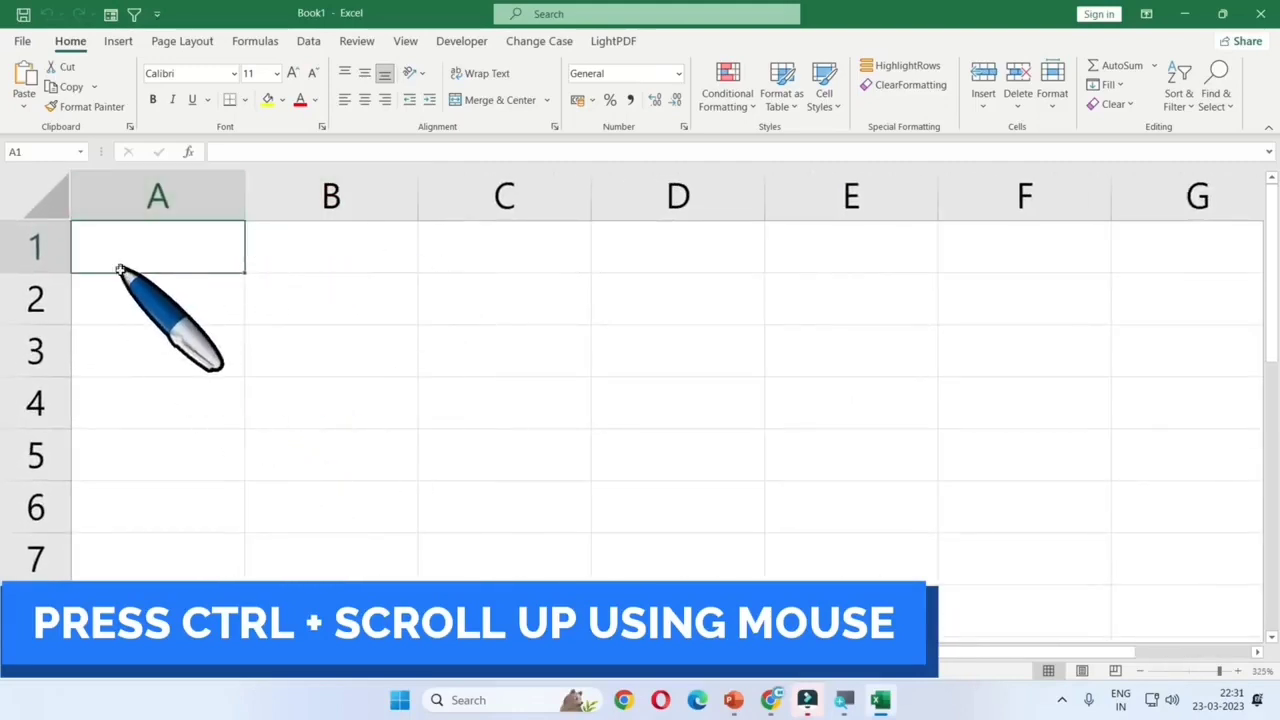
ctrl+scroll(118, 280, down, 2)
ctrl+scroll(120, 288, down, 1)
ctrl+scroll(120, 288, down, 1)
ctrl+scroll(120, 290, down, 2)
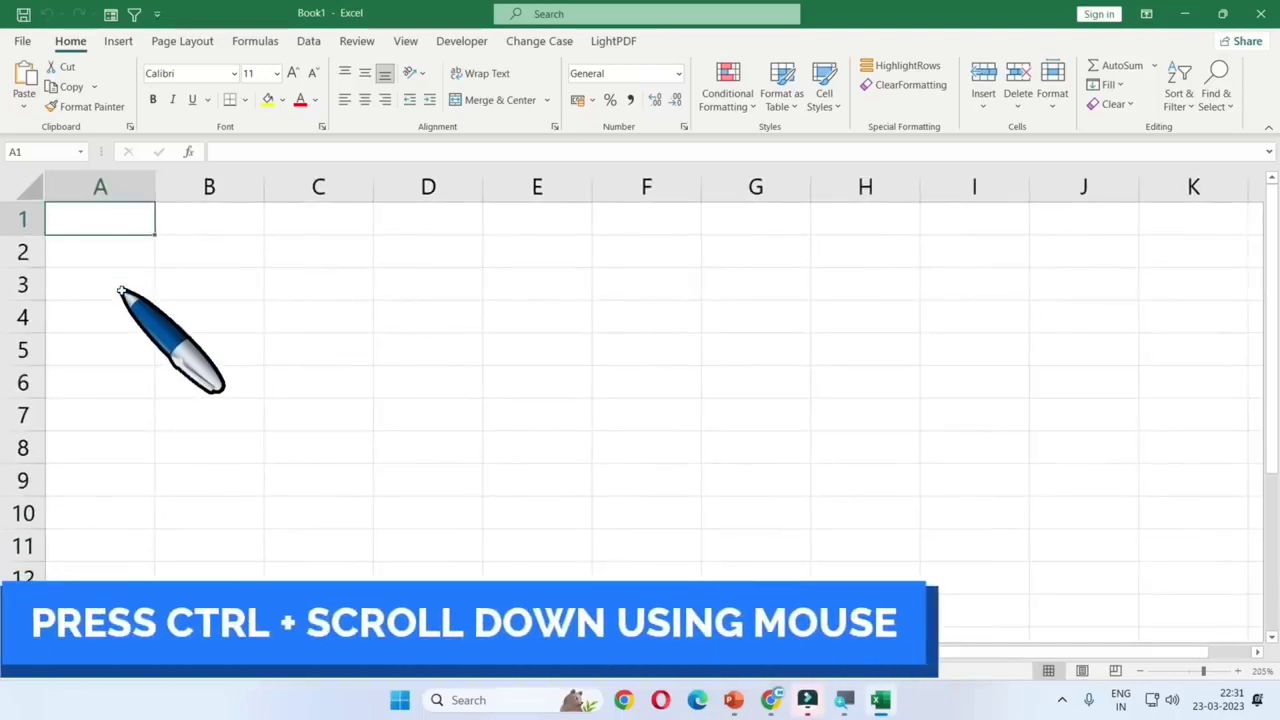
ctrl+scroll(120, 290, down, 1)
ctrl+scroll(120, 290, up, 1)
ctrl+scroll(120, 290, up, 1)
ctrl+scroll(120, 290, up, 1)
ctrl+scroll(120, 290, up, 2)
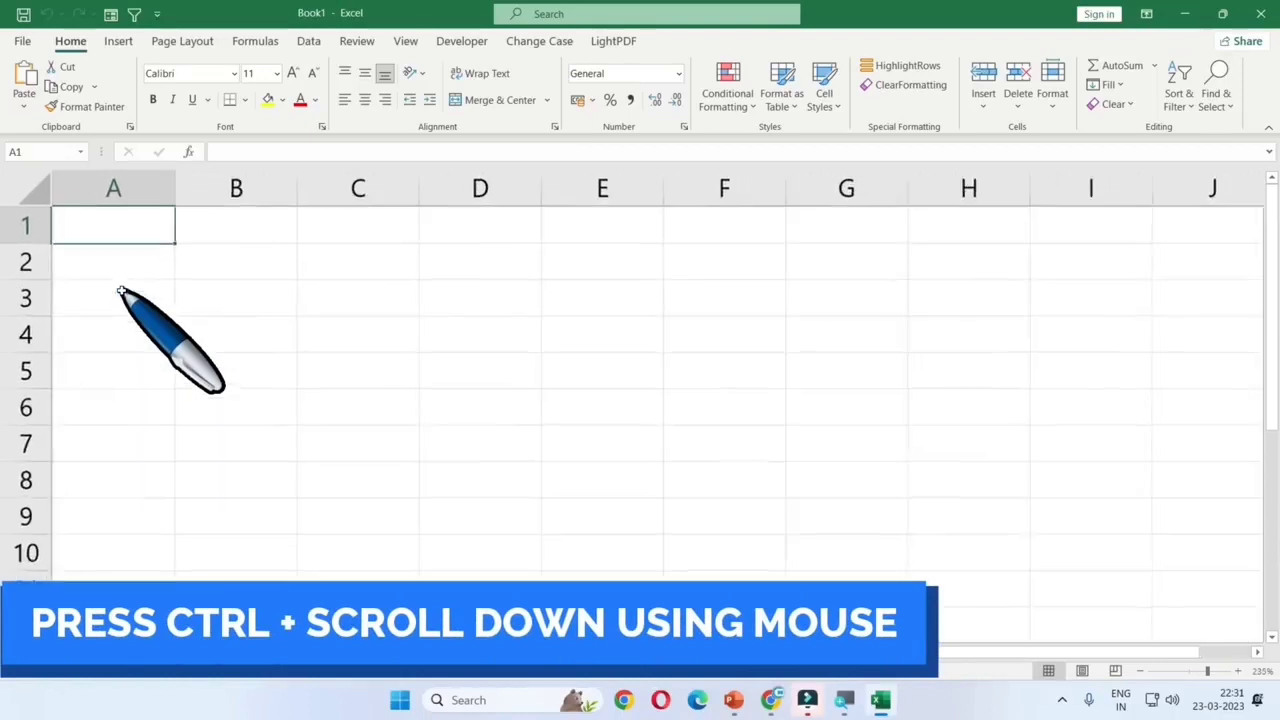
ctrl+scroll(120, 290, up, 2)
ctrl+scroll(120, 290, up, 1)
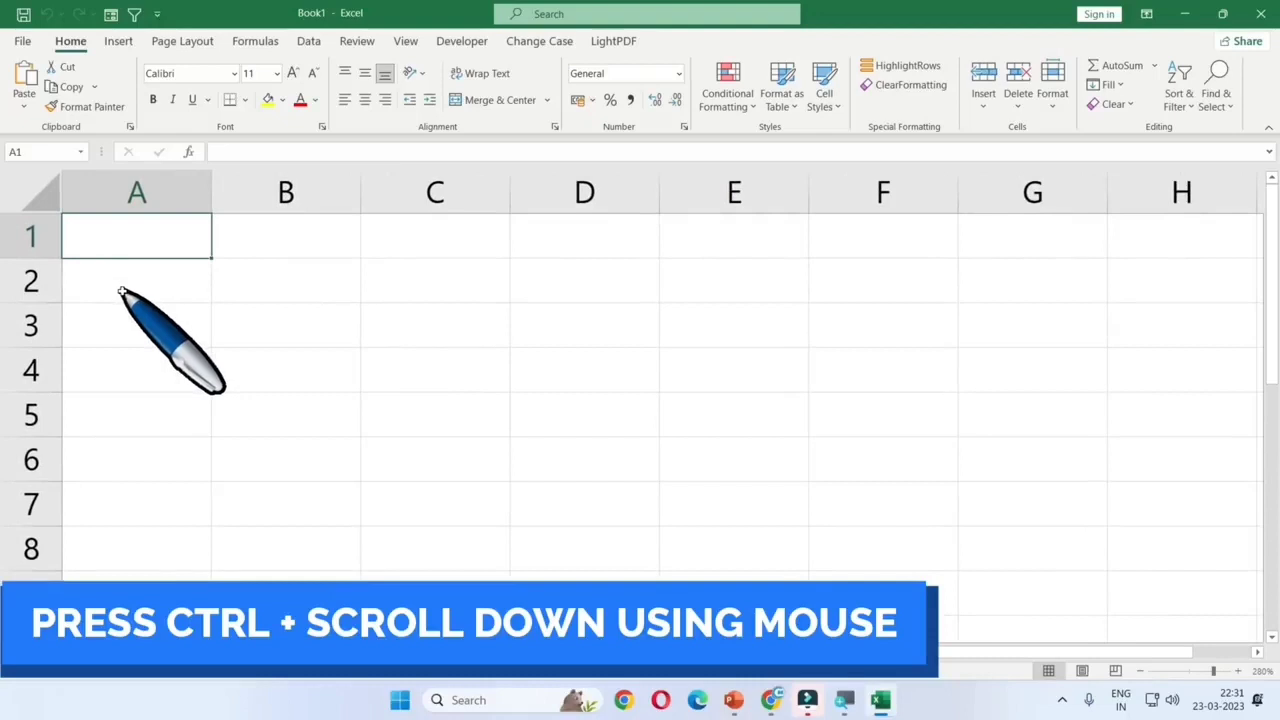
ctrl+scroll(120, 290, up, 2)
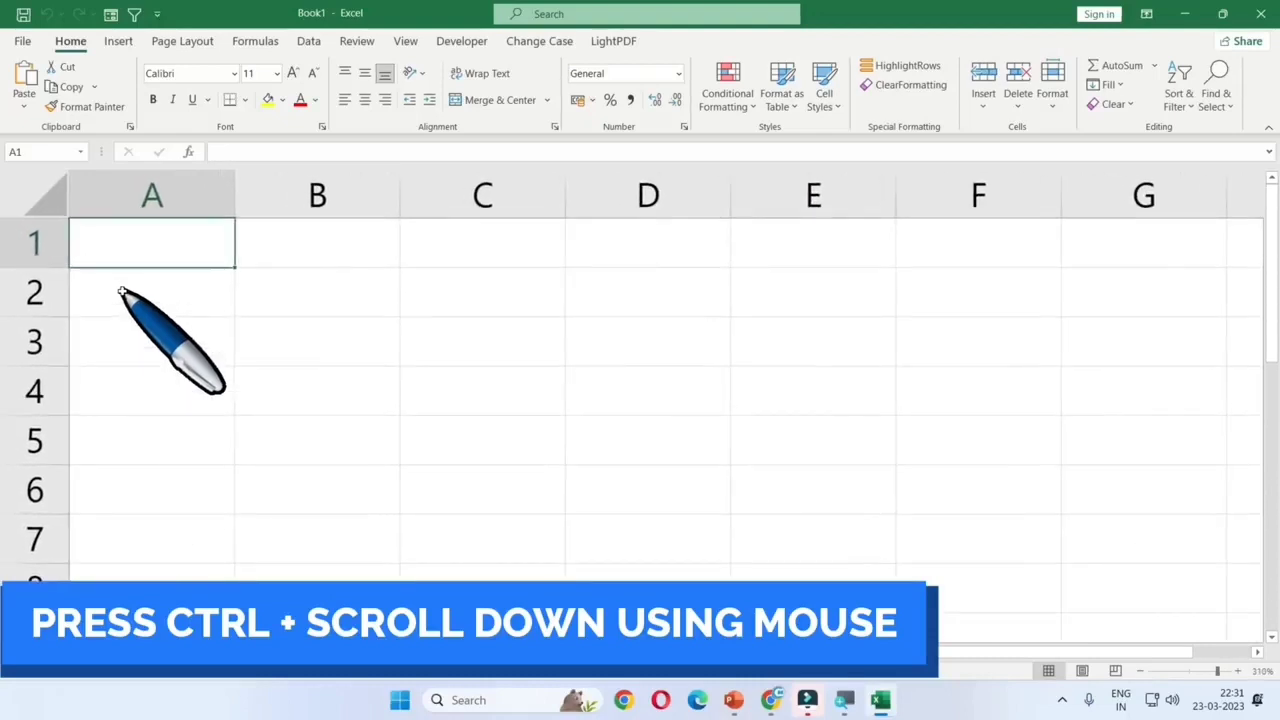
ctrl+scroll(120, 291, down, 2)
ctrl+scroll(120, 291, down, 2)
ctrl+scroll(120, 291, down, 2)
ctrl+scroll(120, 291, down, 2)
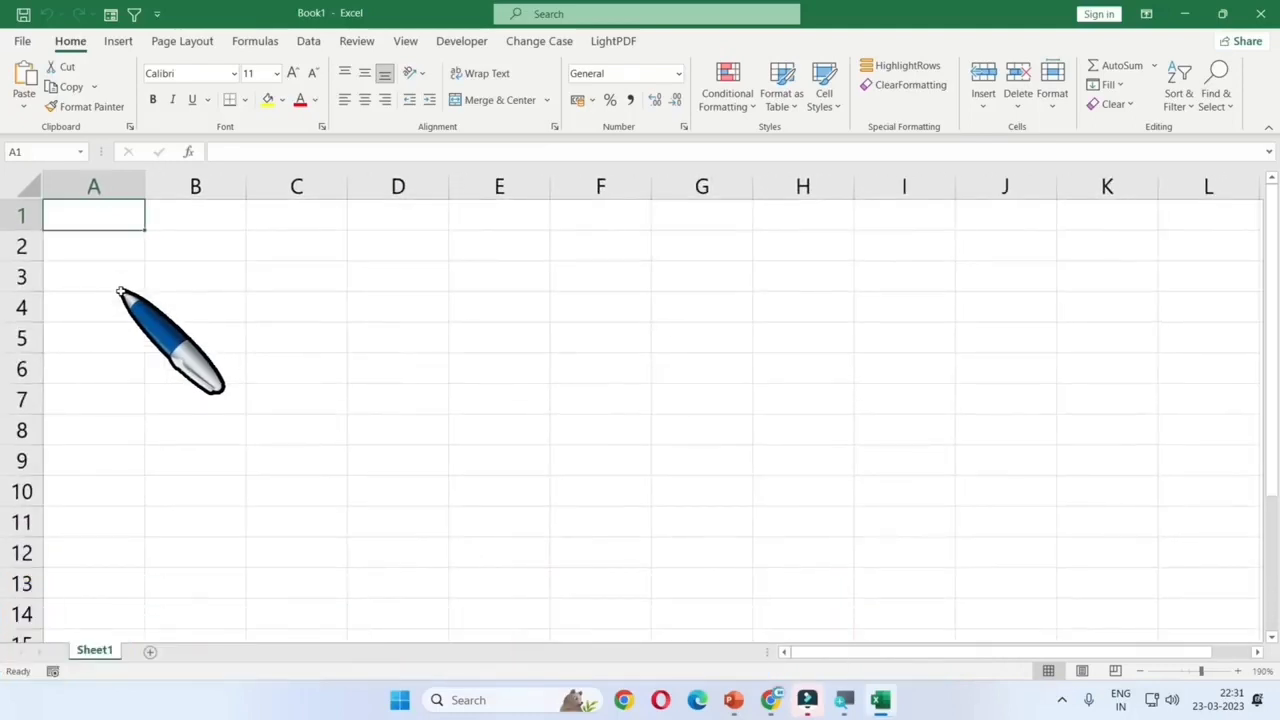
click(112, 180)
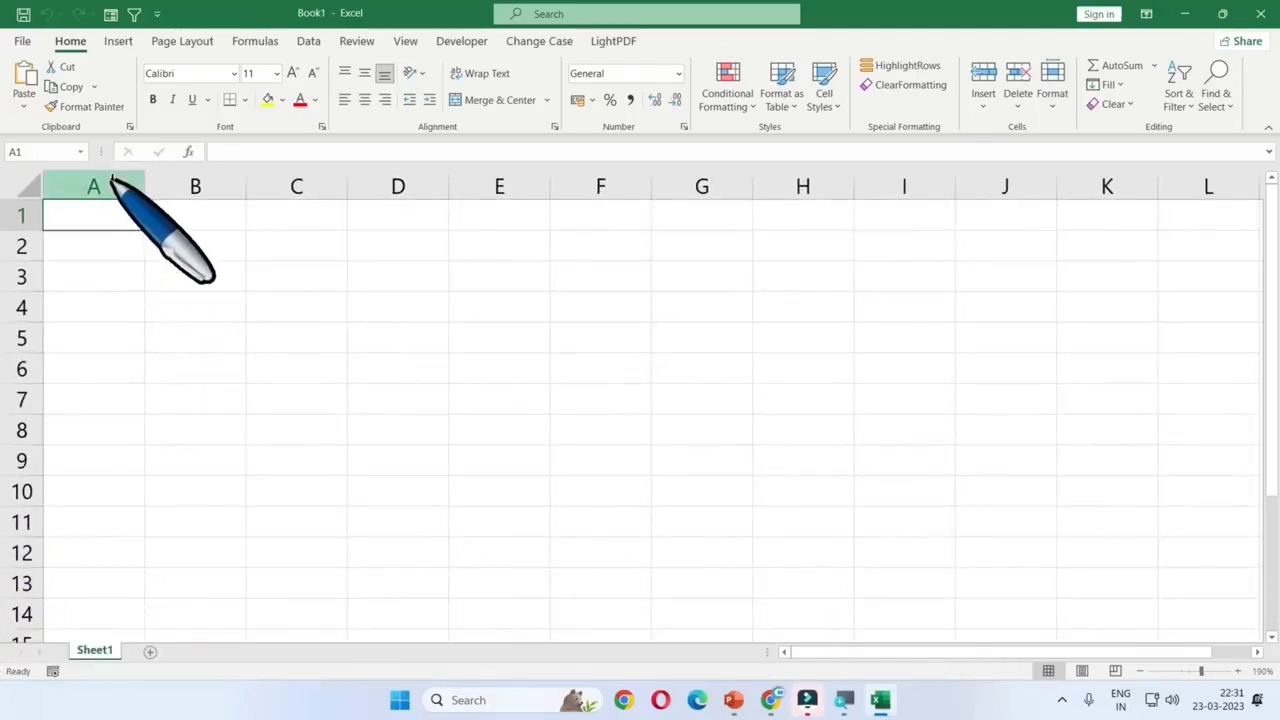
click(112, 182)
click(177, 187)
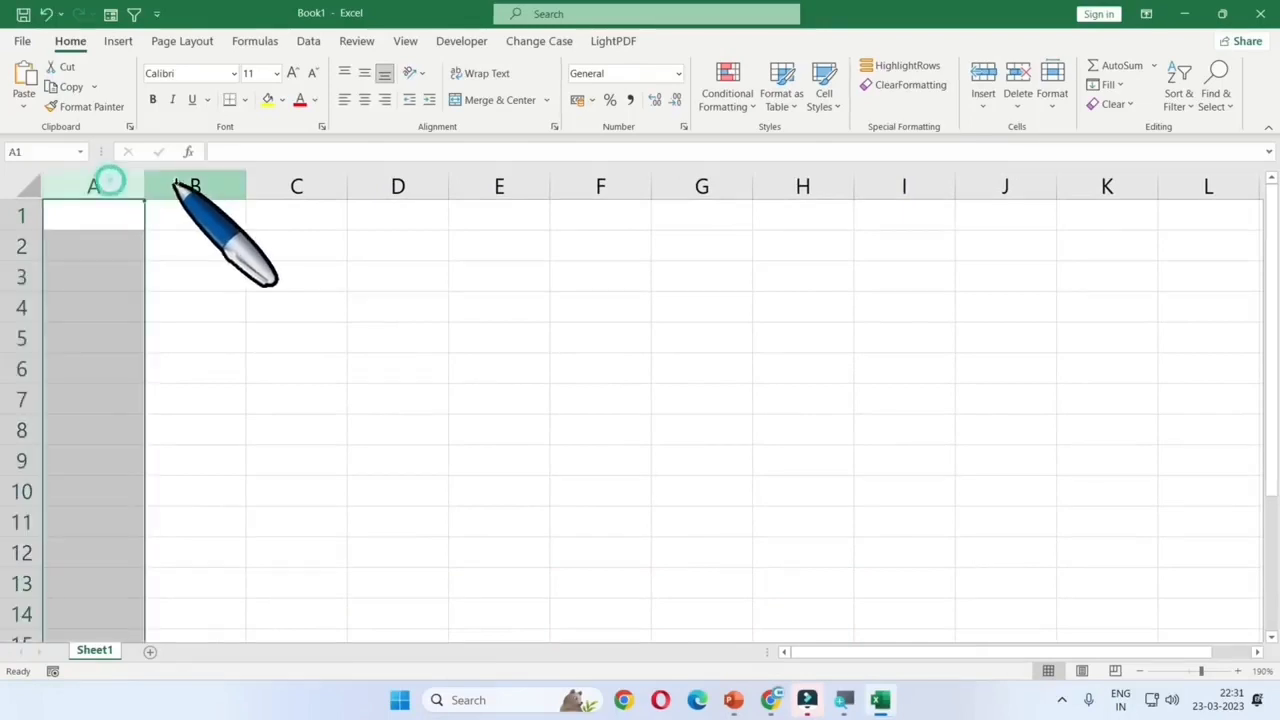
click(300, 186)
click(400, 186)
click(498, 186)
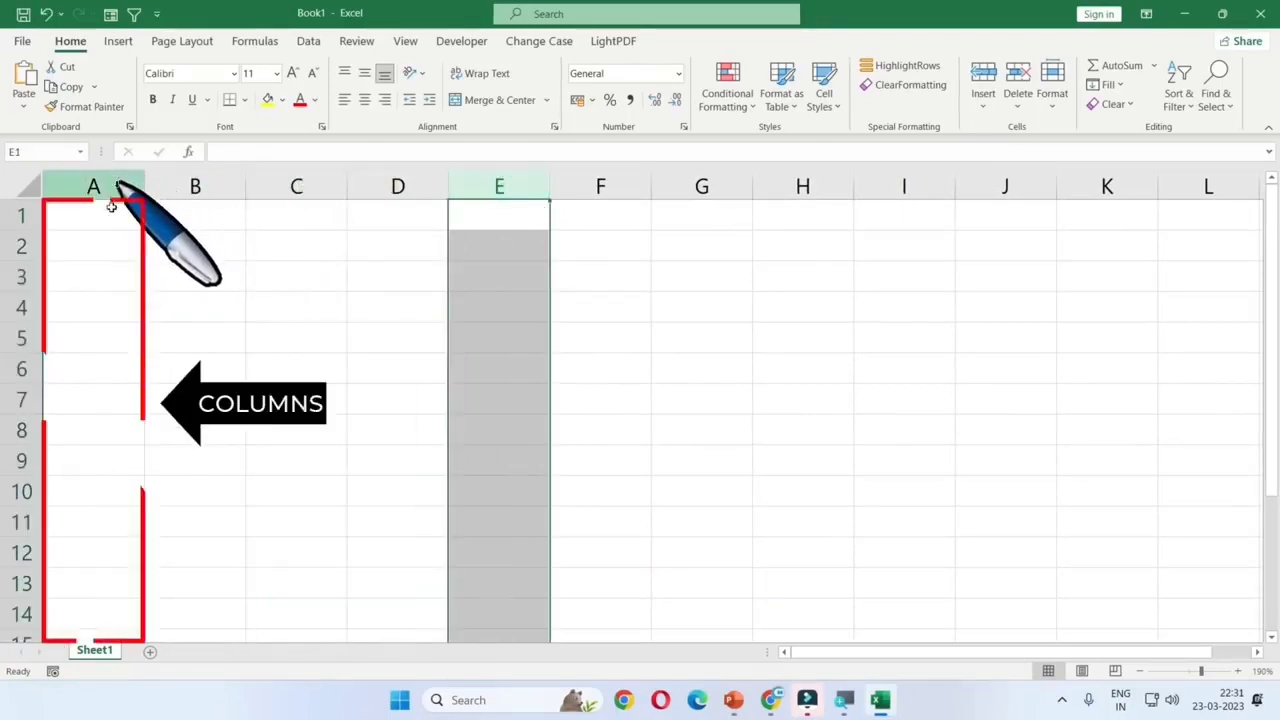
click(120, 186)
click(195, 186)
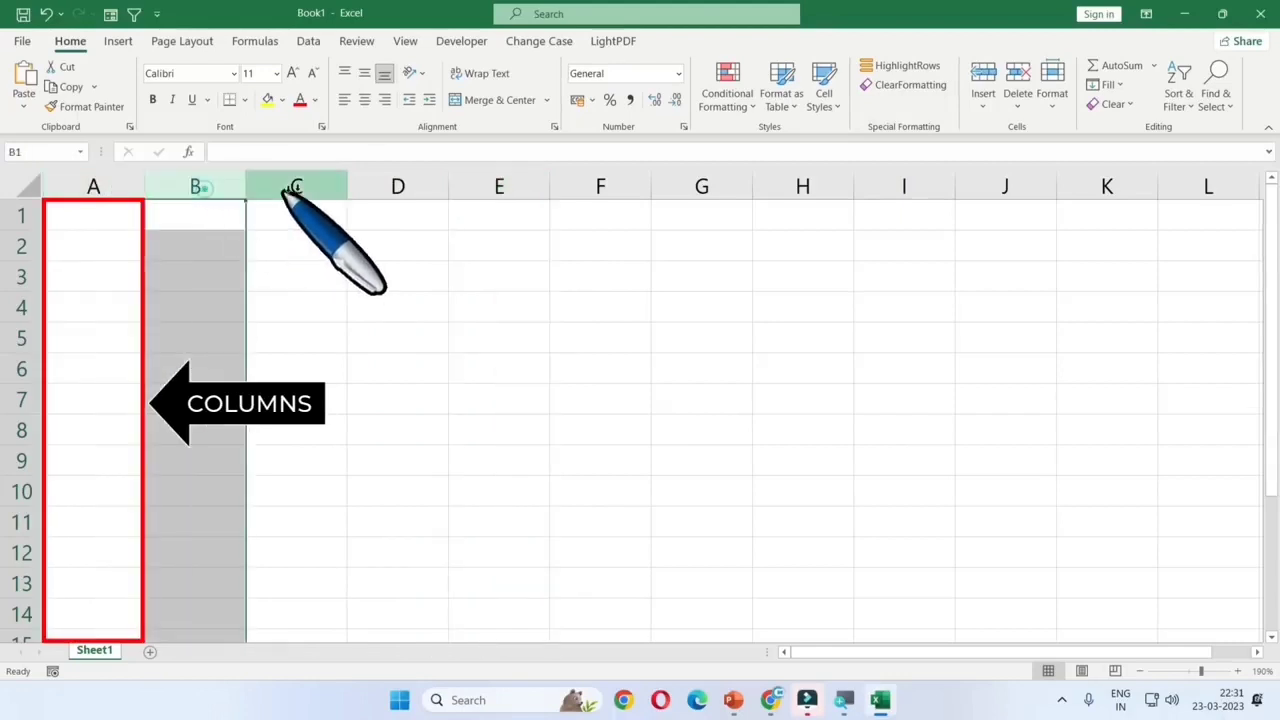
click(296, 186)
click(418, 187)
click(505, 187)
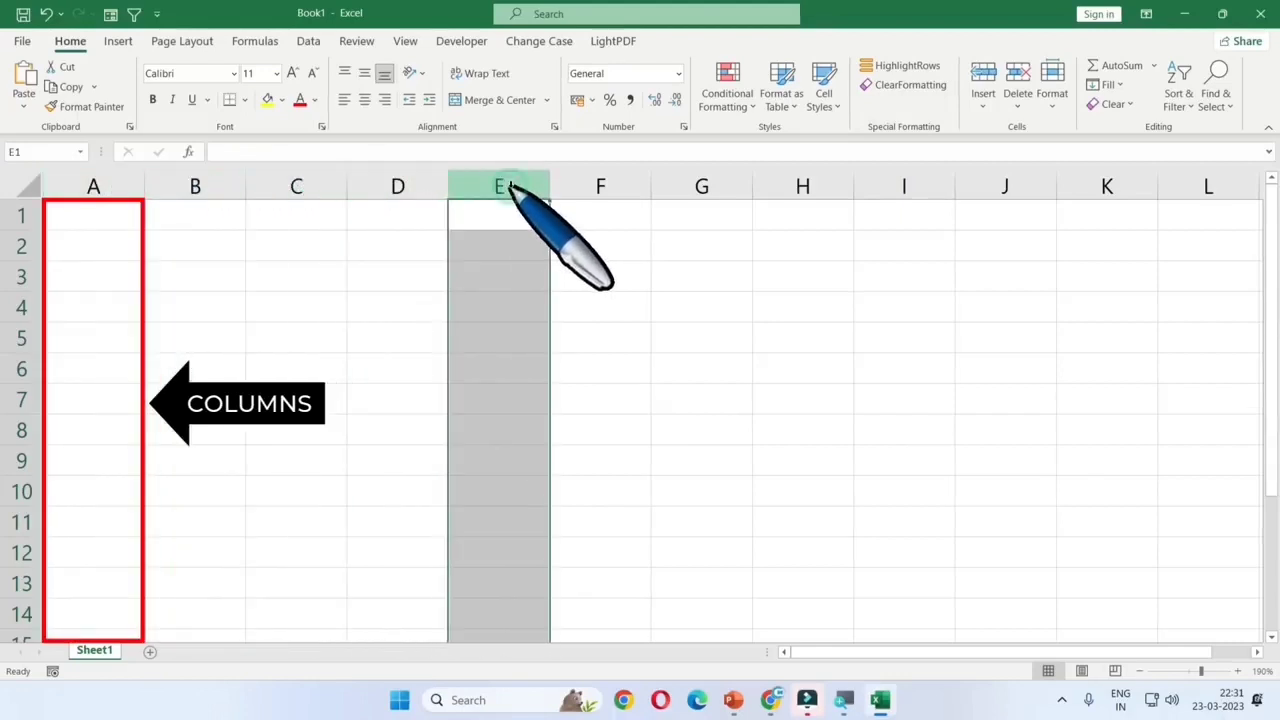
click(22, 220)
click(20, 247)
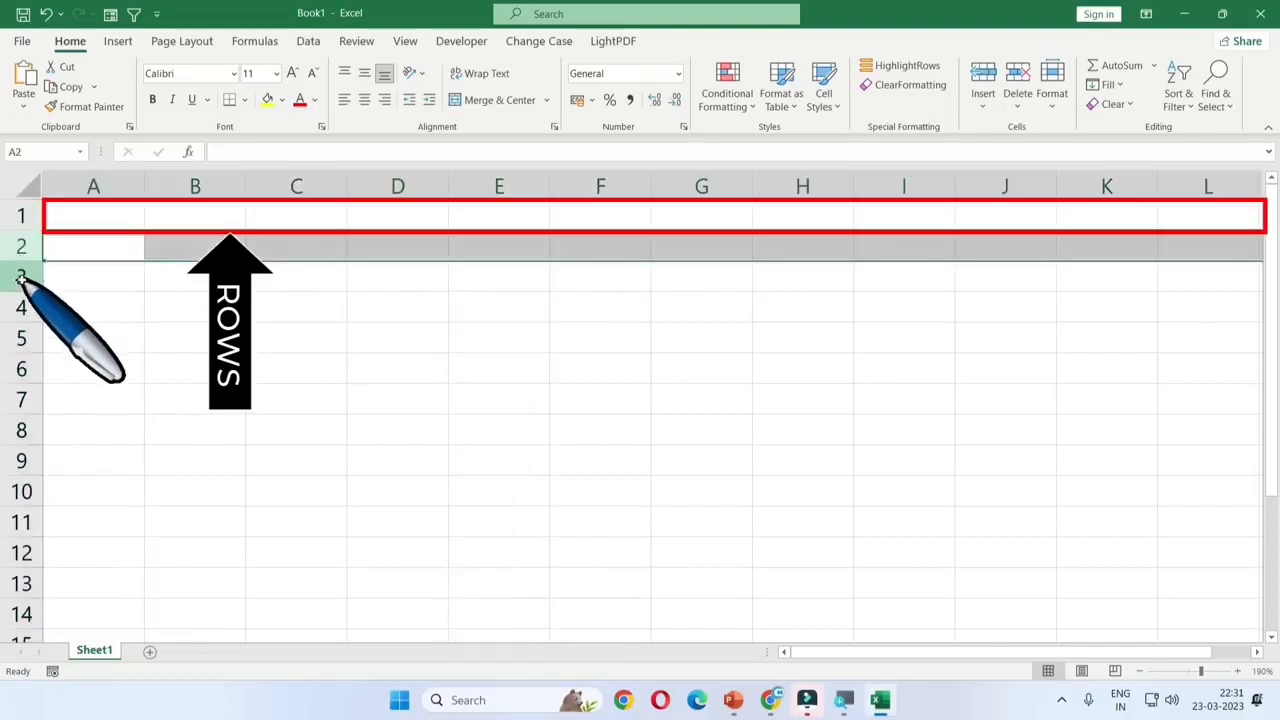
click(20, 278)
click(22, 308)
click(21, 339)
click(22, 368)
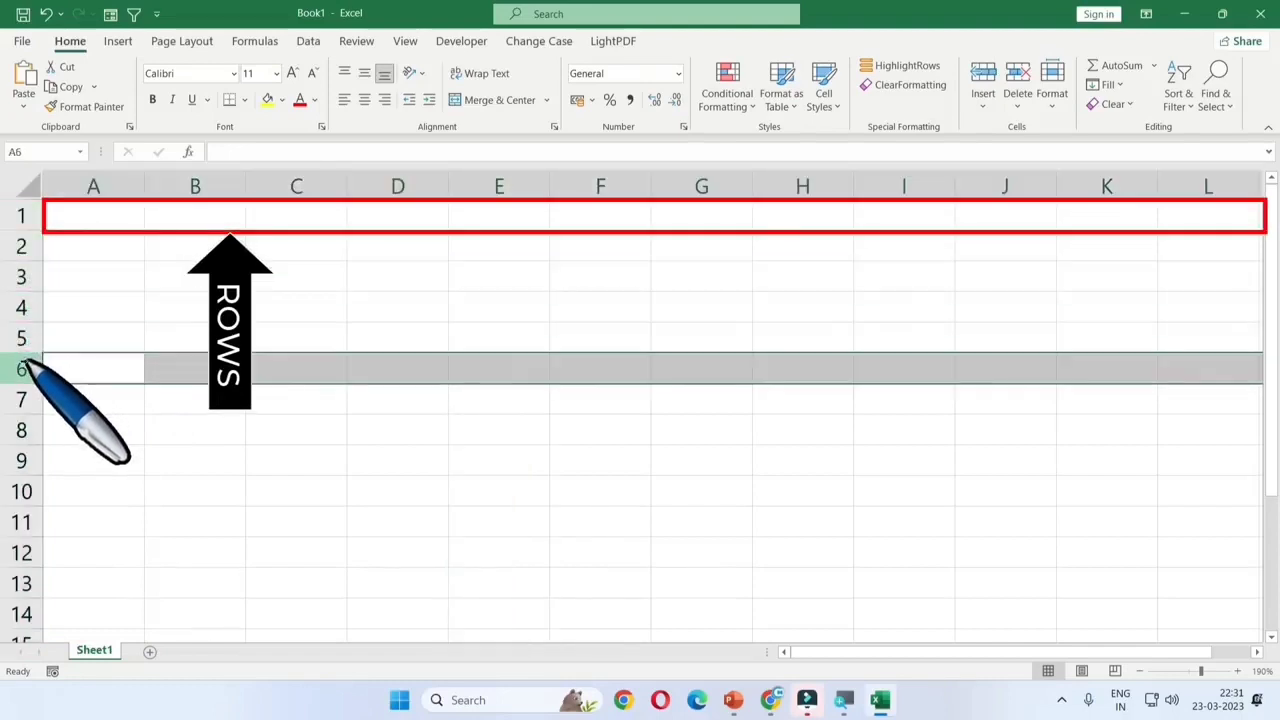
click(21, 400)
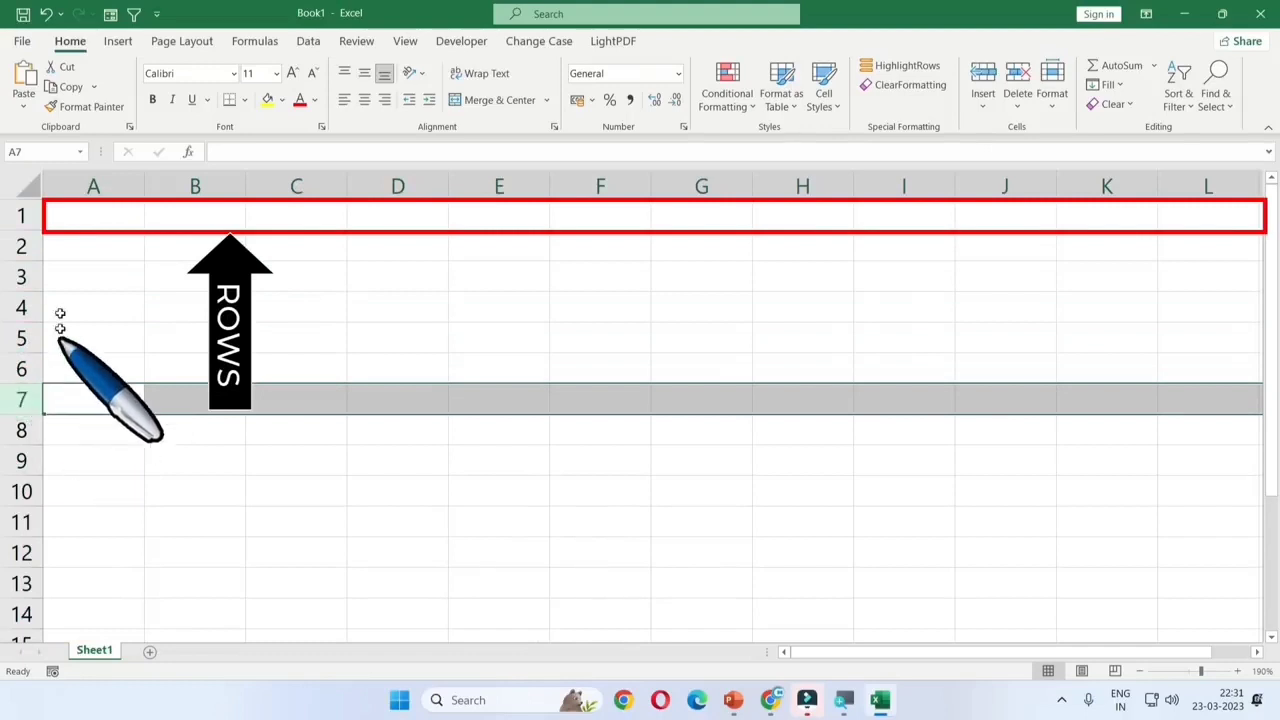
click(26, 364)
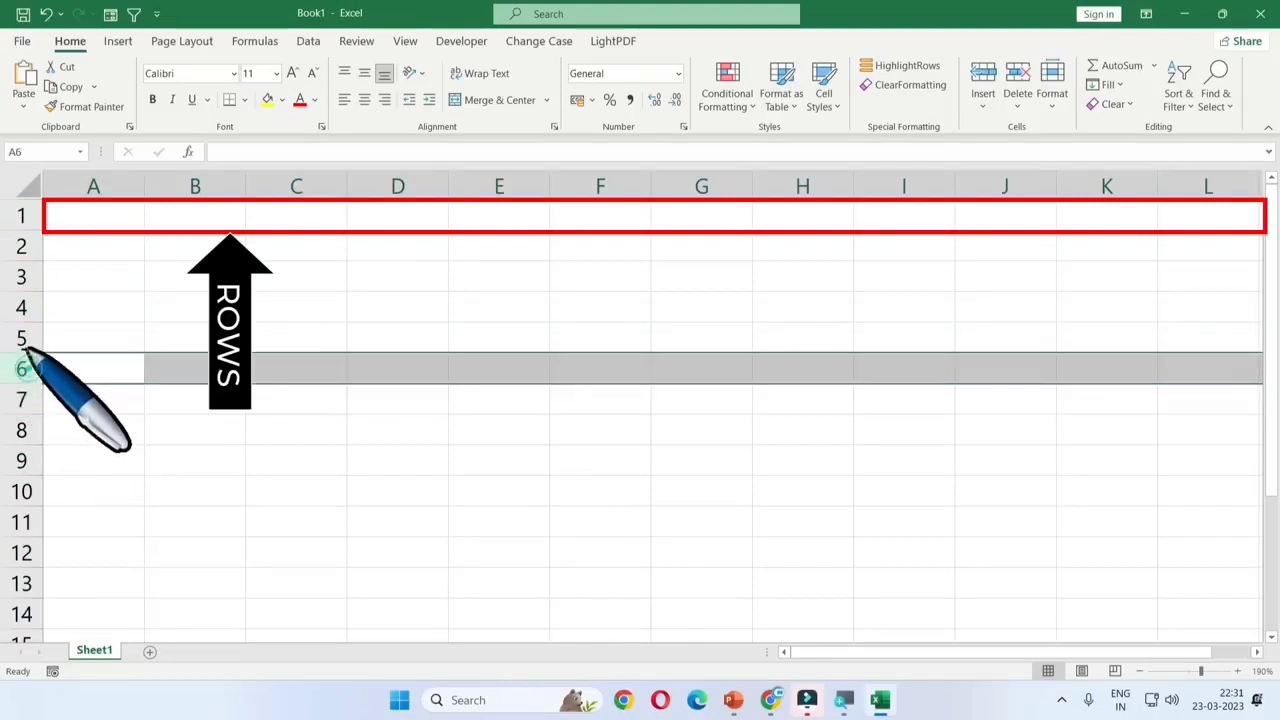
click(24, 340)
click(20, 308)
click(21, 277)
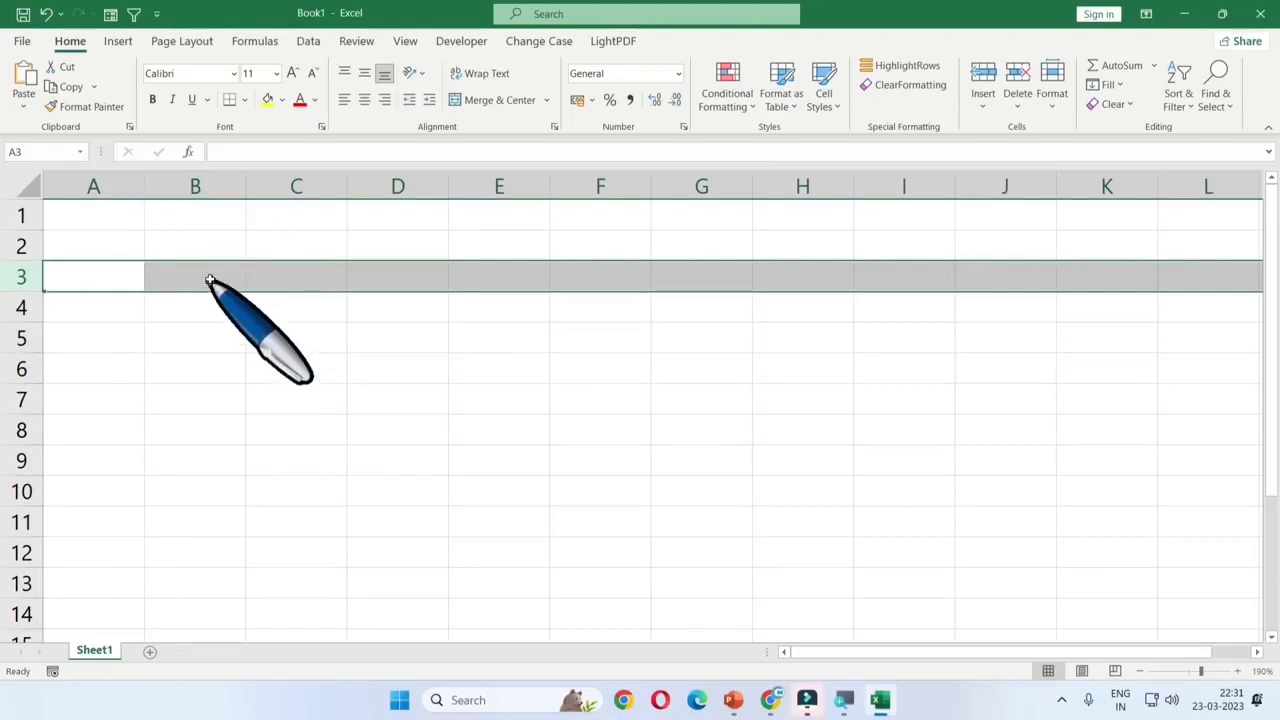
click(211, 279)
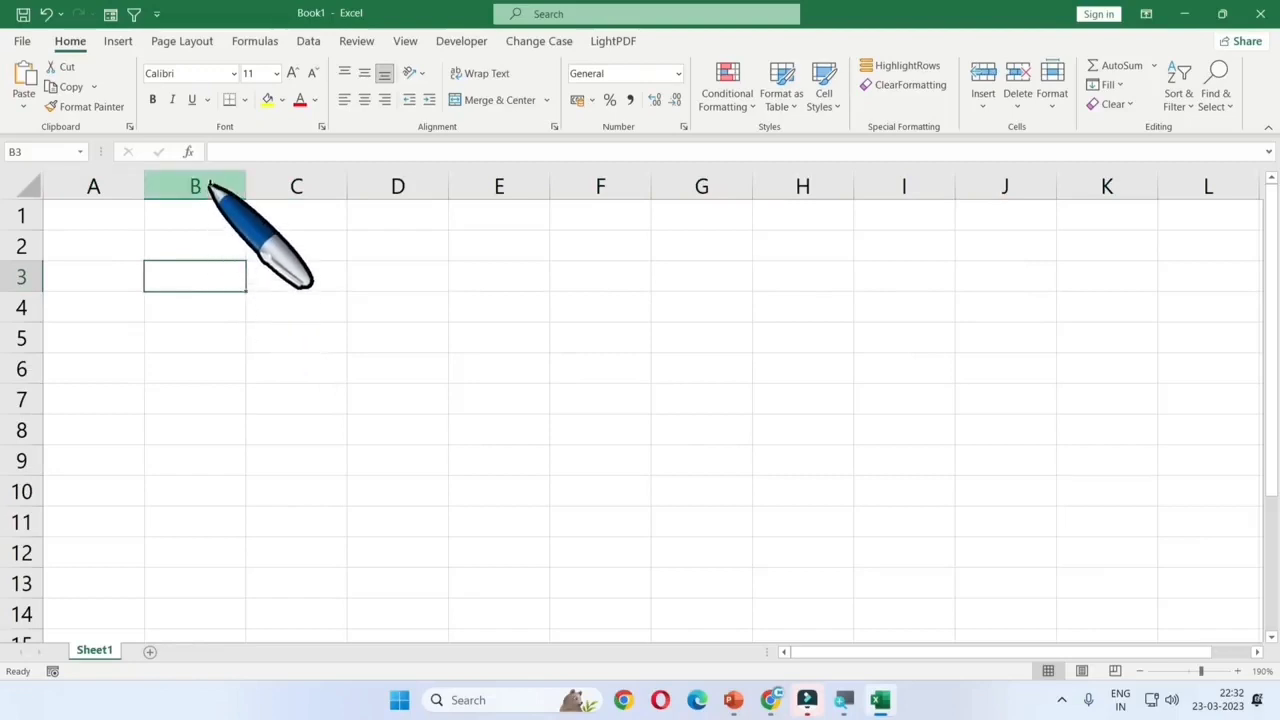
click(120, 186)
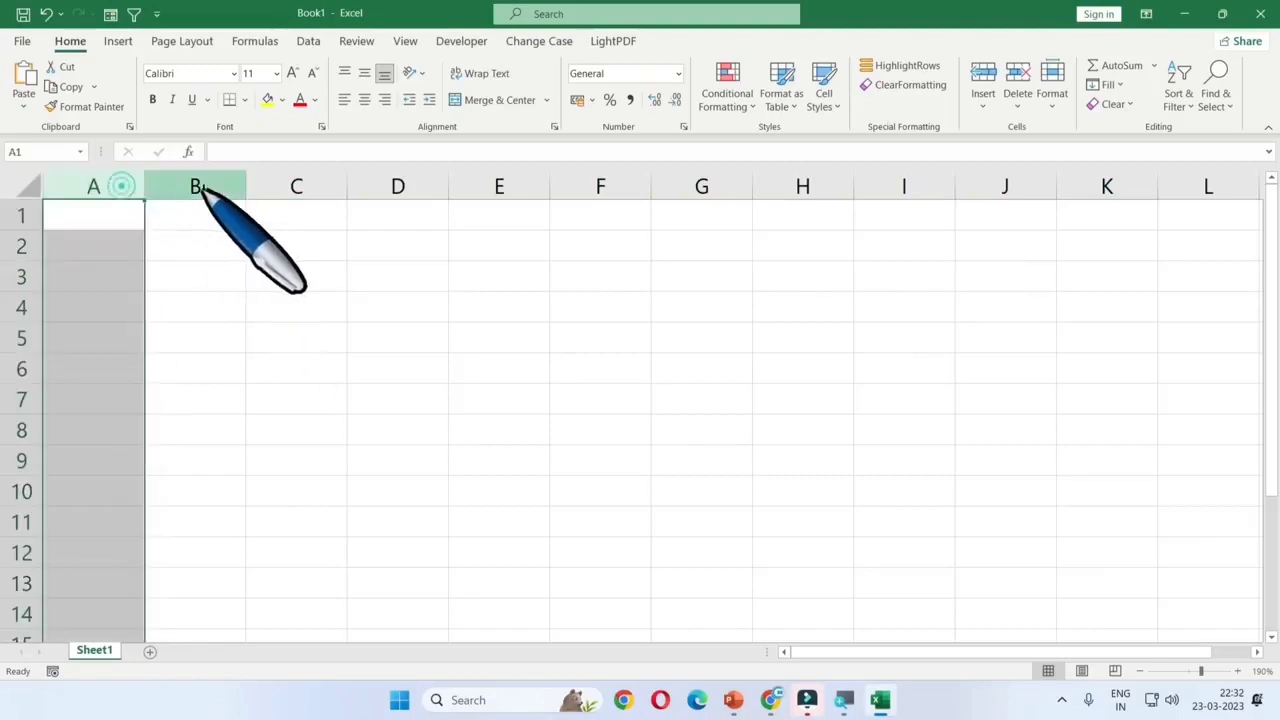
click(200, 187)
- Select I1 and step right along row 1 out to column AX
click(876, 214)
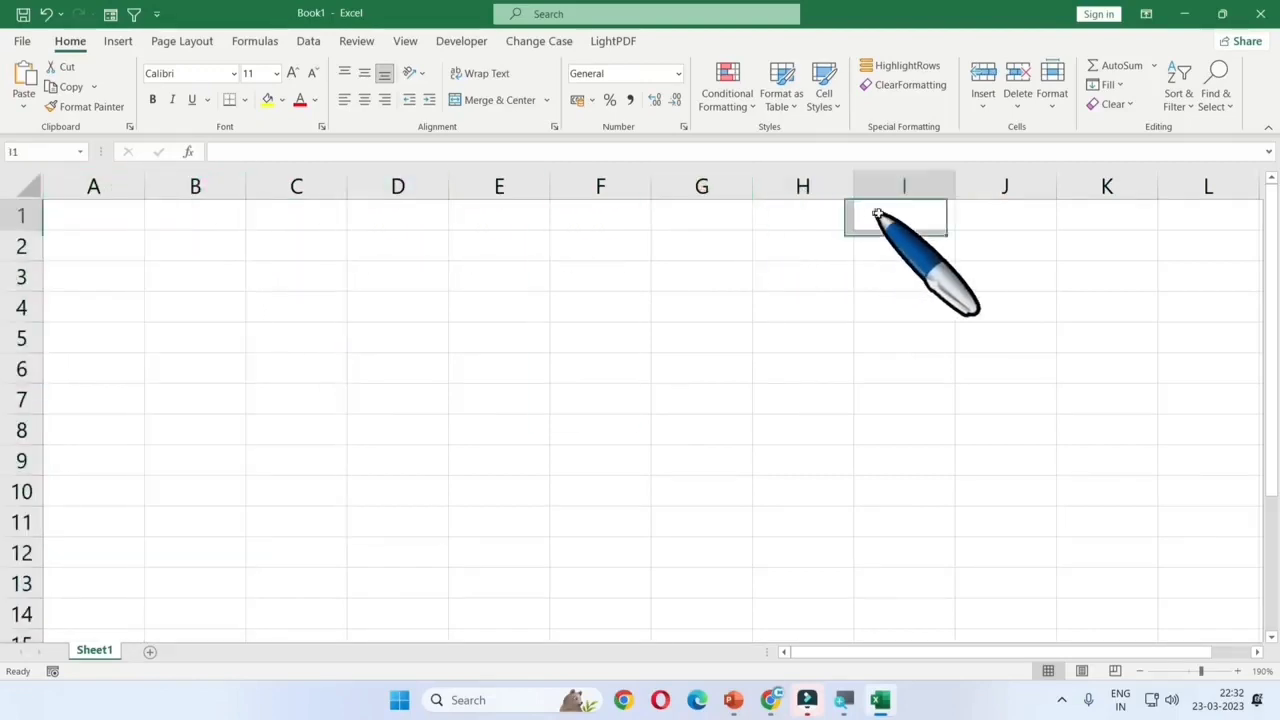
key(Right)
key(Right)
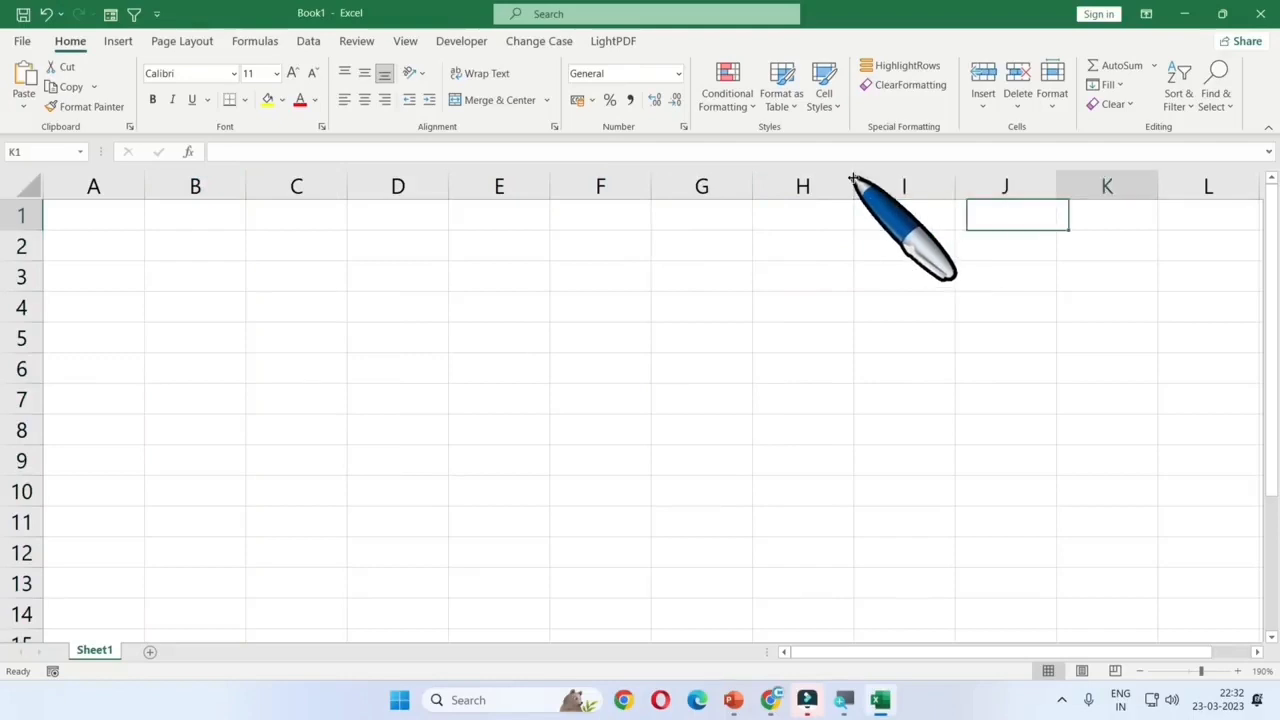
key(Right)
key(Right)
key(Right)
key(Right)
key(Right)
key(Right)
key(Right)
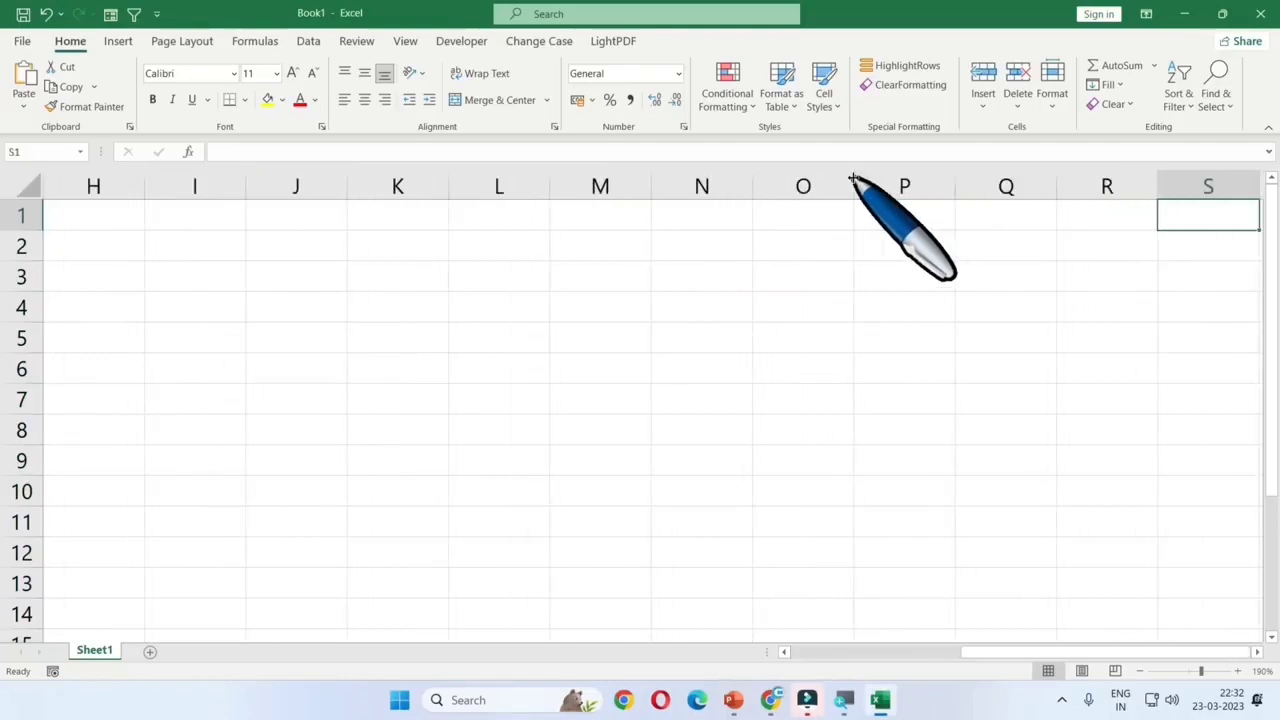
key(Right)
key(Right)
key(Right)
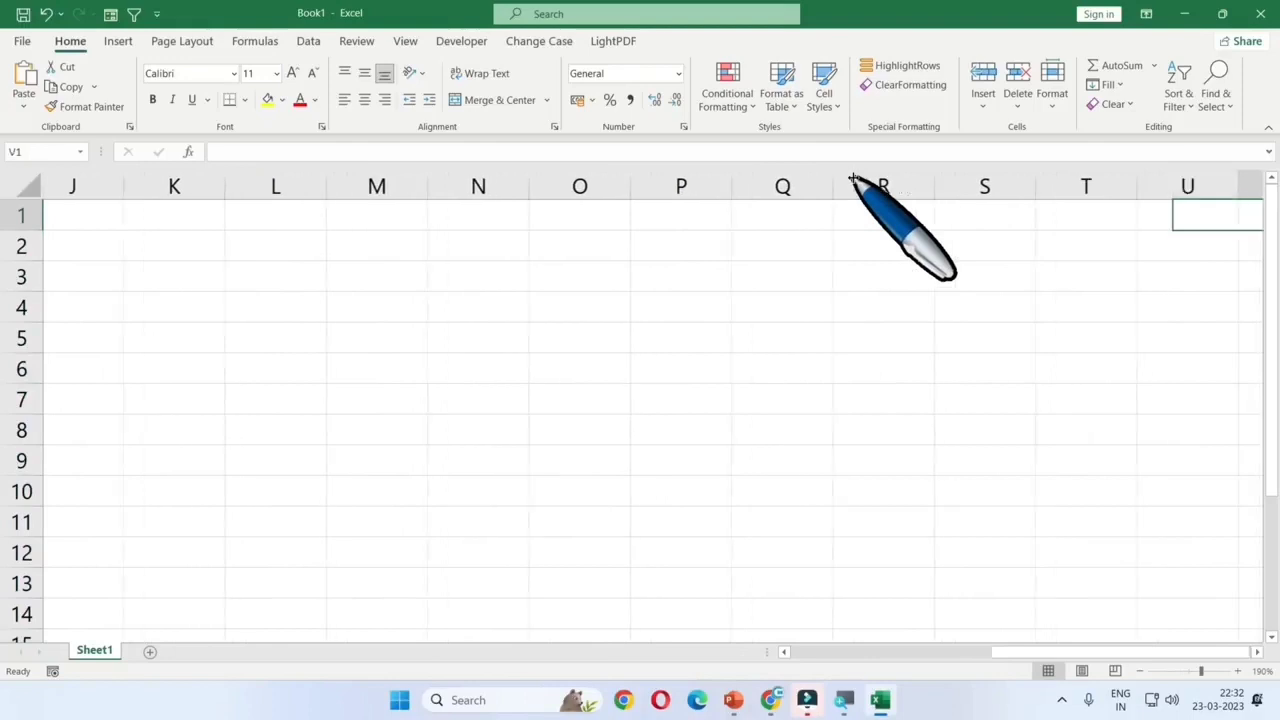
key(Right)
key(Right)
key(Right)
key(Right)
key(Right)
key(Right)
key(Right)
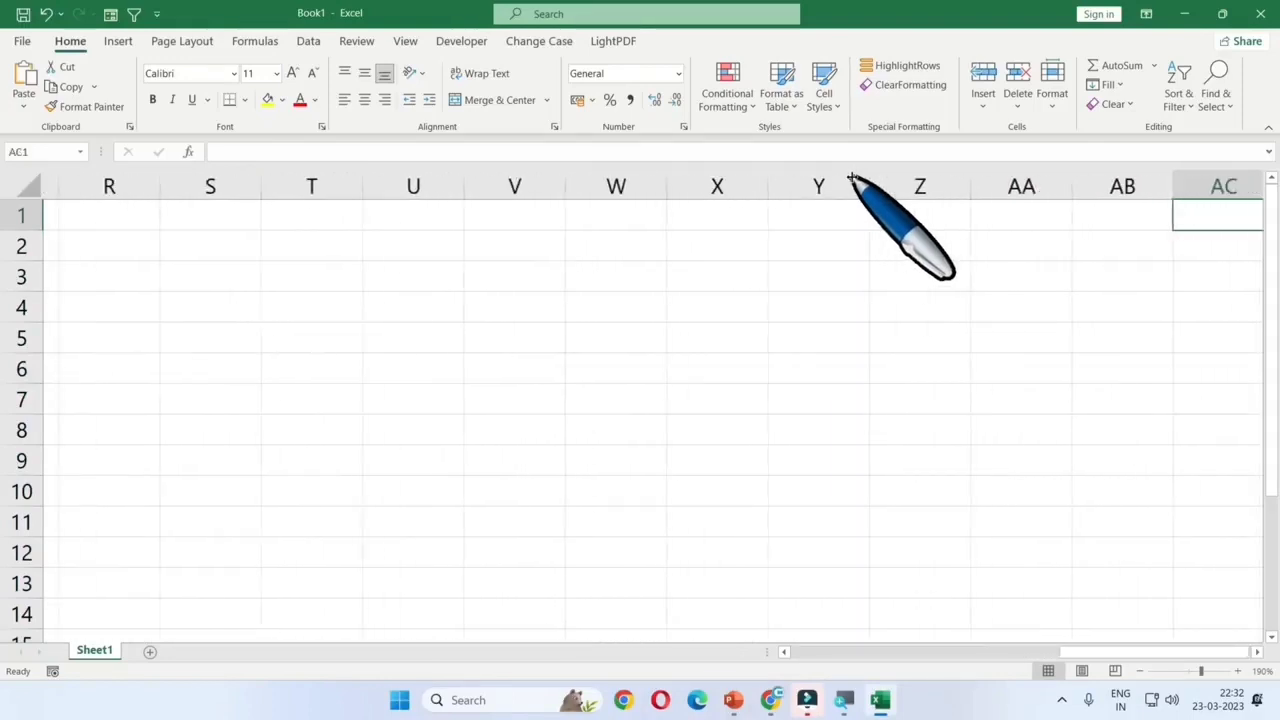
key(Right)
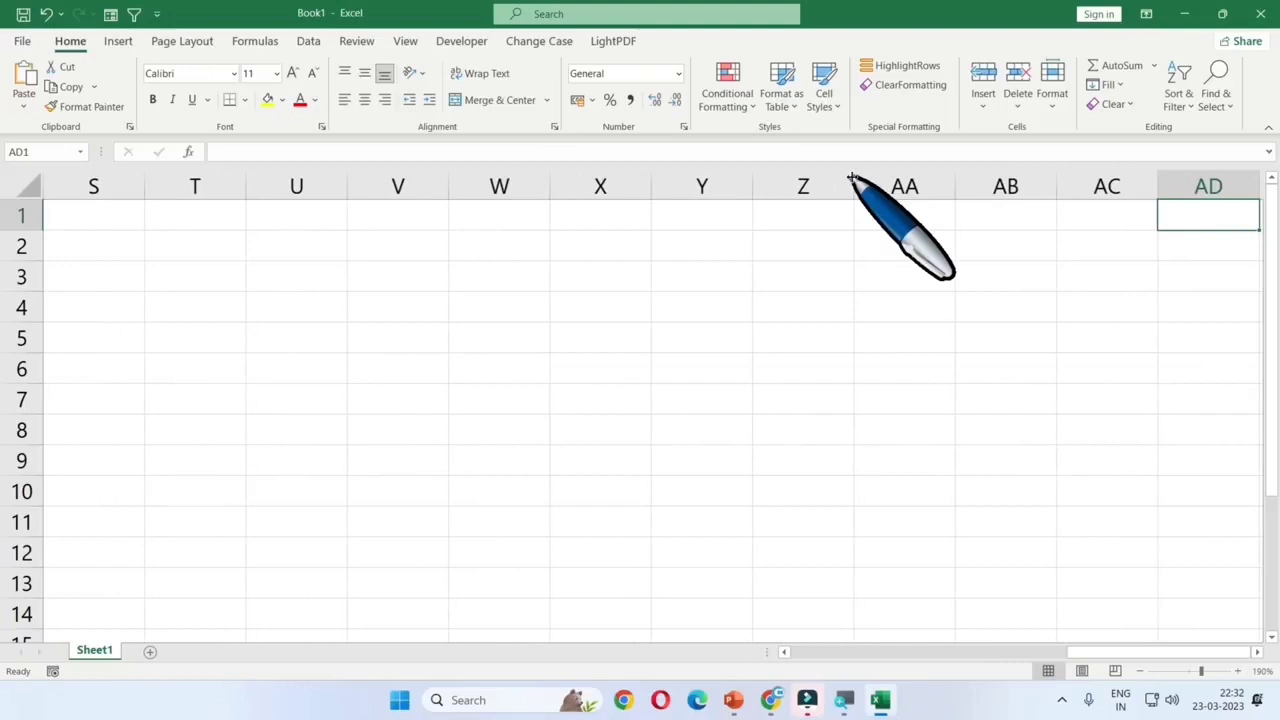
key(Right)
key(Right)
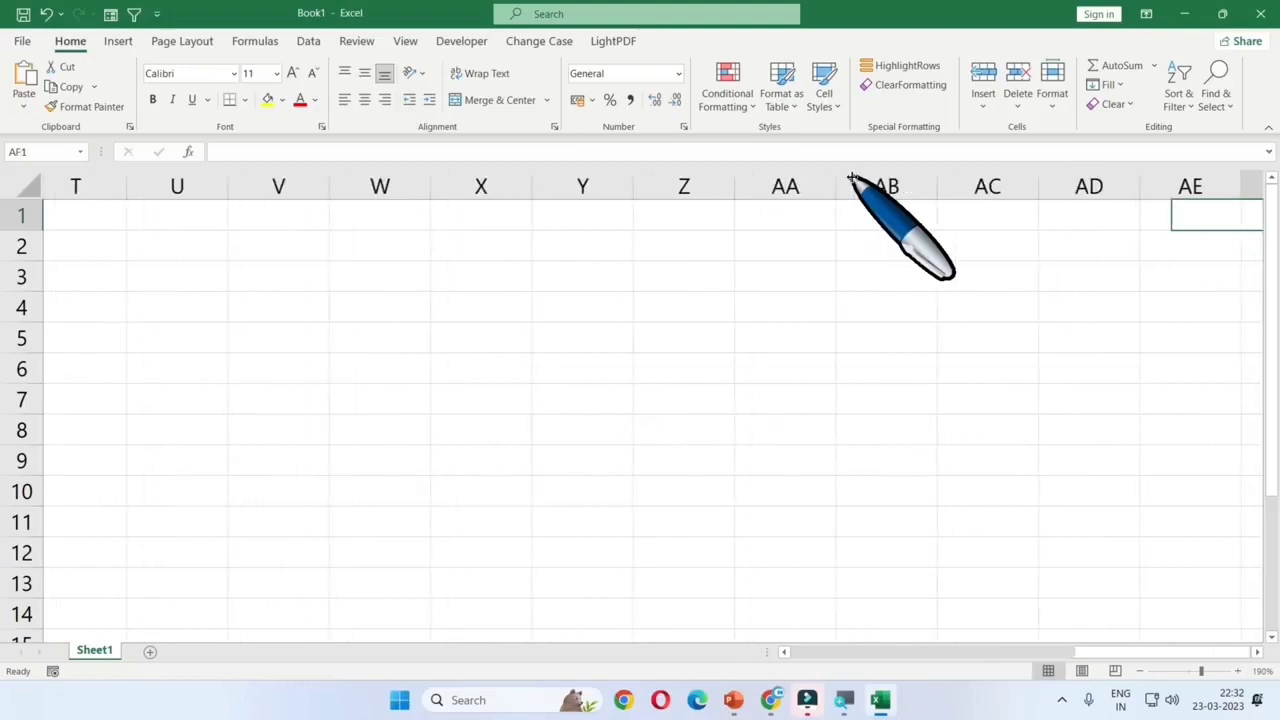
key(Right)
key(Right)
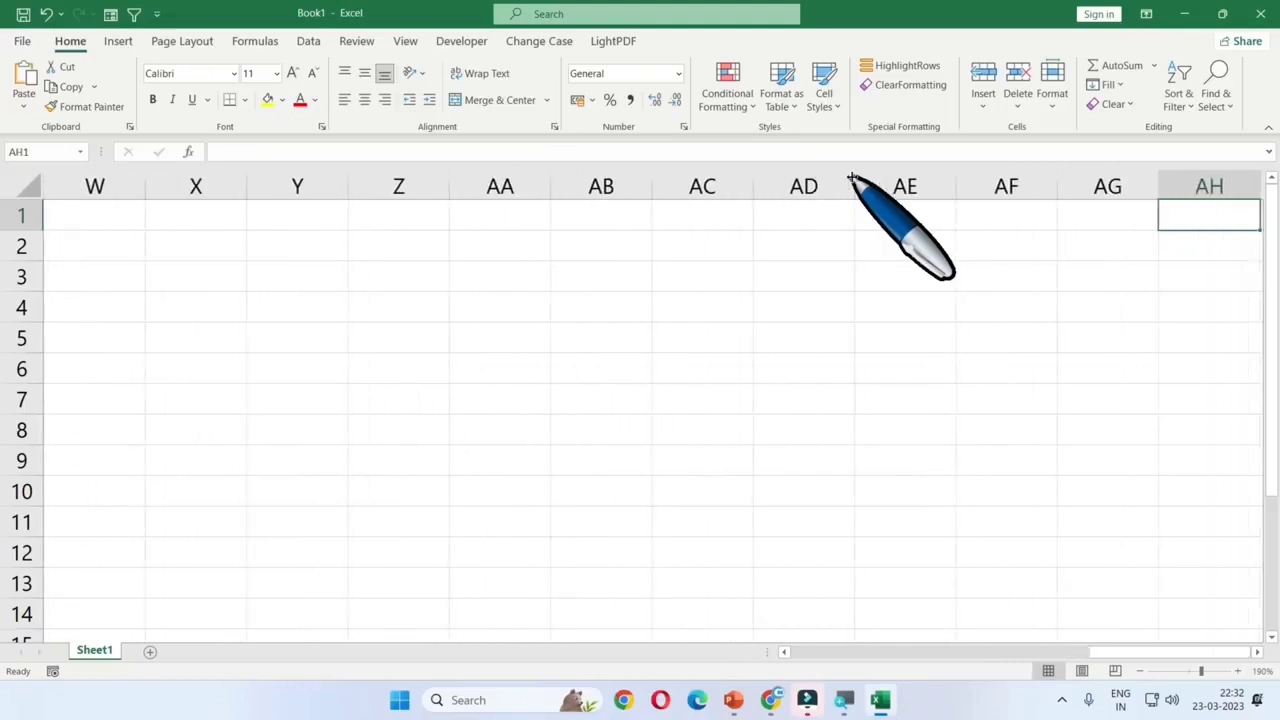
key(Right)
key(Right)
key(Right)
key(Right)
key(Right)
key(Right)
key(Right)
key(Right)
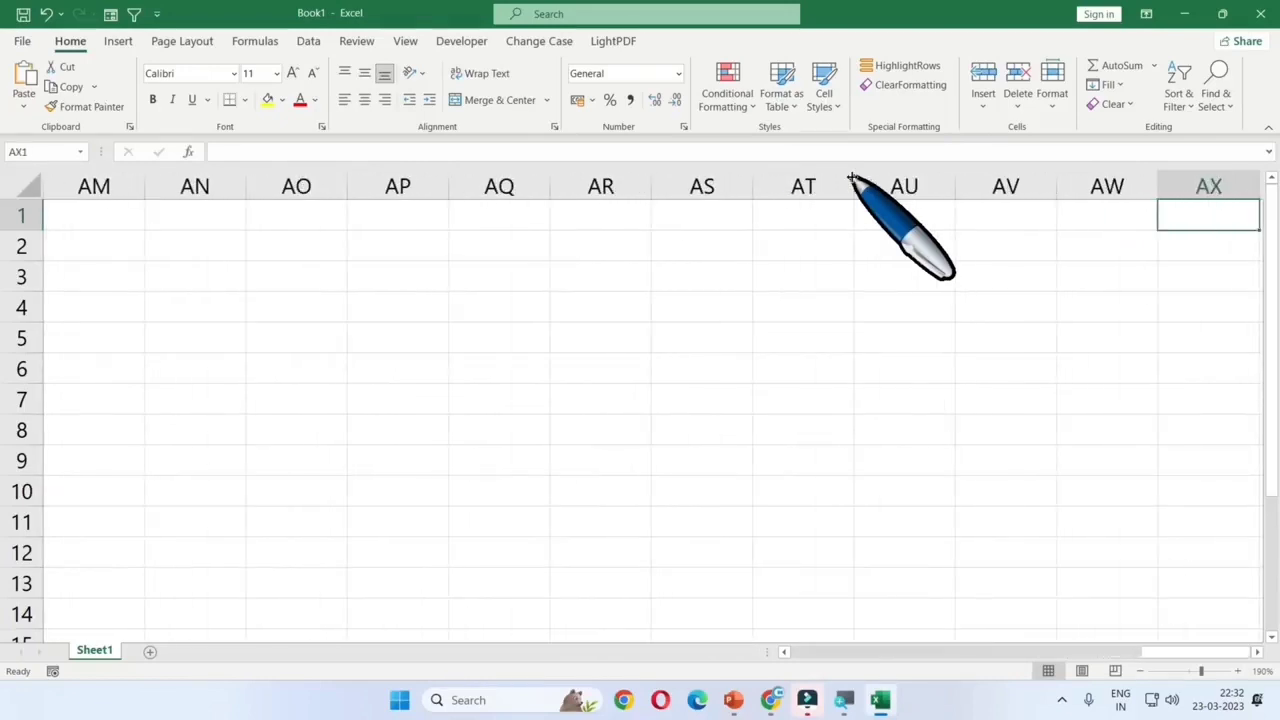
key(Right)
key(Right)
key(Right)
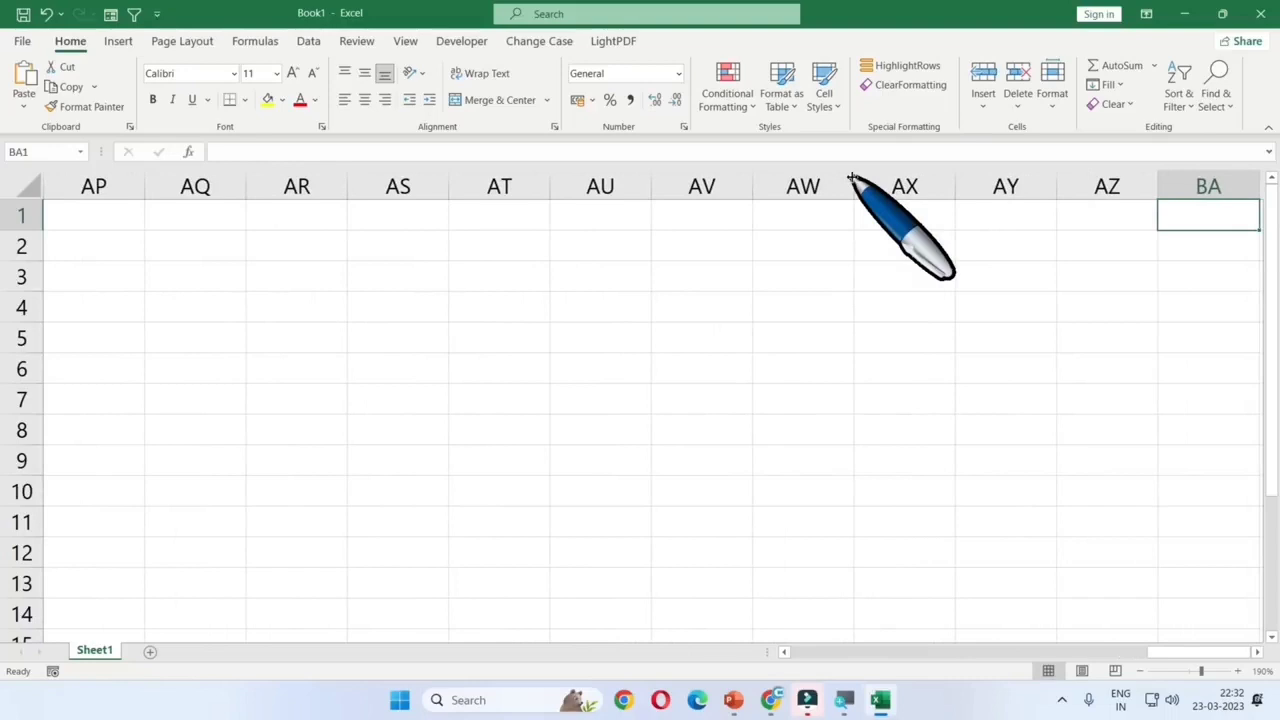
- Continue right along row 1 past BZ to CF, ending on CE1
key(Right)
key(Right)
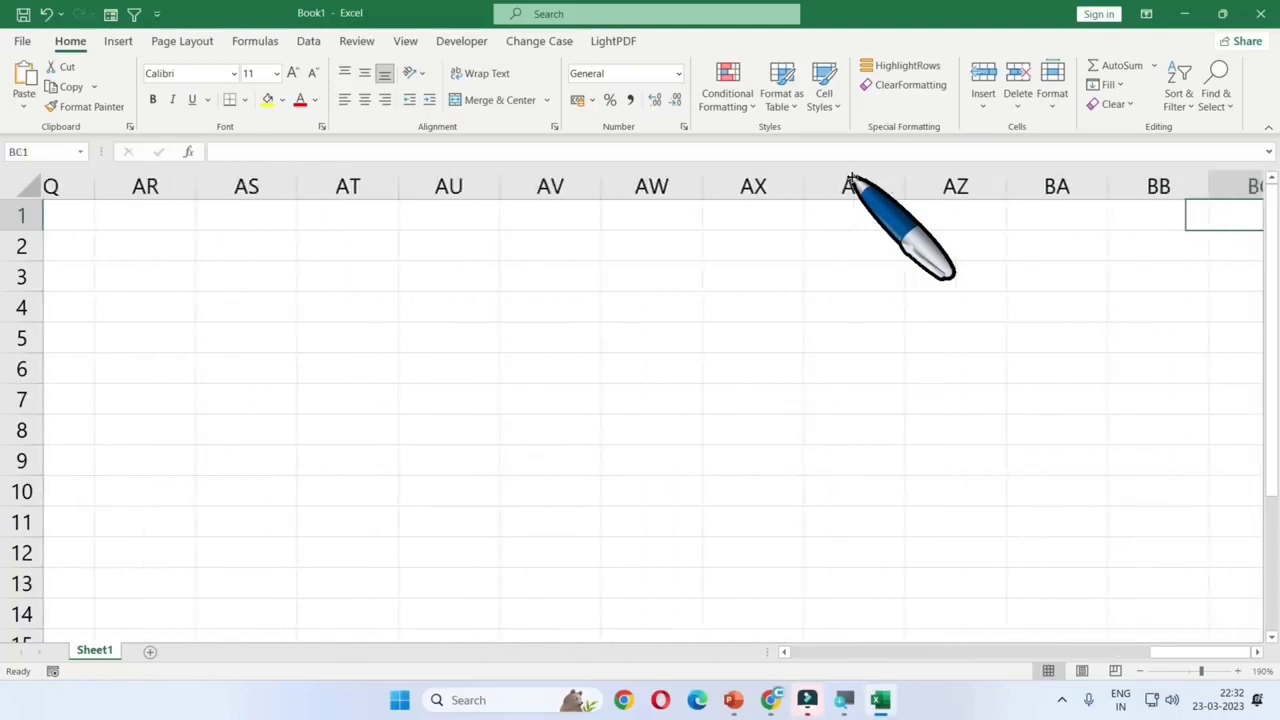
key(Right)
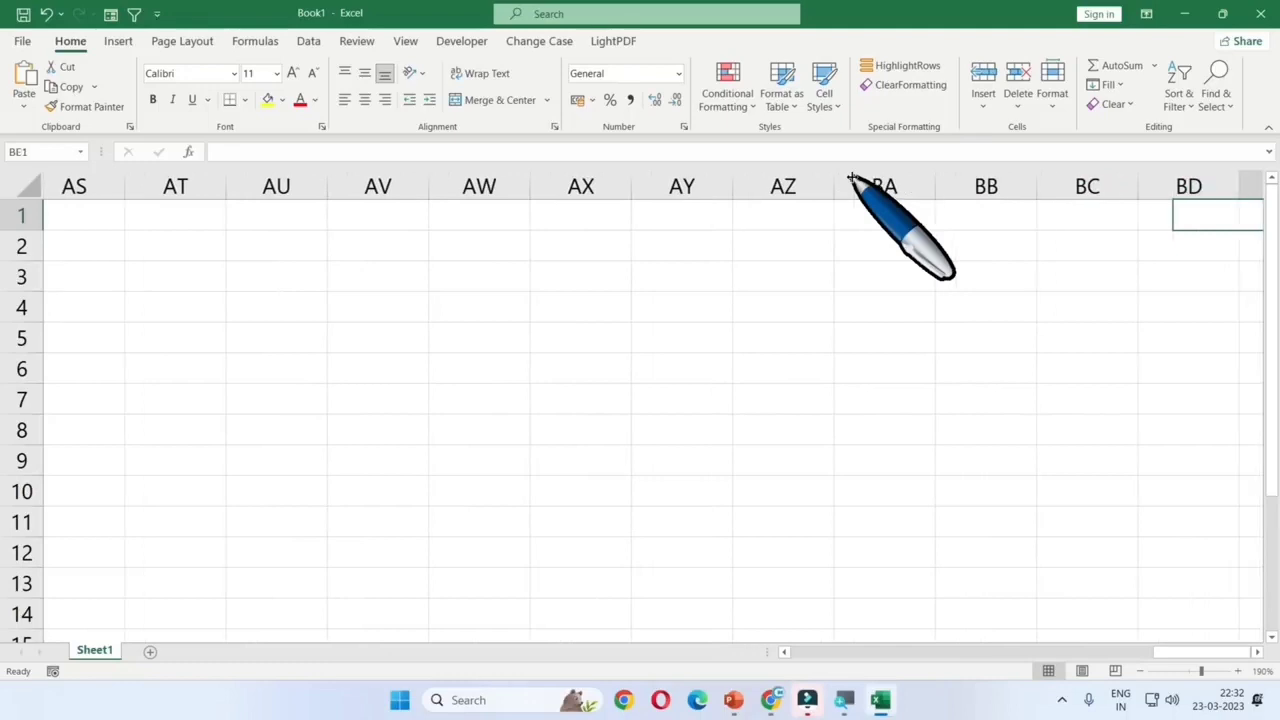
key(Right)
key(Right)
key(Right)
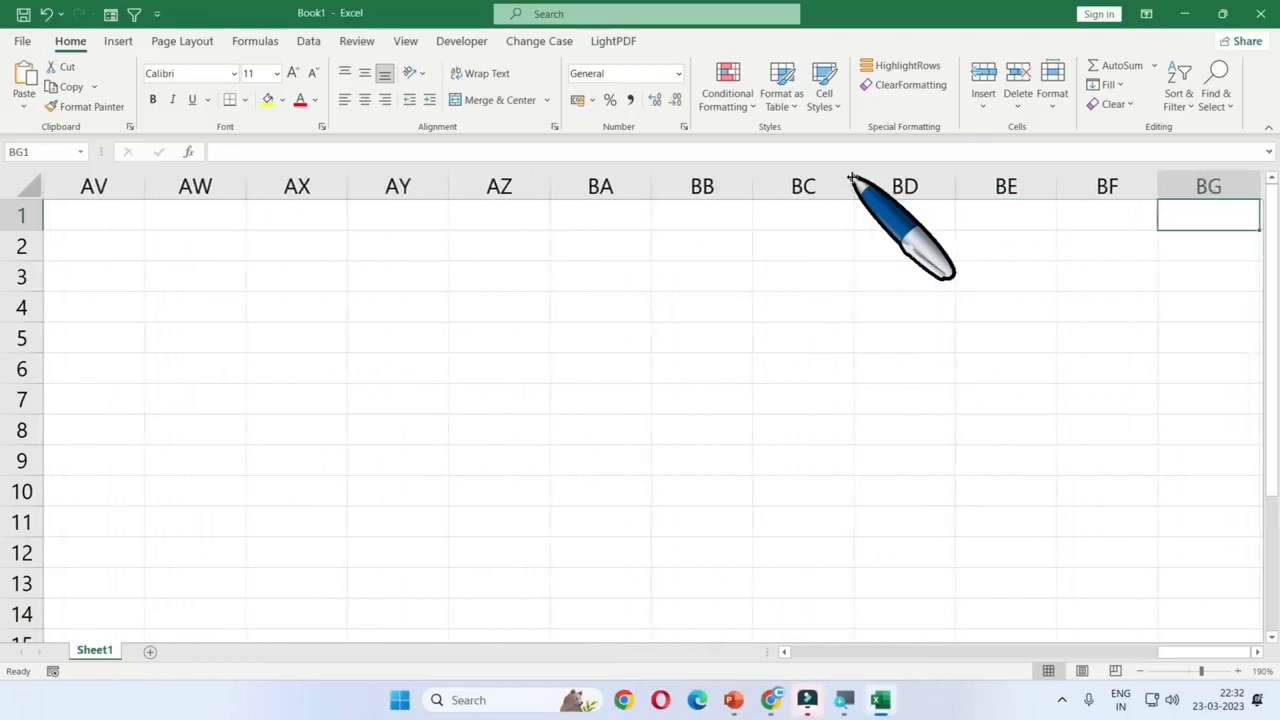
key(Right)
key(Right)
key(Right)
key(Right)
key(Right)
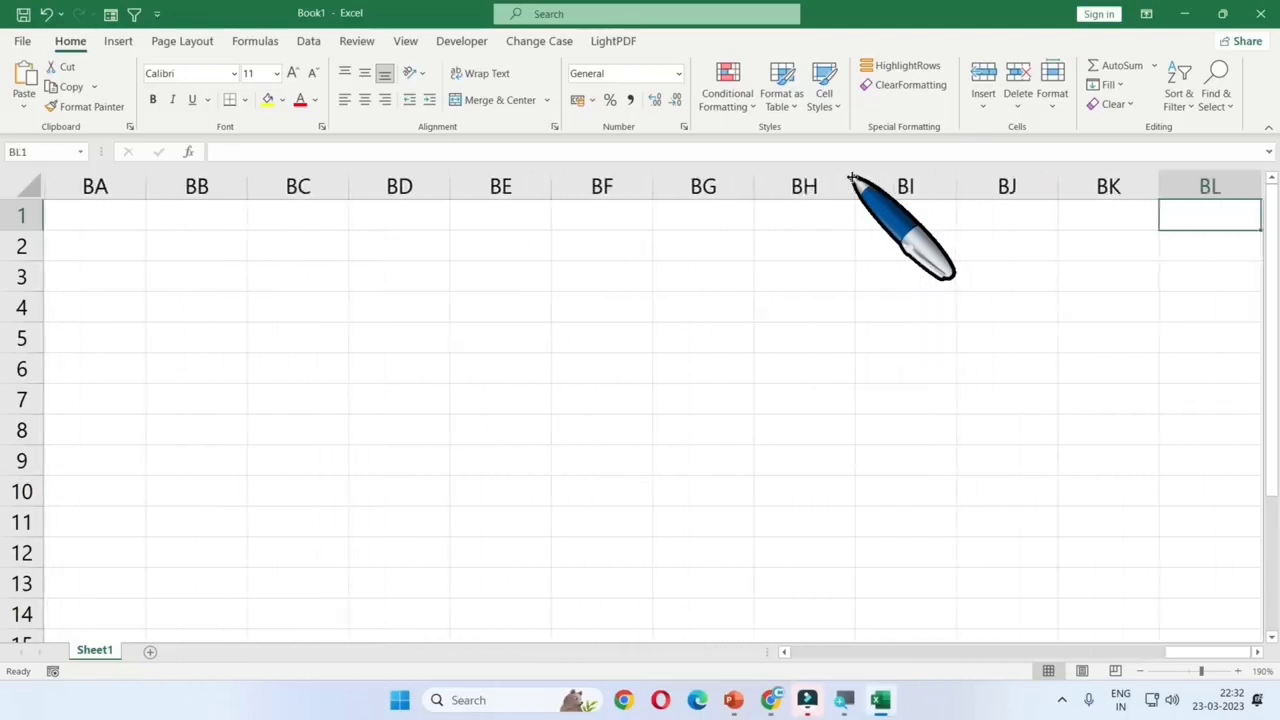
key(Right)
key(Right)
key(Right)
key(Right)
key(Right)
key(Right)
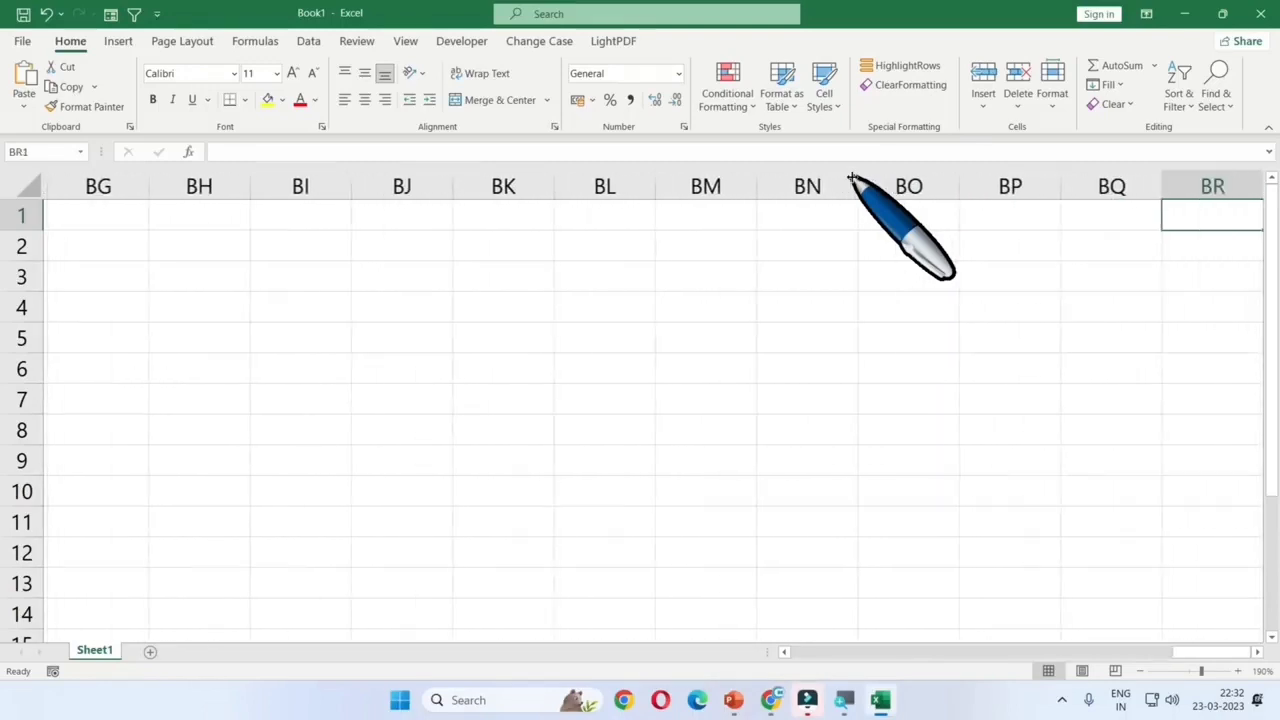
key(Right)
key(Right)
key(Right)
key(Right)
key(Right)
key(Right)
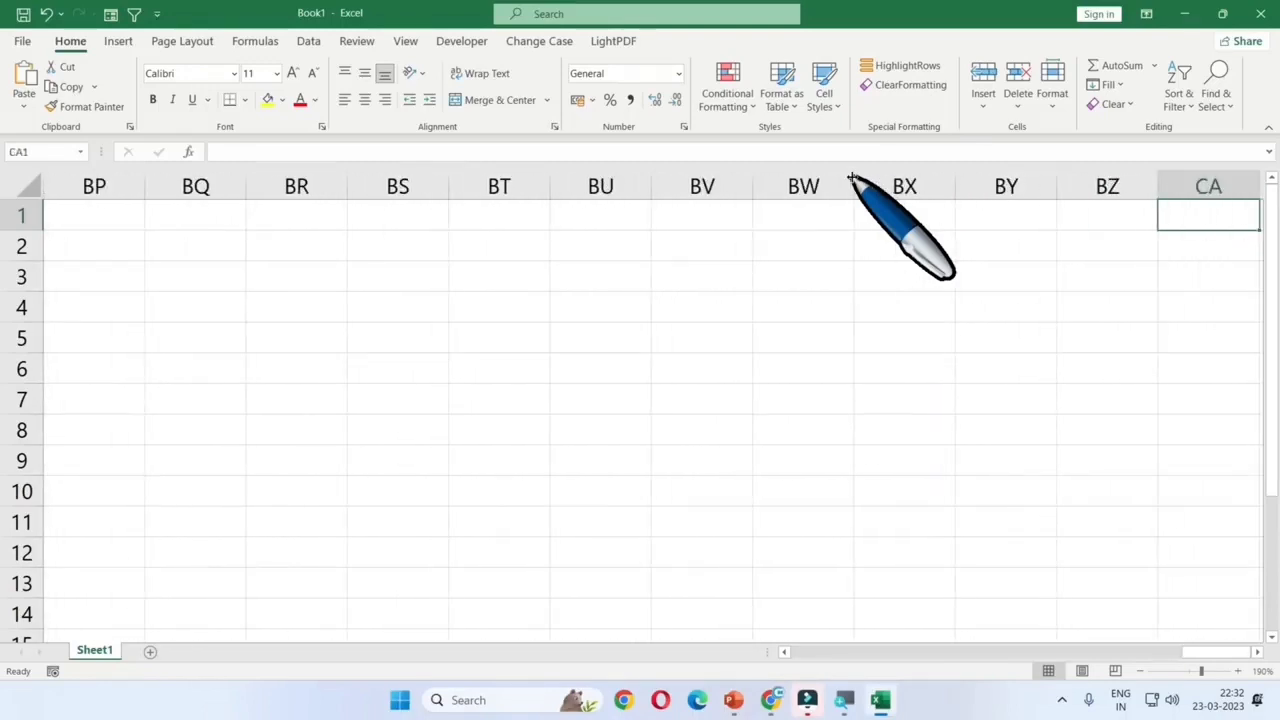
key(Left)
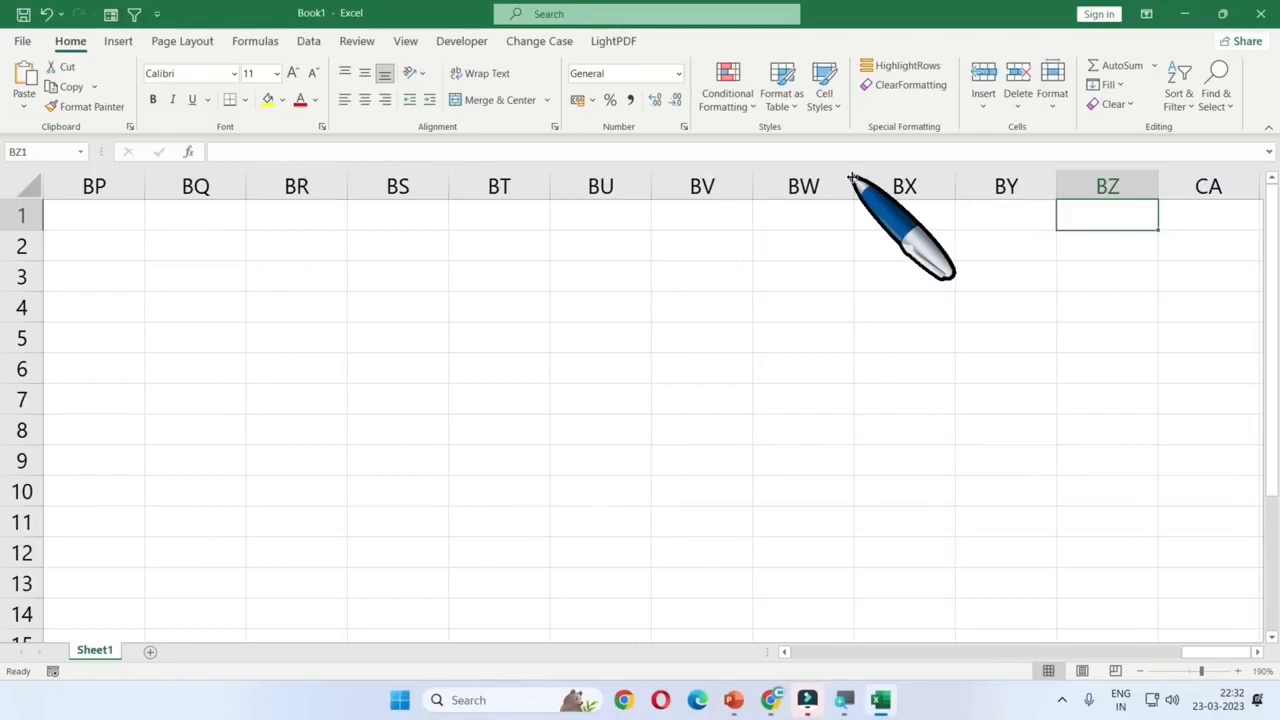
key(Right)
key(Right)
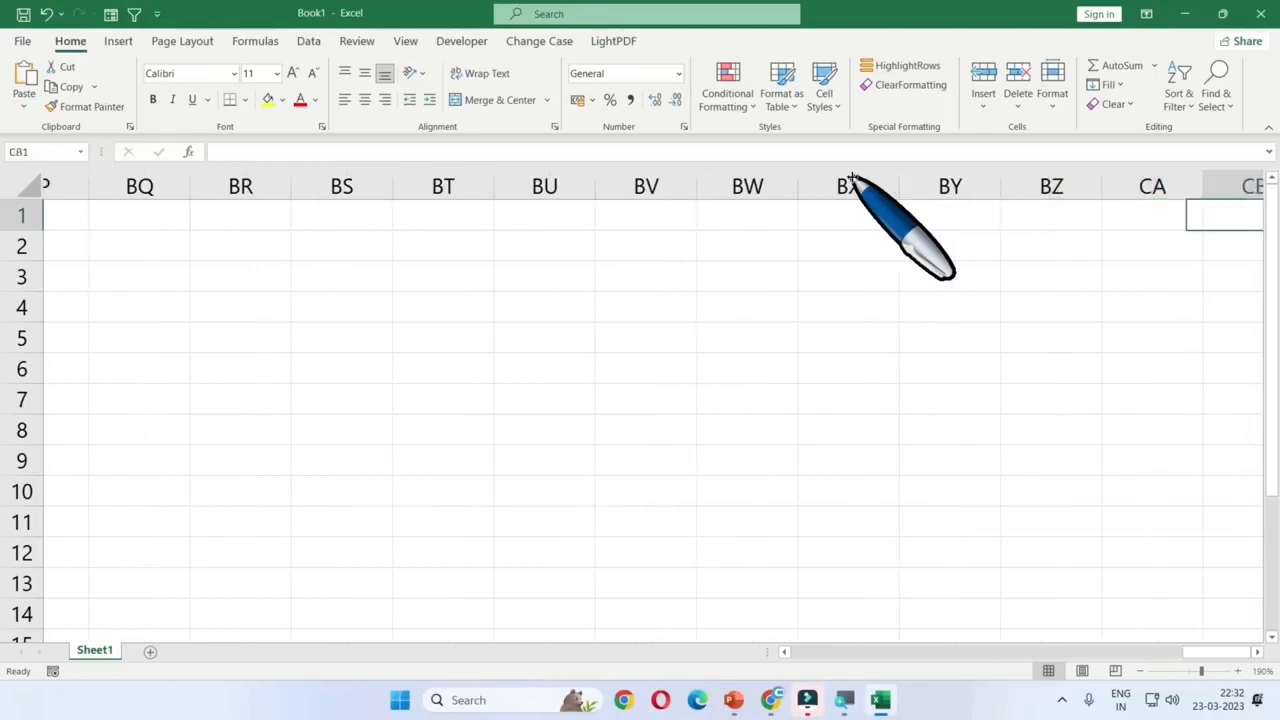
key(Right)
key(Right)
key(Right)
key(Left)
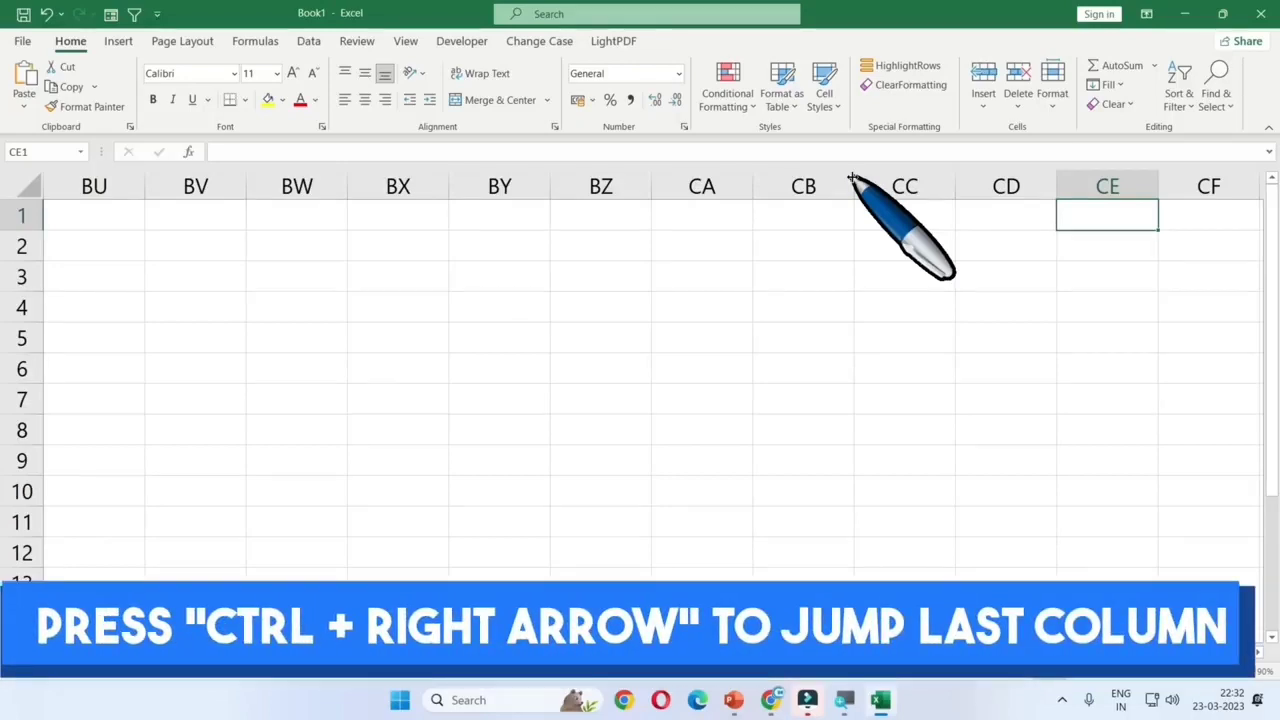
- Jump to XFD1 with Ctrl+Right and enter 16384 in that cell
key(ctrl+Right)
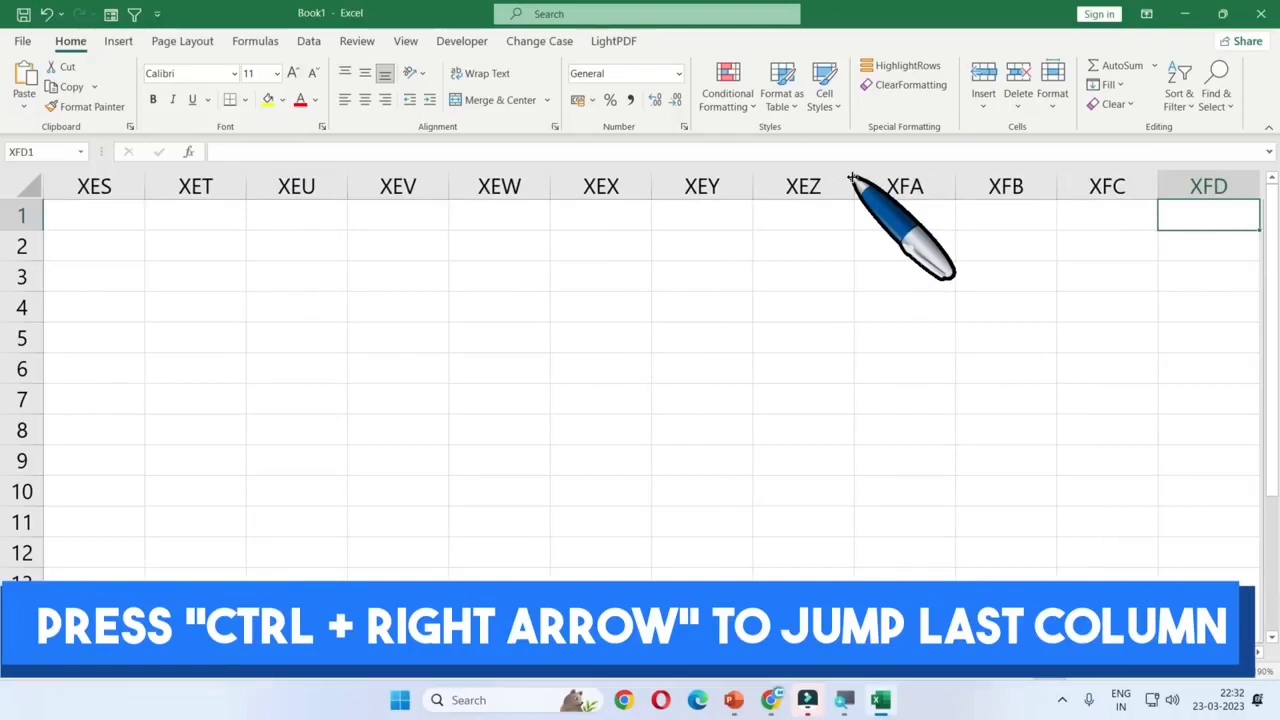
key(F2)
text(16)
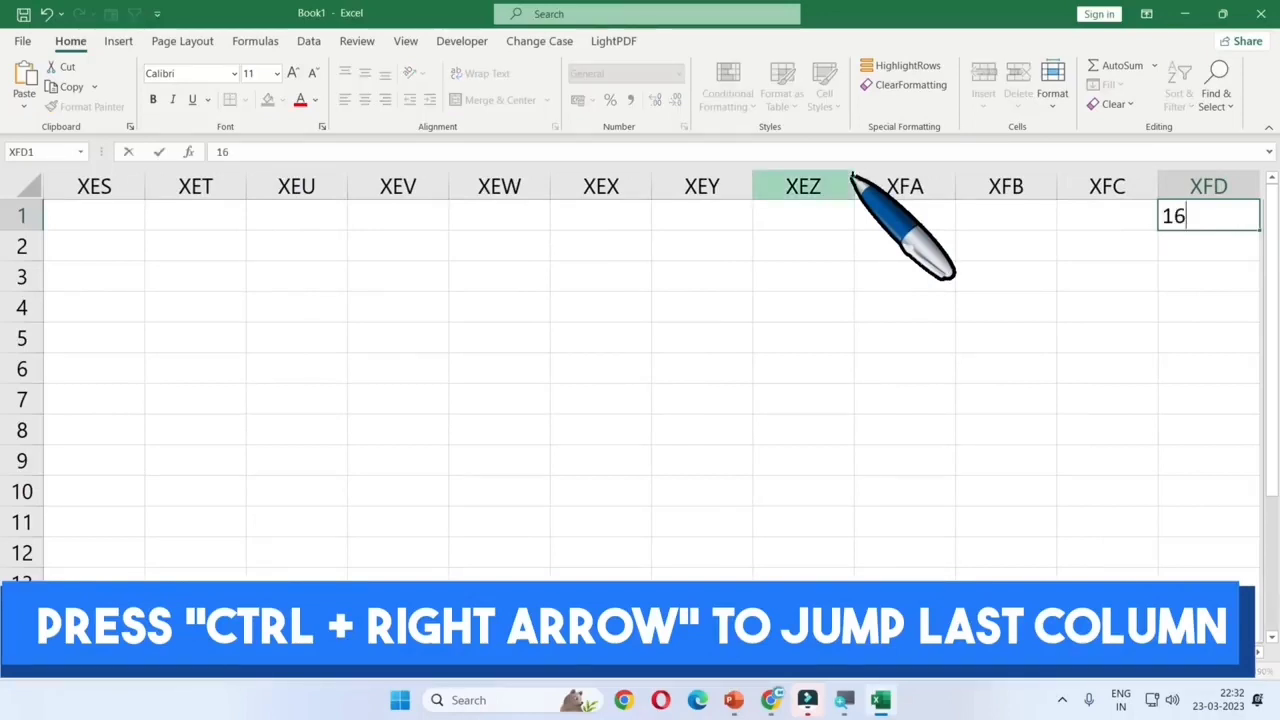
text(384)
key(Return)
key(Up)
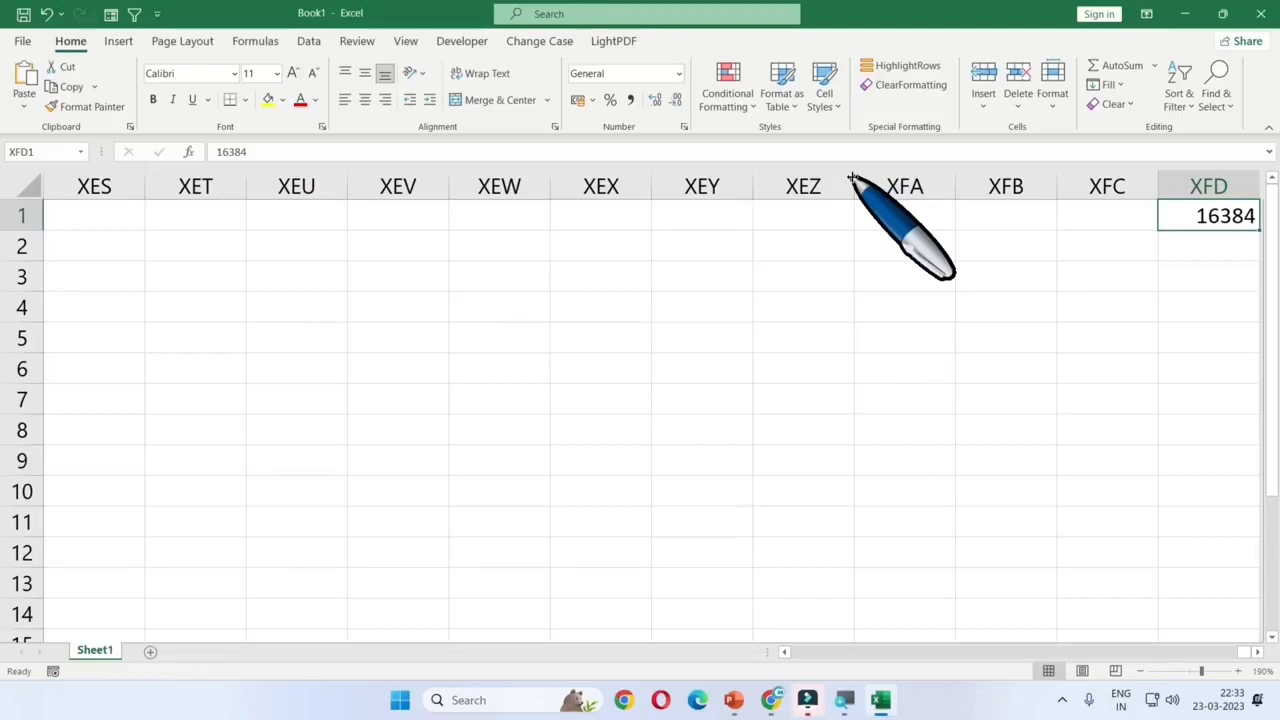
- Delete 16384 from XFD1, then jump between columns A and XFD, ending at A1
key(Delete)
key(ctrl+Left)
key(ctrl+Right)
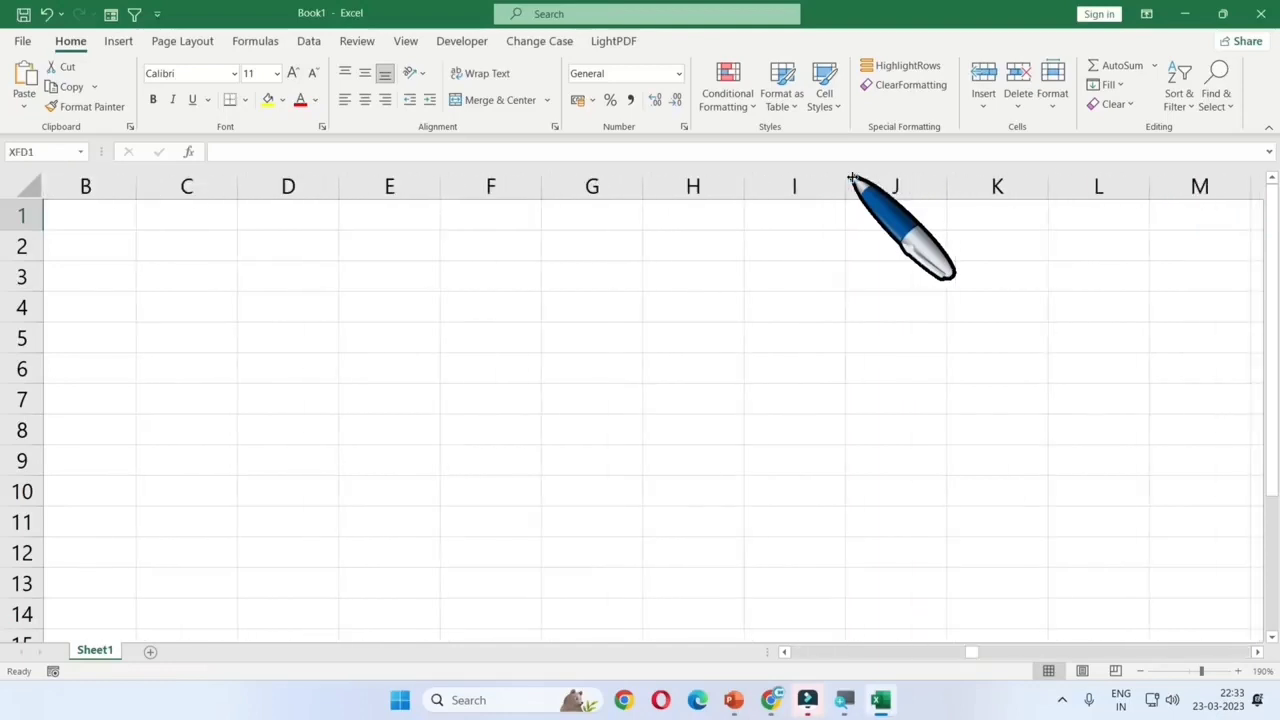
key(ctrl+Left)
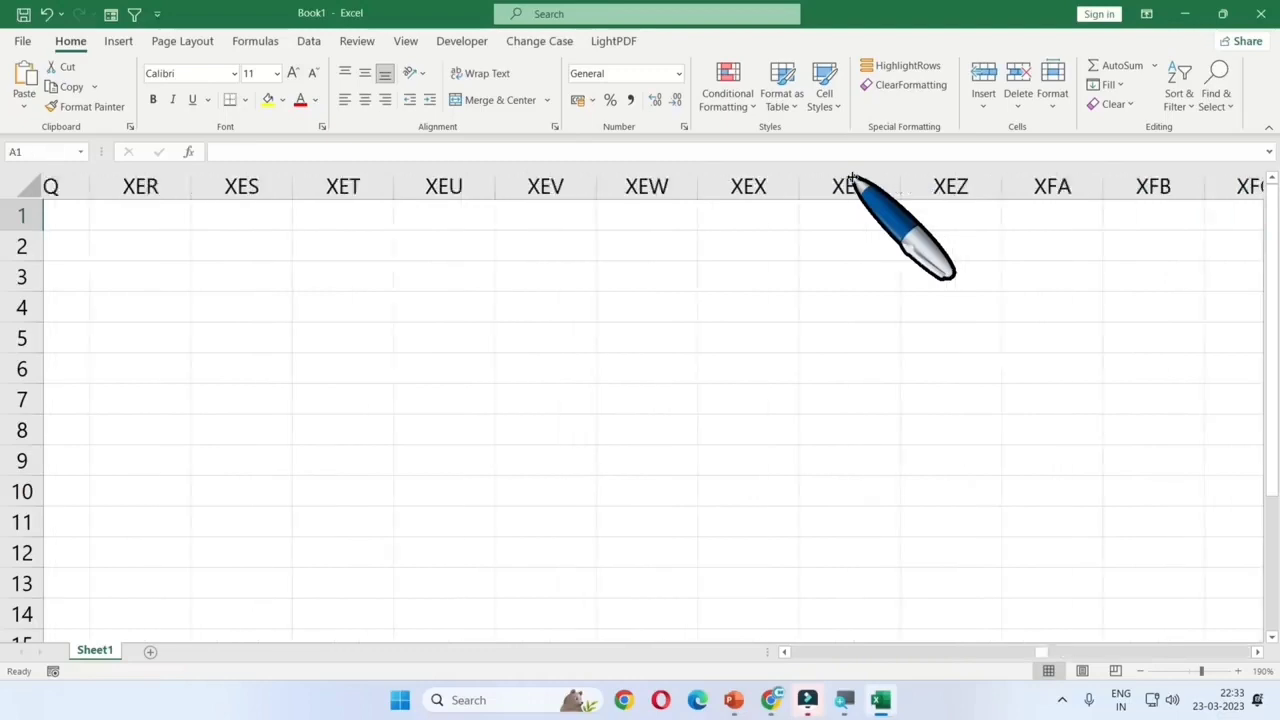
key(ctrl+Right)
key(ctrl+Left)
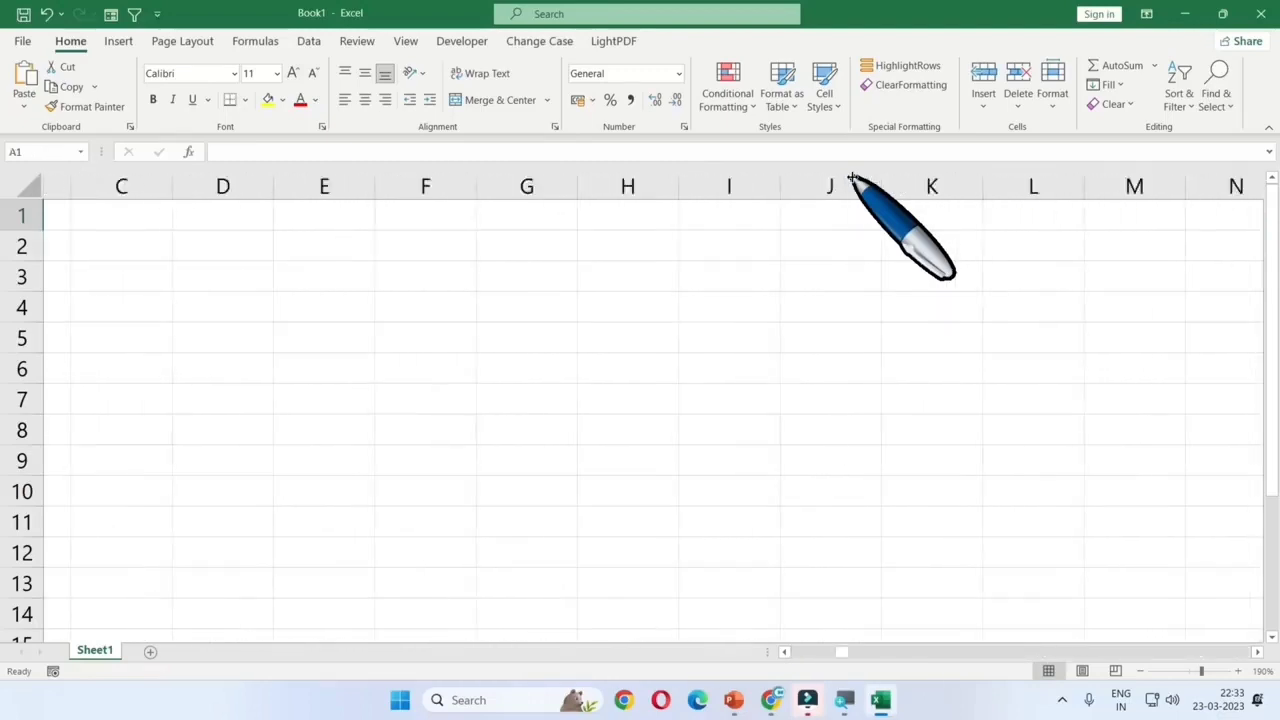
key(ctrl+Right)
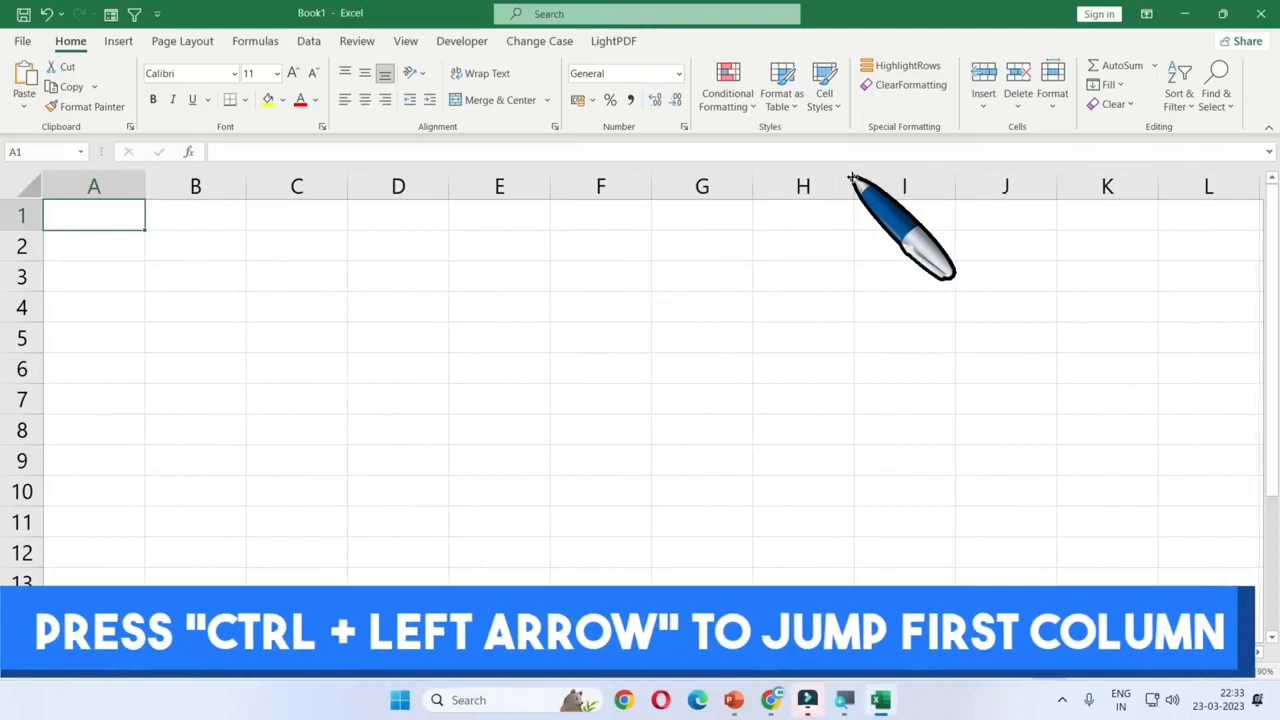
key(ctrl+Right)
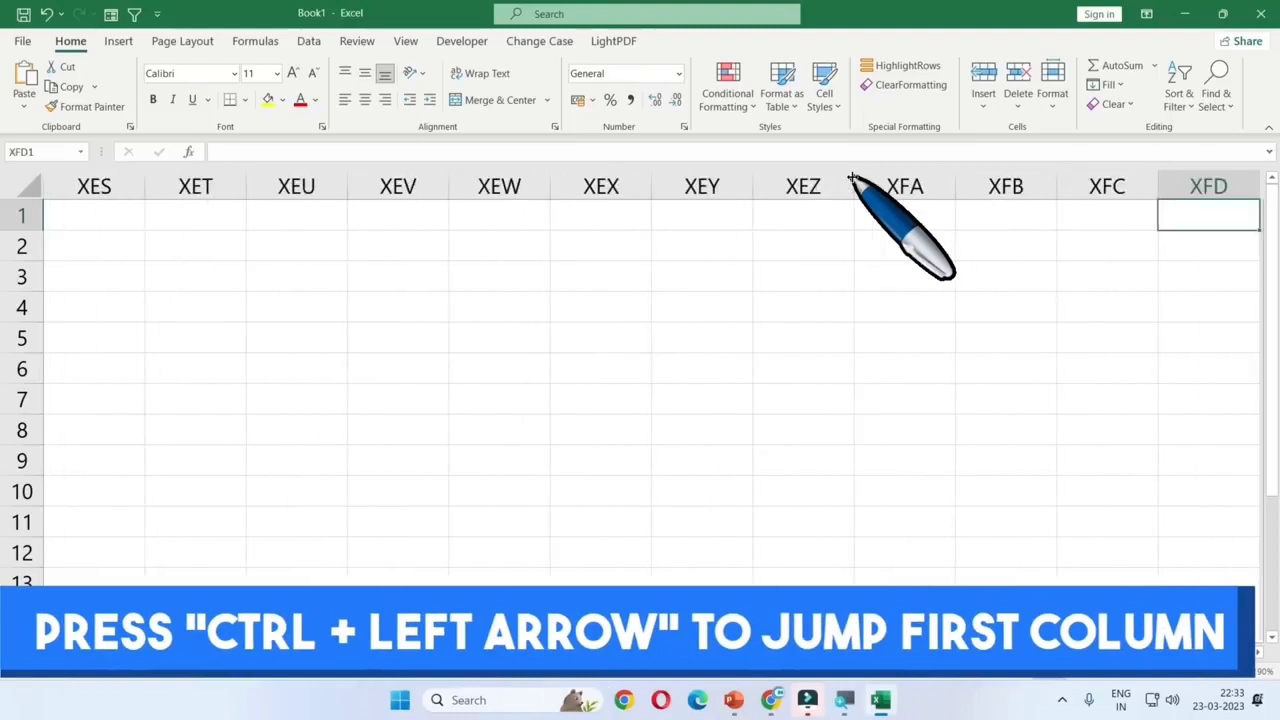
key(ctrl+Left)
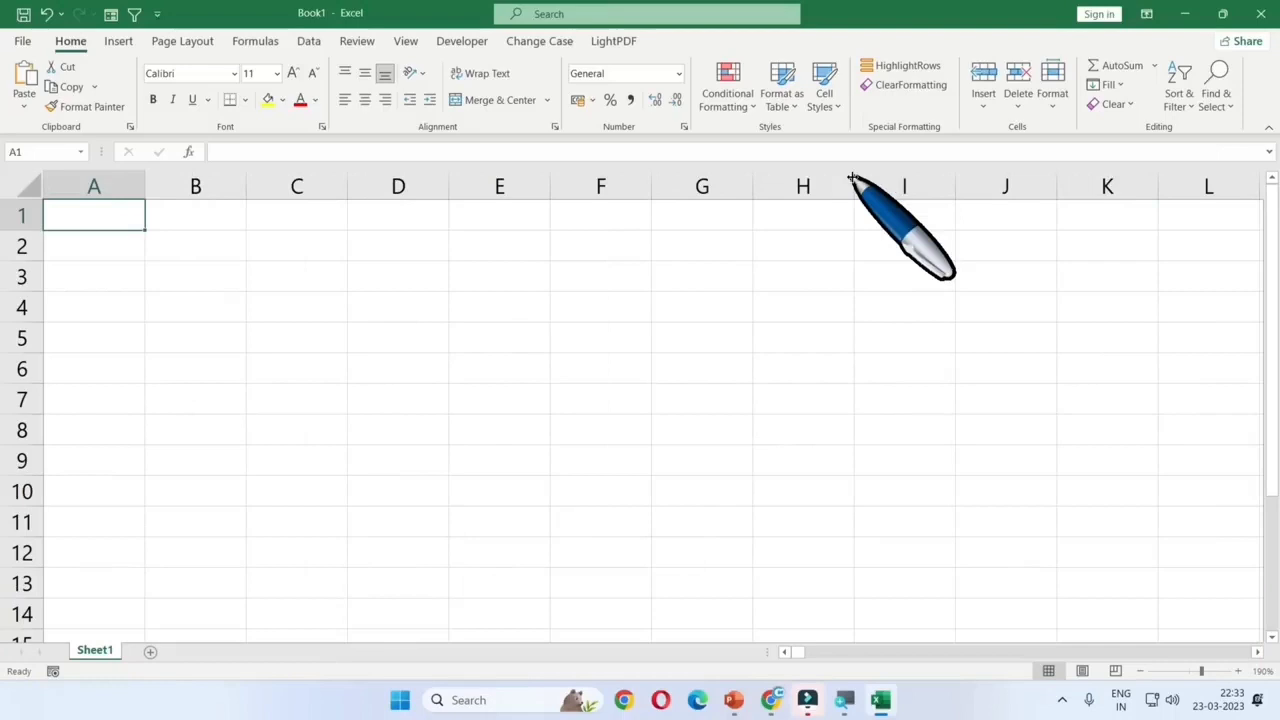
key(Down)
key(Down)
key(Down)
key(Down)
key(Down)
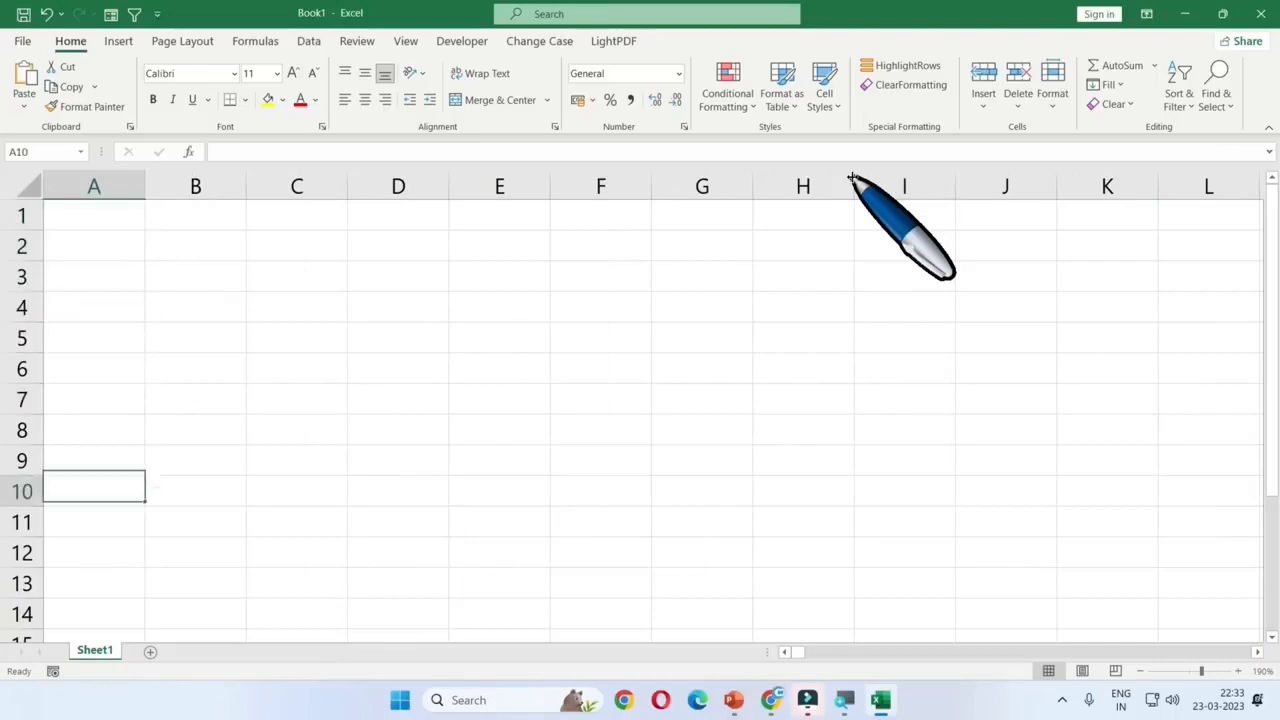
key(Down)
key(Down)
key(Down)
key(Down)
key(Down)
key(Down)
key(Down)
key(Down)
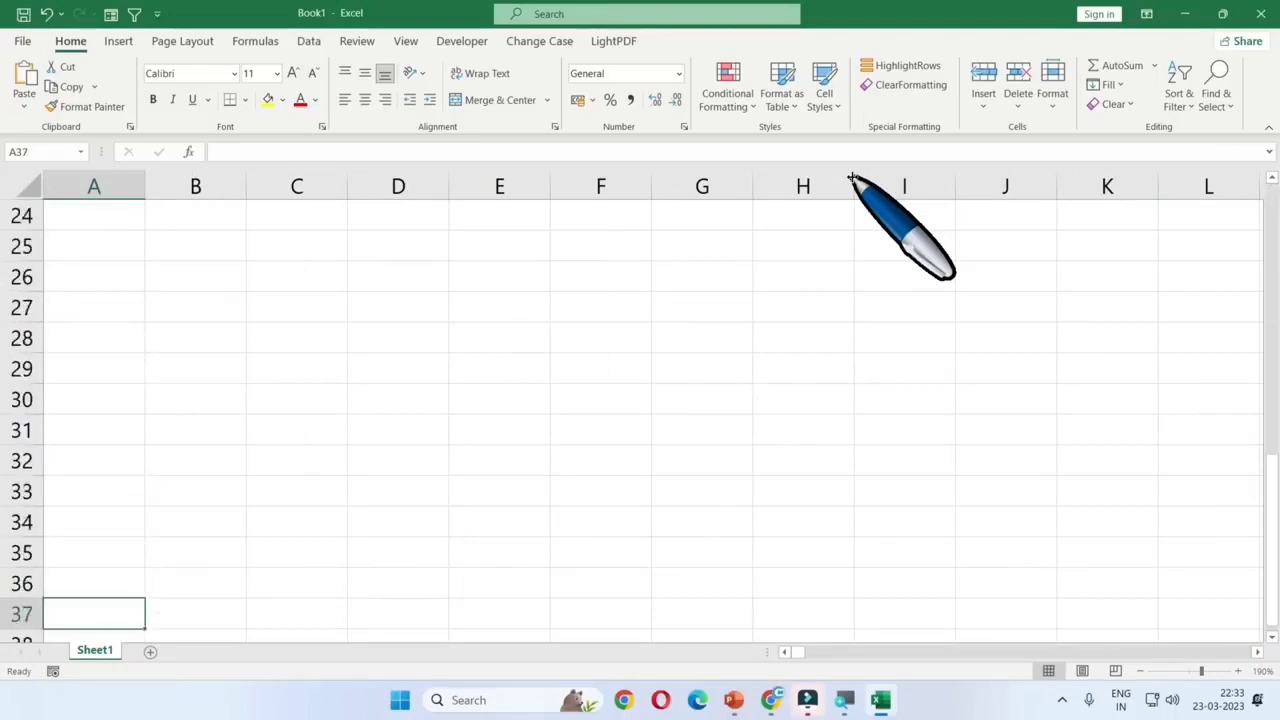
key(Down)
key(Down)
key(Down)
key(Down)
key(Down)
key(Down)
key(Down)
key(Down)
key(Down)
key(Down)
key(Down)
key(Down)
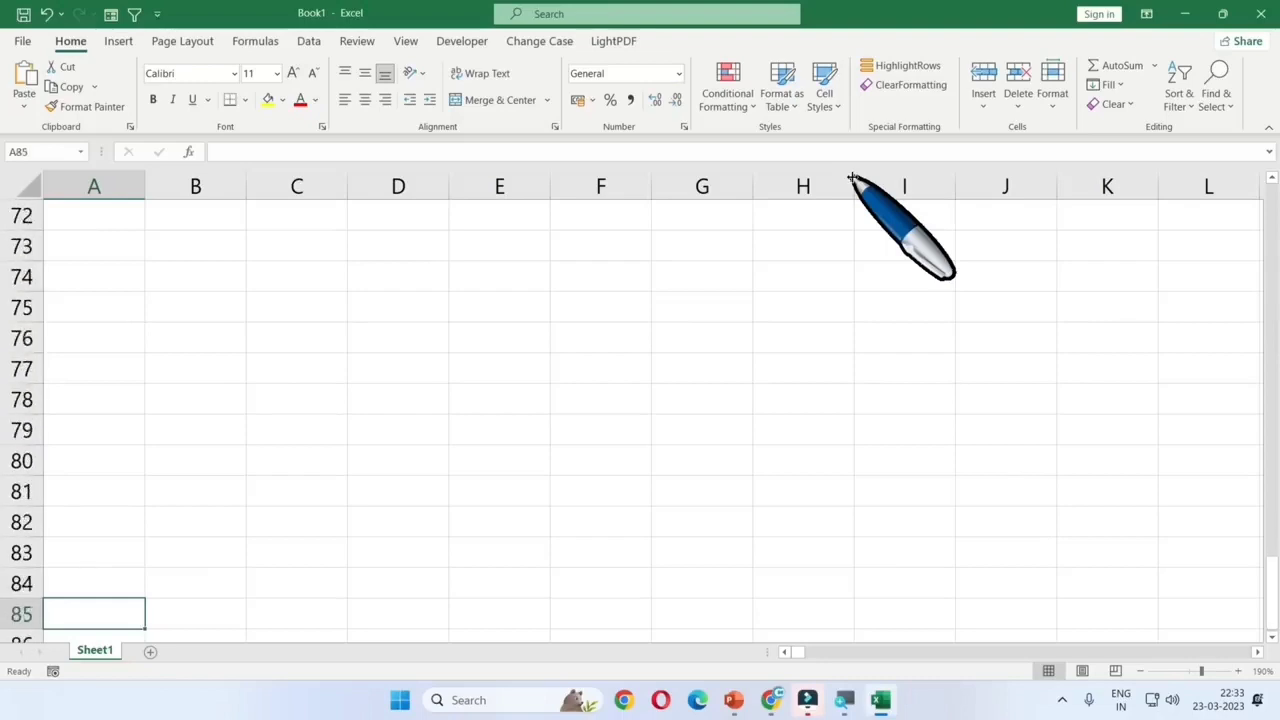
key(Down)
key(Down)
key(Down)
key(Down)
key(Down)
key(Down)
key(Down)
key(Down)
key(Down)
key(Down)
key(Down)
key(Down)
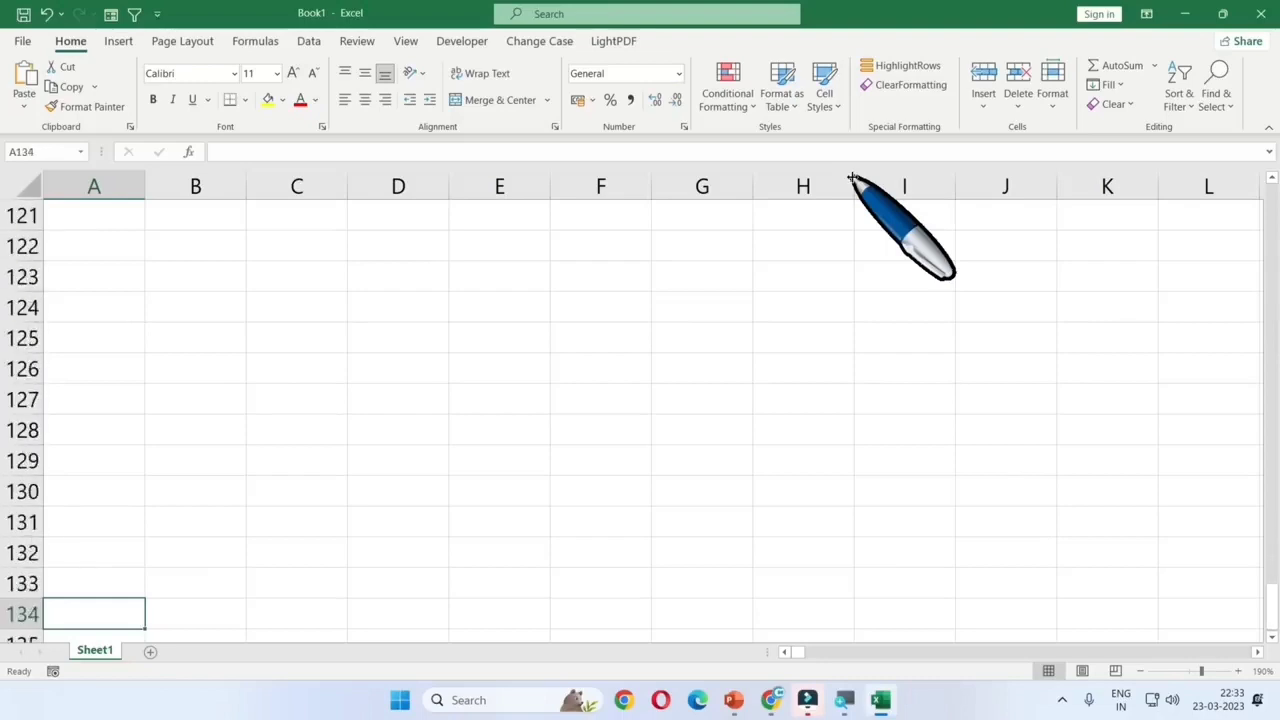
key(Down)
key(Down)
key(Down)
key(Down)
key(Down)
key(Down)
key(Down)
key(Down)
key(Down)
key(Down)
key(Down)
key(Down)
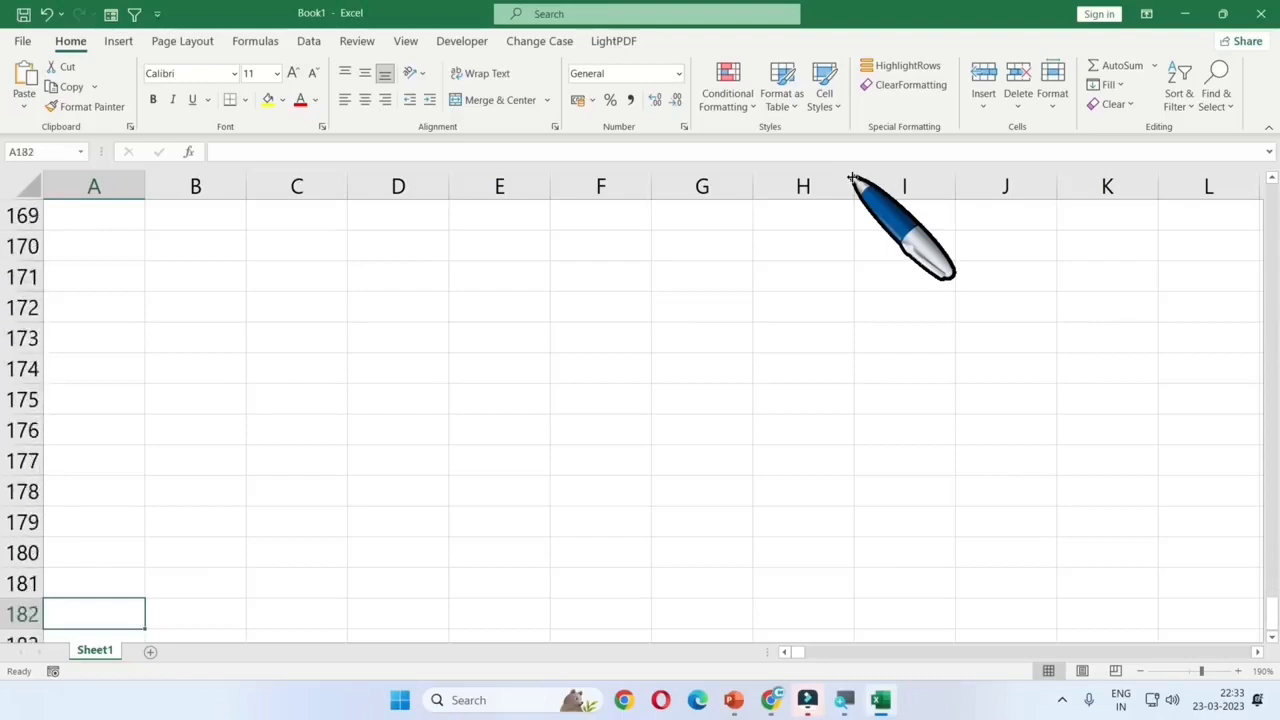
key(Down)
key(Down)
key(Down)
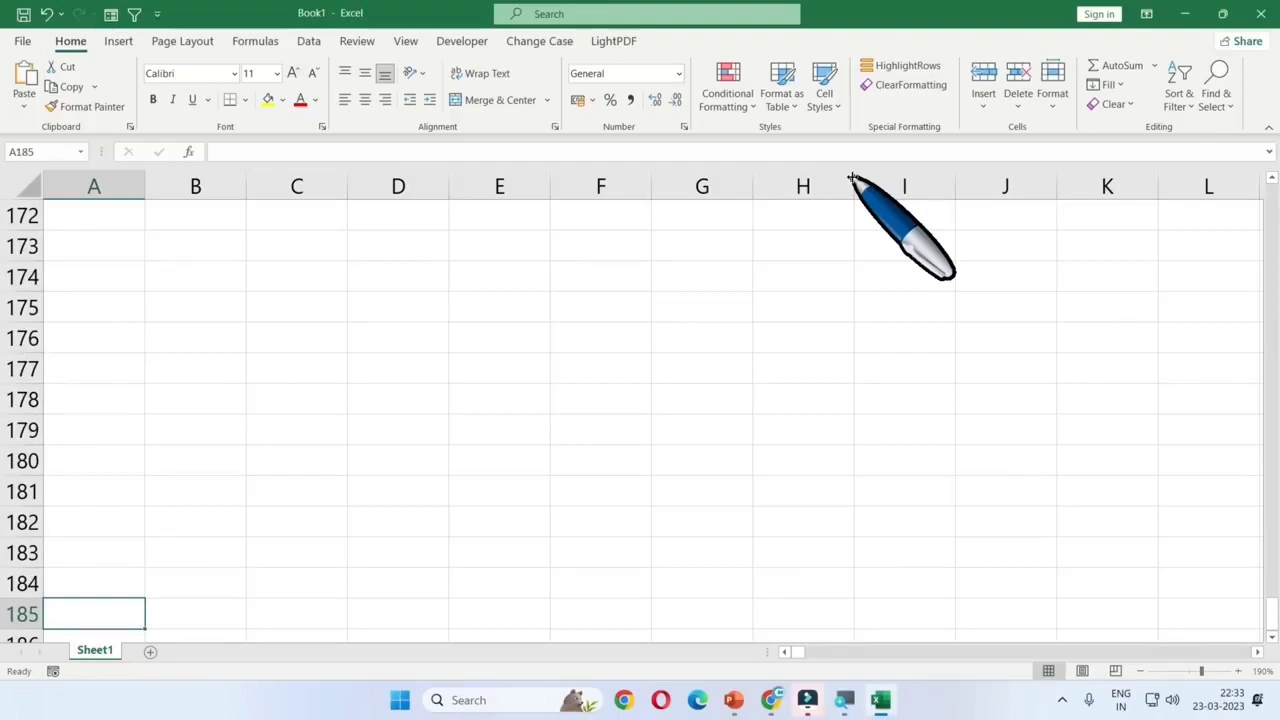
key(ctrl+Down)
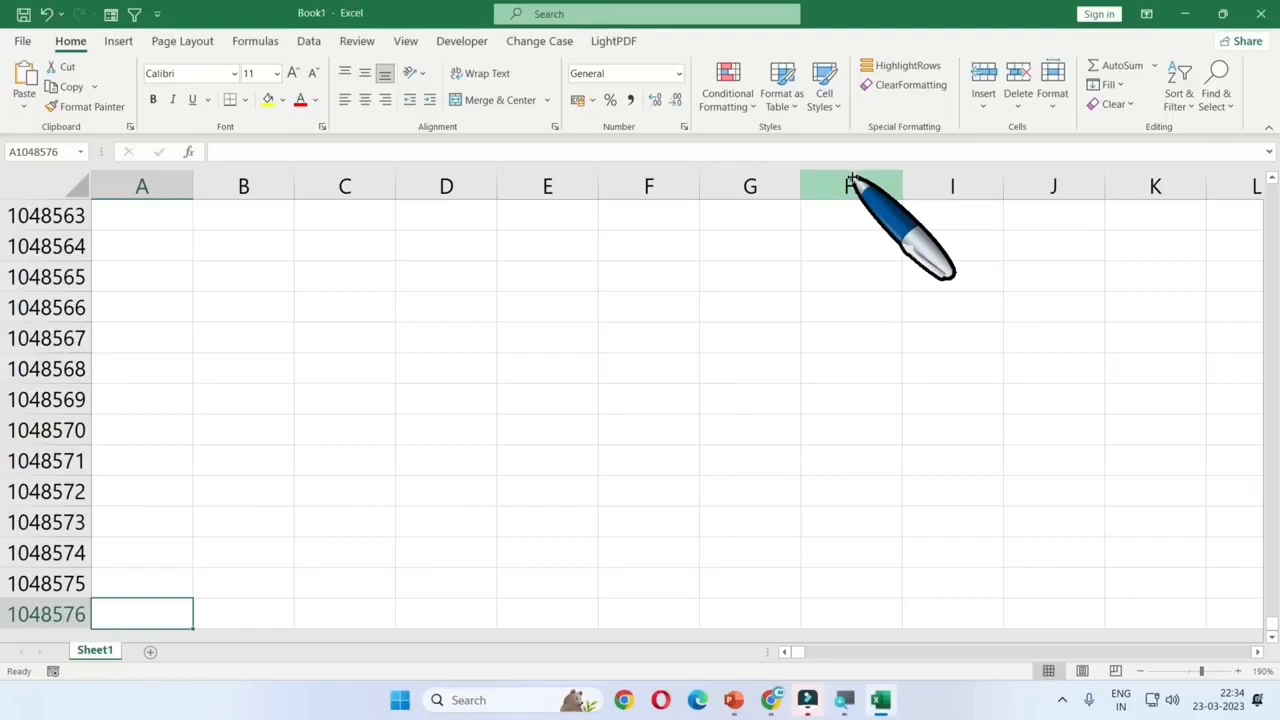
key(ctrl+Up)
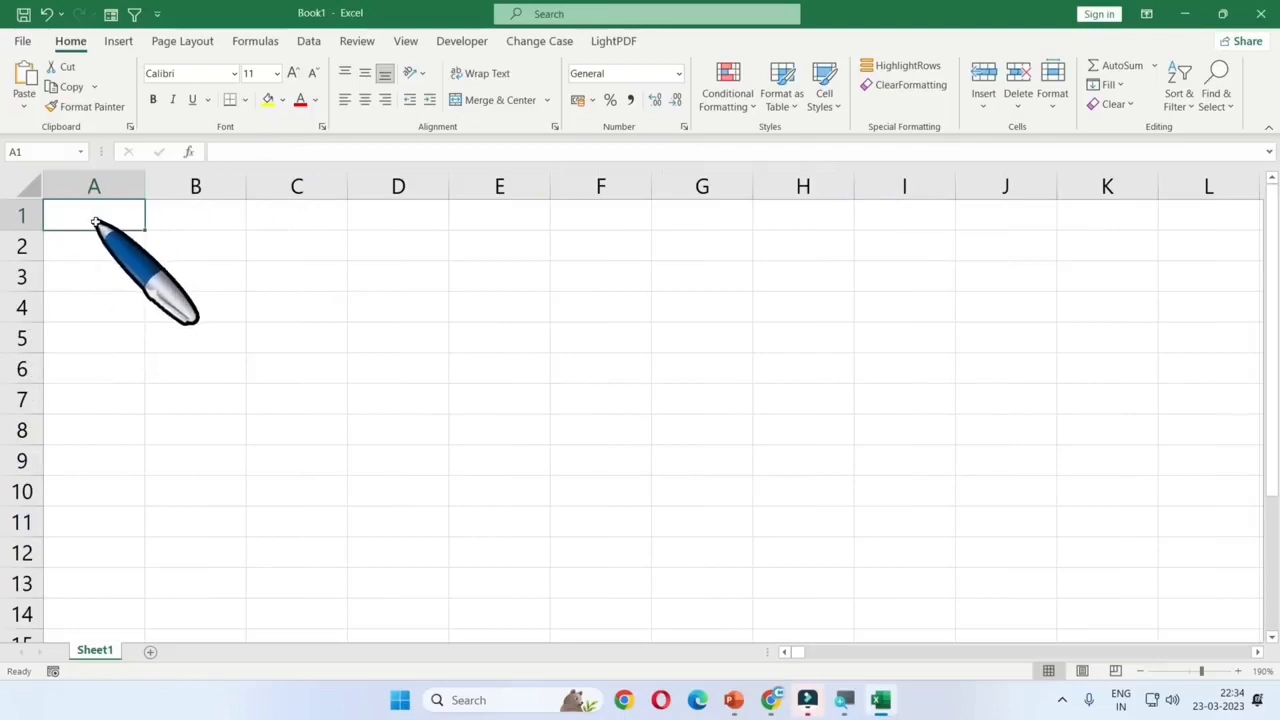
click(190, 278)
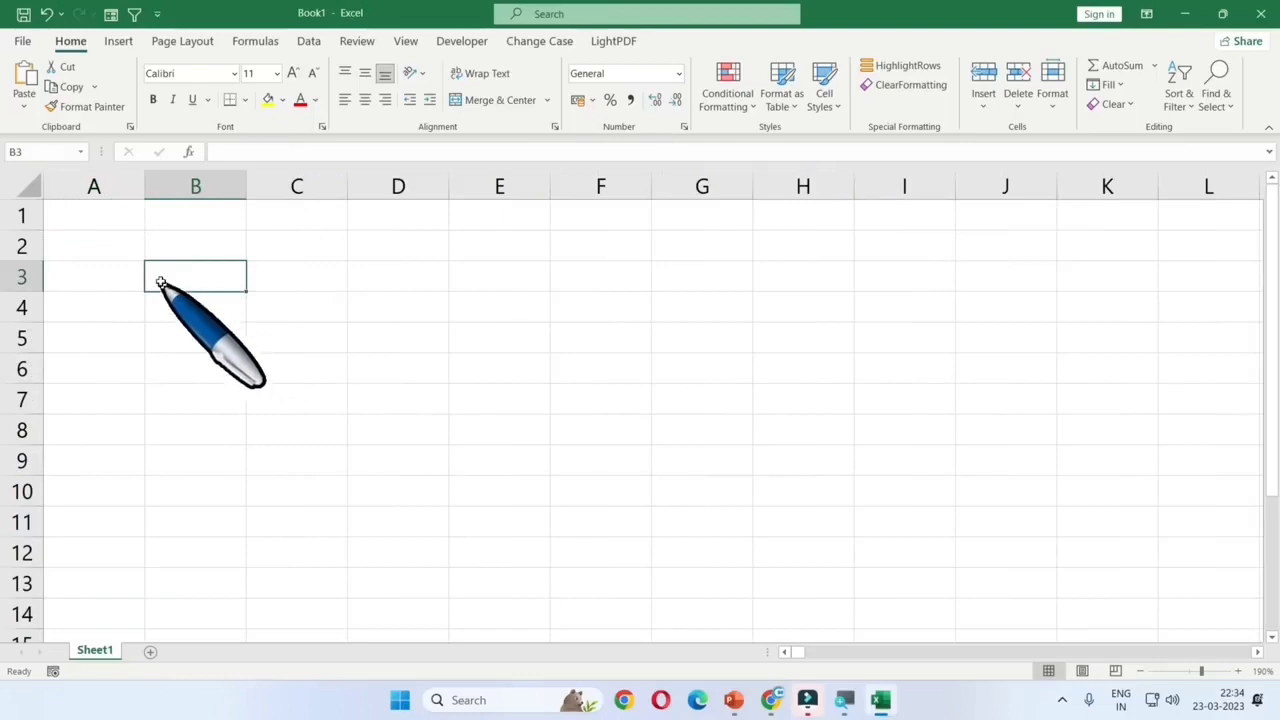
text(CELL)
key(Return)
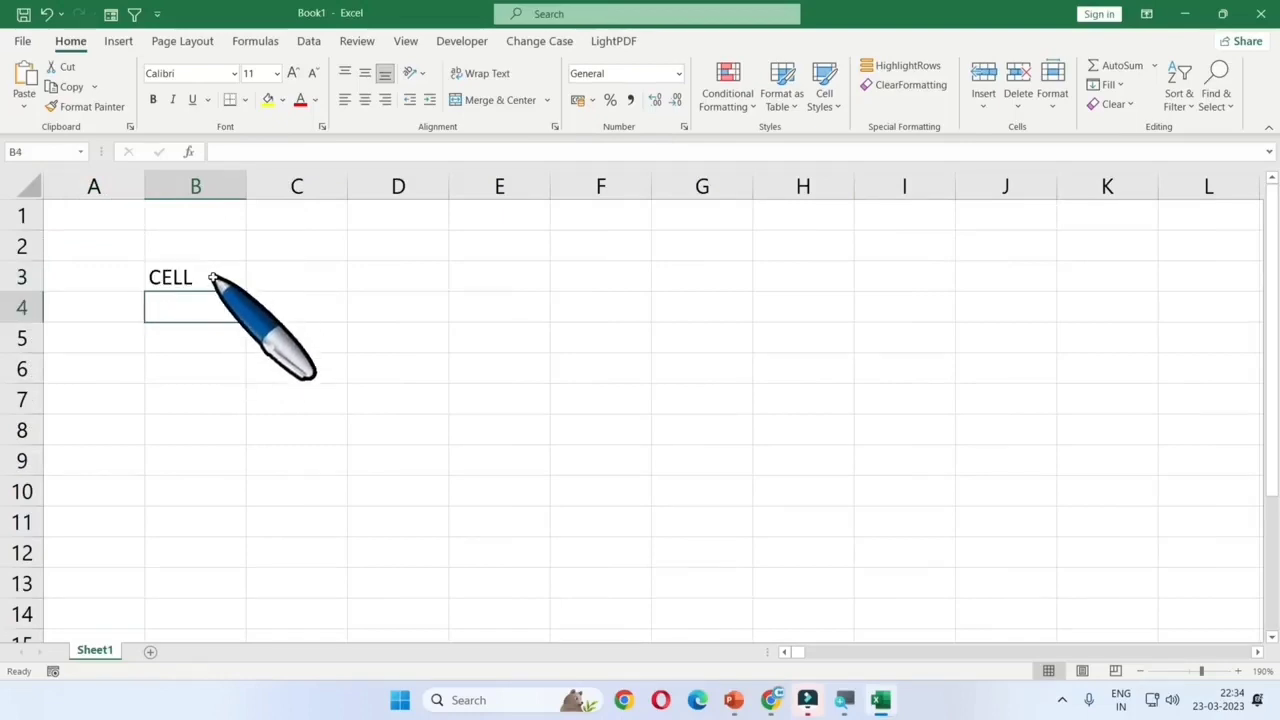
click(213, 279)
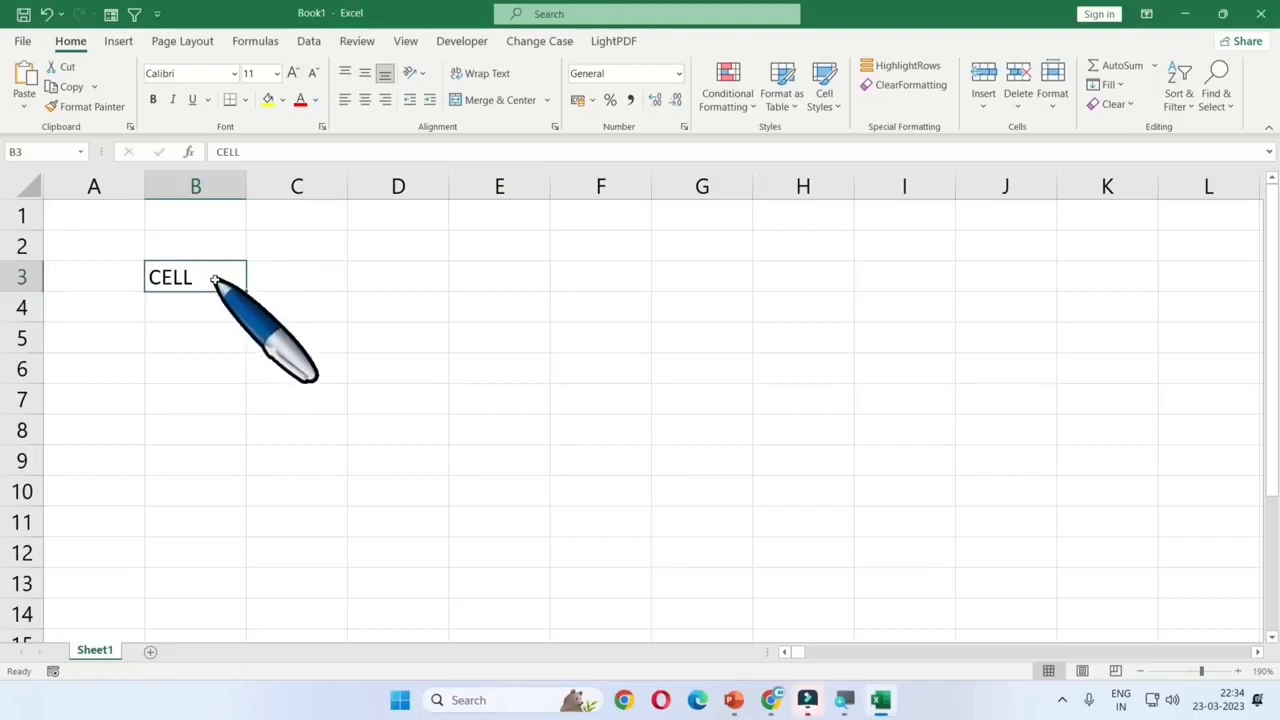
key(Delete)
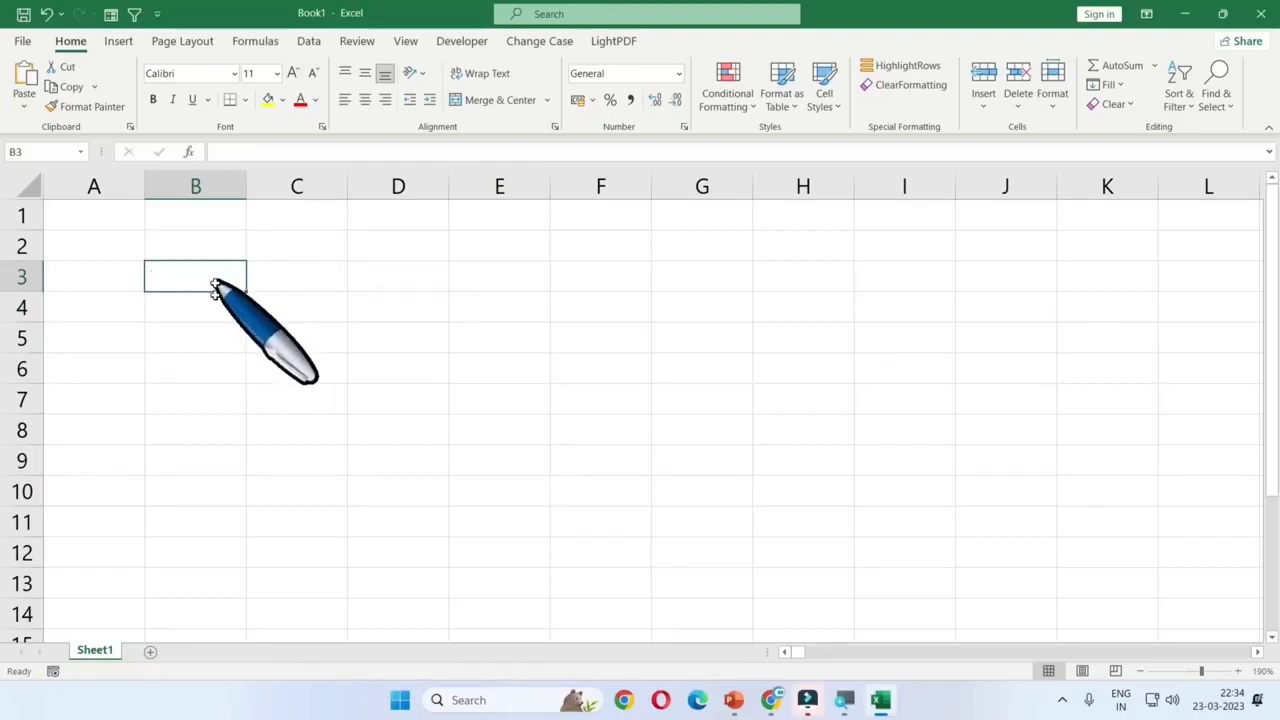
click(284, 310)
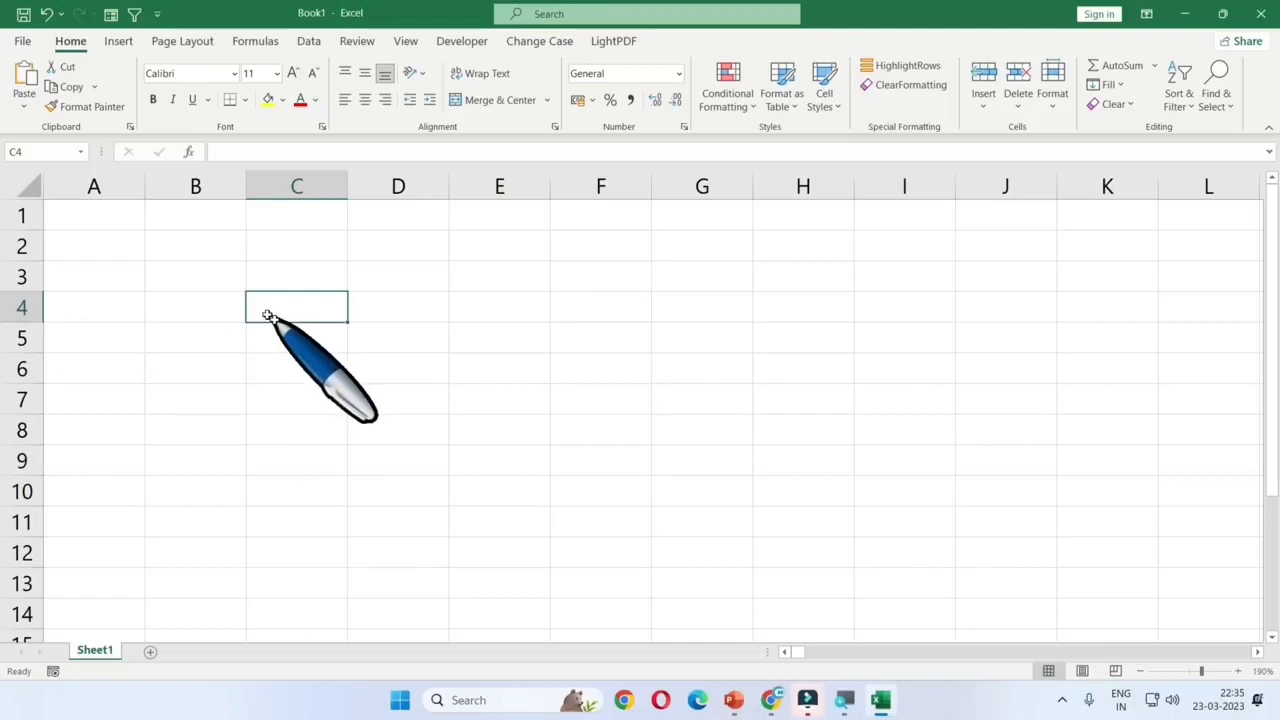
click(110, 222)
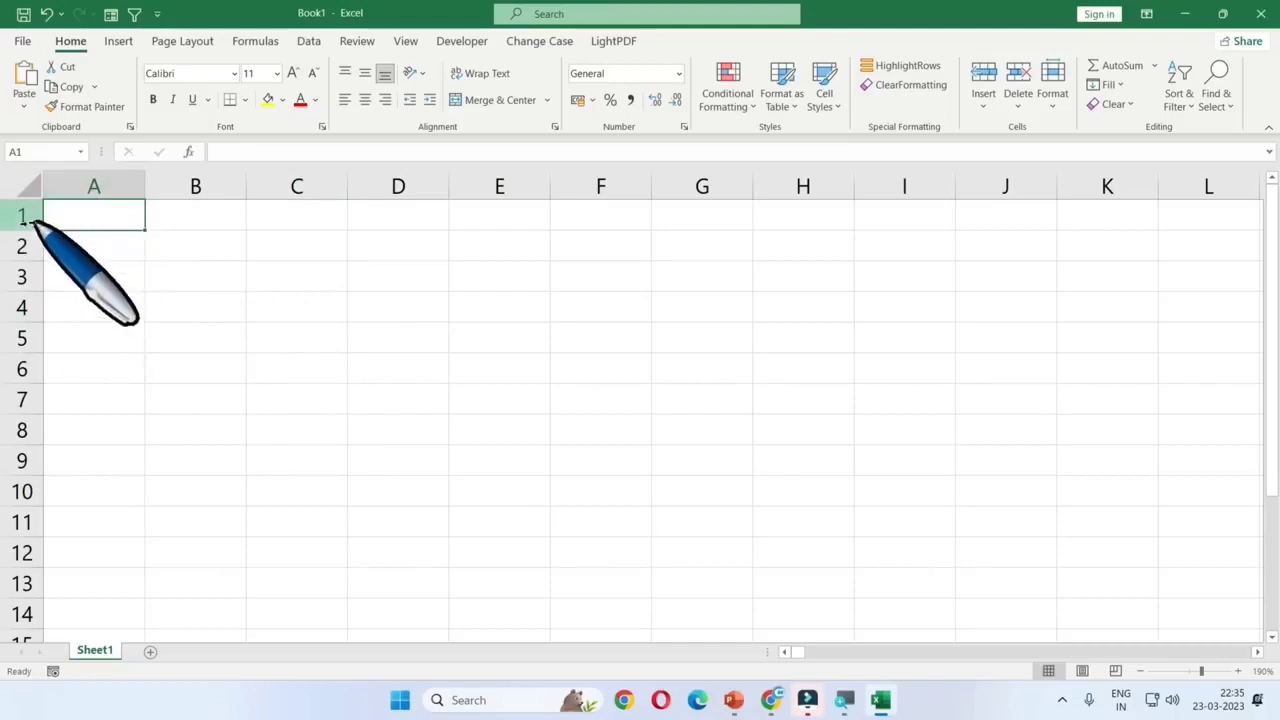
key(ctrl+Down)
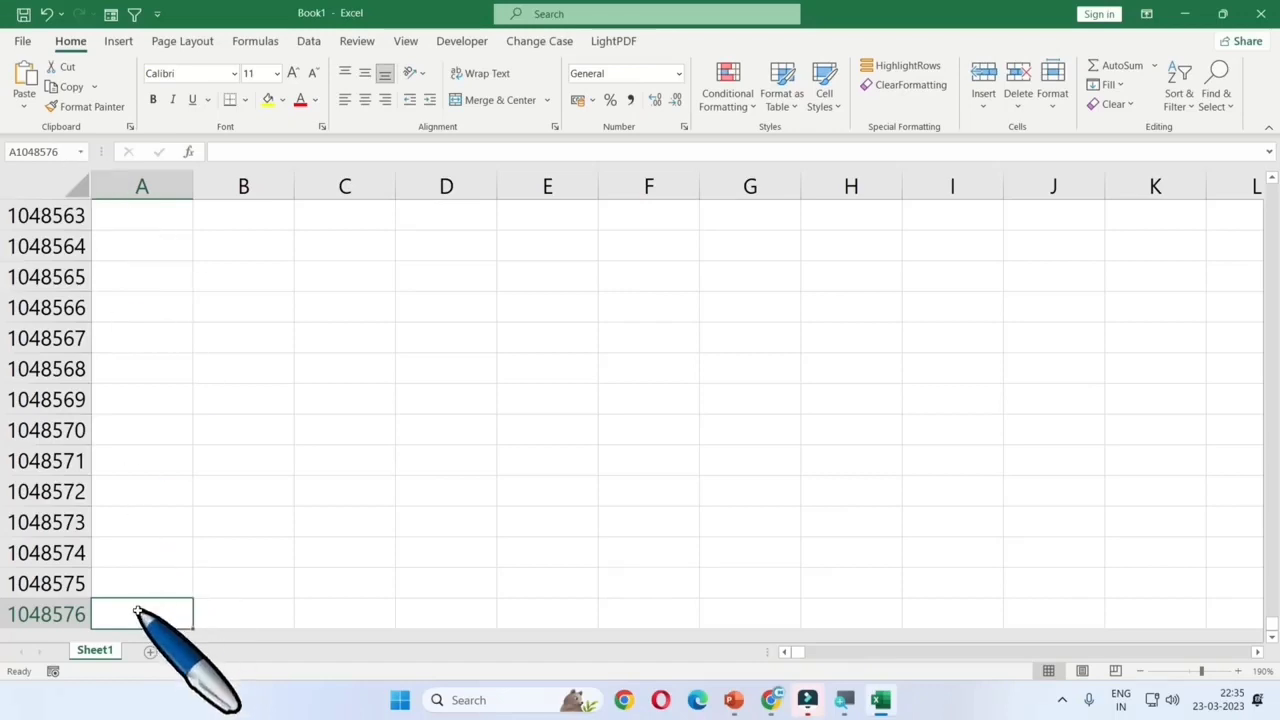
key(ctrl+Up)
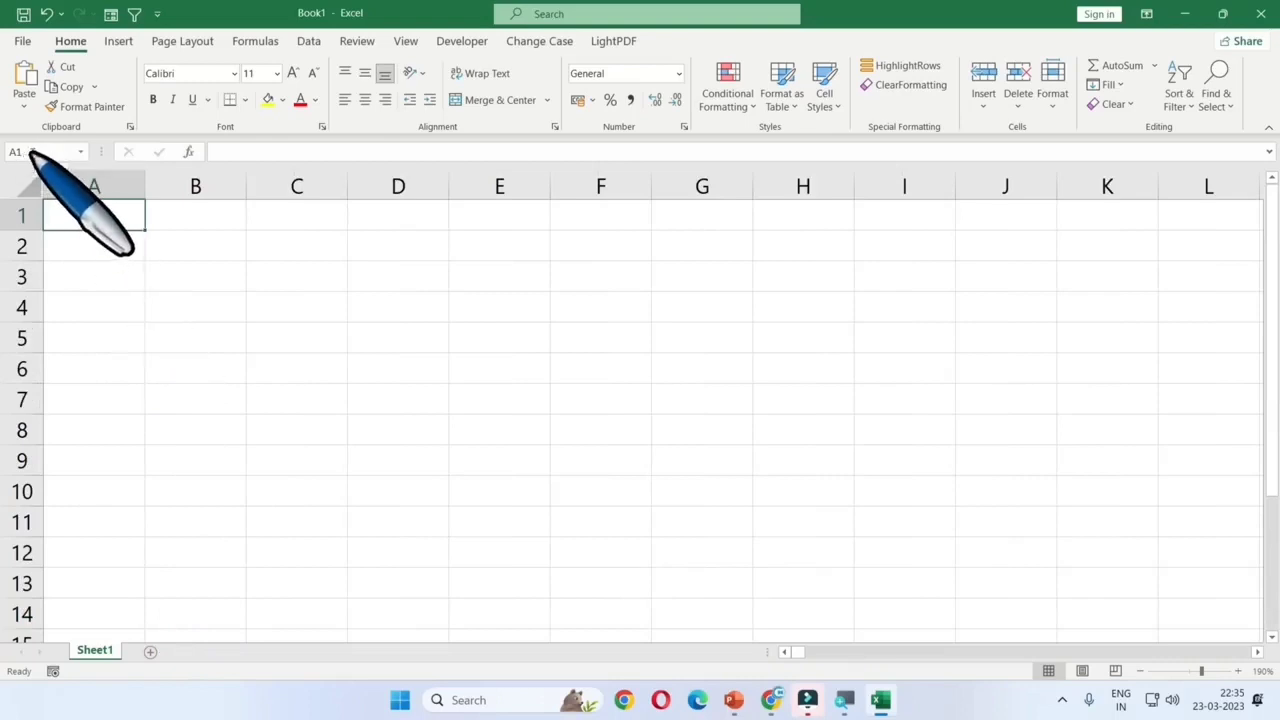
key(ctrl+Right)
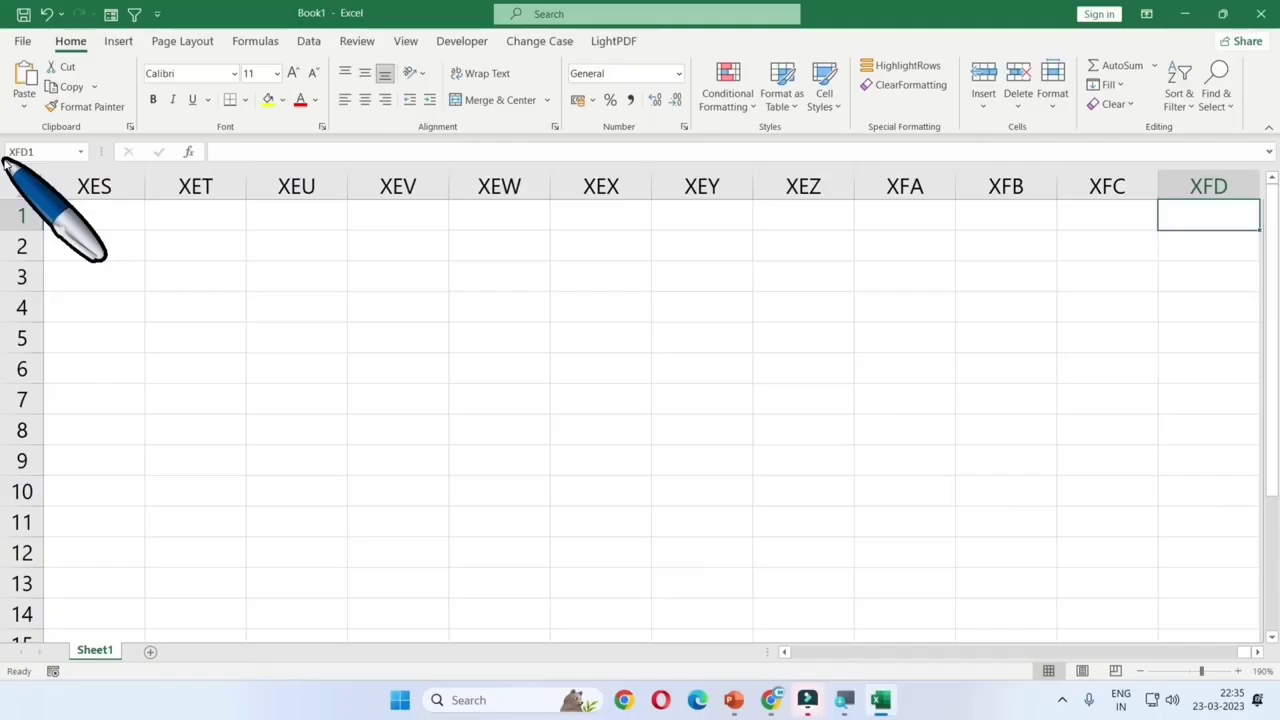
key(ctrl+Down)
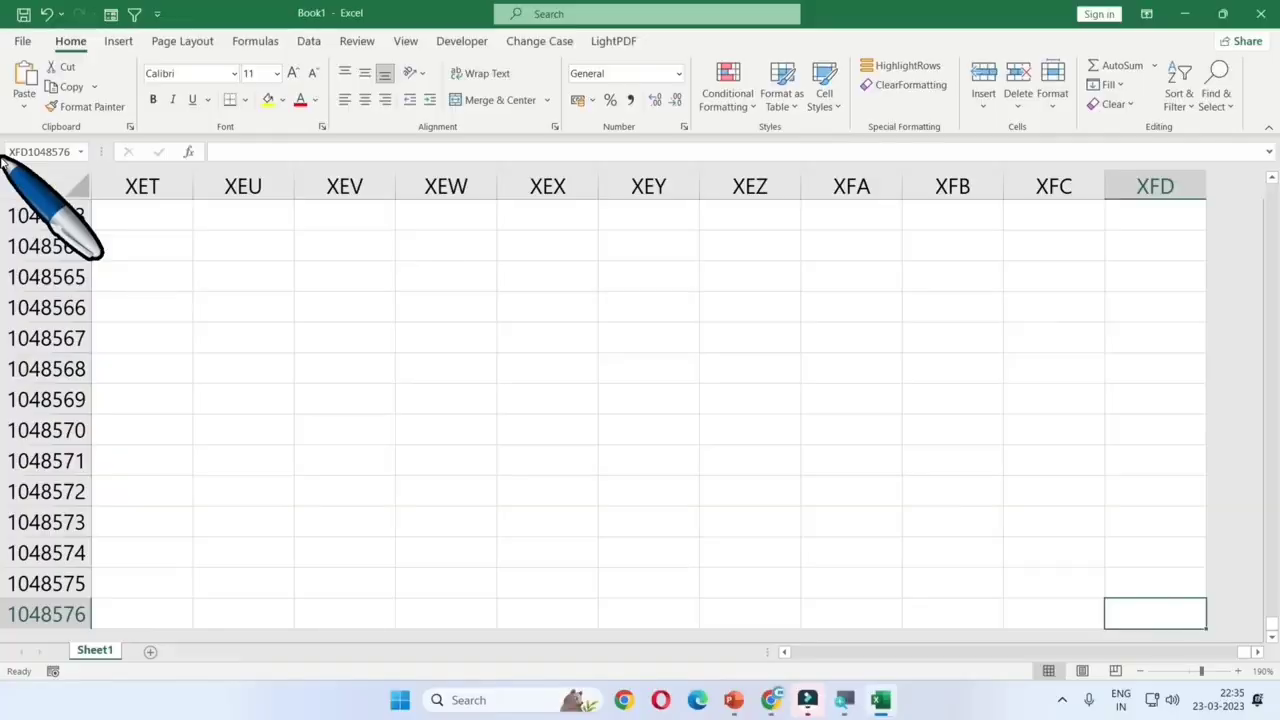
key(ctrl+Left)
key(ctrl+Up)
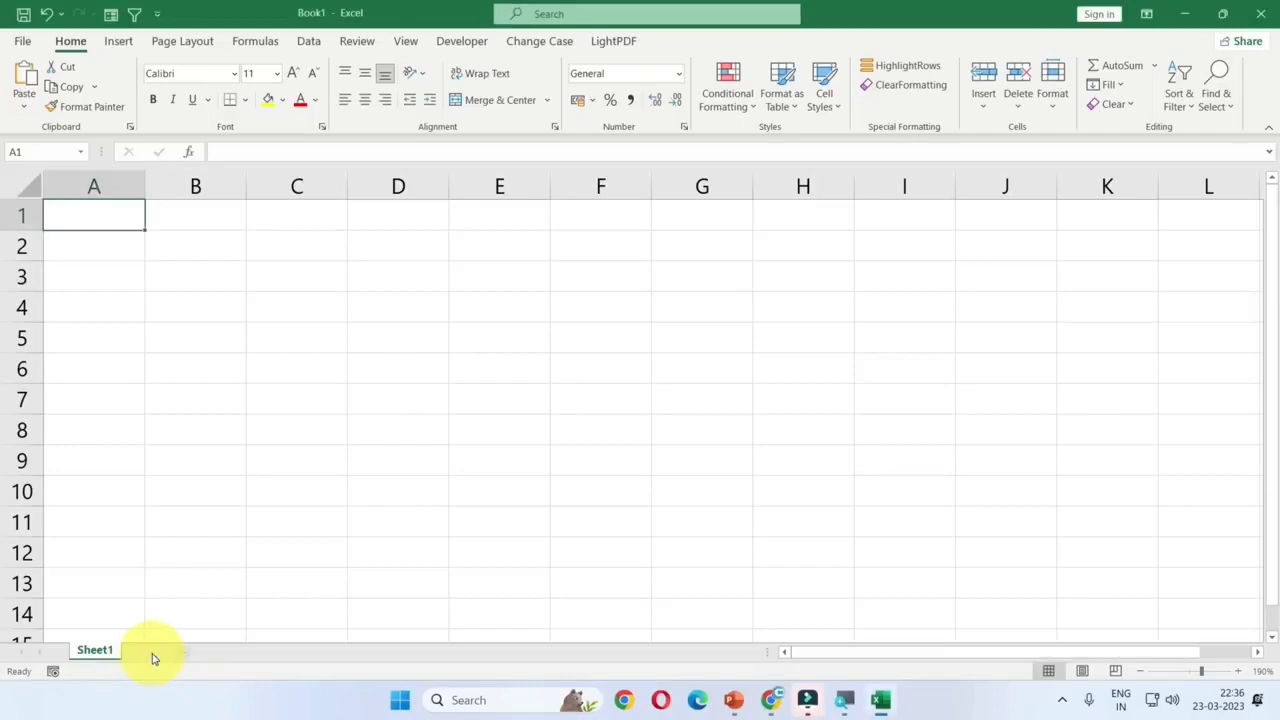
- Add six new worksheets, Sheet2 through Sheet7
click(153, 655)
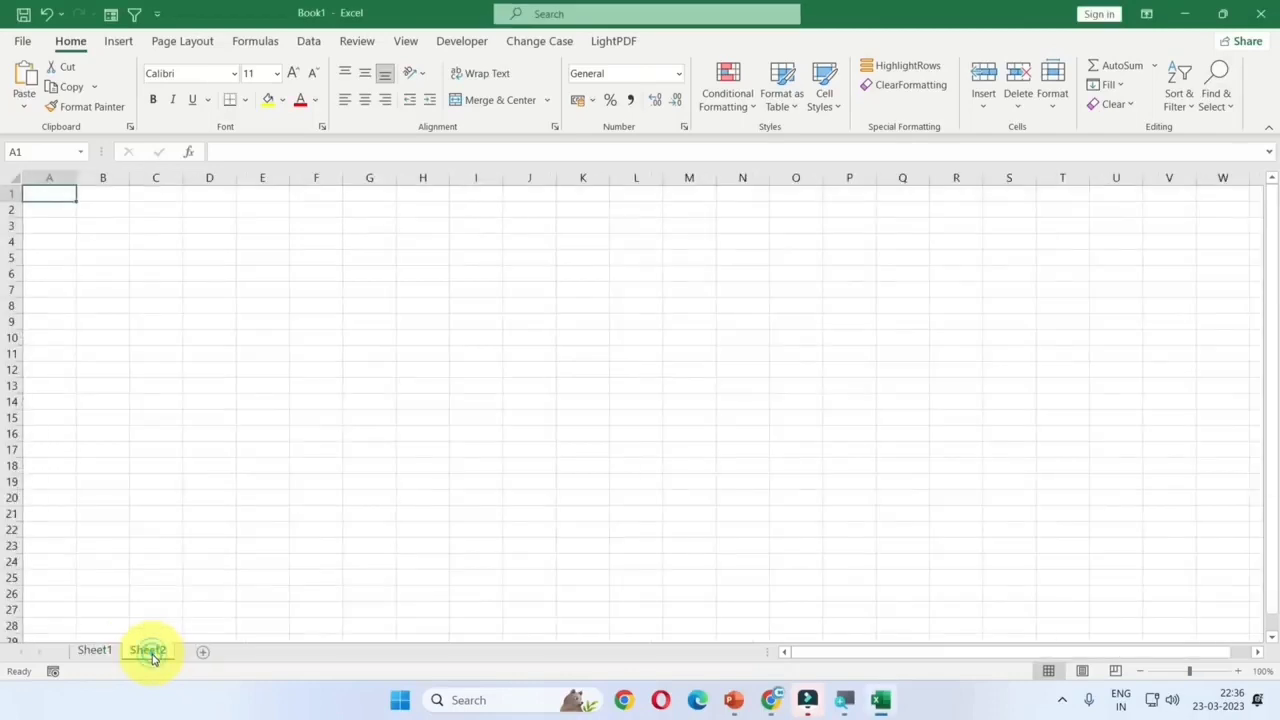
click(207, 655)
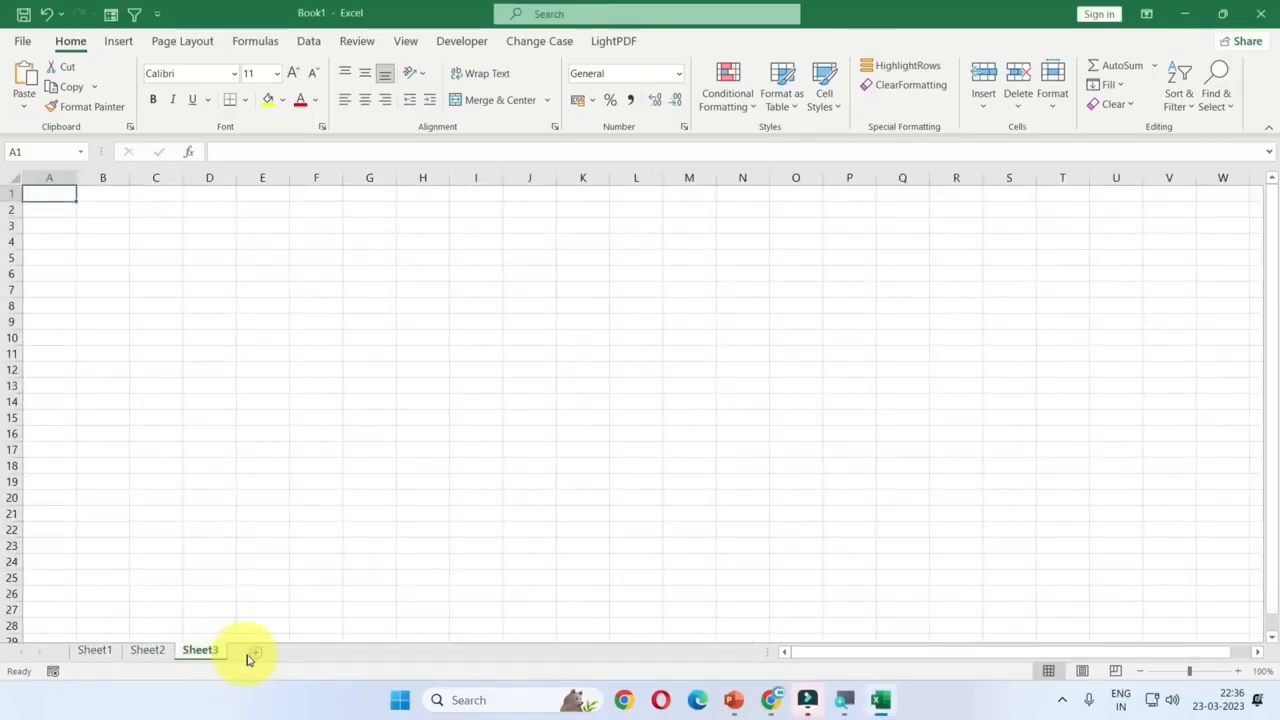
click(254, 654)
click(309, 654)
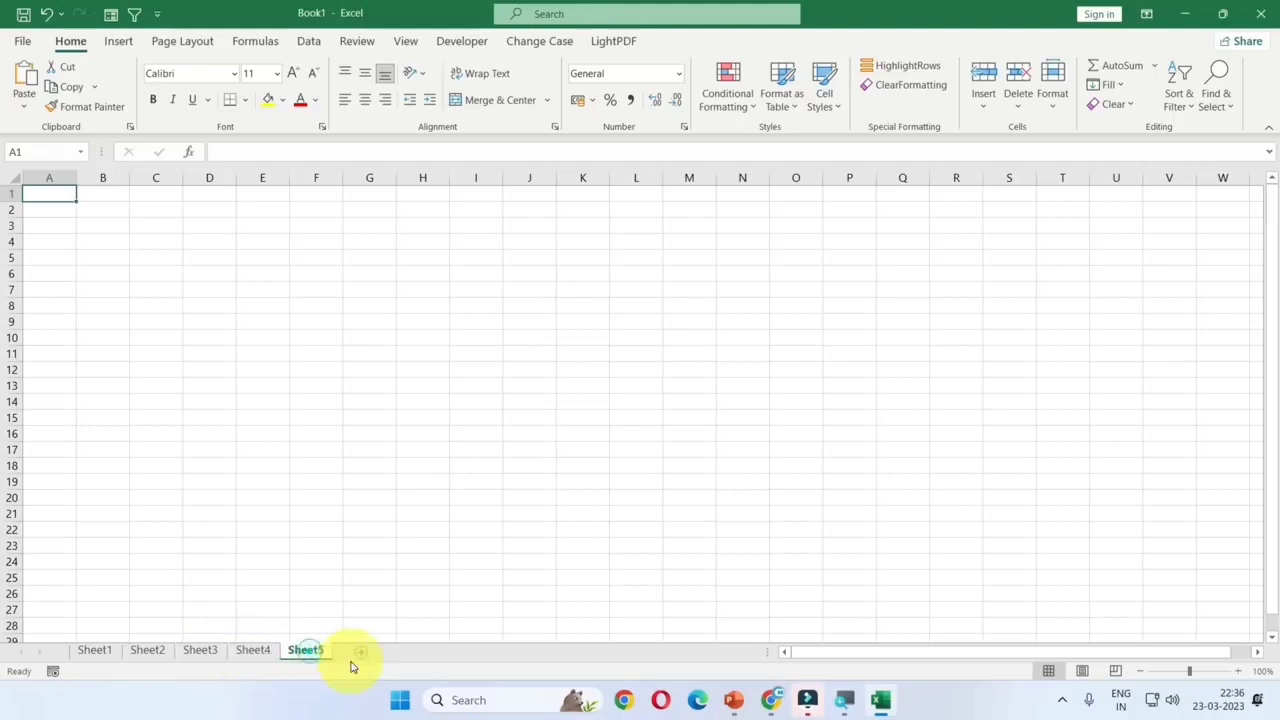
click(361, 655)
click(414, 655)
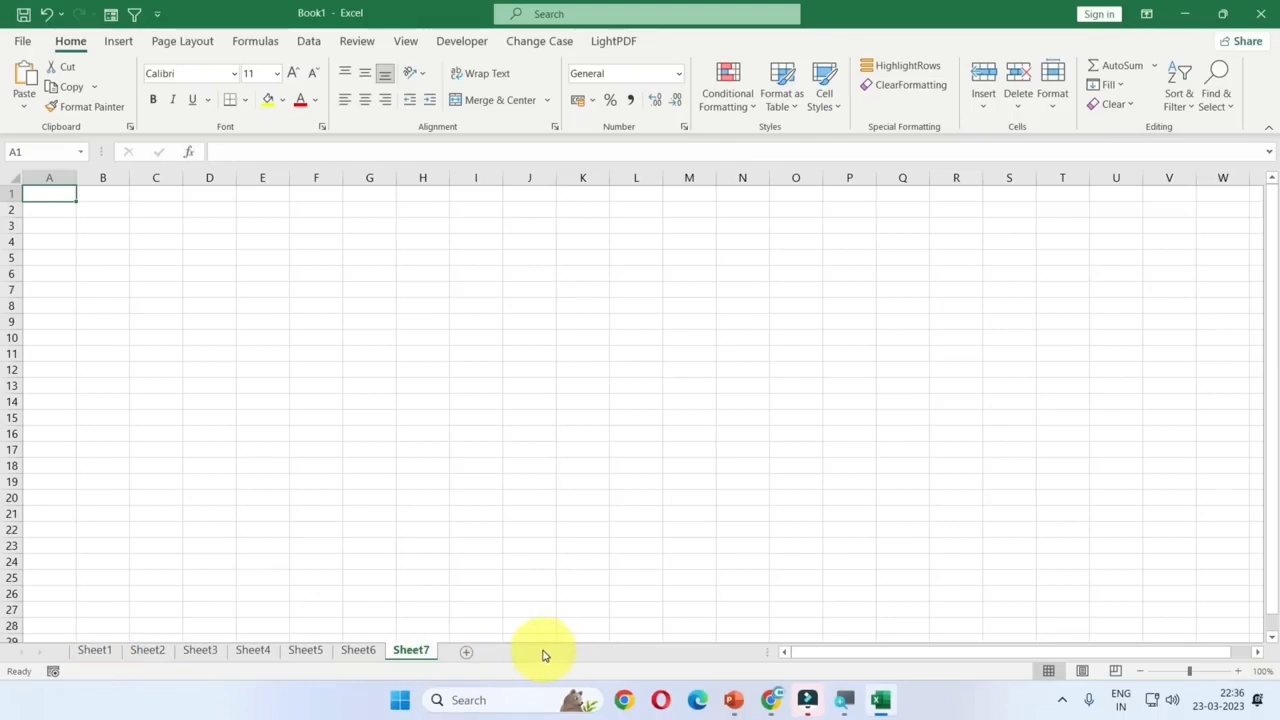
- Click through the new sheet tabs, finishing back on Sheet1
click(96, 651)
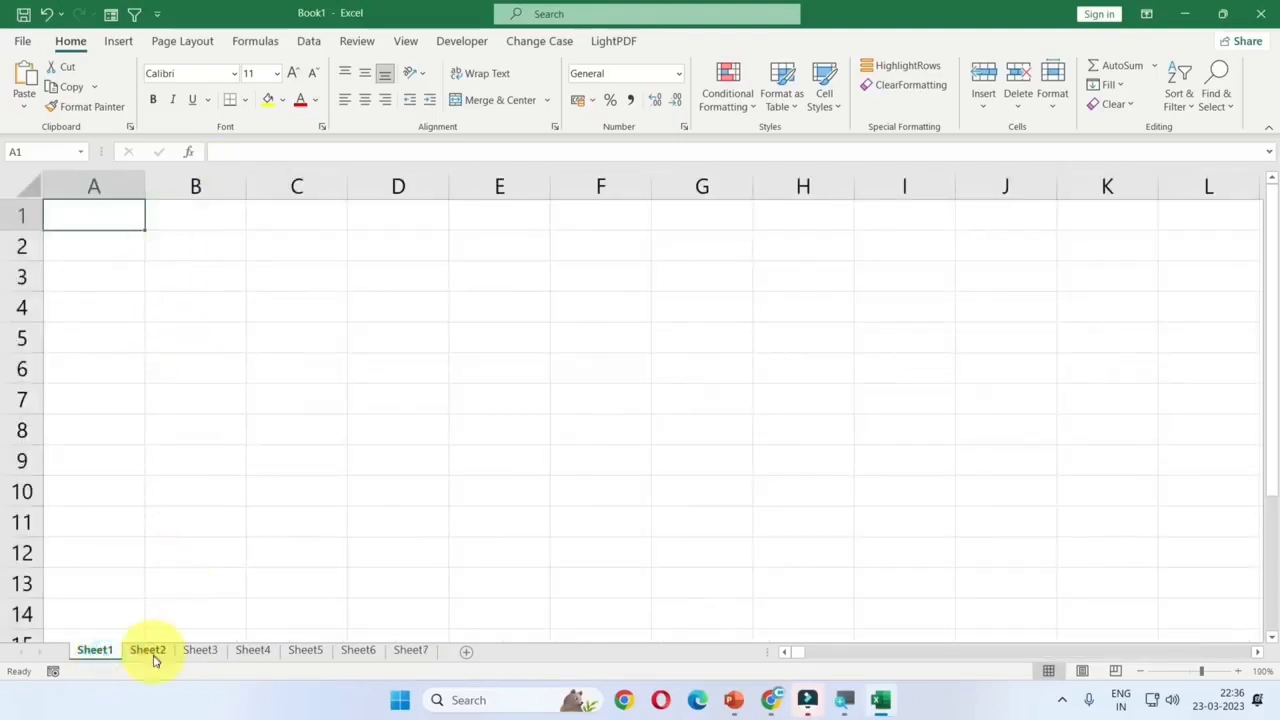
click(155, 654)
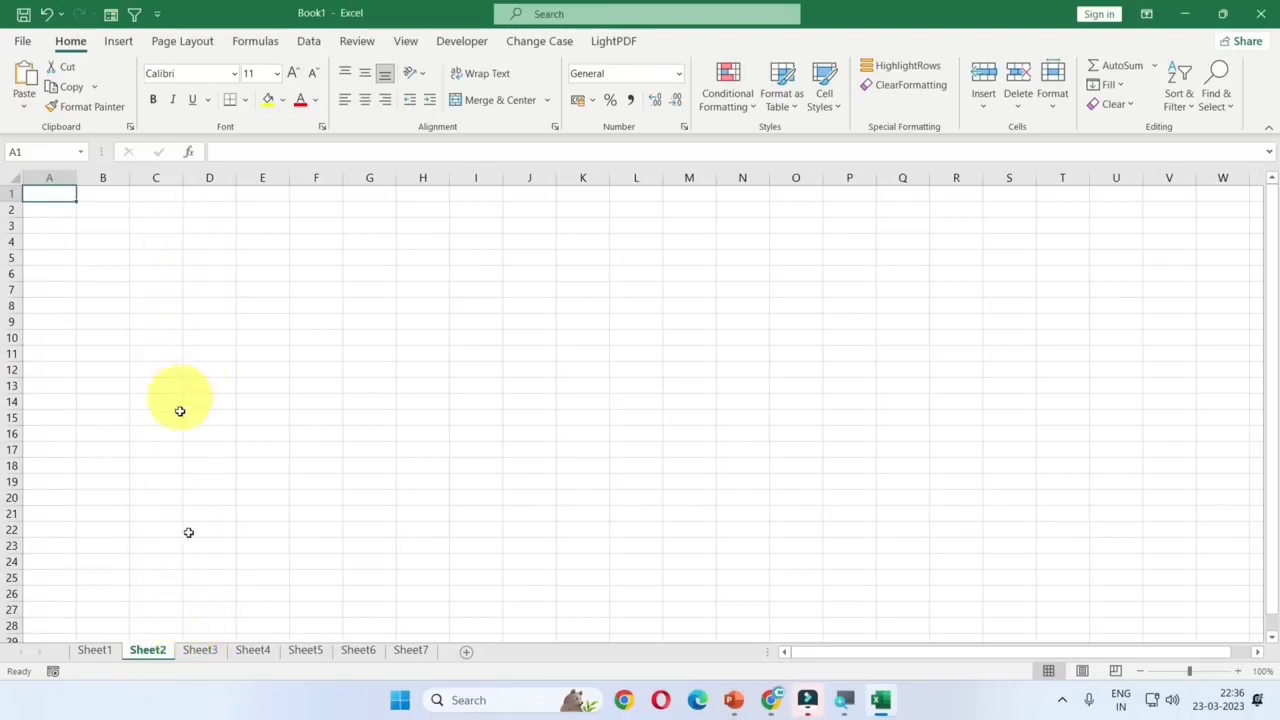
click(212, 655)
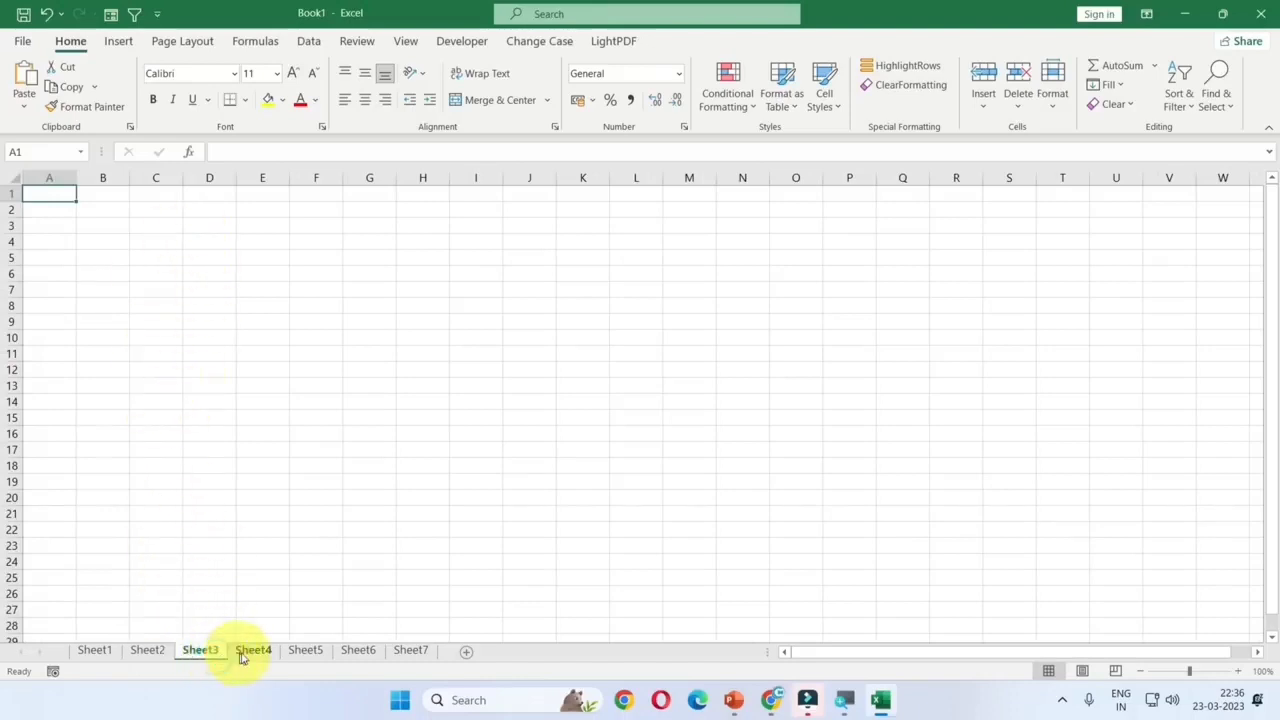
click(257, 655)
click(316, 656)
click(407, 656)
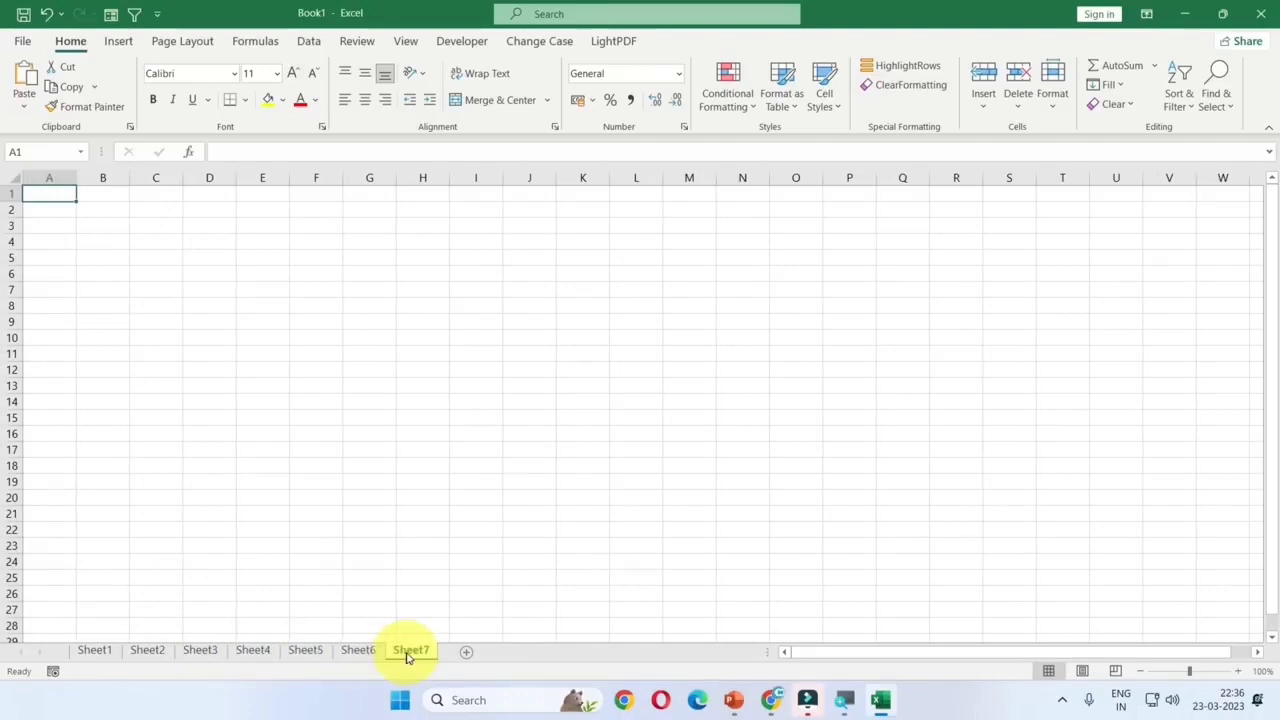
click(97, 652)
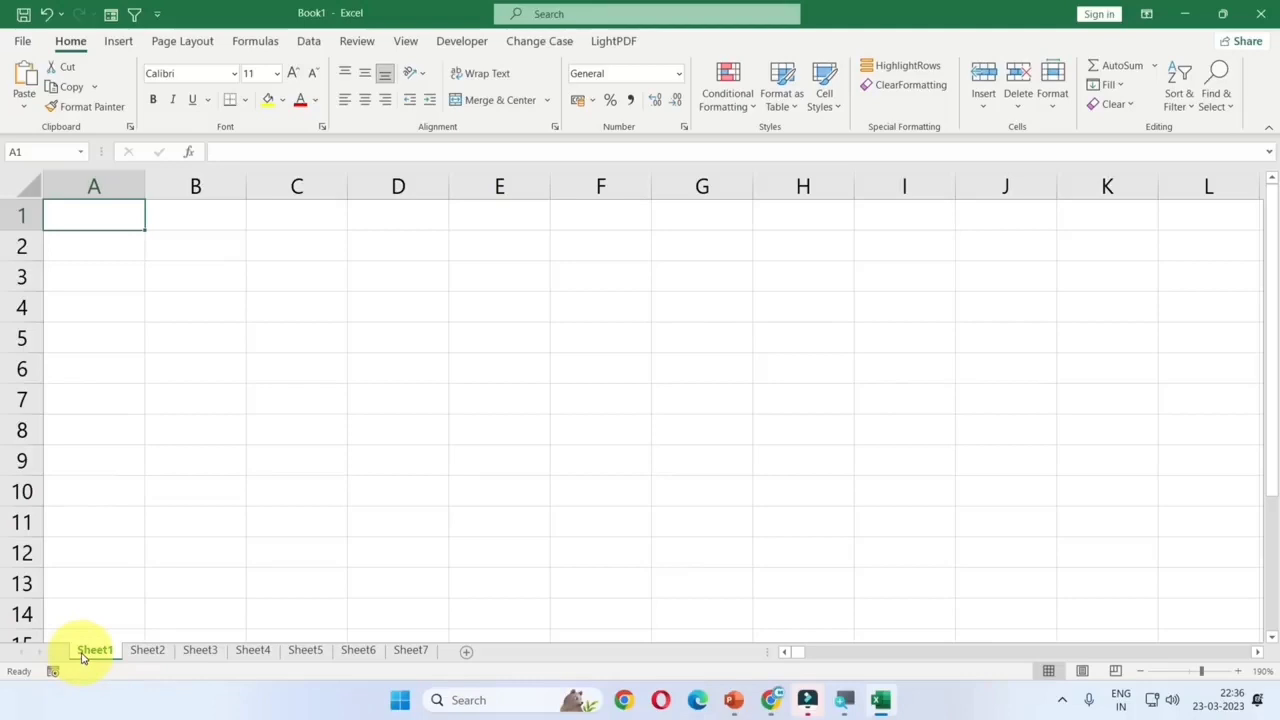
- Rename Sheet1 to JAN from its tab's context menu
right_click(84, 655)
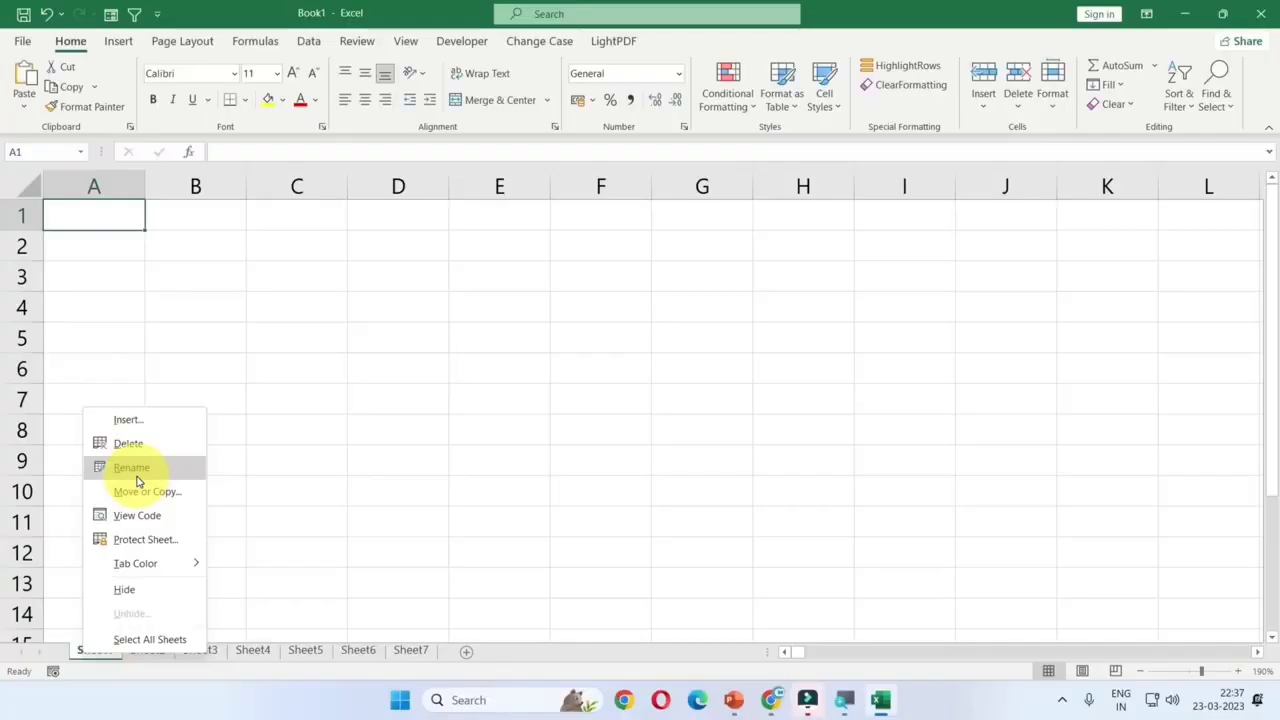
click(137, 479)
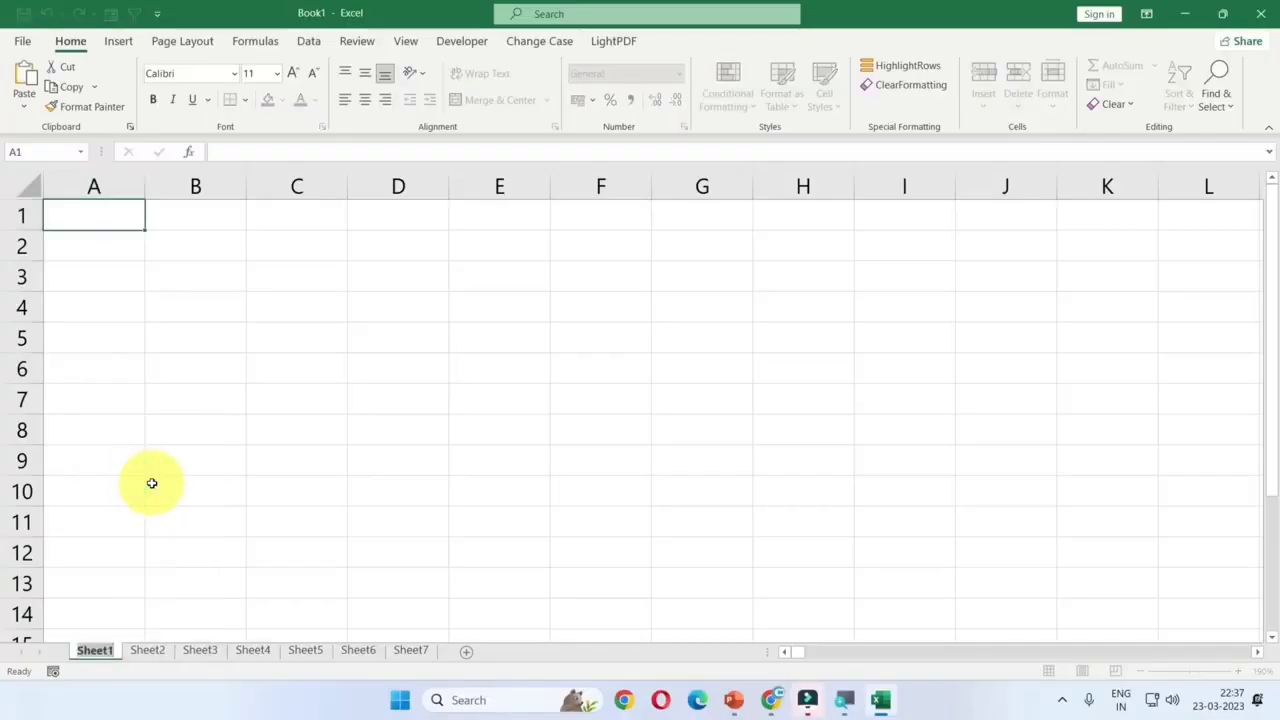
key(BackSpace)
text(J)
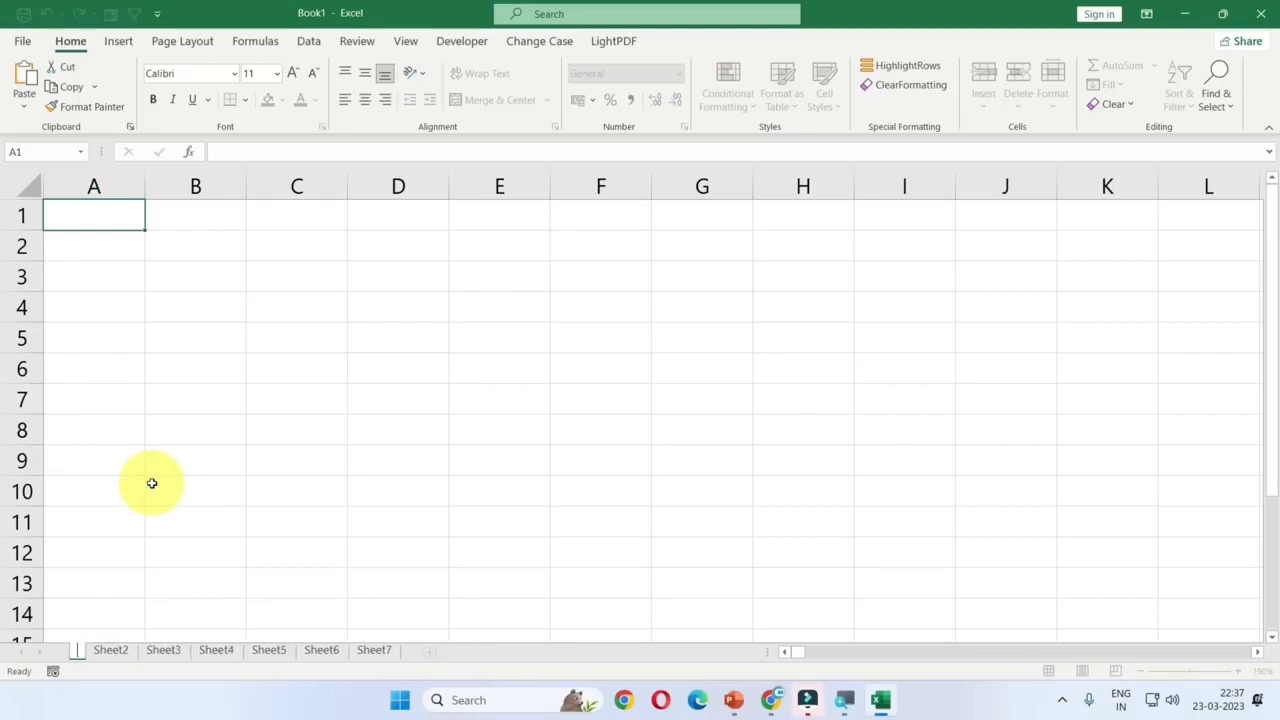
text(AN)
key(Return)
key(ctrl+Right)
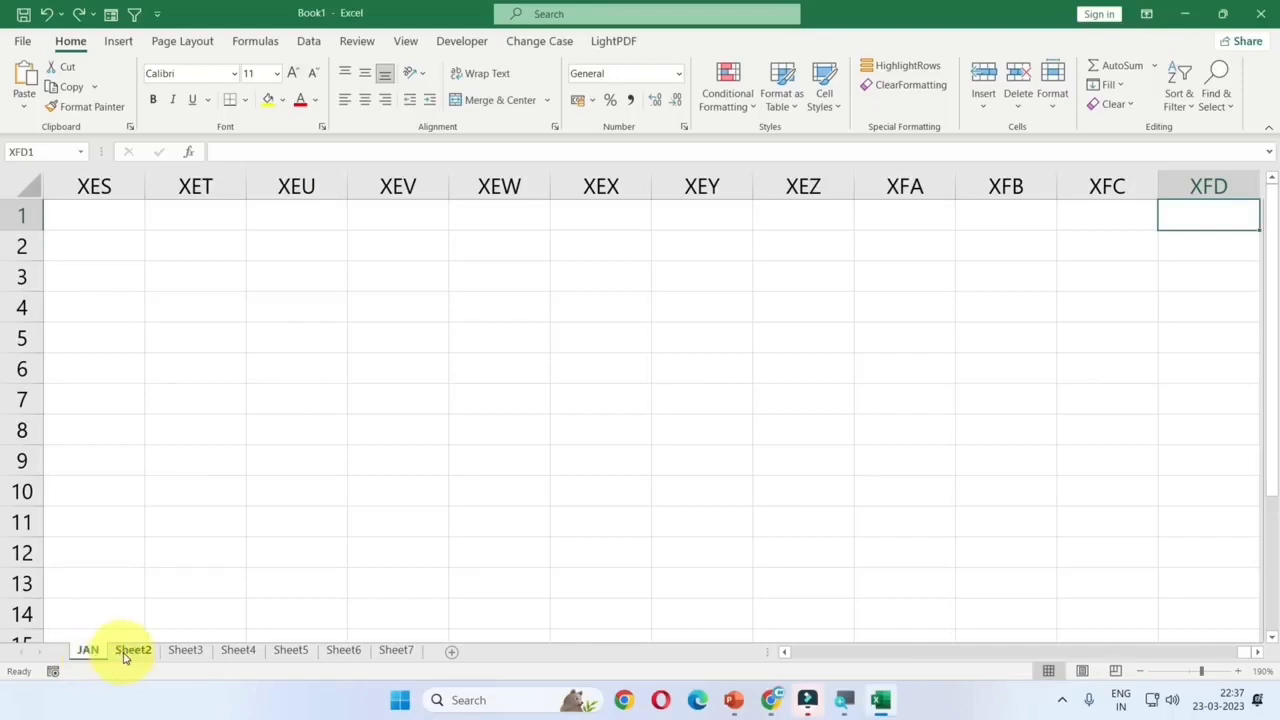
- Rename Sheet2, Sheet3 and Sheet4 to FEB, MAR and APRIL
double_click(125, 652)
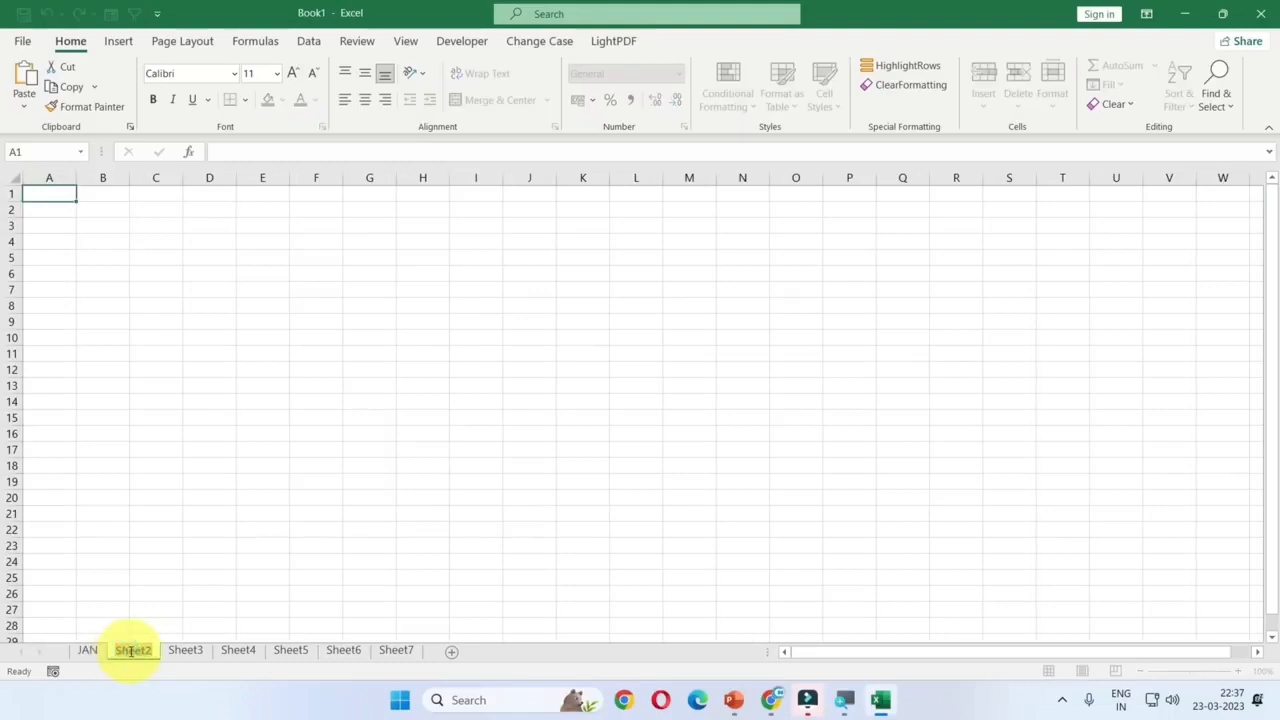
text(FEB)
key(Return)
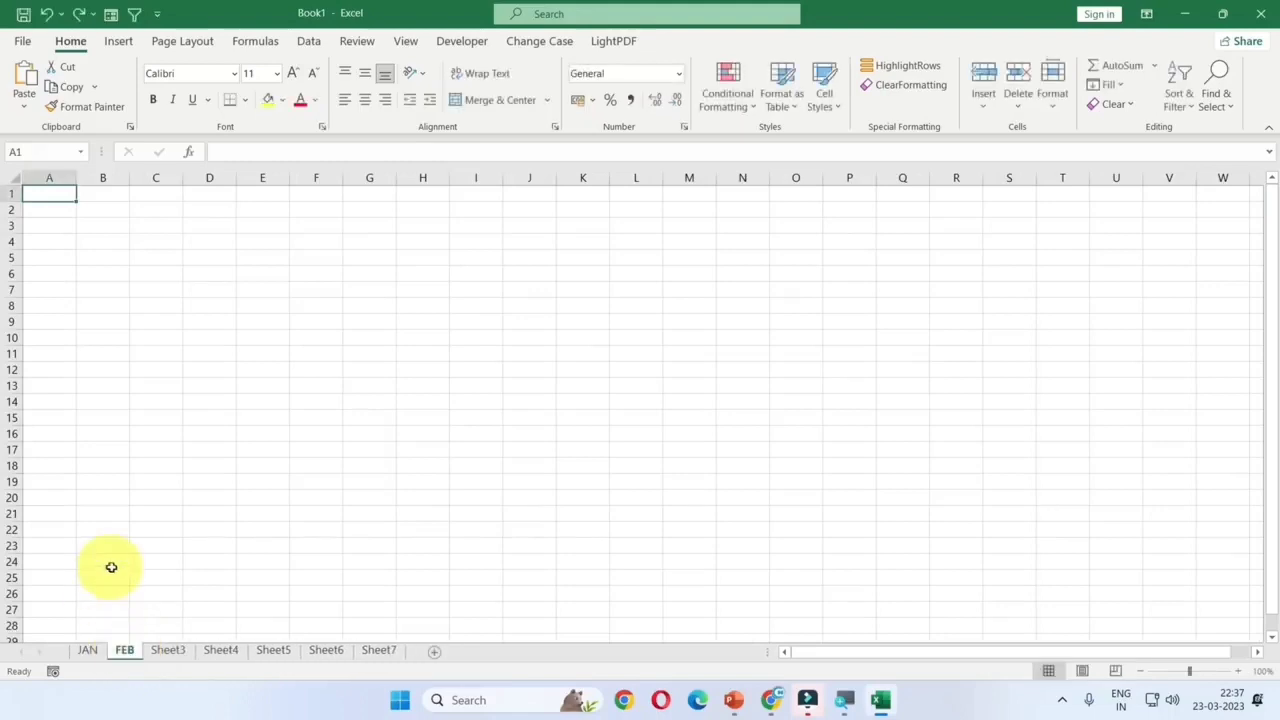
double_click(170, 652)
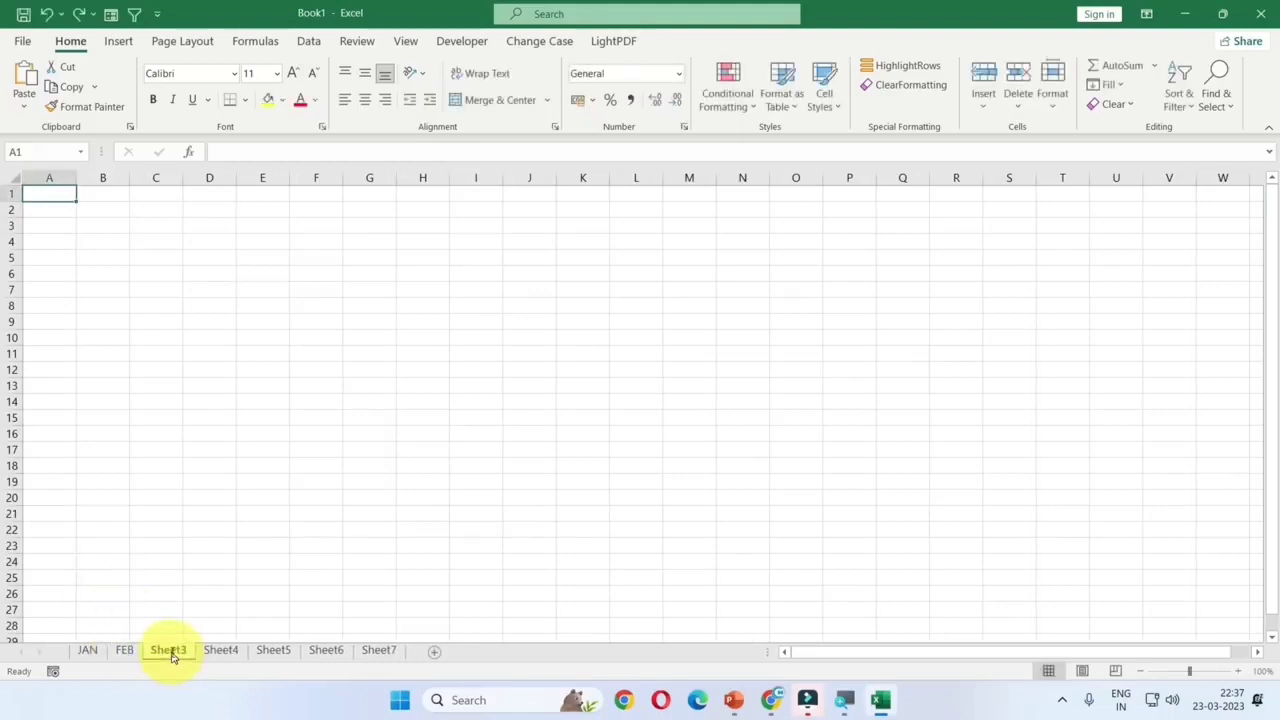
text(MAR)
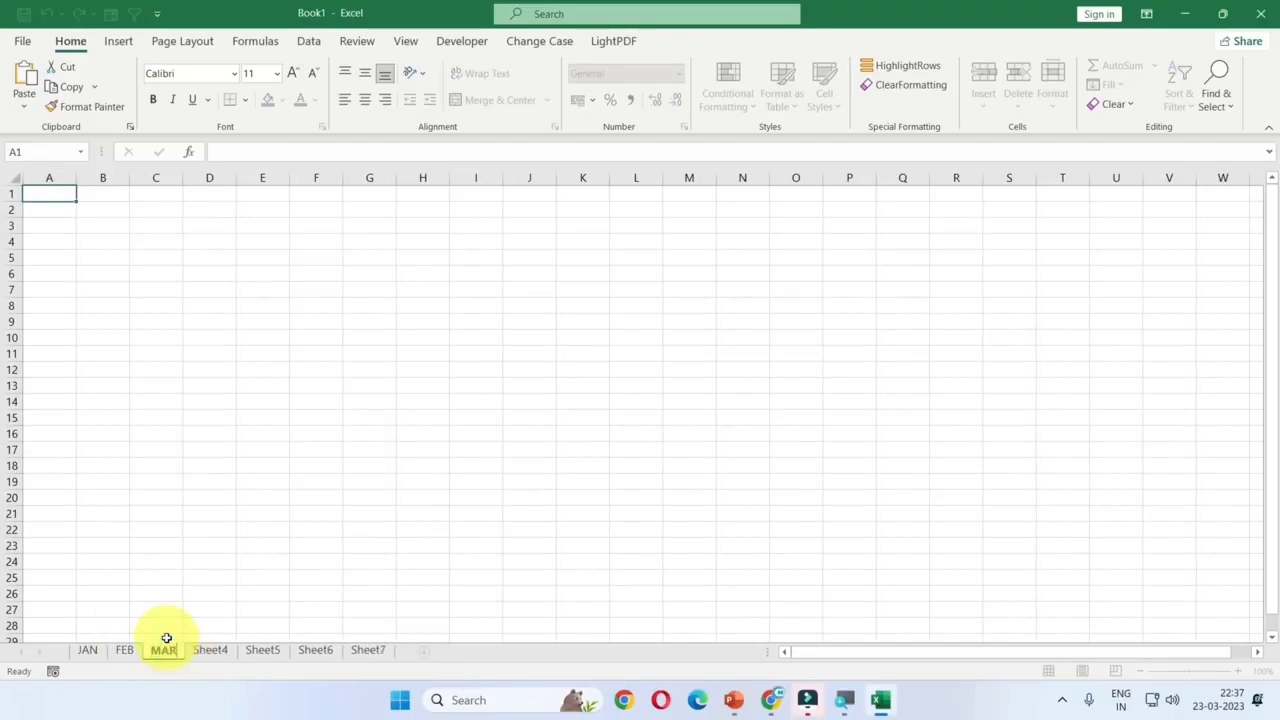
key(Return)
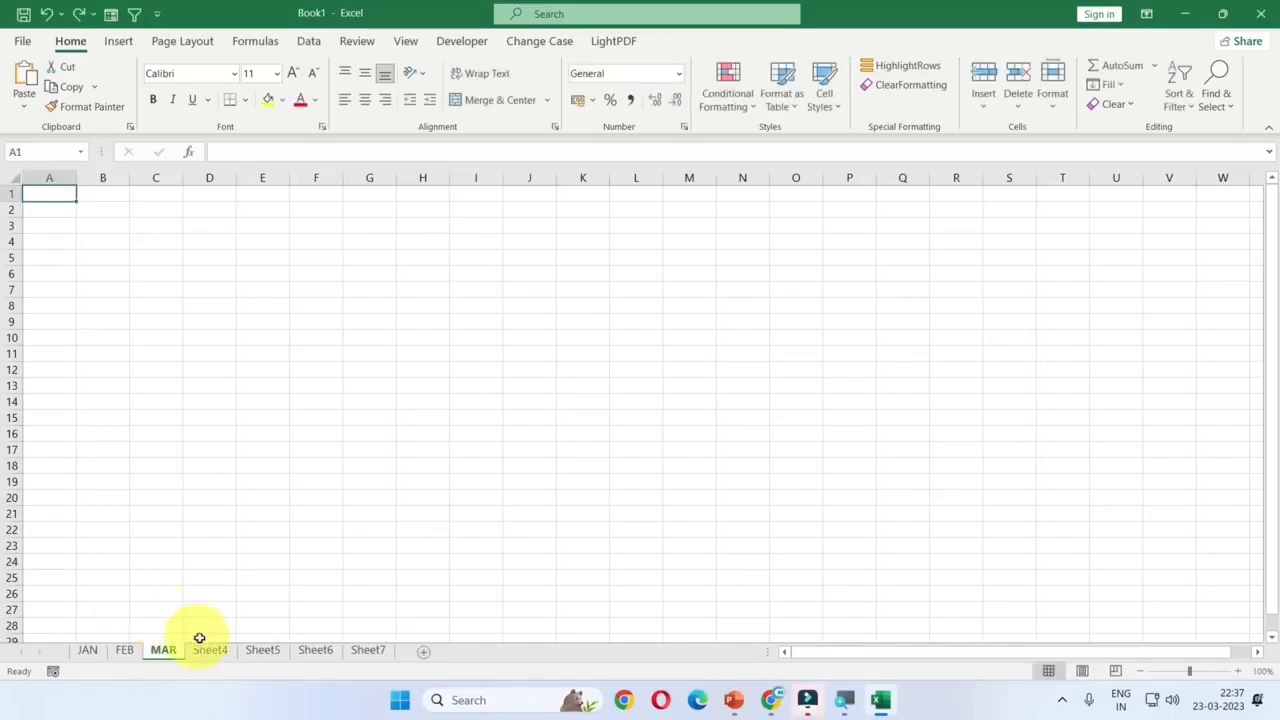
double_click(210, 652)
text(A)
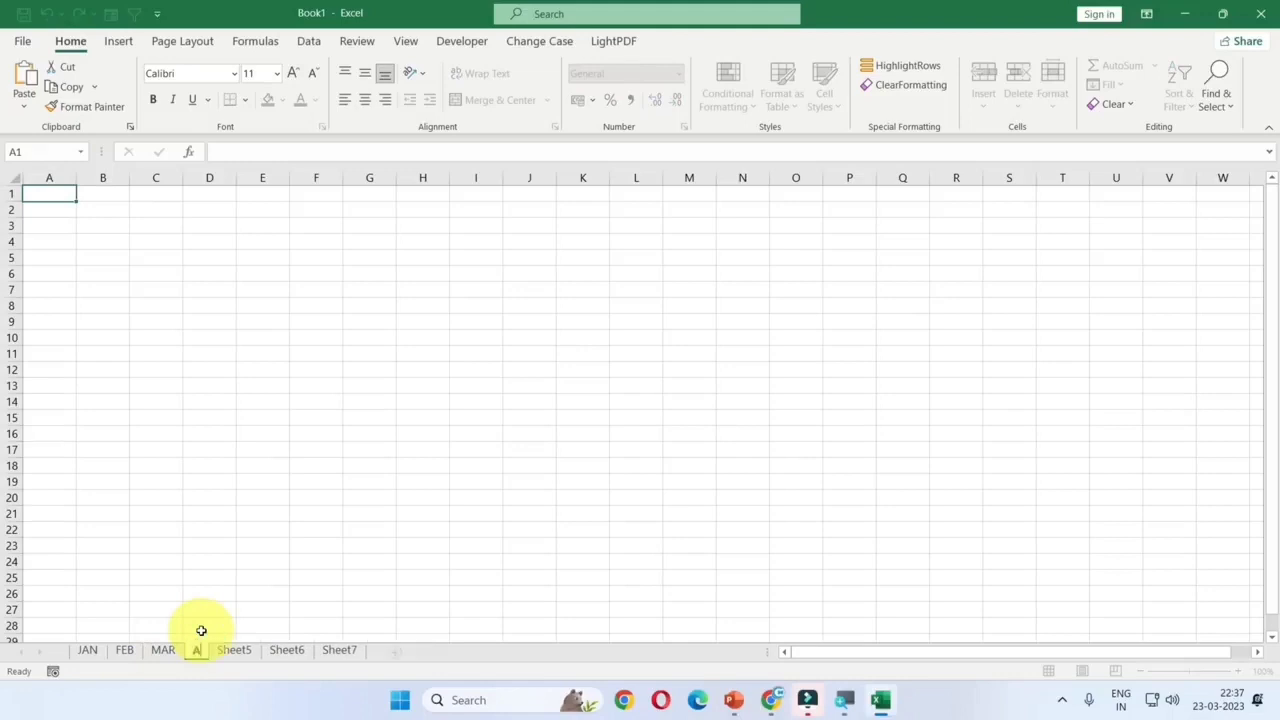
text(PRIL)
key(Return)
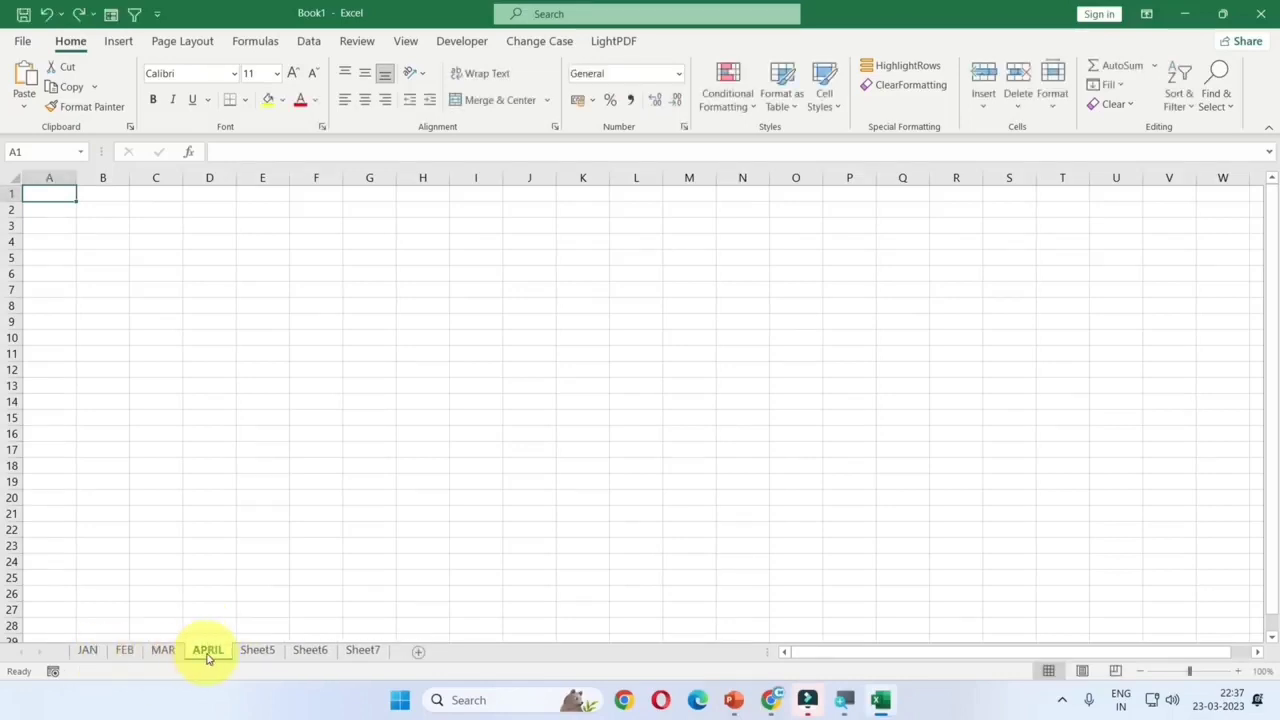
- Delete Sheet7 from the workbook
right_click(266, 660)
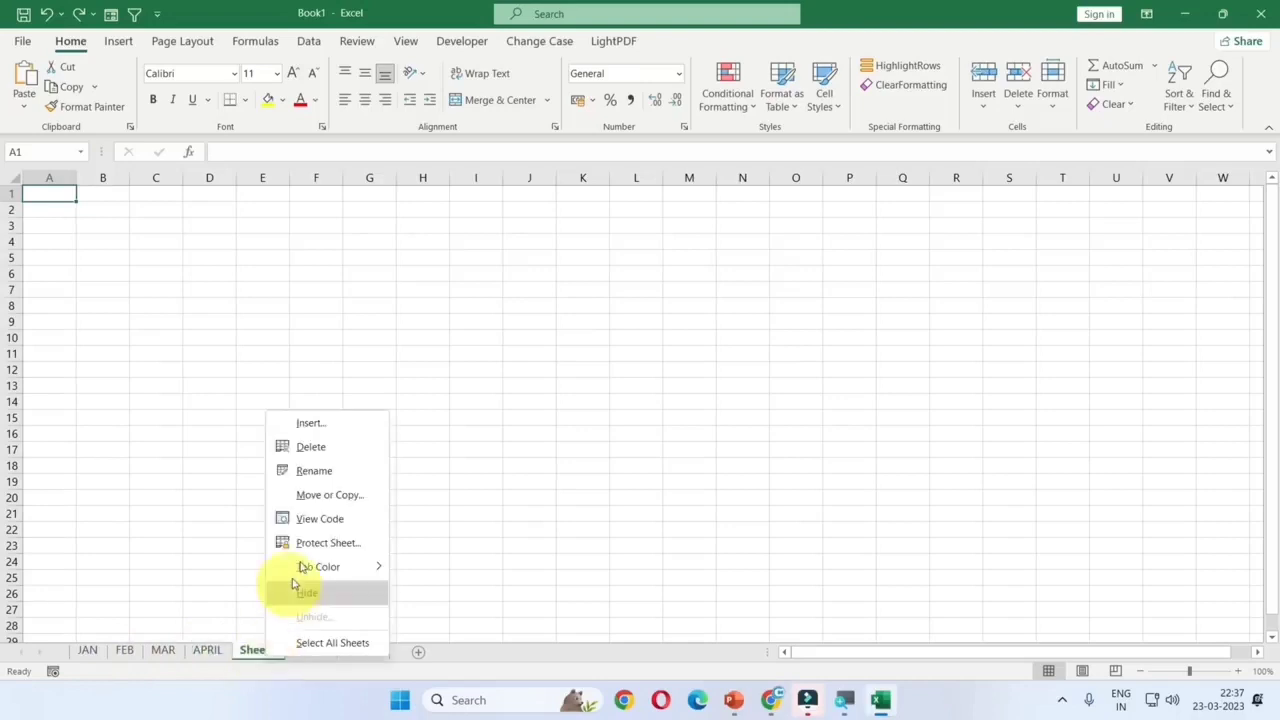
click(256, 652)
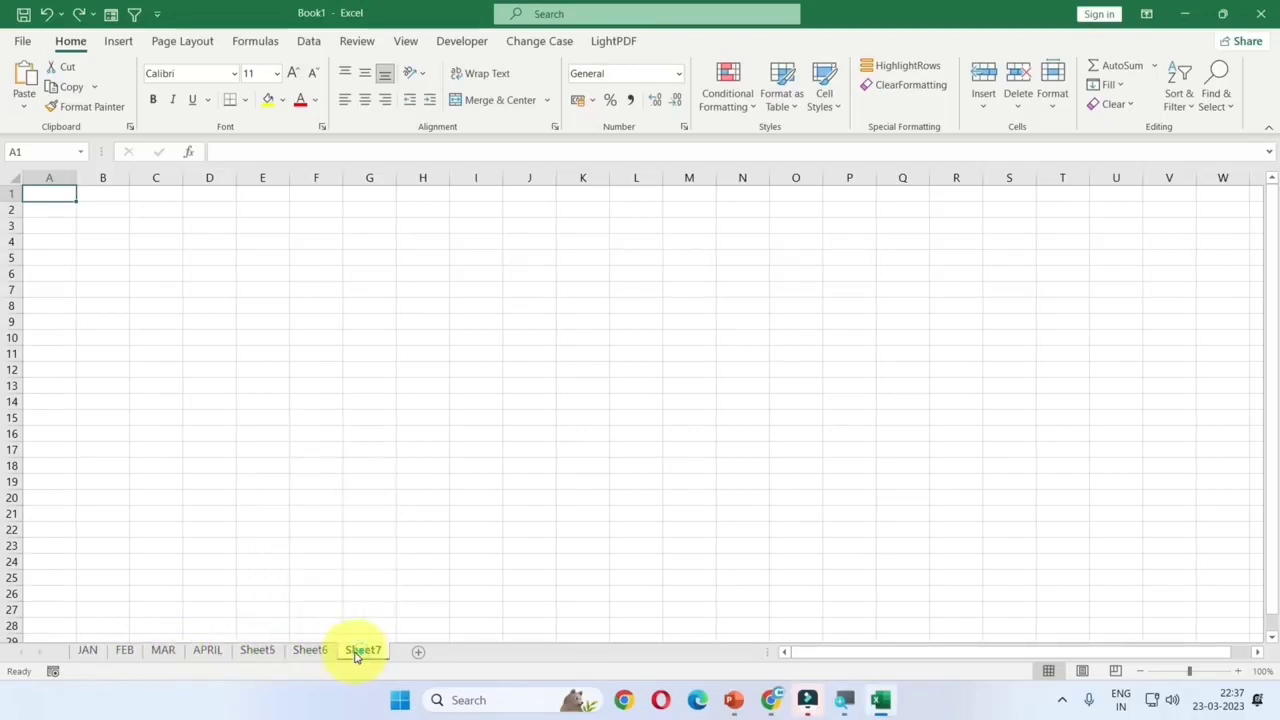
right_click(362, 655)
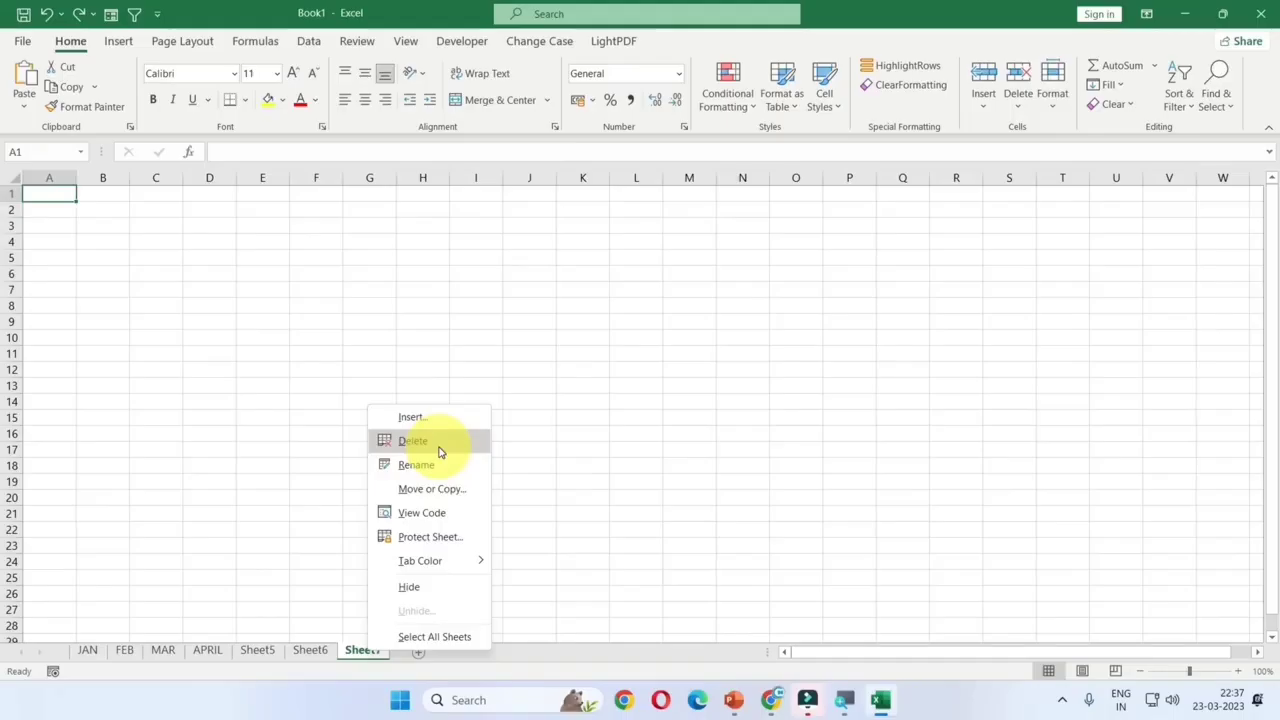
click(440, 452)
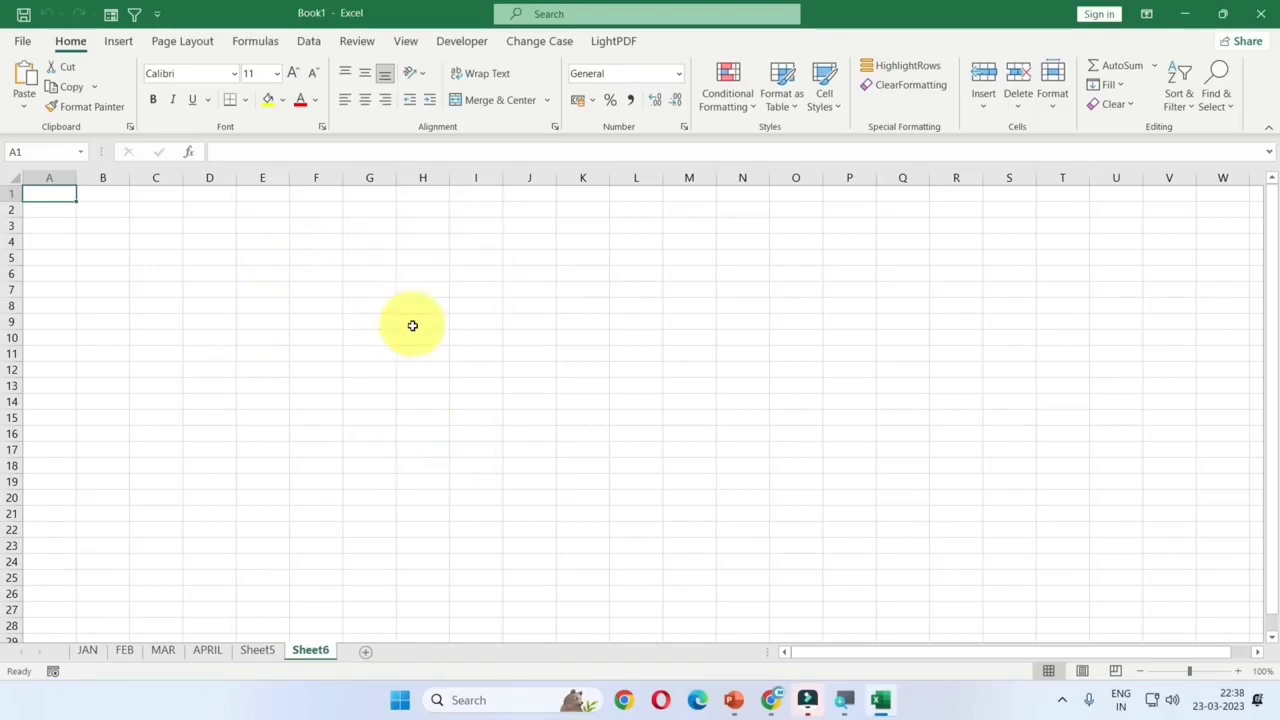
- Type DSDF in F8 on Sheet6, then delete Sheet6 and confirm
click(306, 303)
text(D)
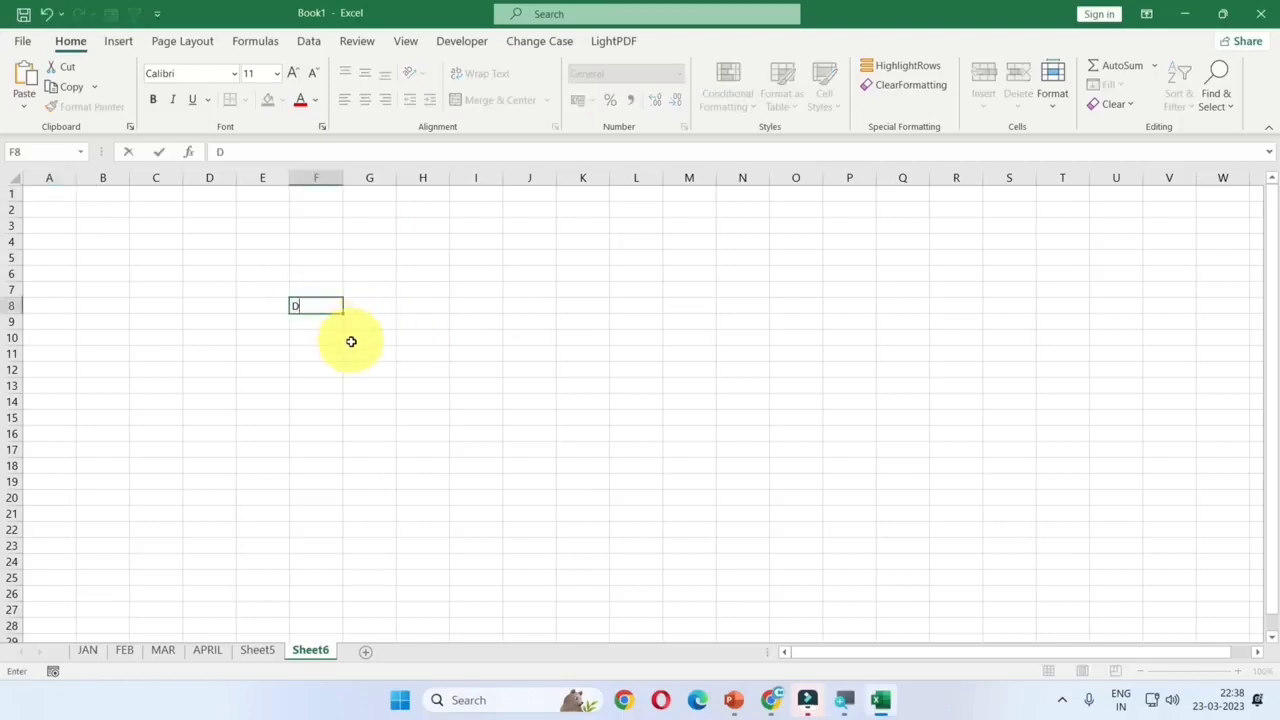
text(SDF)
click(351, 357)
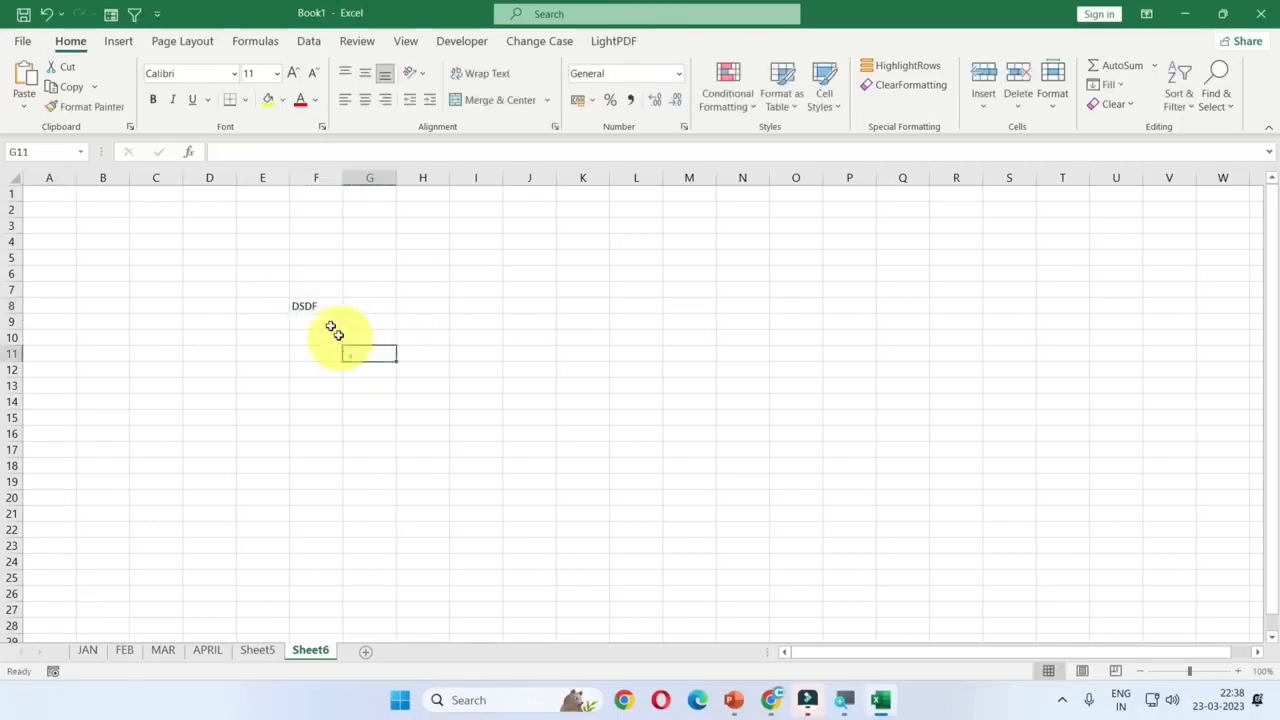
right_click(312, 654)
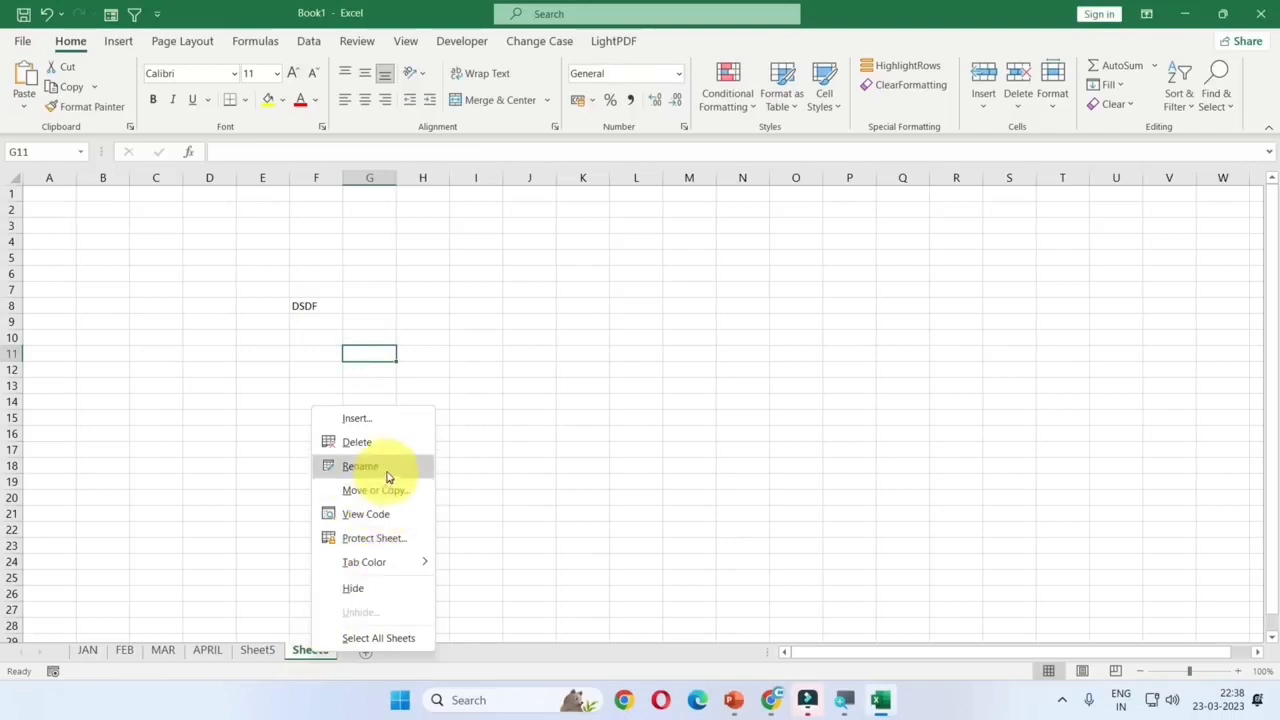
click(378, 443)
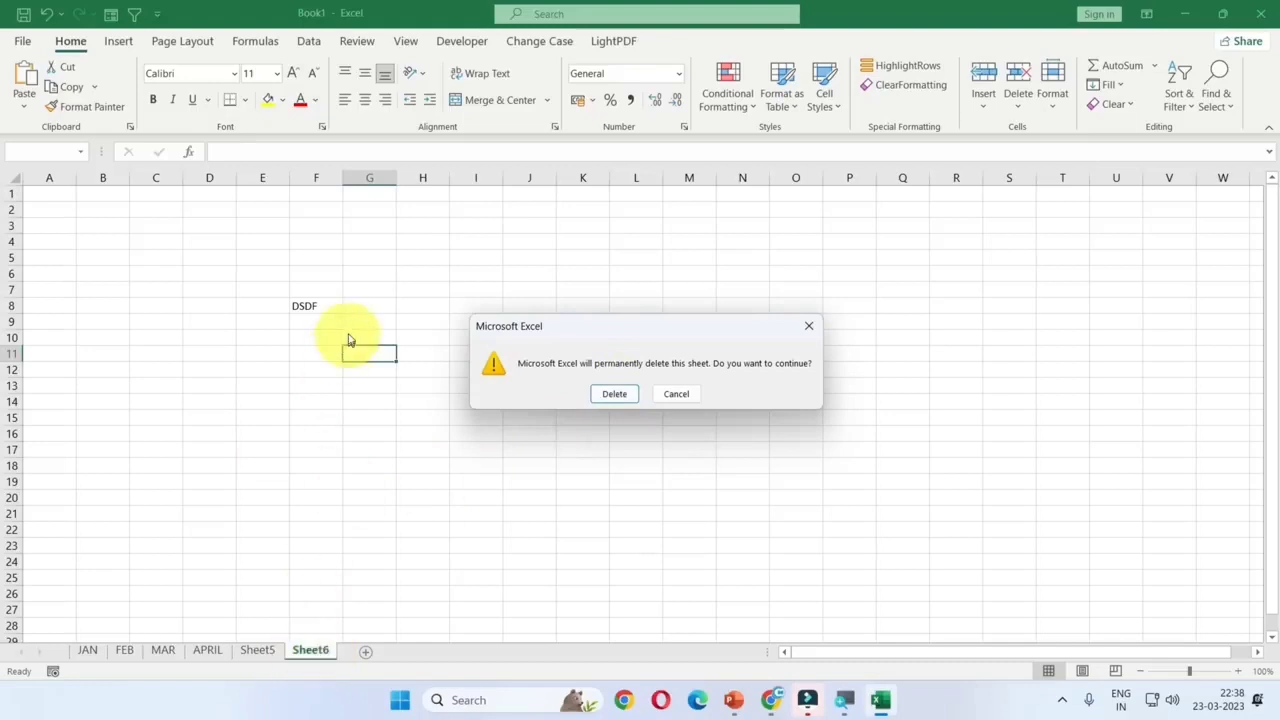
click(616, 394)
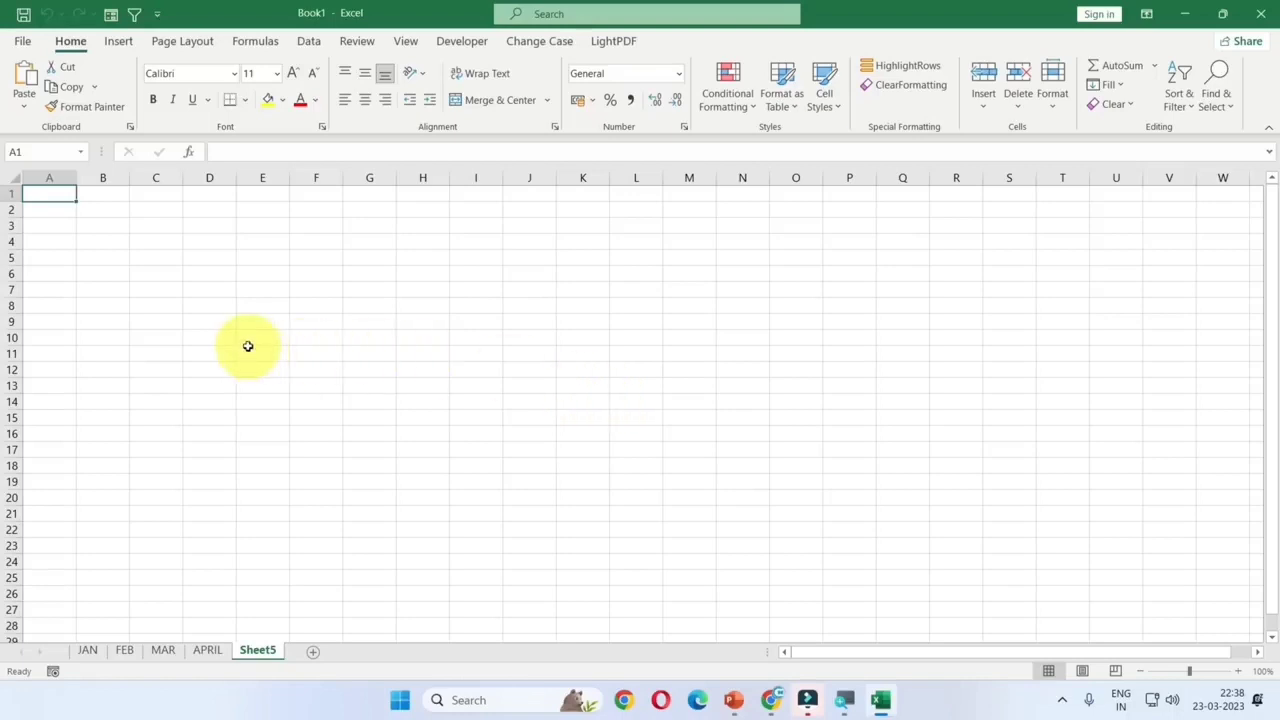
- Select cells C3 to C6 on Sheet5
scroll(234, 317, up, 4)
scroll(234, 317, up, 1)
scroll(234, 317, up, 1)
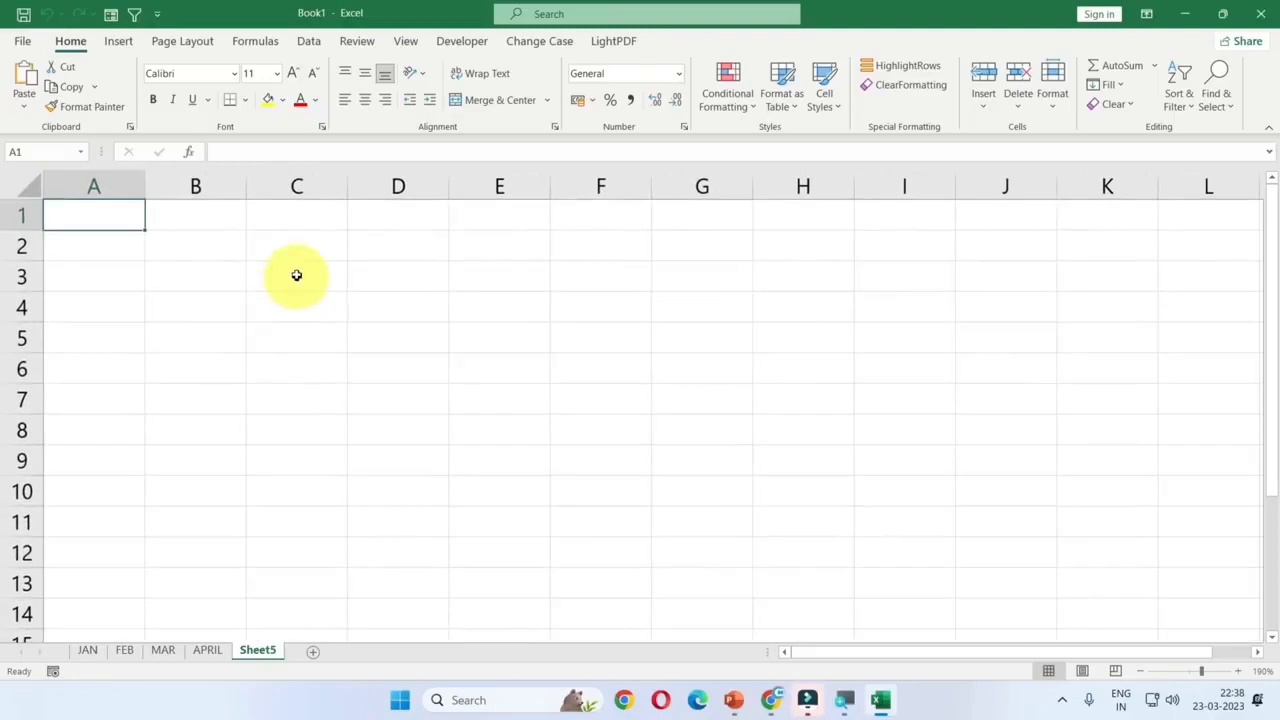
drag(294, 268, 295, 374)
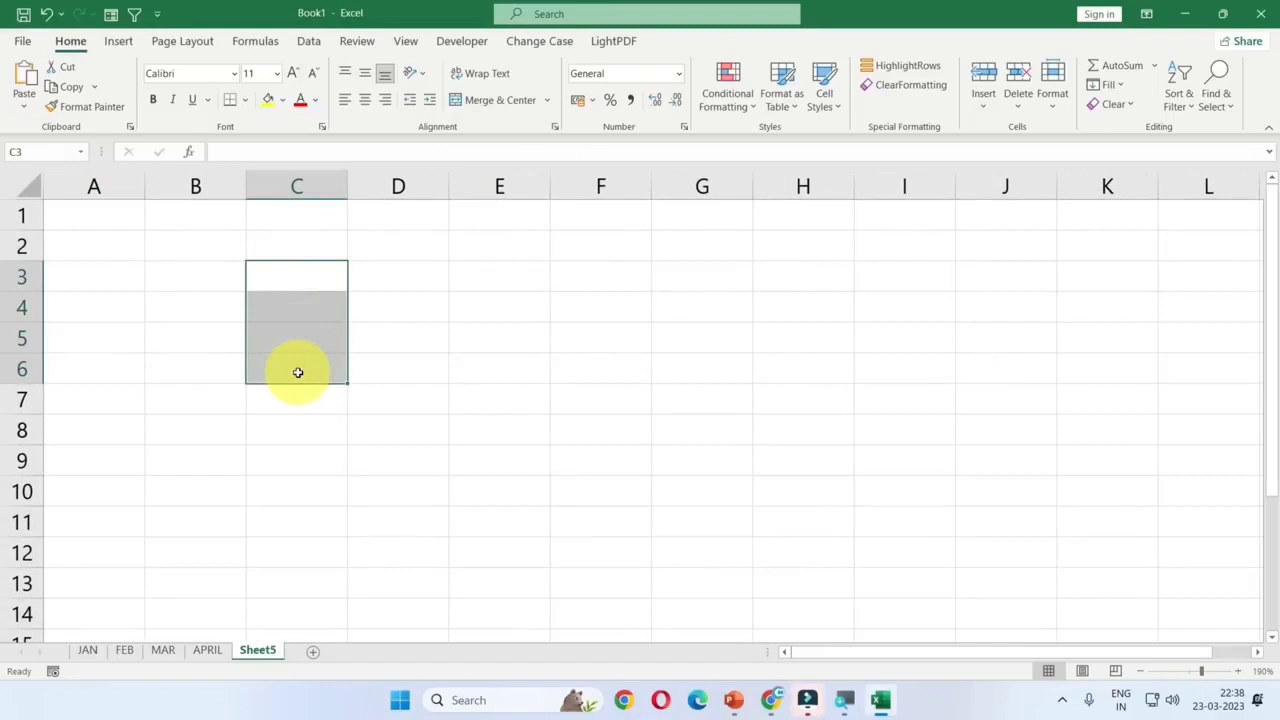
- Enter 45, 65, 32 and 65 into C3 through C6
text(45)
key(Return)
text(65)
key(Return)
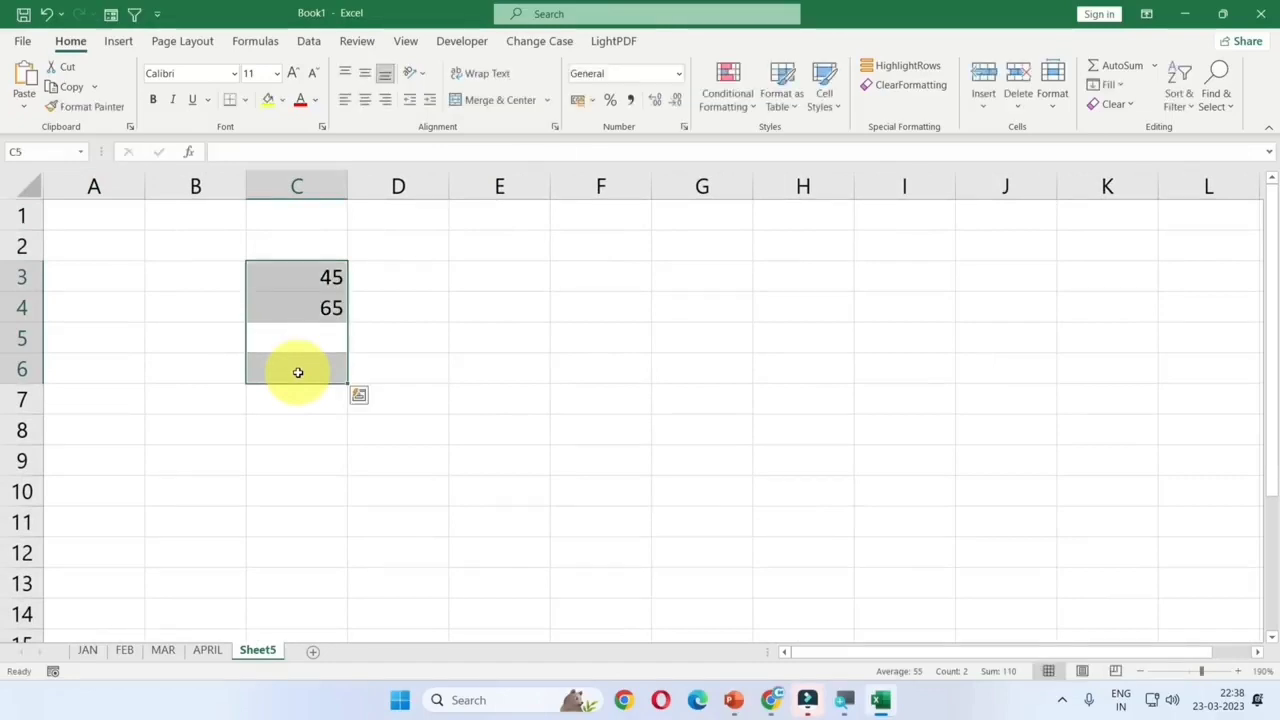
text(32)
key(Return)
text(65)
key(Return)
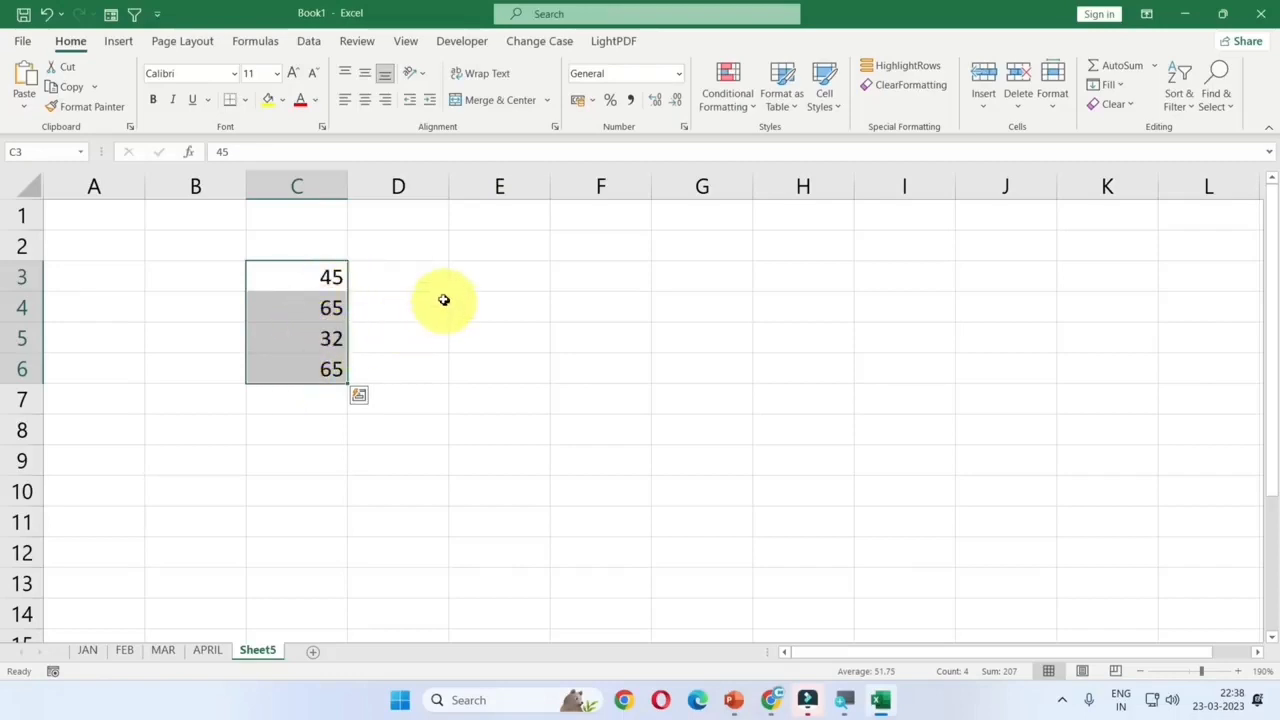
- Clear cells C4 to C7, keeping only 45 in C3
click(410, 333)
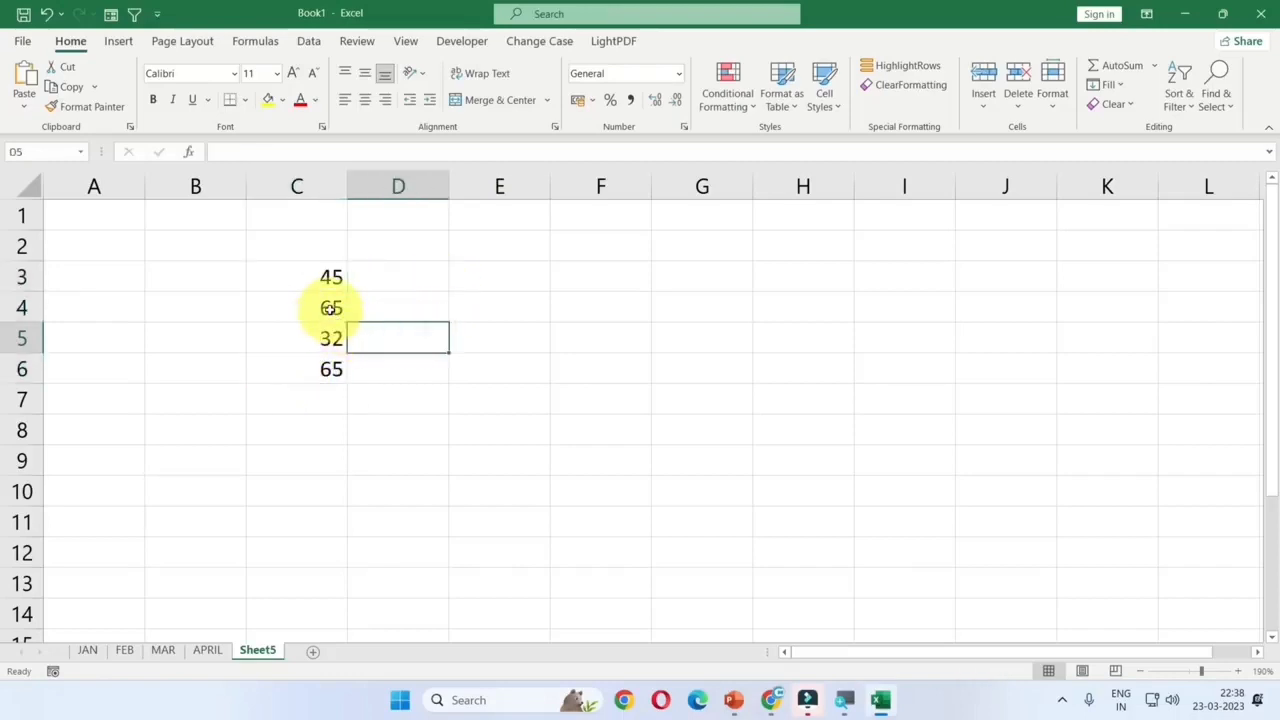
drag(331, 309, 330, 400)
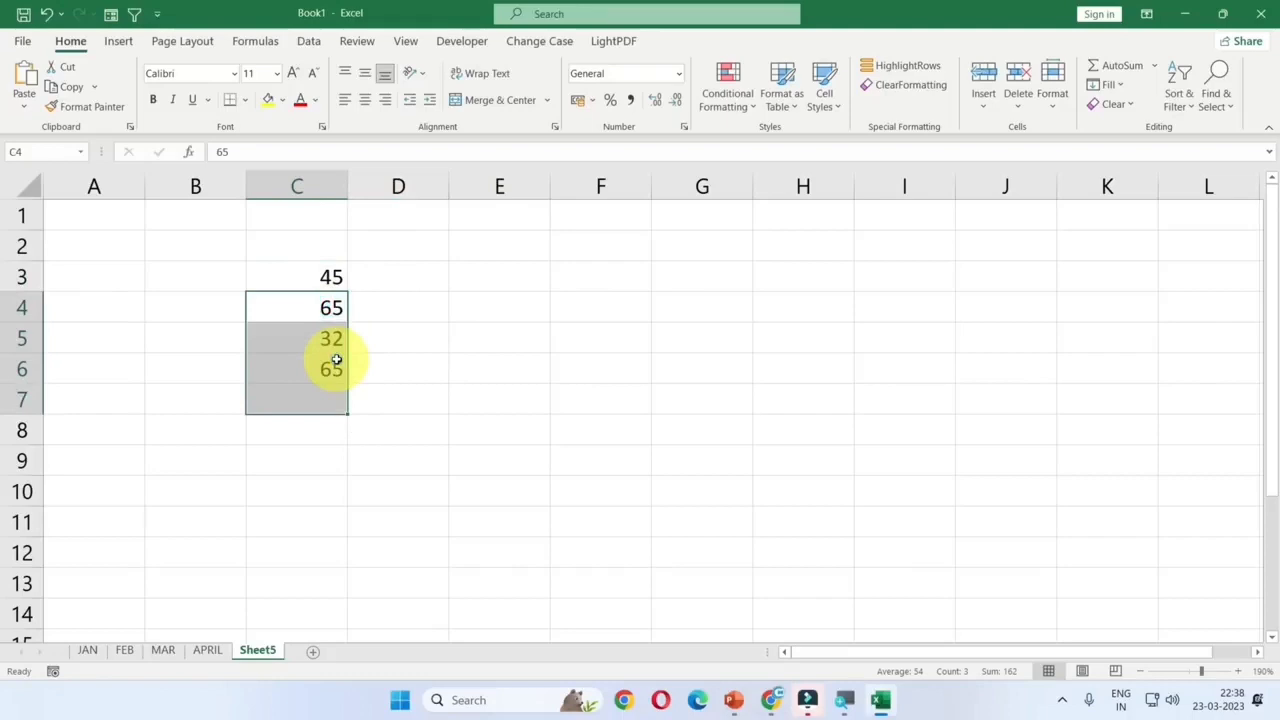
key(Delete)
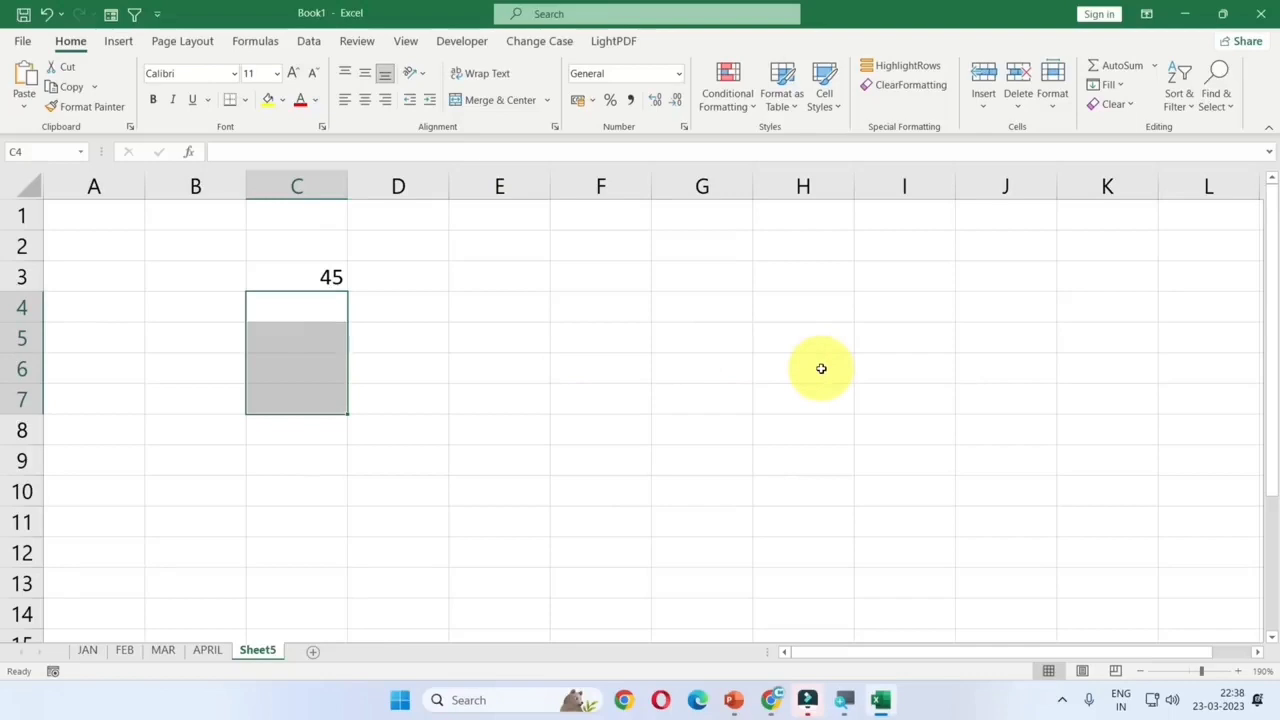
- Undo the clearing and all entries, then redo 45, 65 and 32 in column C
key(ctrl+z)
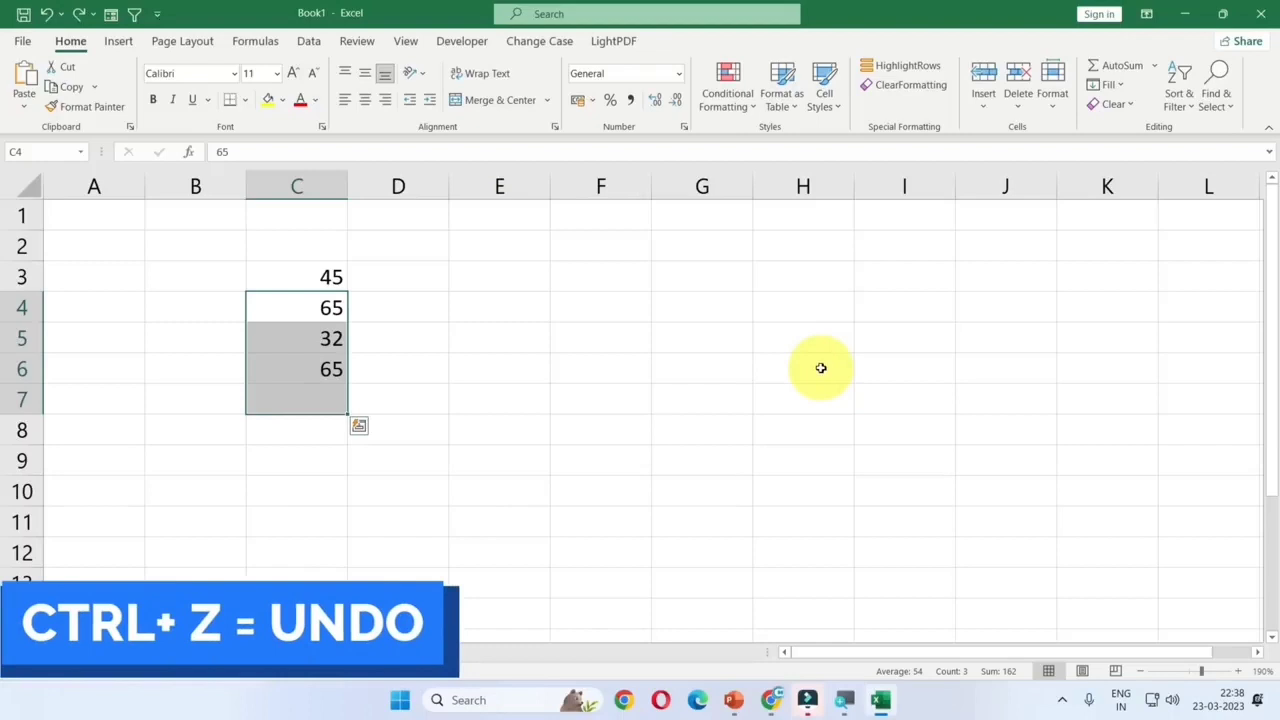
key(ctrl+z)
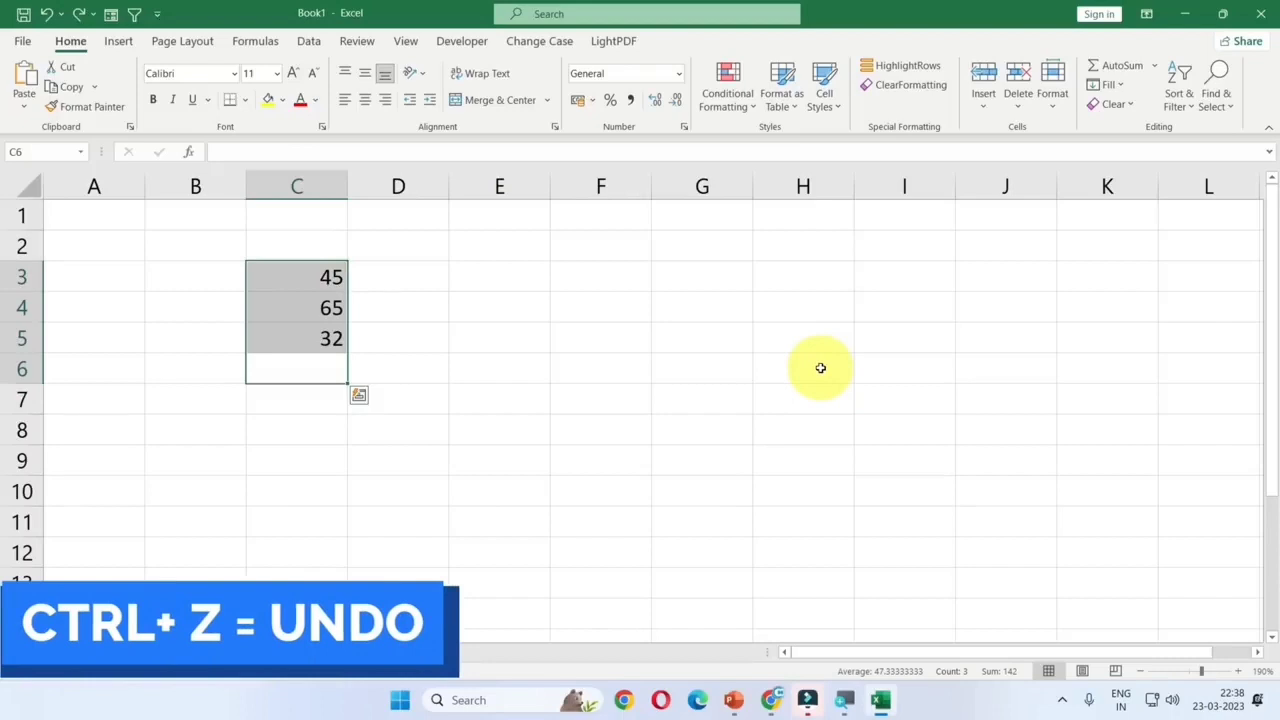
key(ctrl+z)
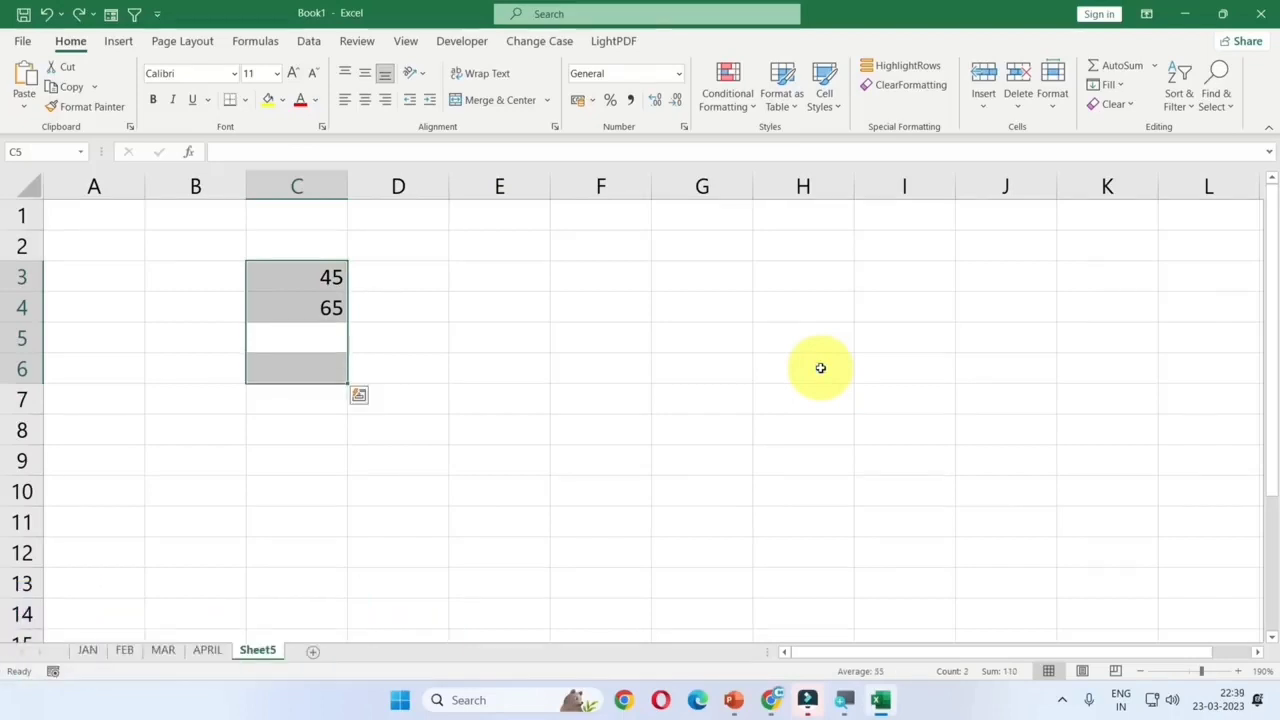
key(ctrl+z)
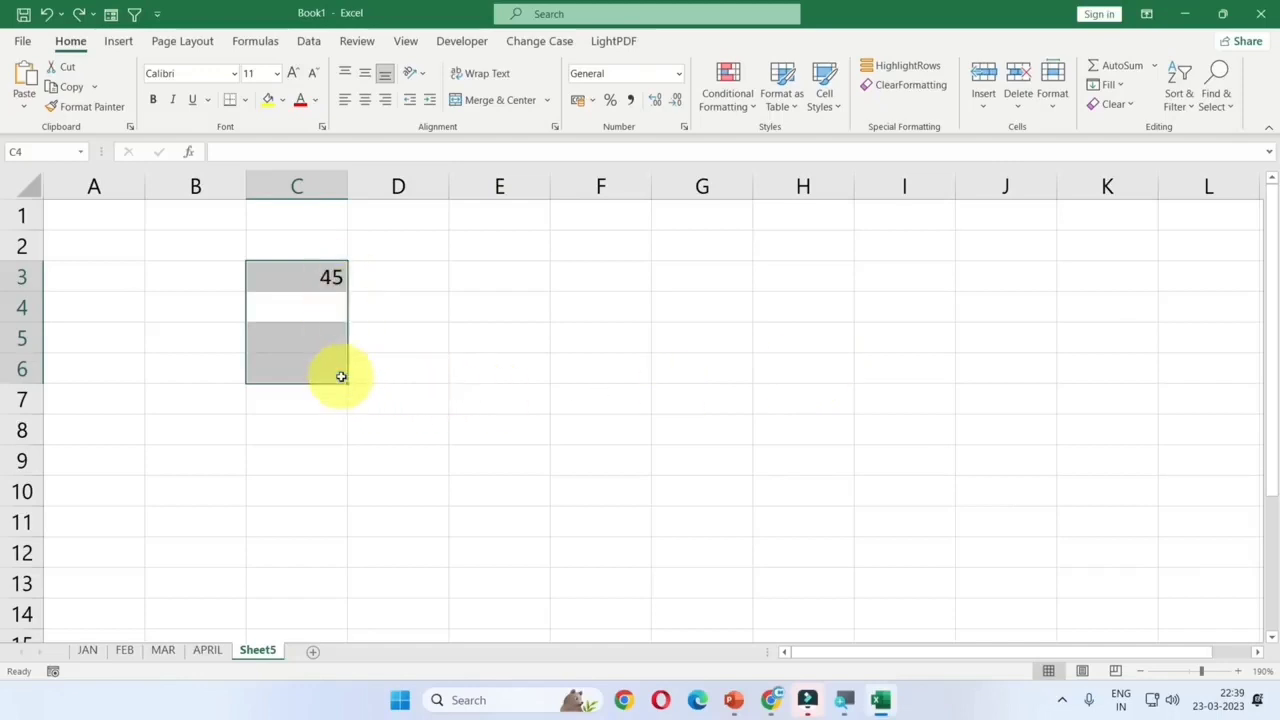
key(ctrl+z)
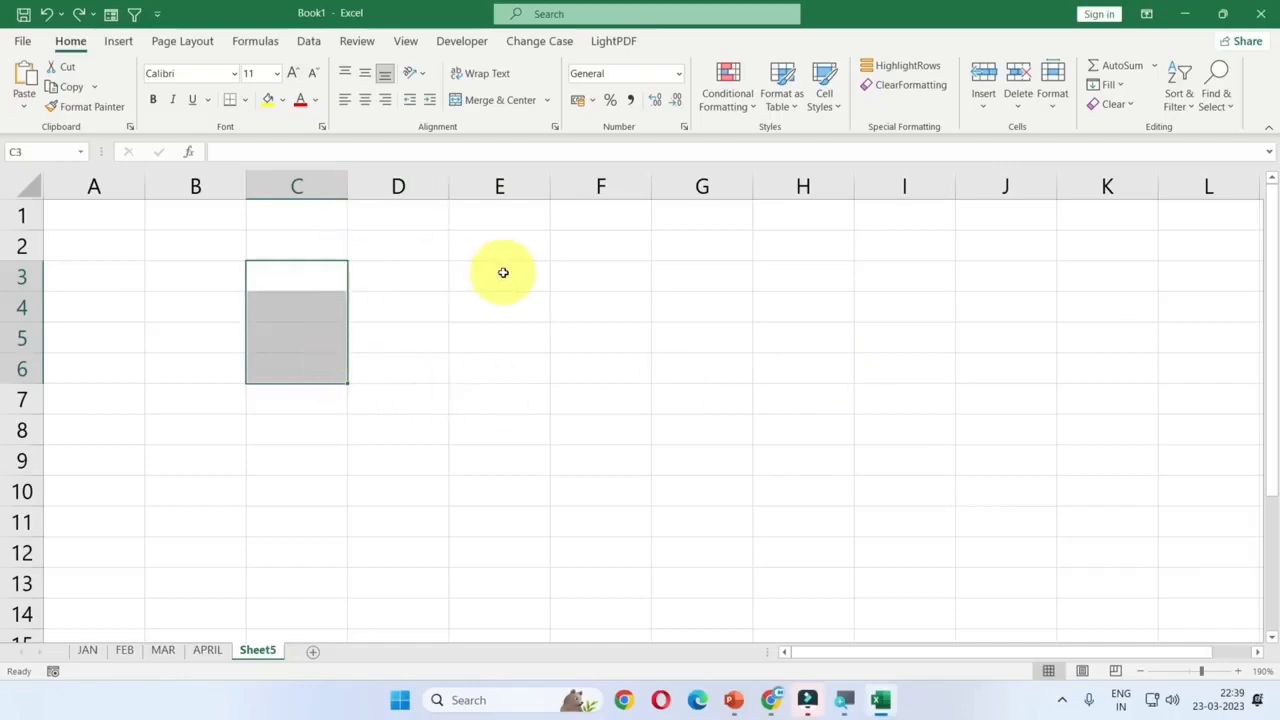
key(ctrl+y)
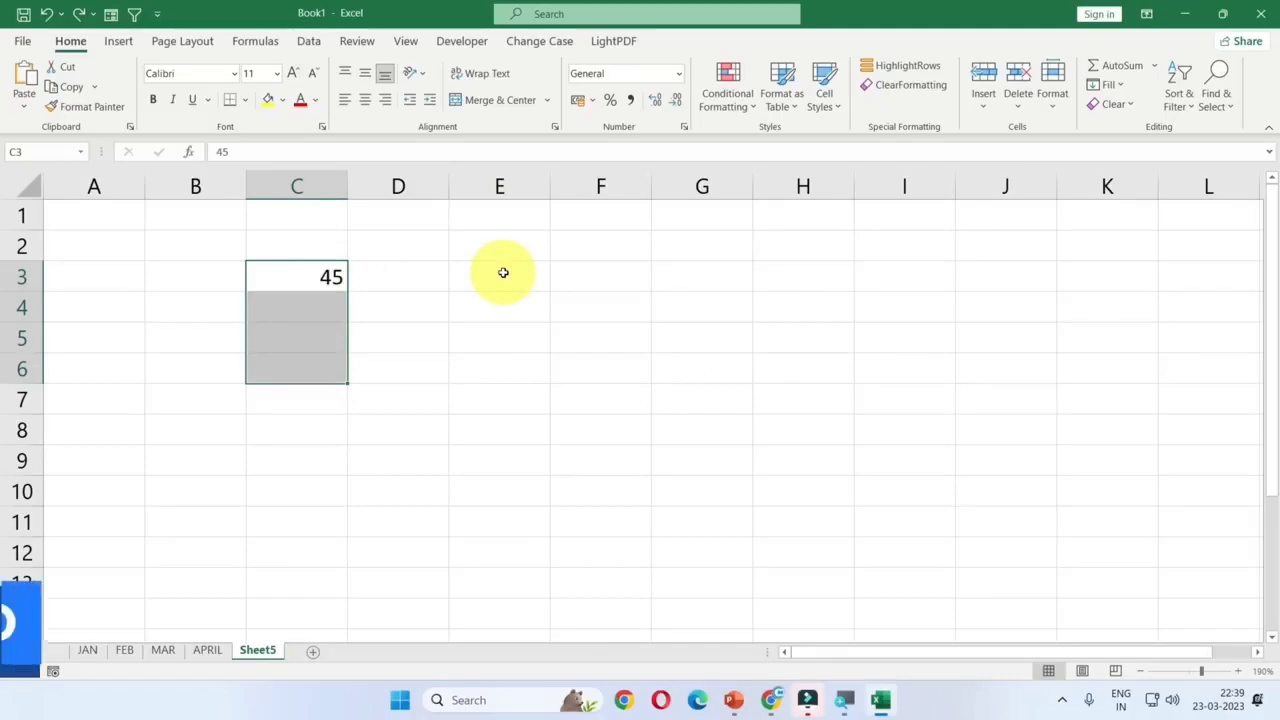
key(ctrl+y)
key(ctrl+y)
key(ctrl+y)
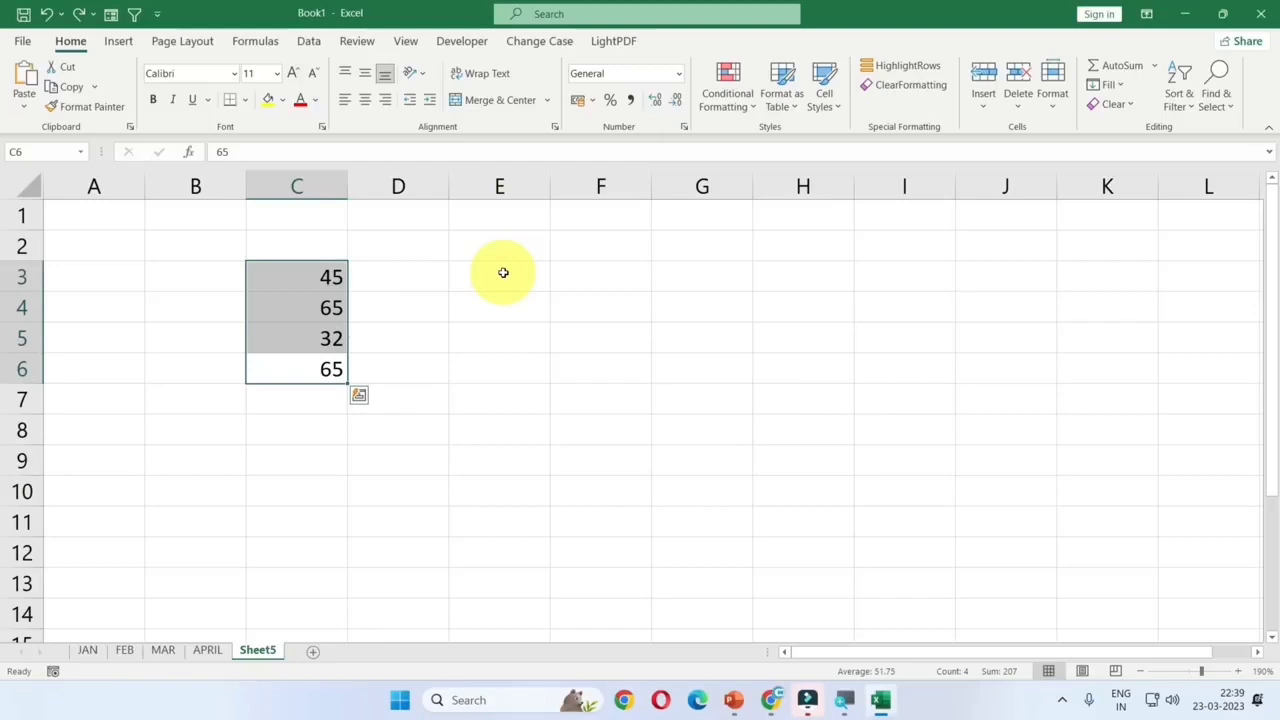
- Clear all values from C3 to C6, leaving Sheet5 blank
key(Delete)
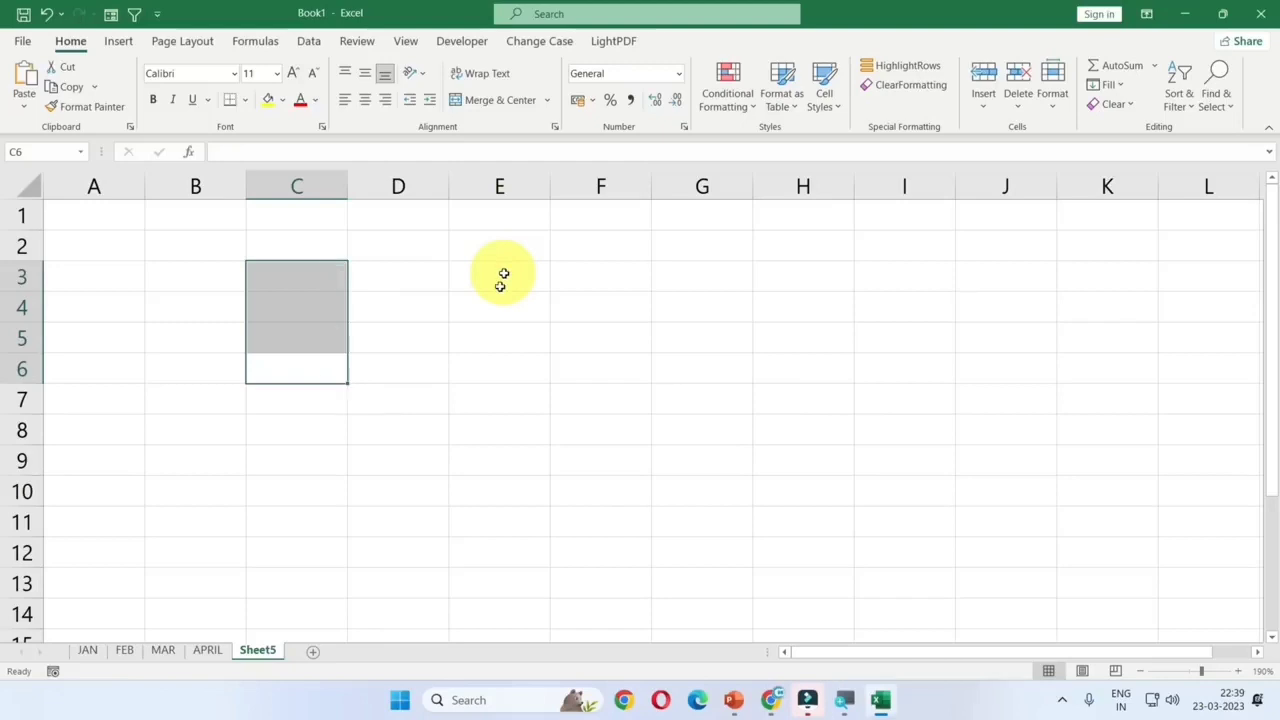
click(421, 398)
key(ctrl+z)
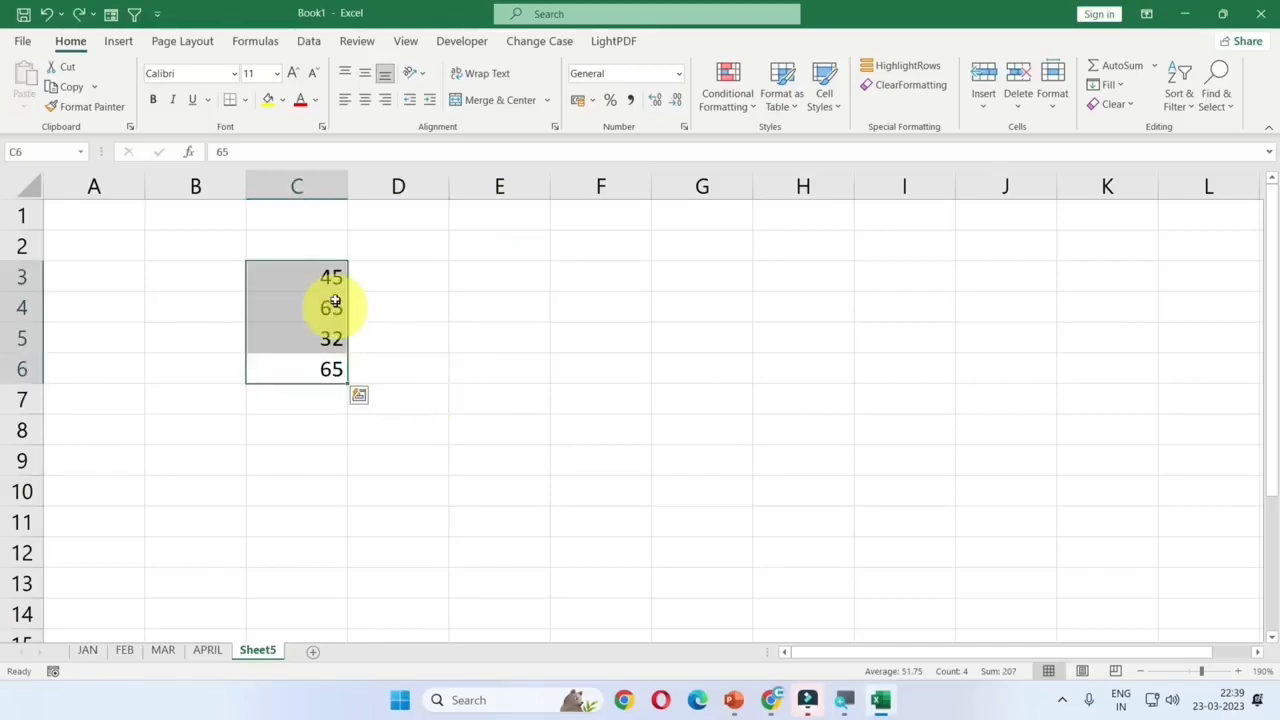
drag(330, 278, 315, 372)
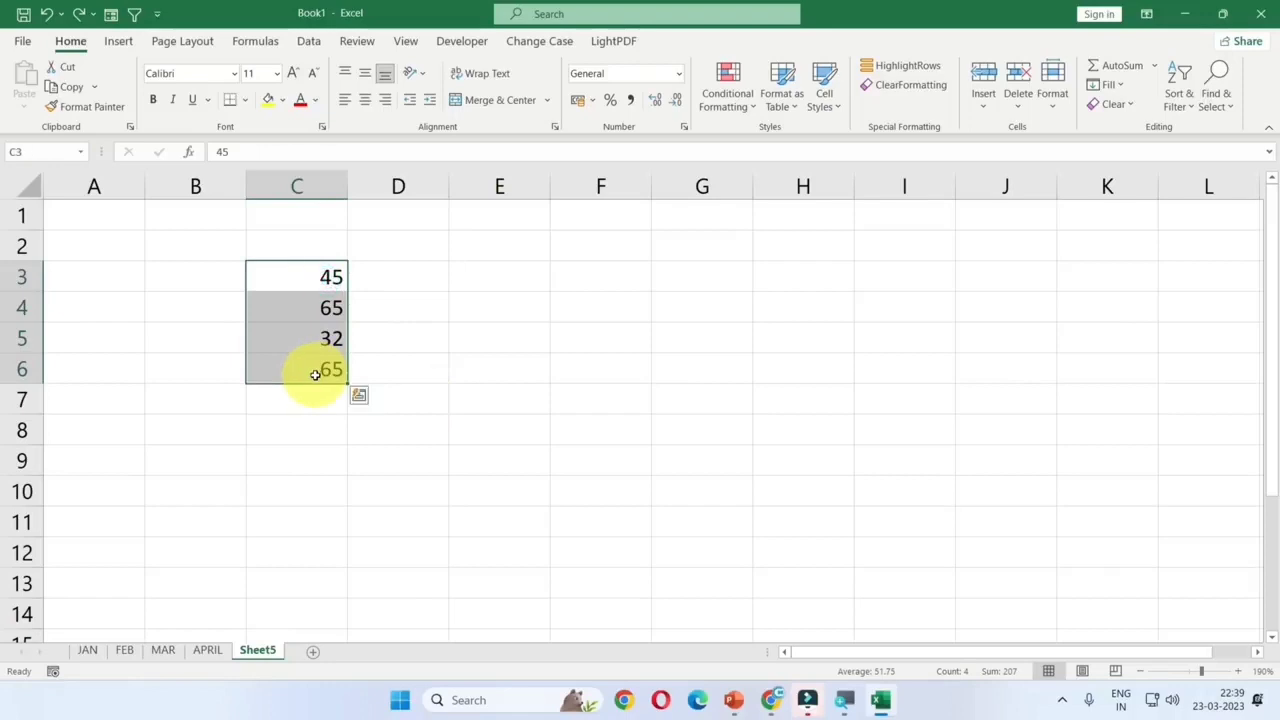
key(Delete)
click(320, 425)
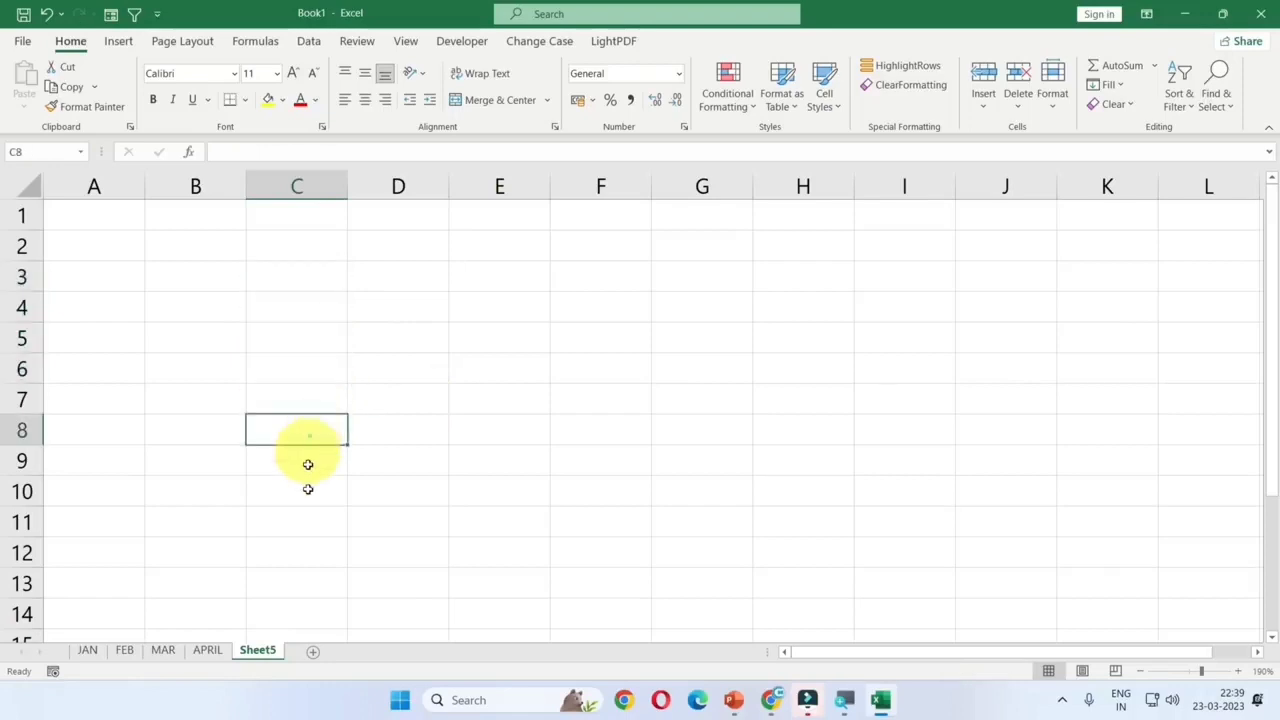
- Delete the empty Sheet5, leaving JAN, FEB, MAR and APRIL
right_click(266, 651)
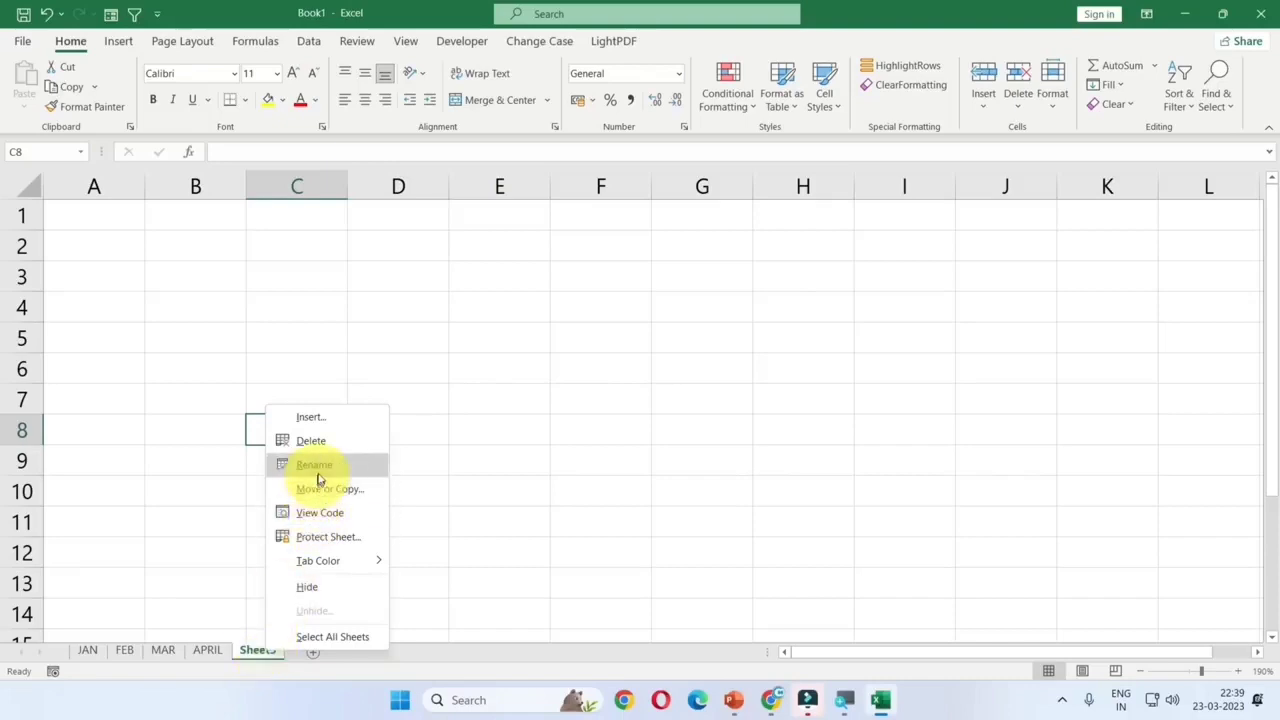
key(Escape)
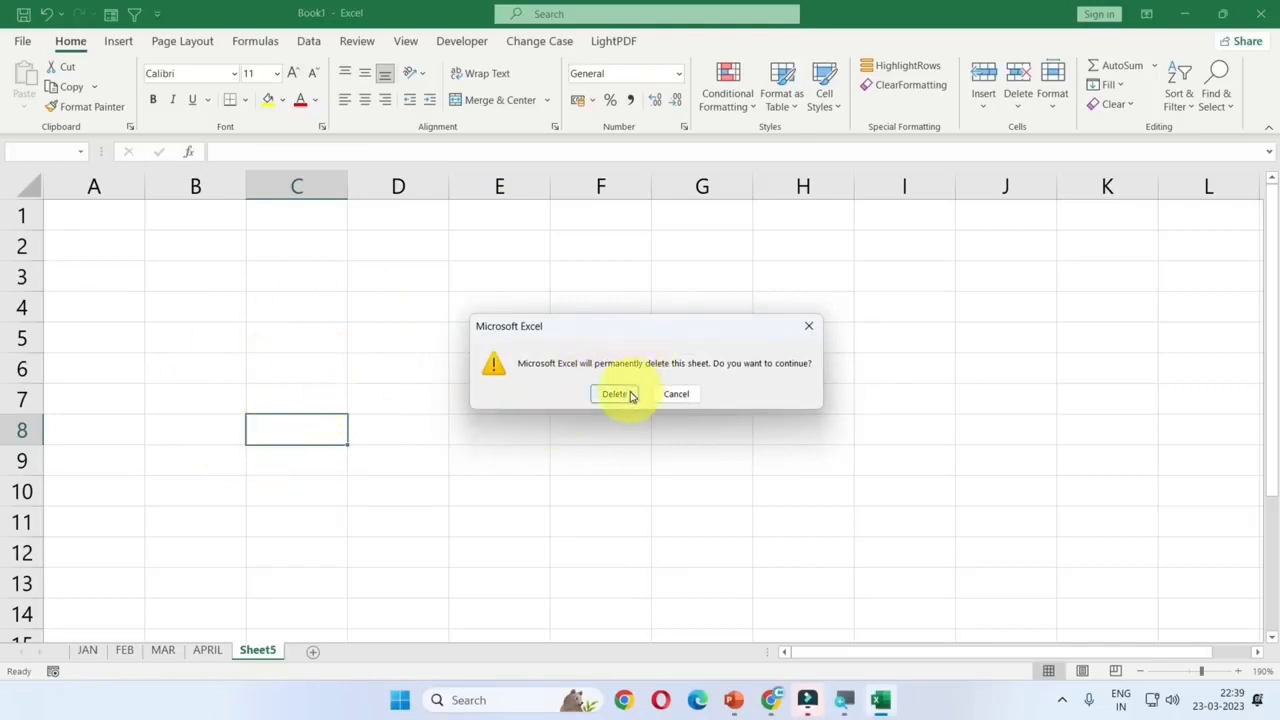
click(634, 395)
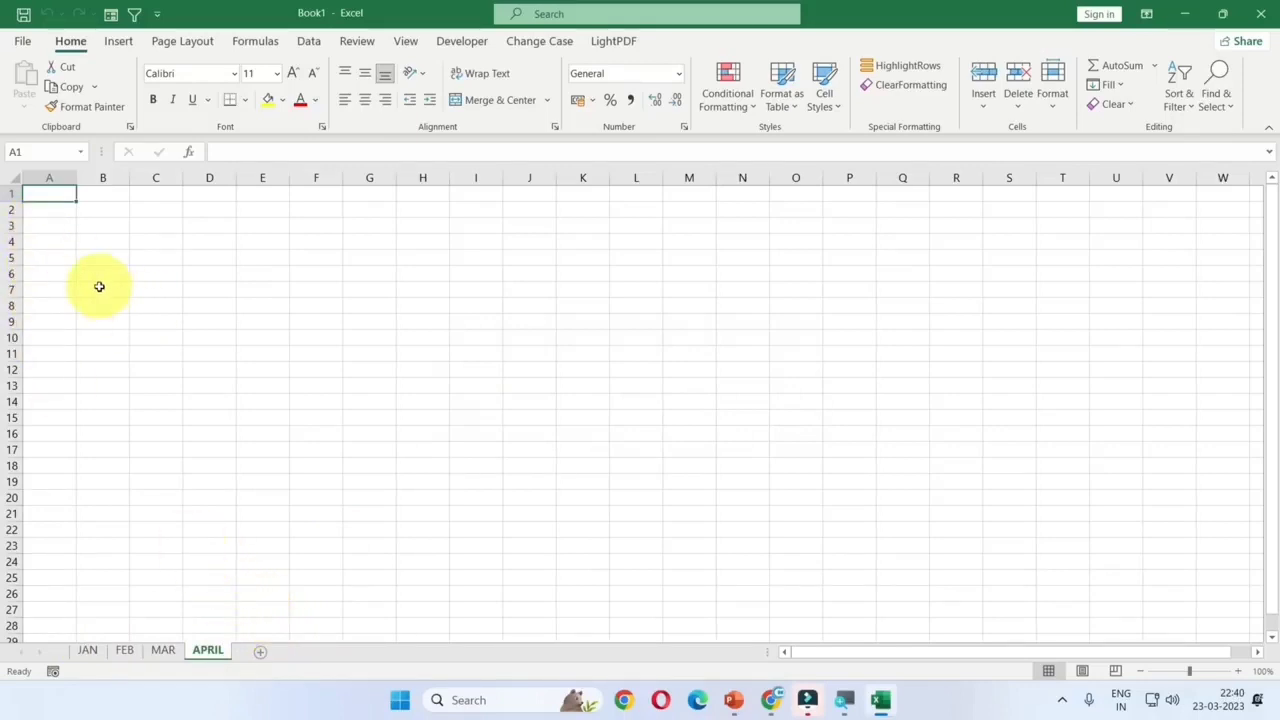
scroll(98, 288, up, 2)
scroll(100, 291, up, 4)
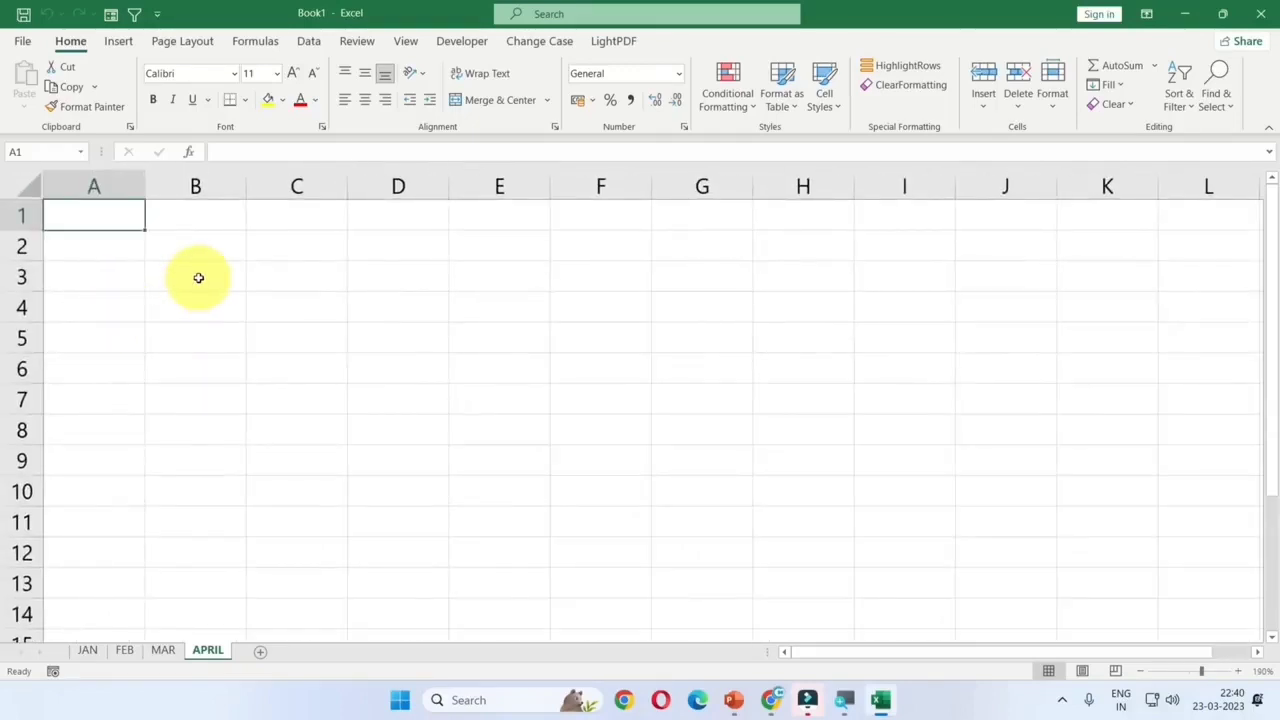
click(319, 343)
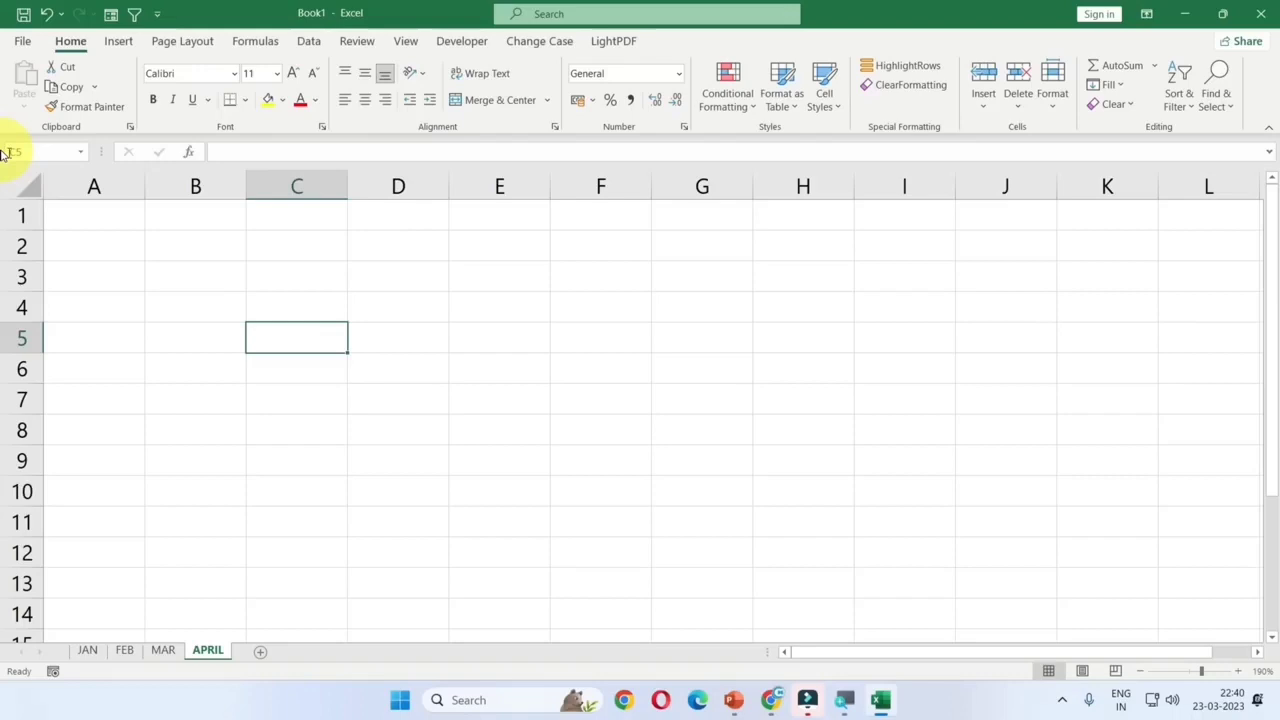
click(514, 403)
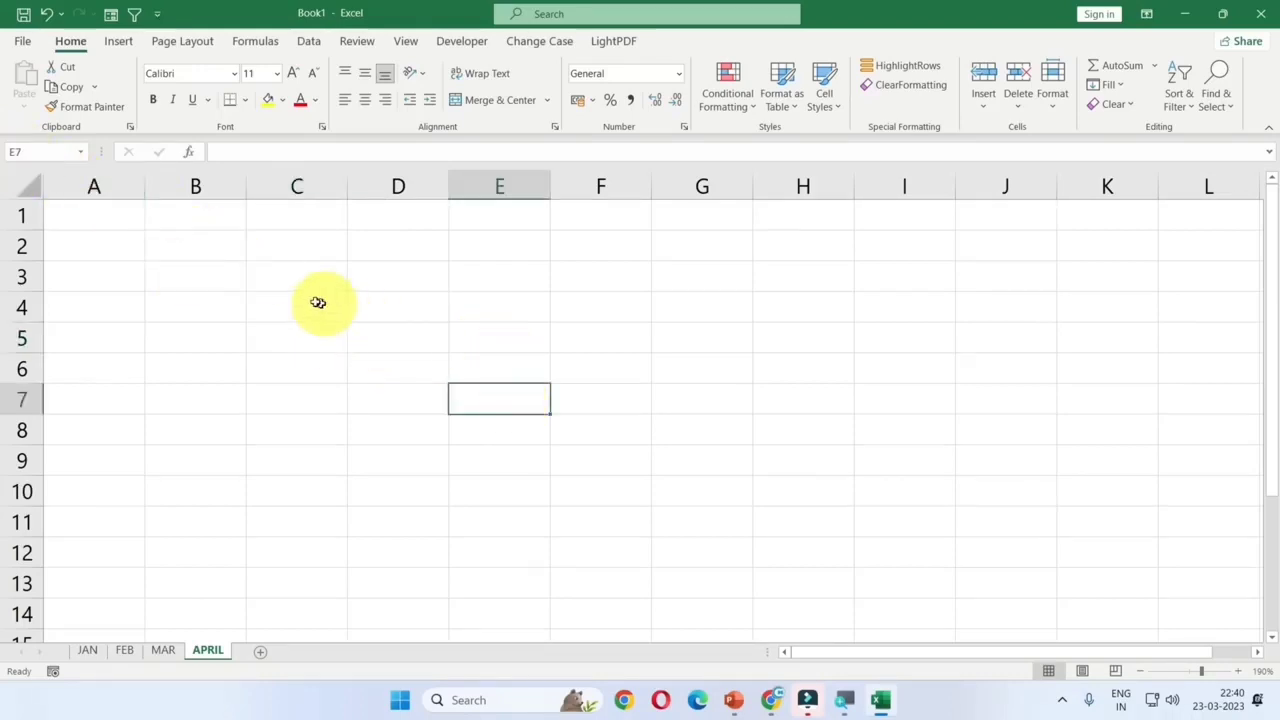
drag(318, 302, 552, 487)
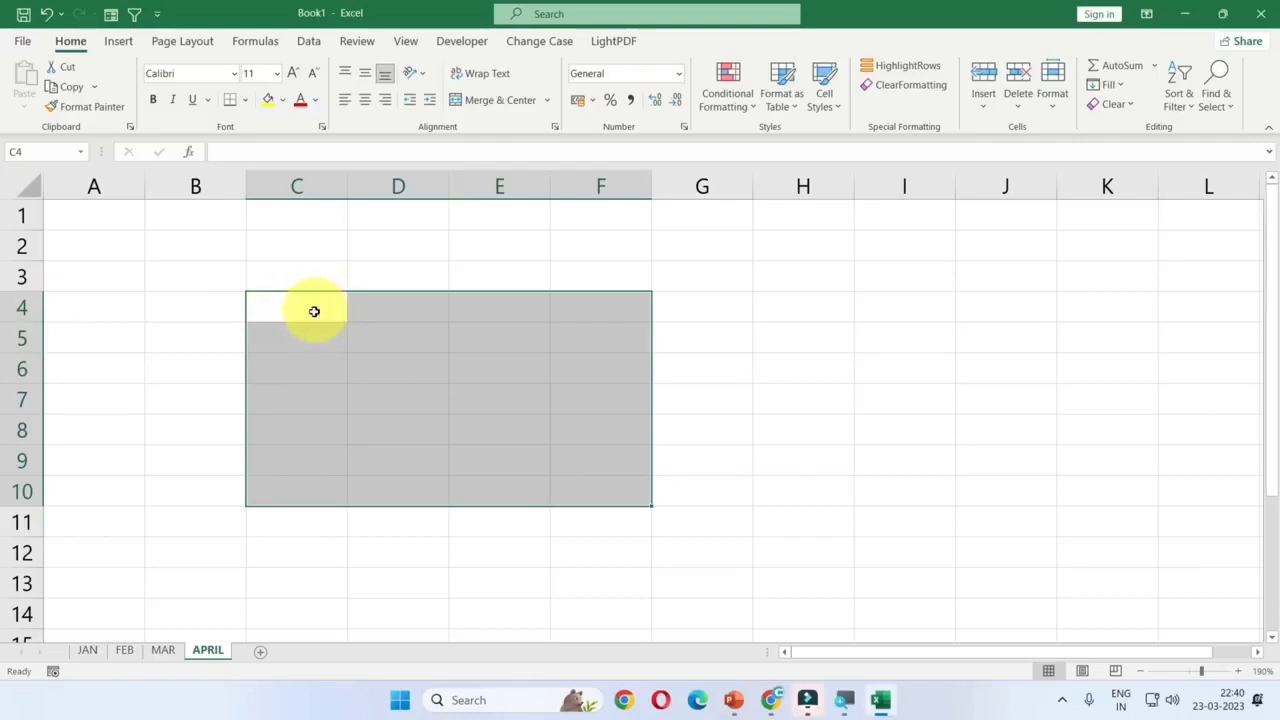
drag(806, 288, 823, 529)
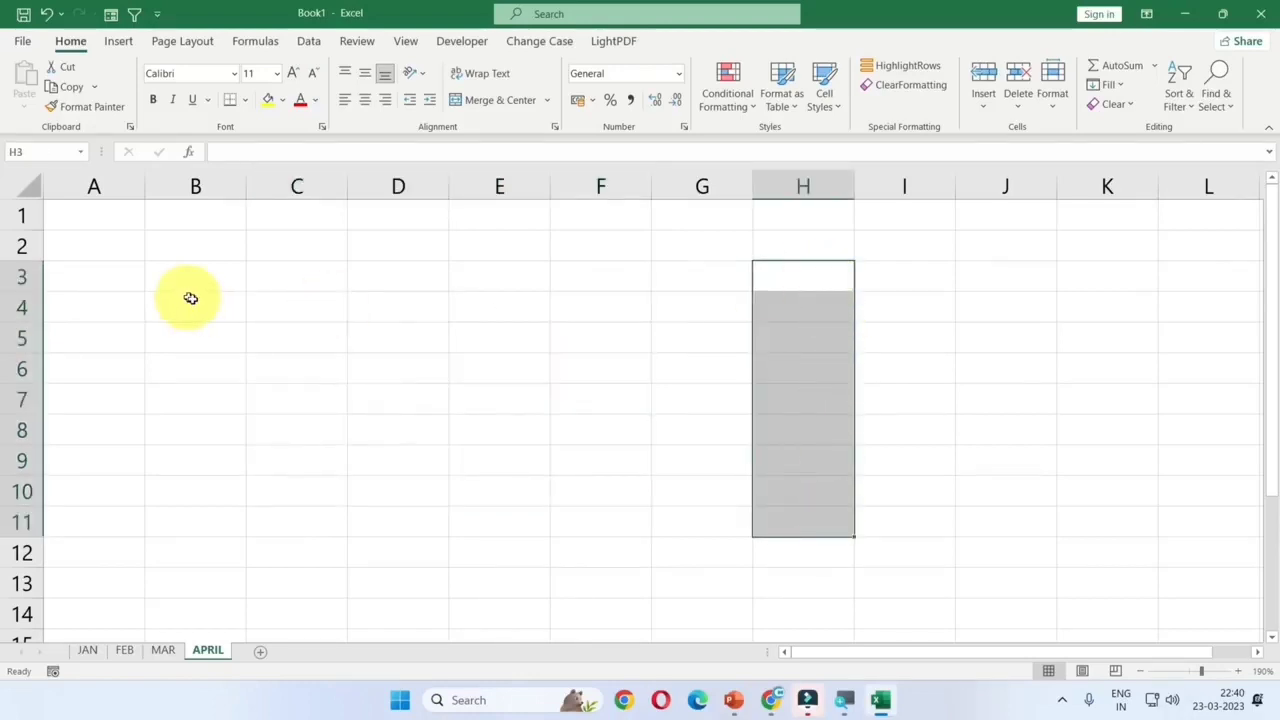
mouse_move(188, 297)
mouse_down()
mouse_move(500, 418)
mouse_move(623, 437)
mouse_up()
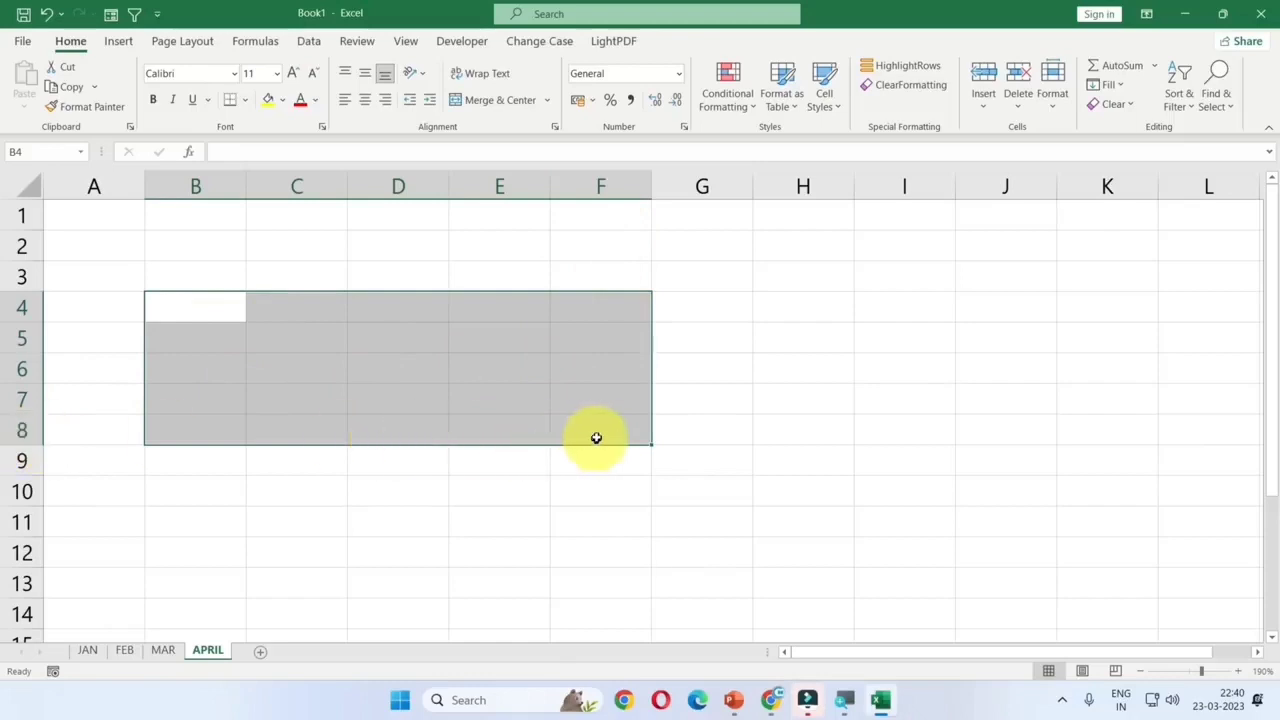
drag(191, 326, 614, 457)
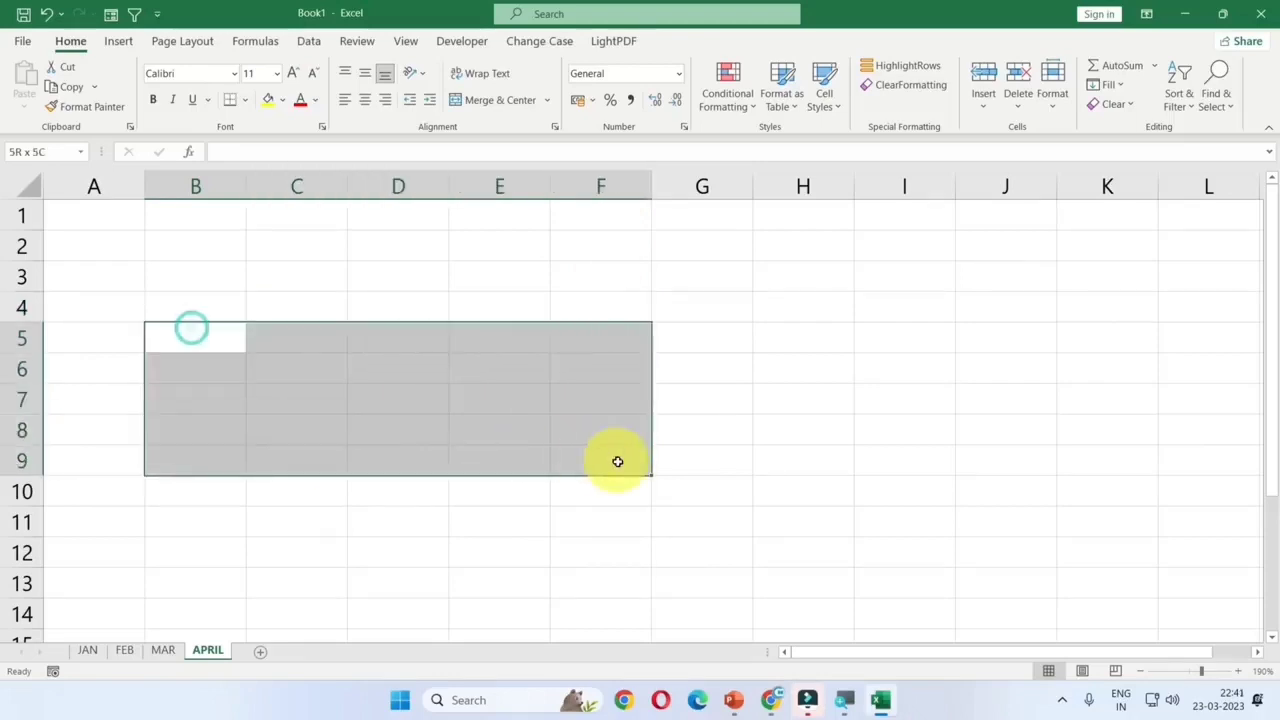
drag(200, 277, 590, 460)
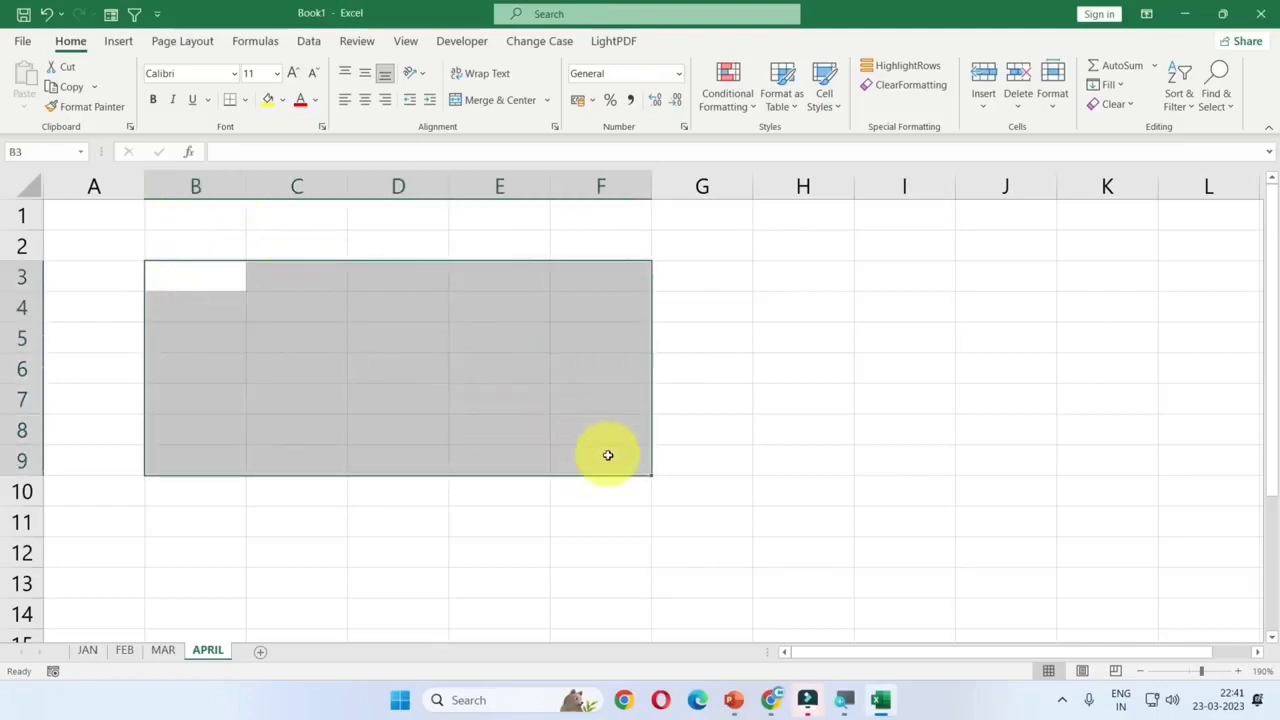
click(203, 277)
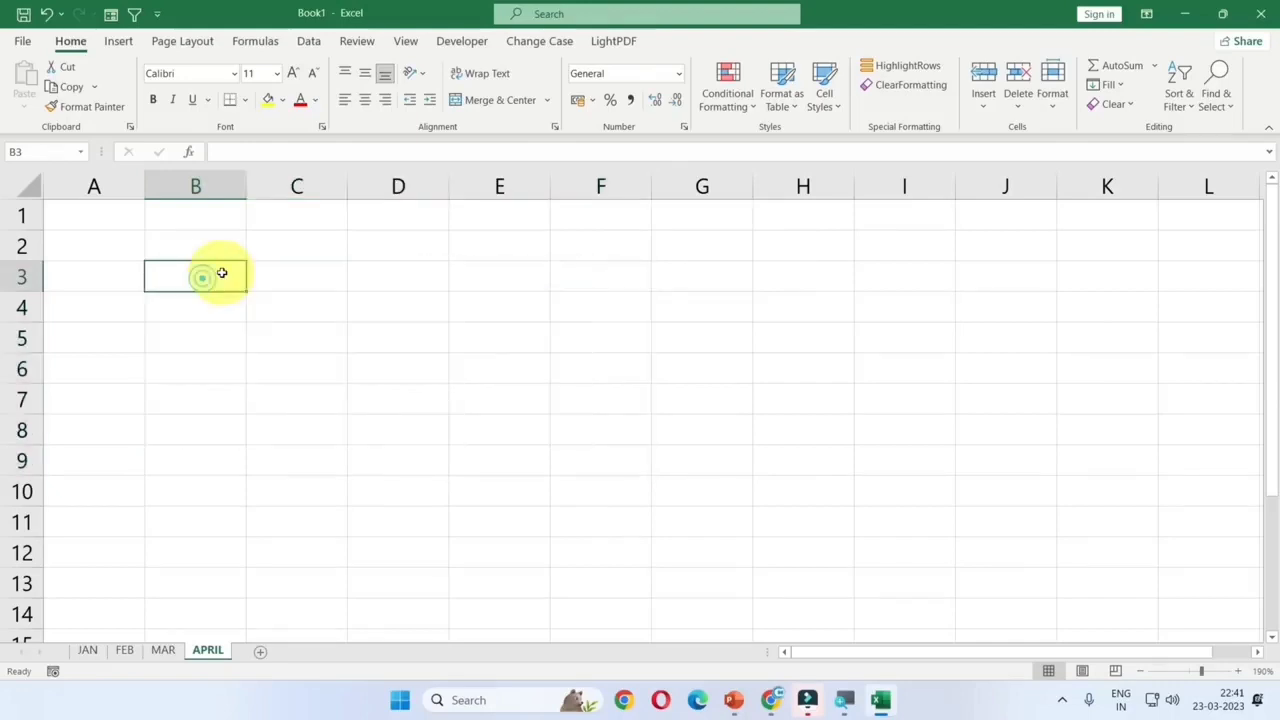
text(B3:F9)
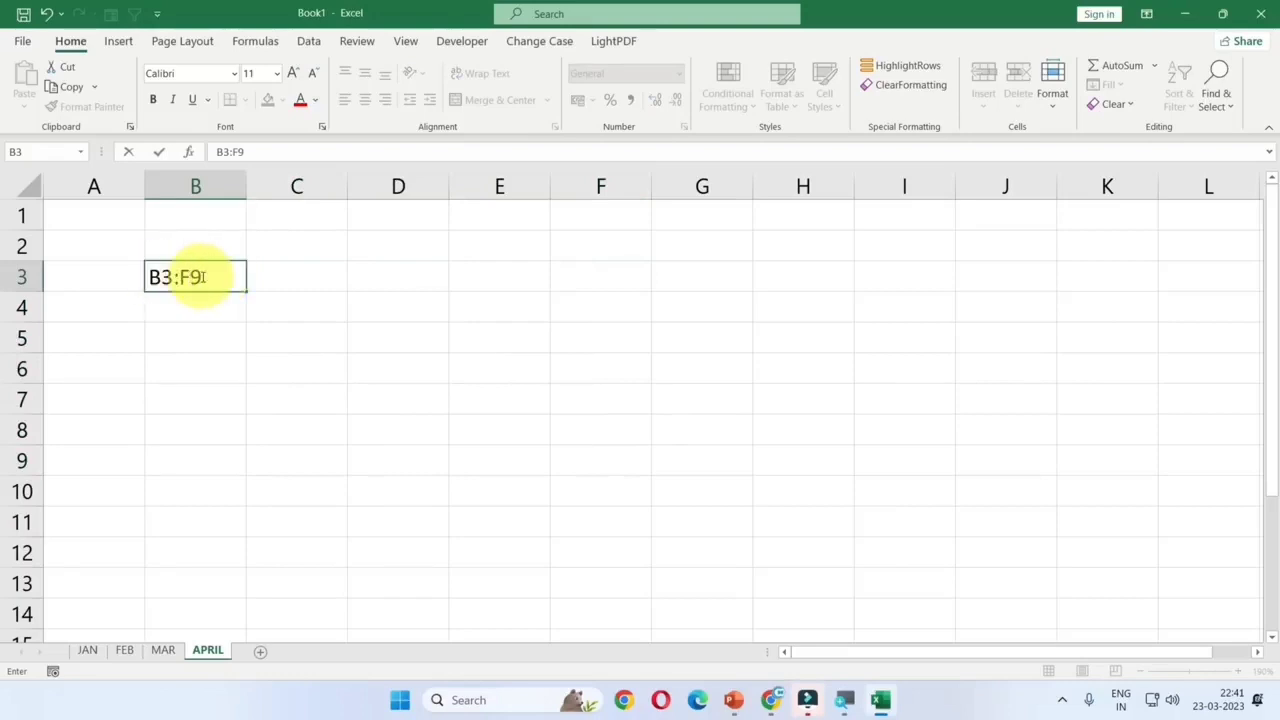
drag(150, 277, 223, 275)
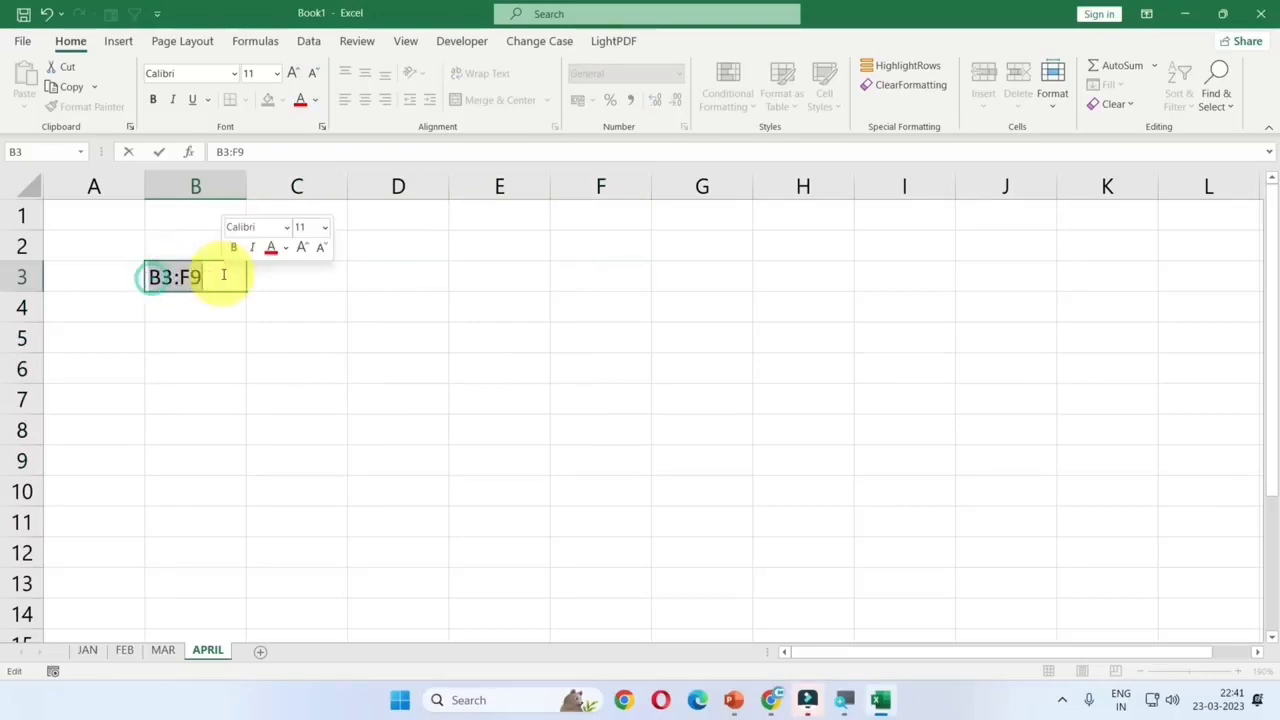
key(Escape)
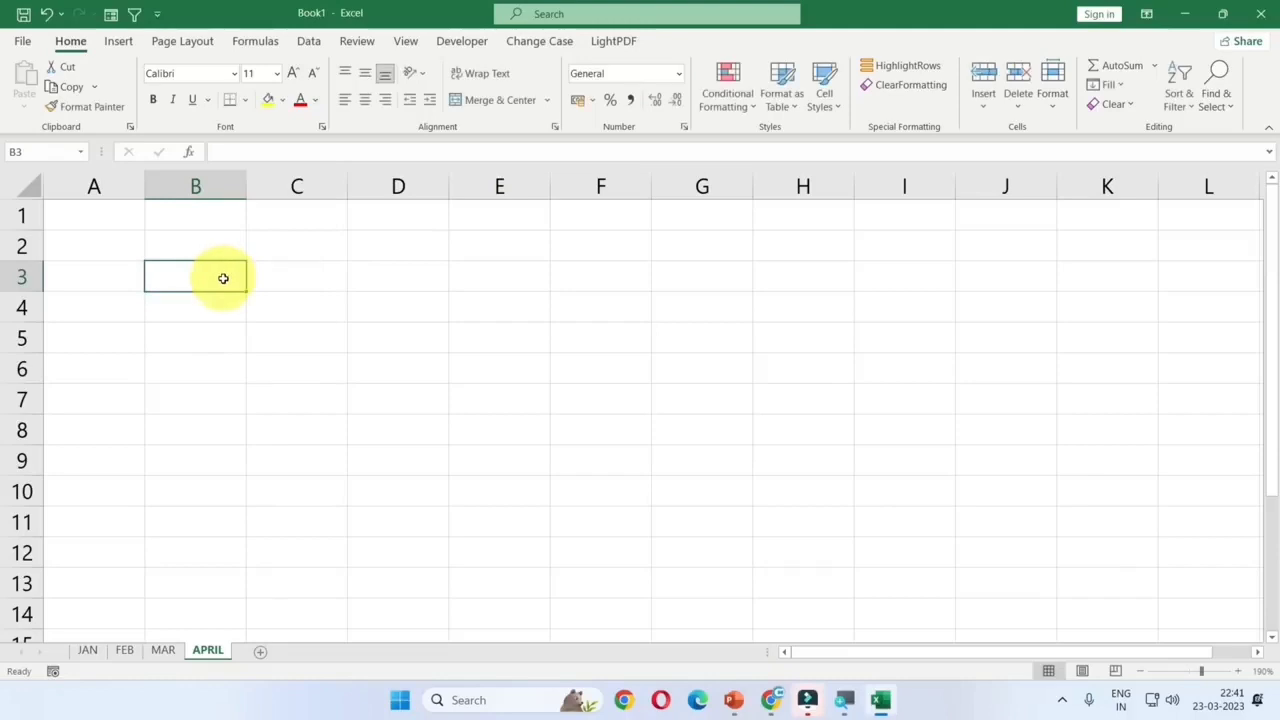
drag(314, 277, 554, 420)
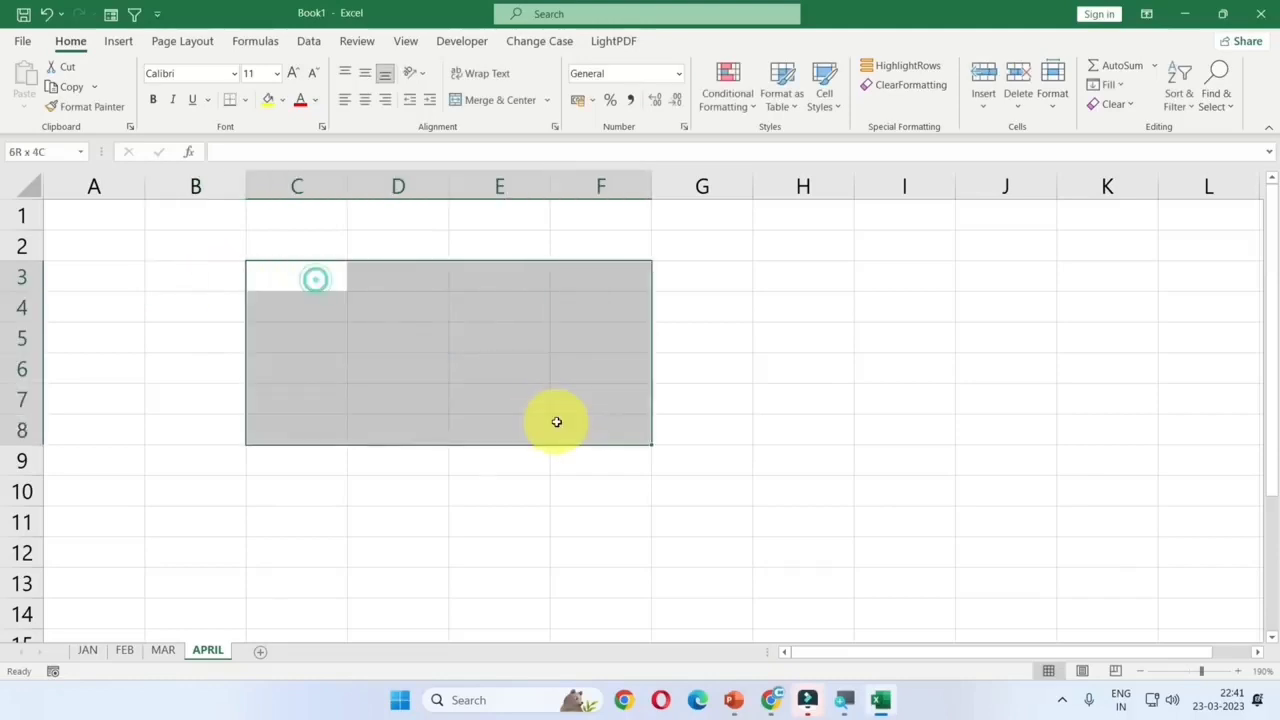
click(511, 437)
click(426, 345)
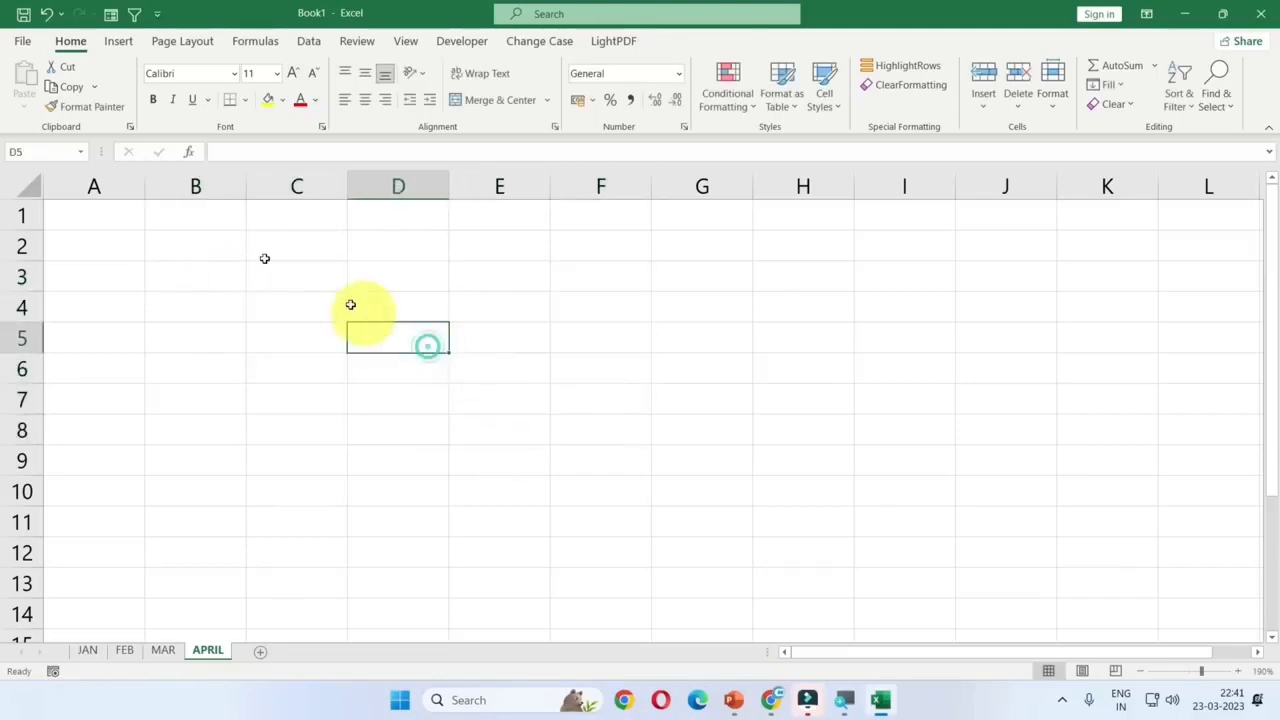
drag(297, 307, 700, 462)
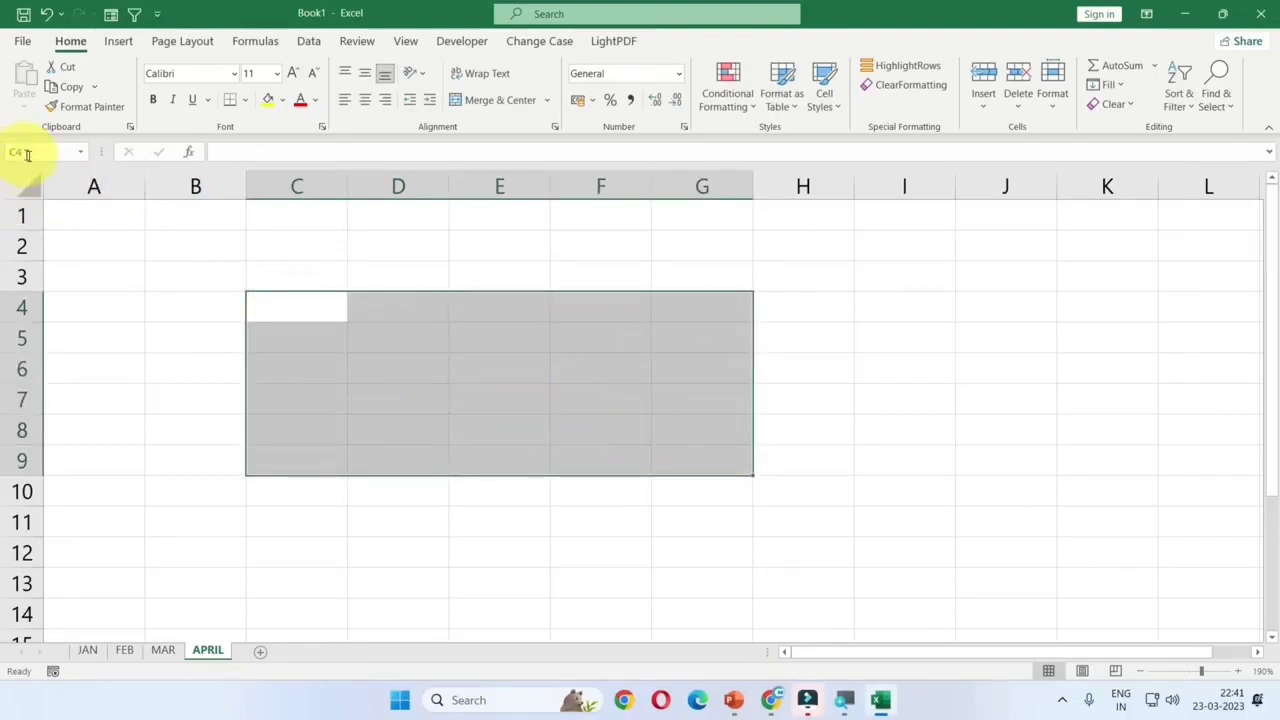
- Enter 25, 65 and 32 into C3, C4 and C5
click(307, 274)
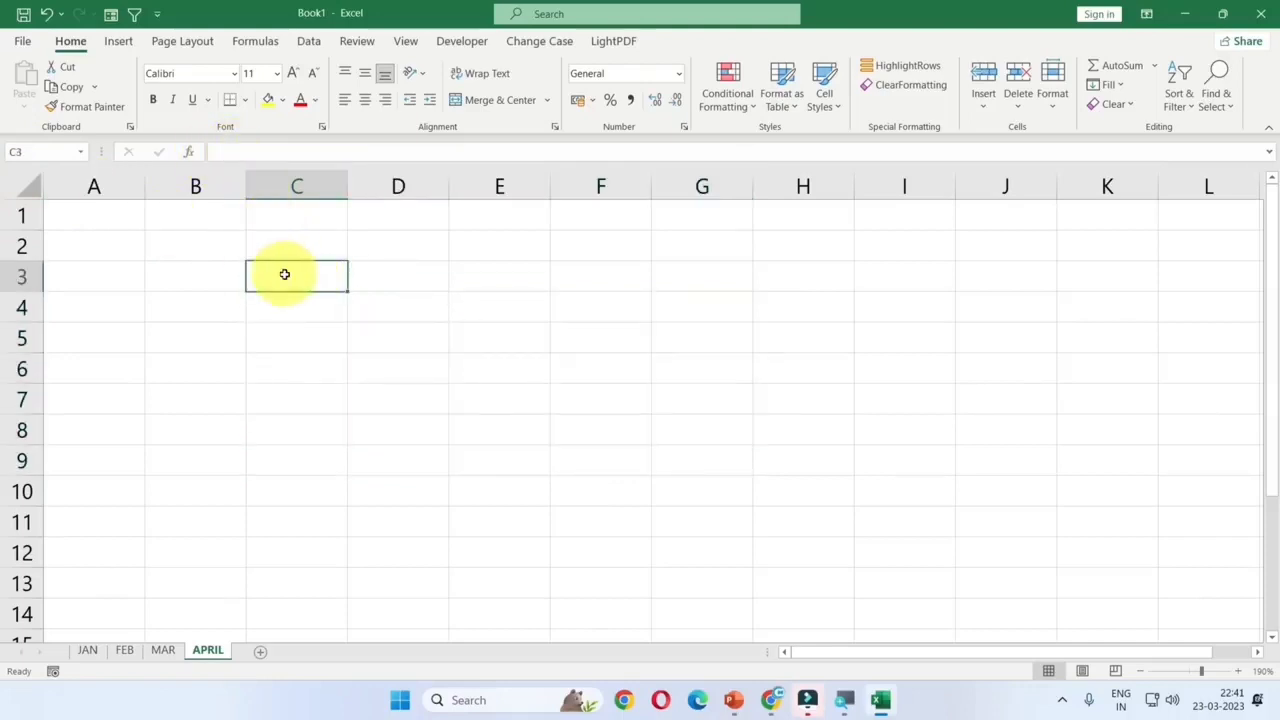
text(25)
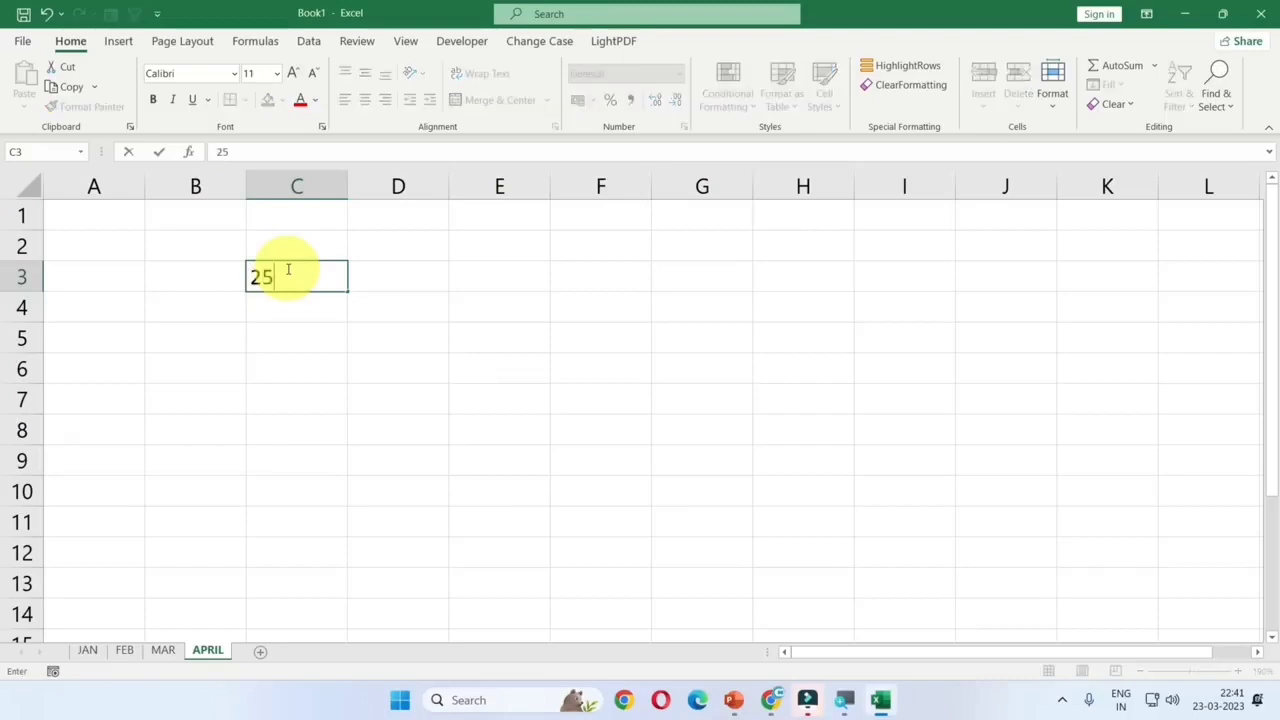
key(Return)
text(65)
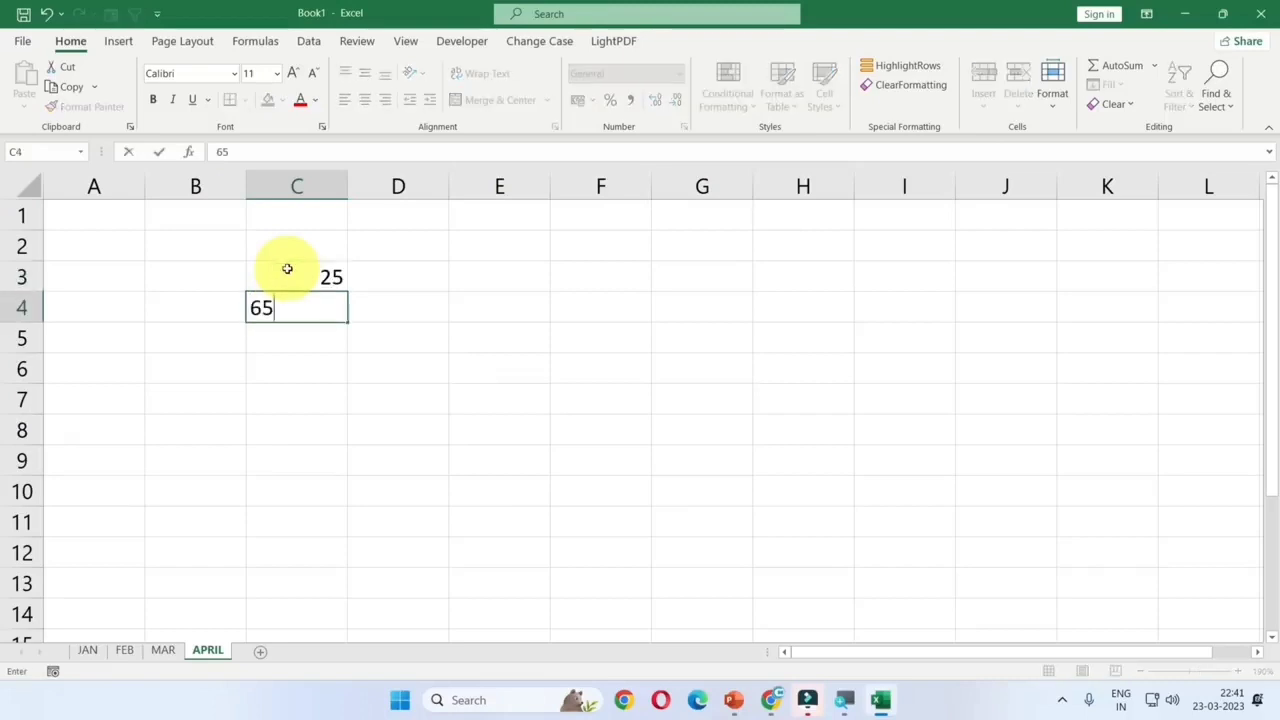
key(Return)
text(32)
key(Return)
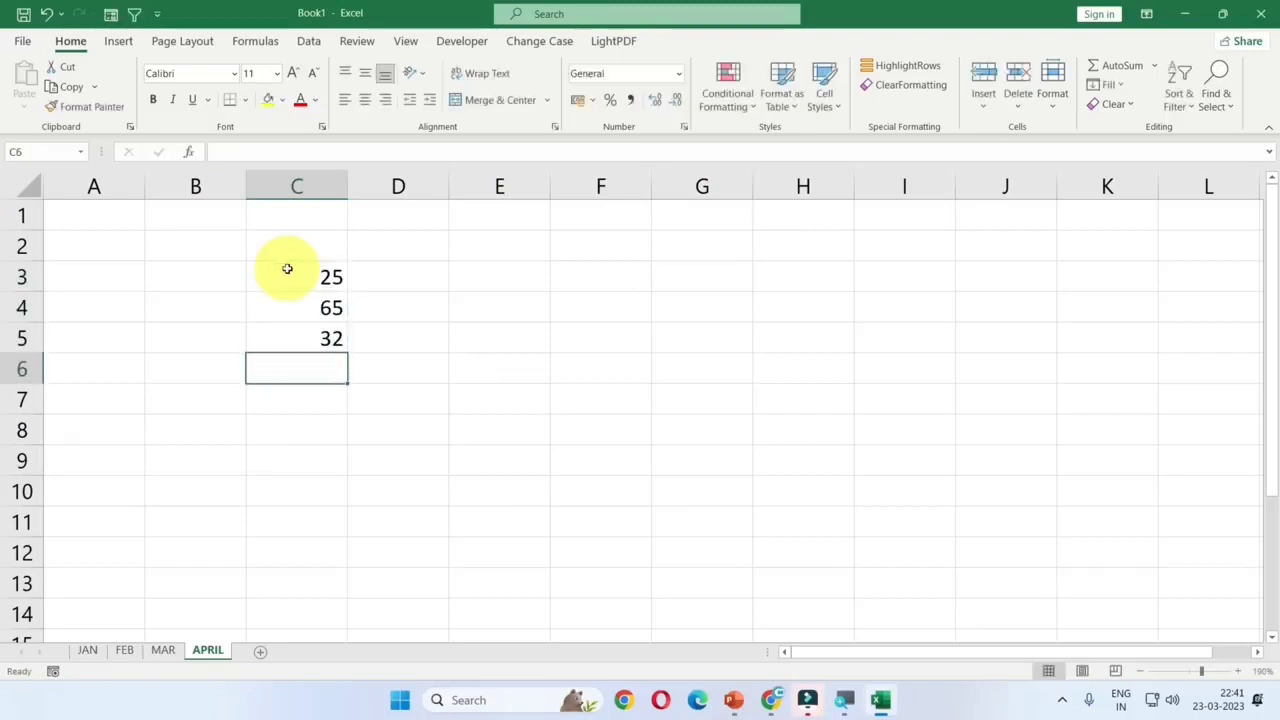
- Check the values in C3, C4 and C5
drag(287, 267, 271, 337)
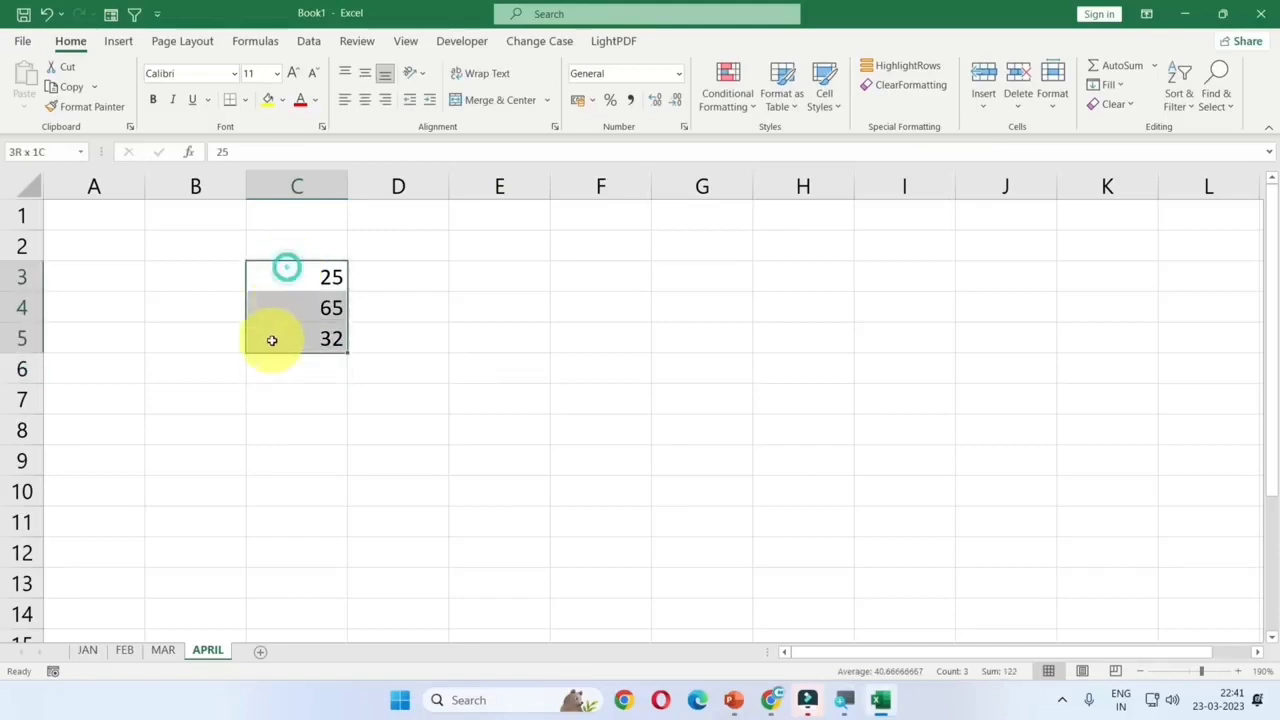
click(280, 311)
click(290, 277)
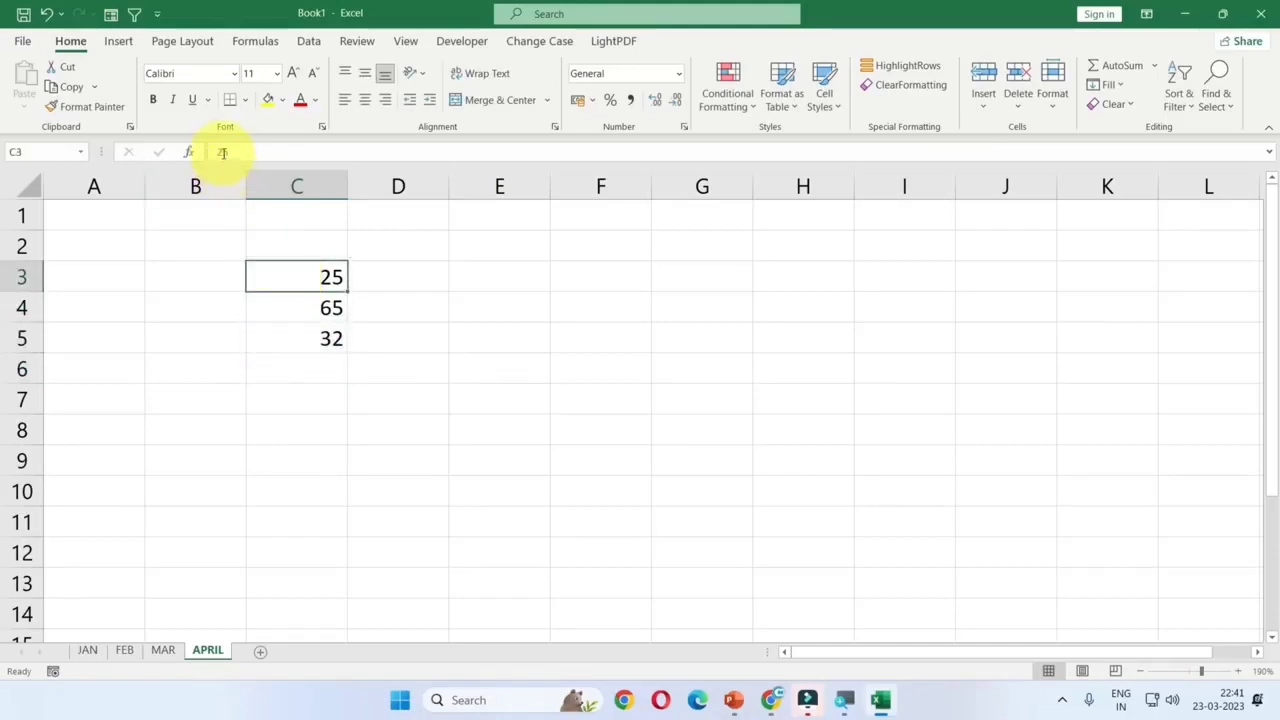
click(280, 310)
click(289, 338)
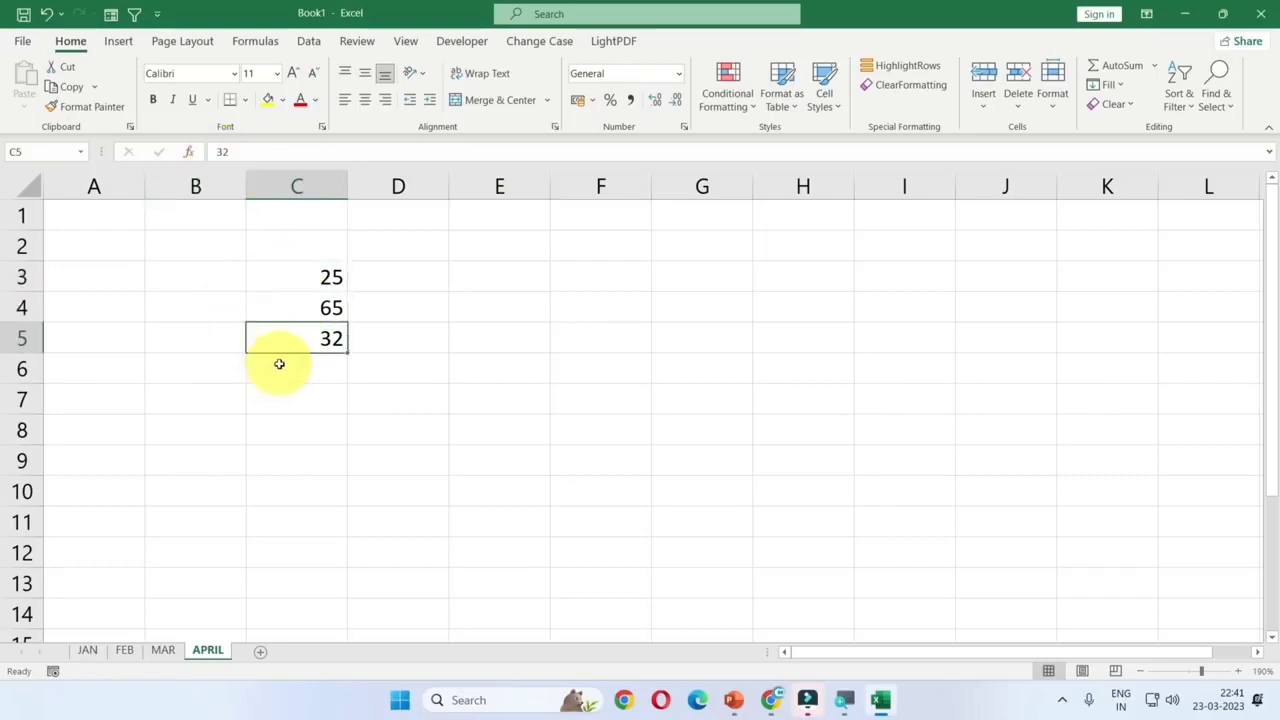
- Enter the formula =C5+C4+C3 in C6, totalling 122
click(279, 367)
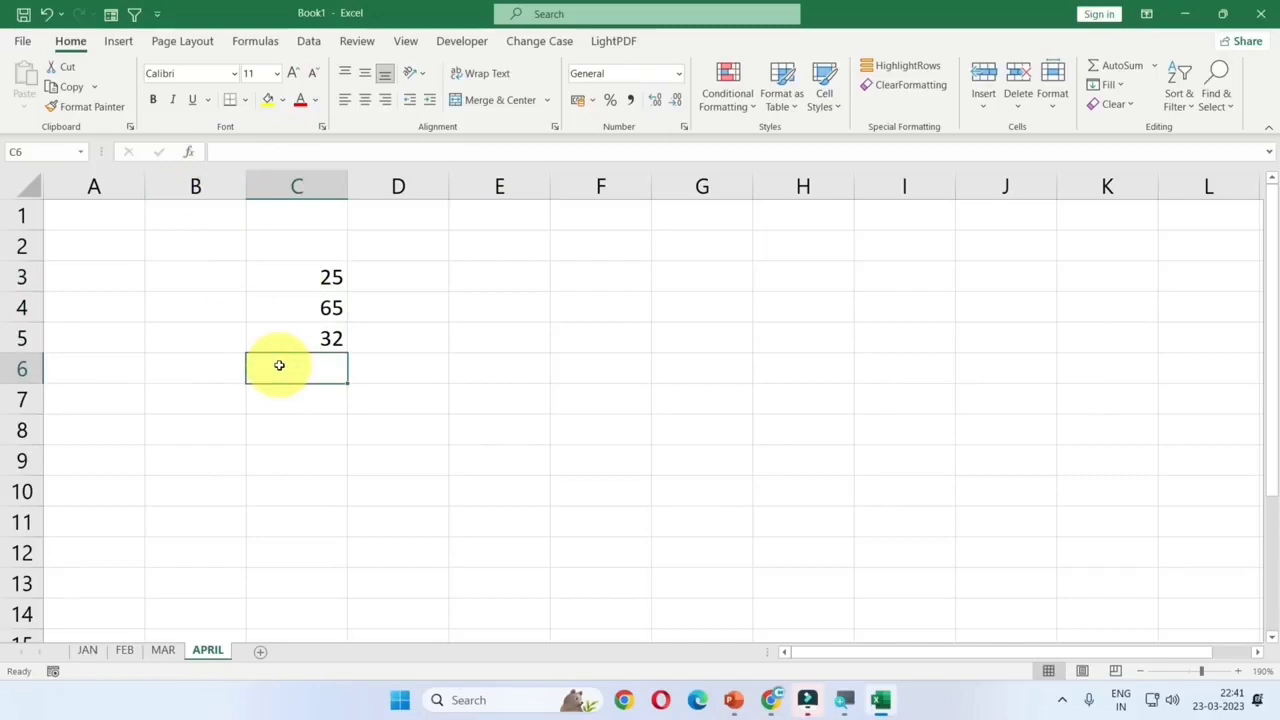
text(=)
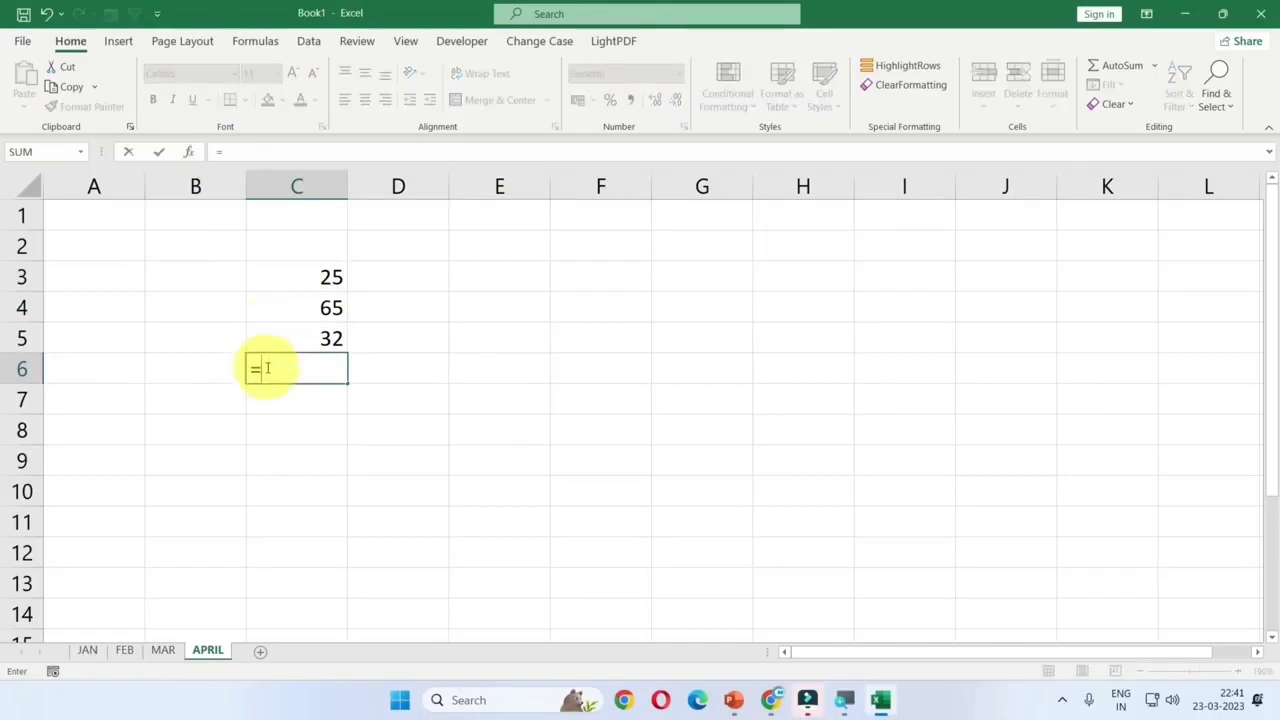
key(Escape)
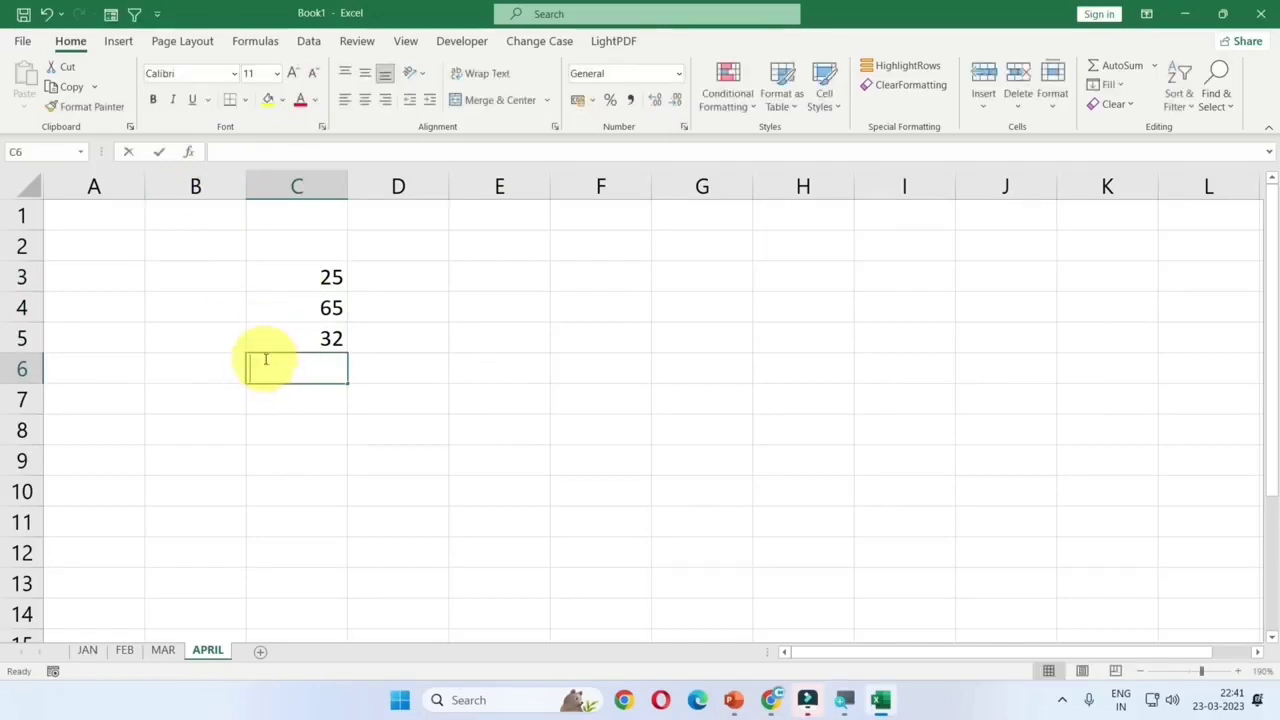
text(=)
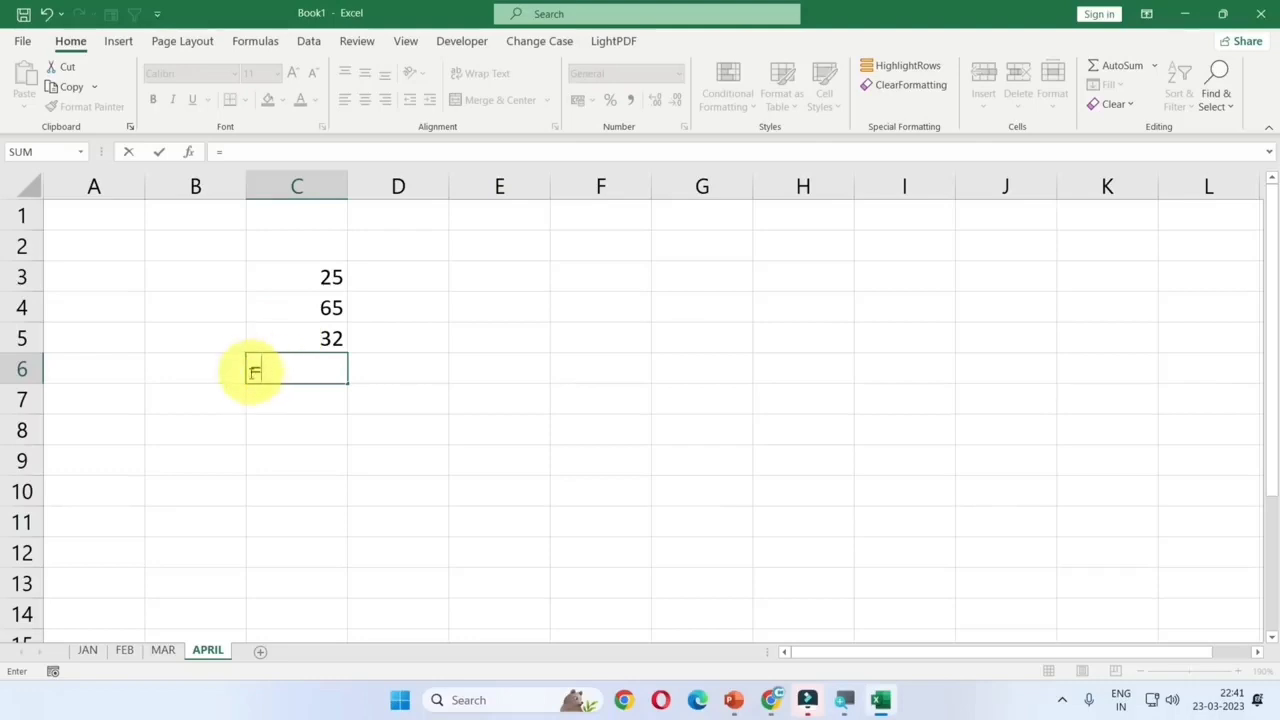
click(282, 336)
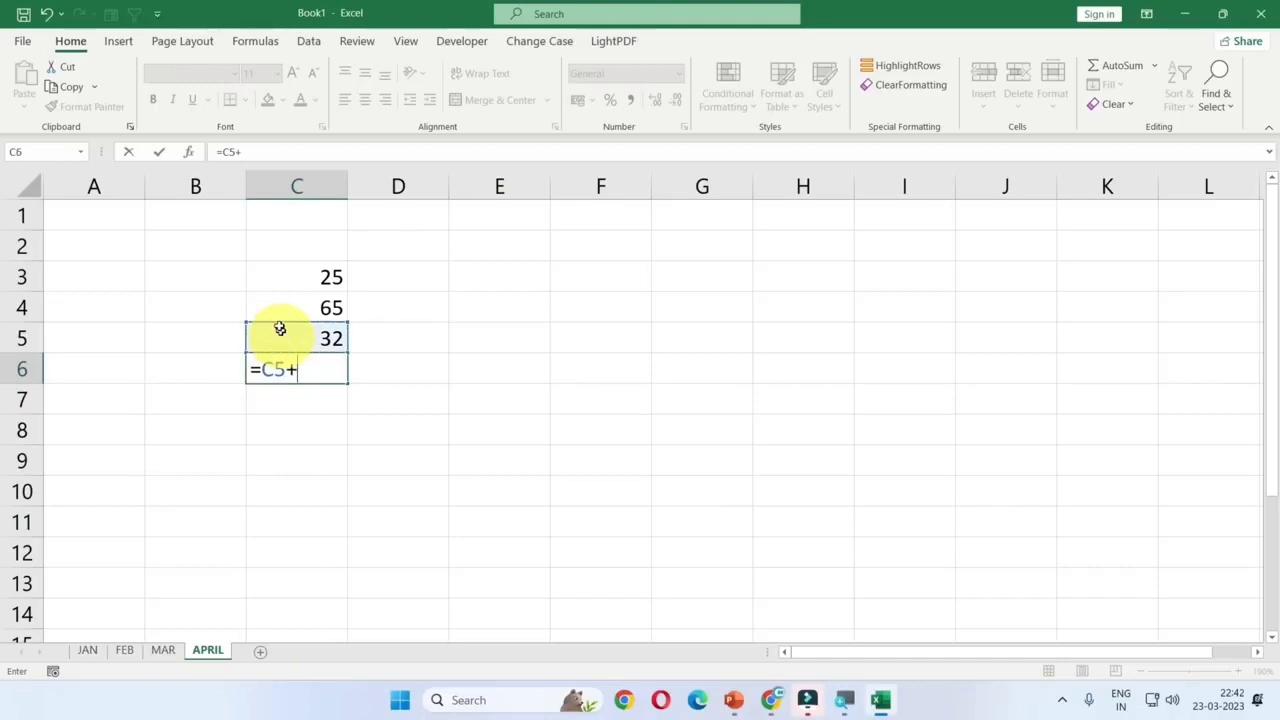
click(273, 307)
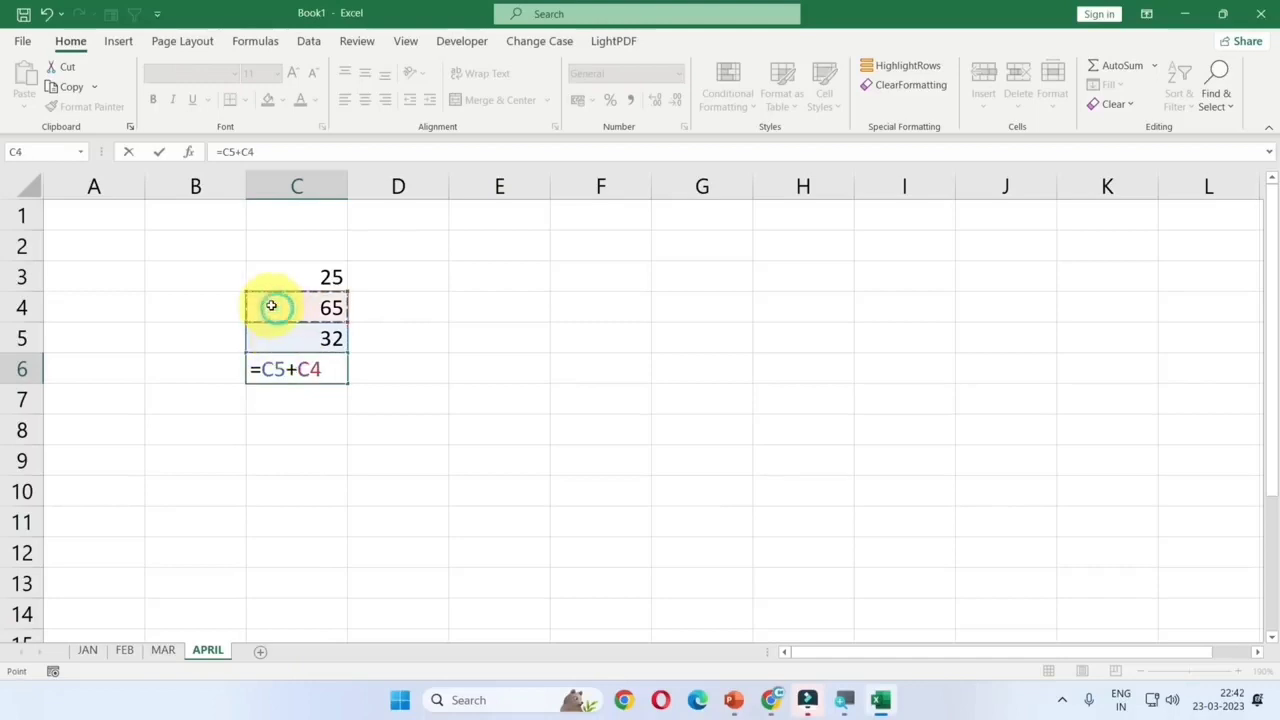
text(+)
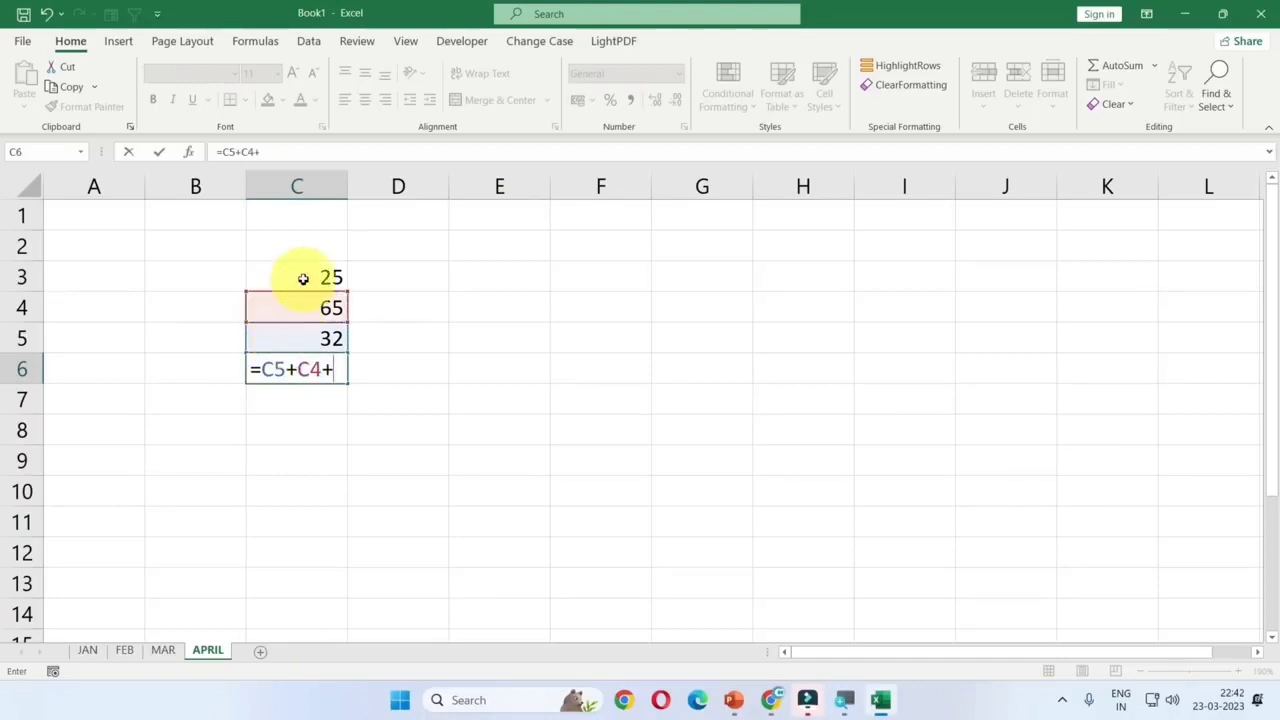
click(301, 273)
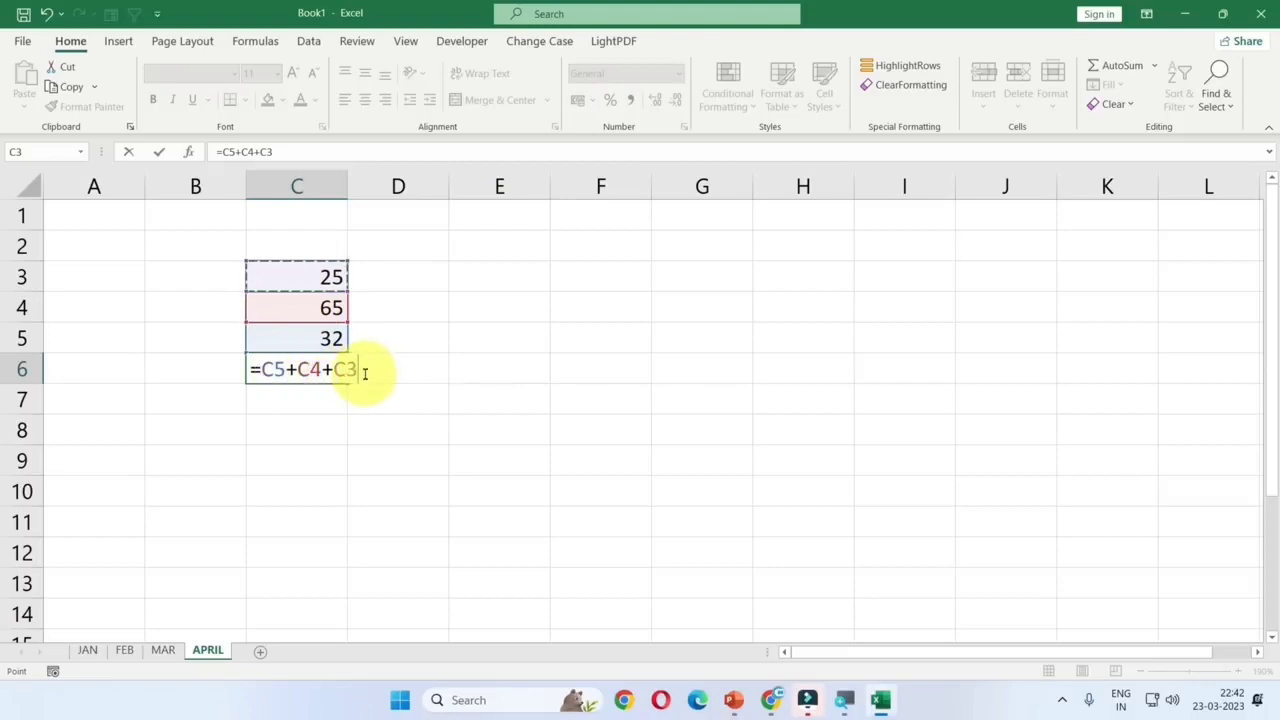
key(Return)
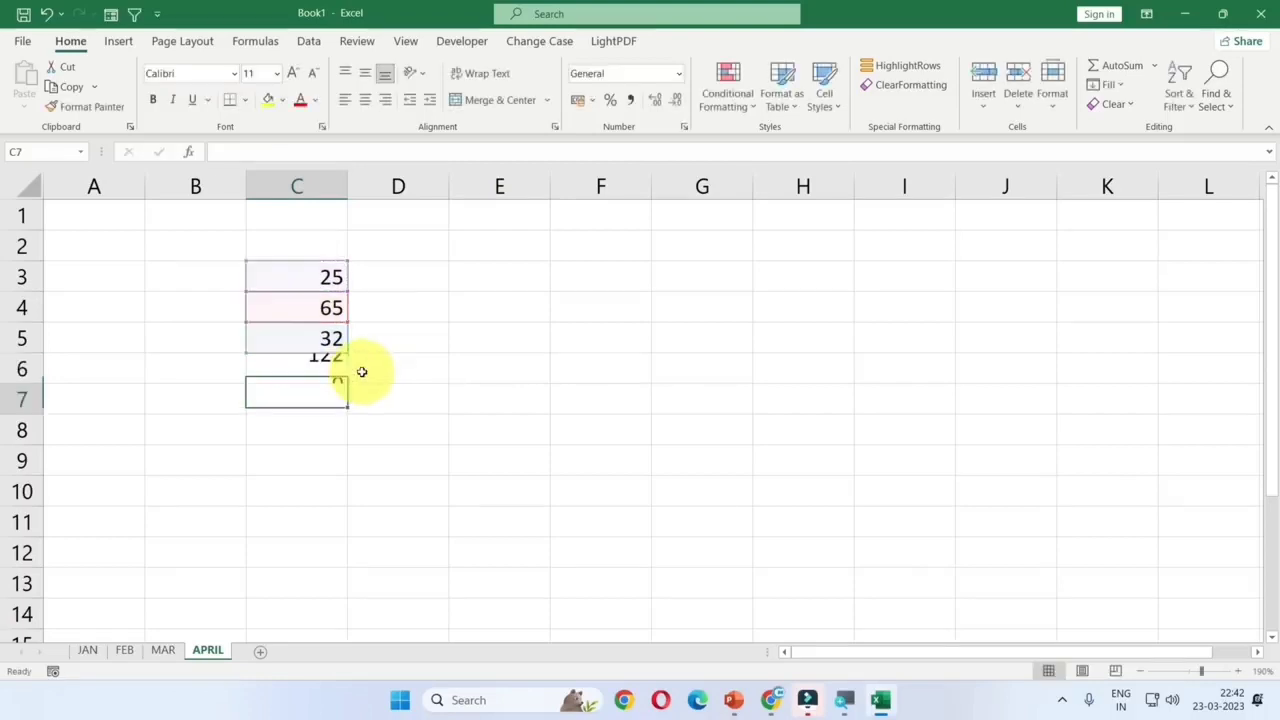
click(328, 371)
click(327, 371)
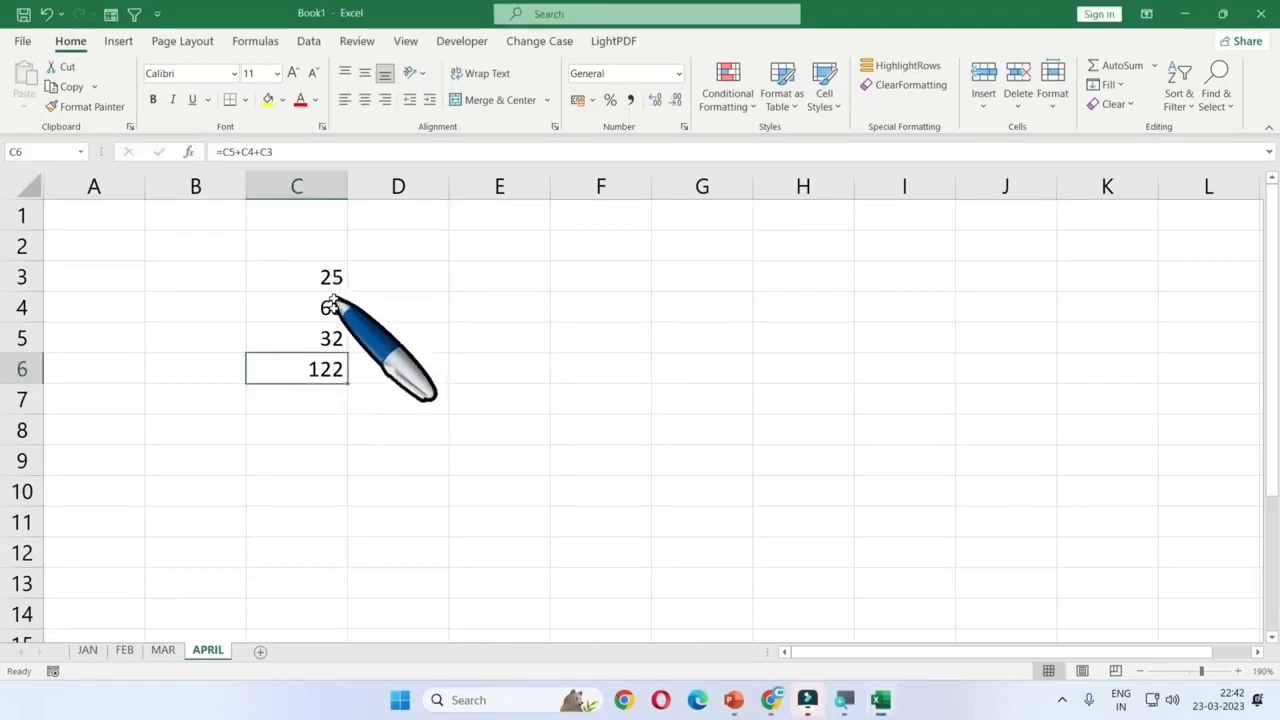
drag(325, 275, 327, 337)
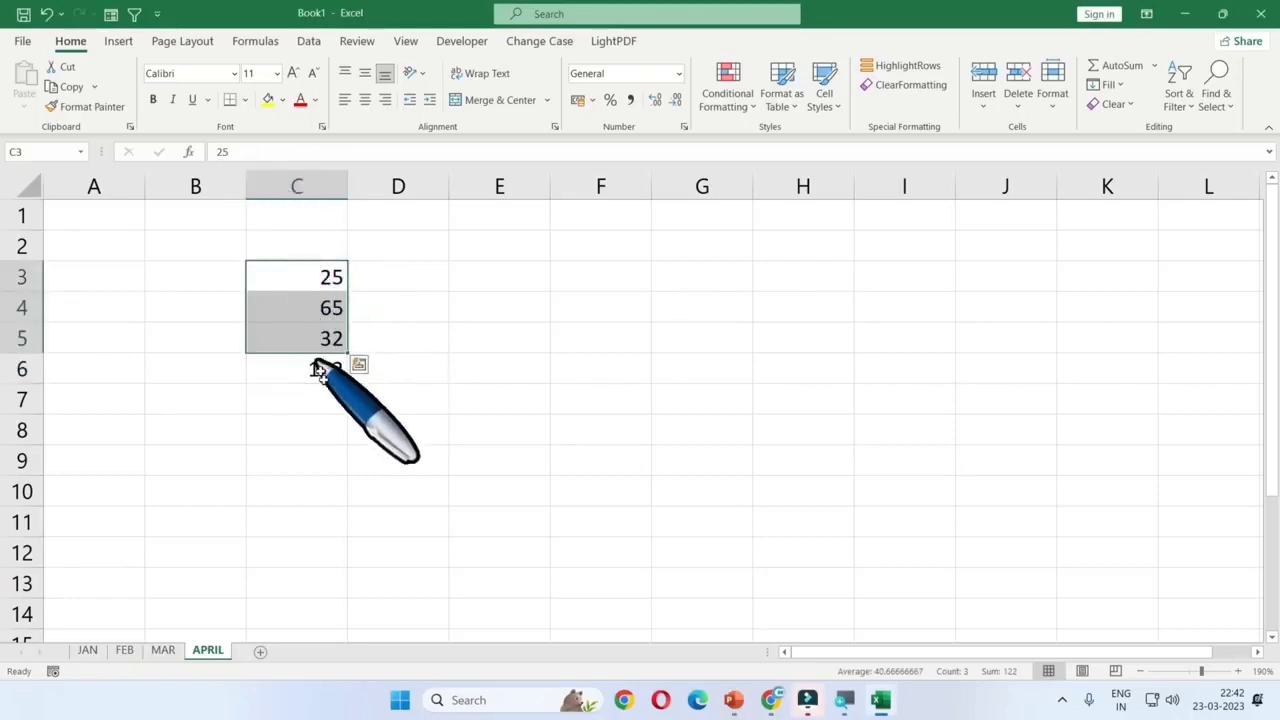
click(319, 369)
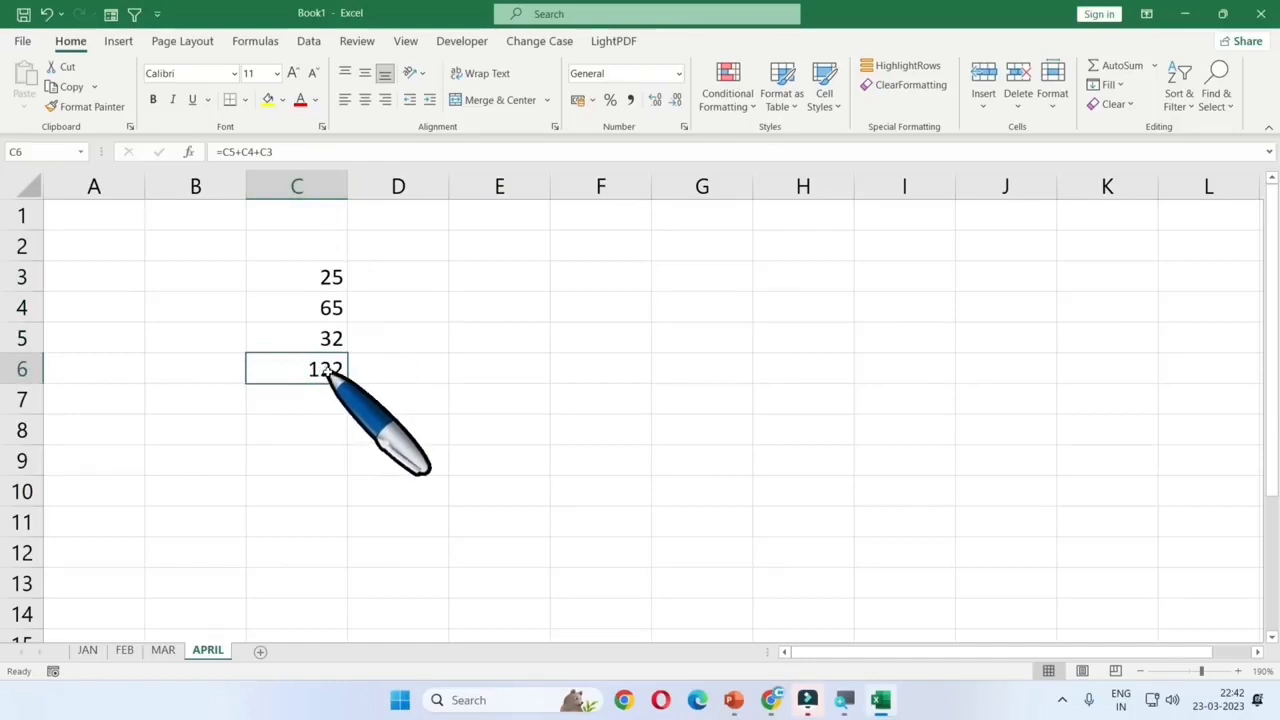
click(331, 279)
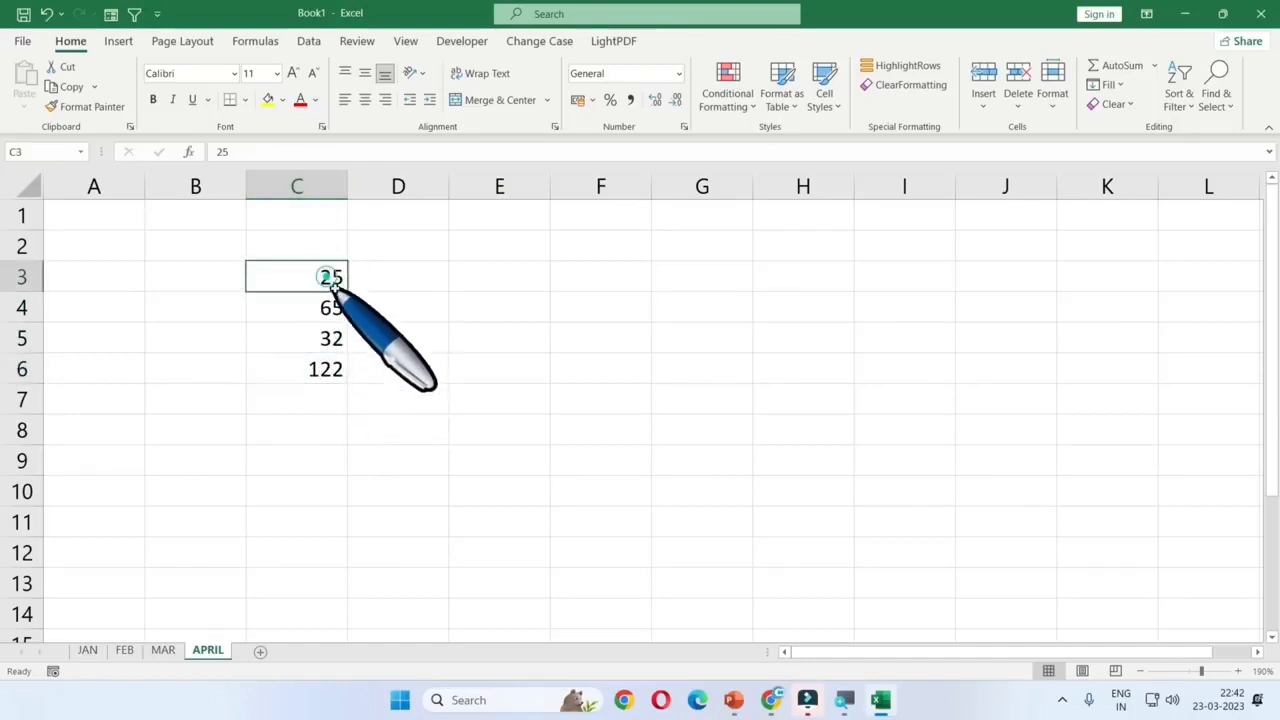
click(325, 306)
click(326, 337)
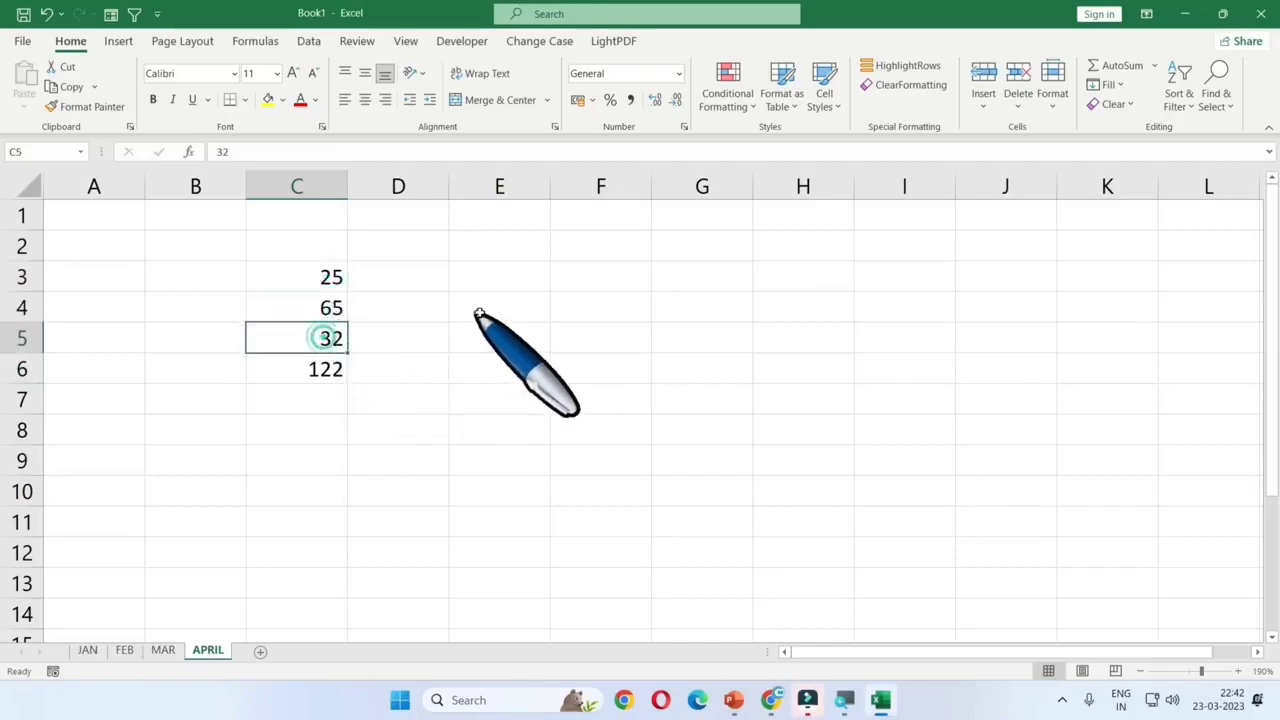
click(508, 280)
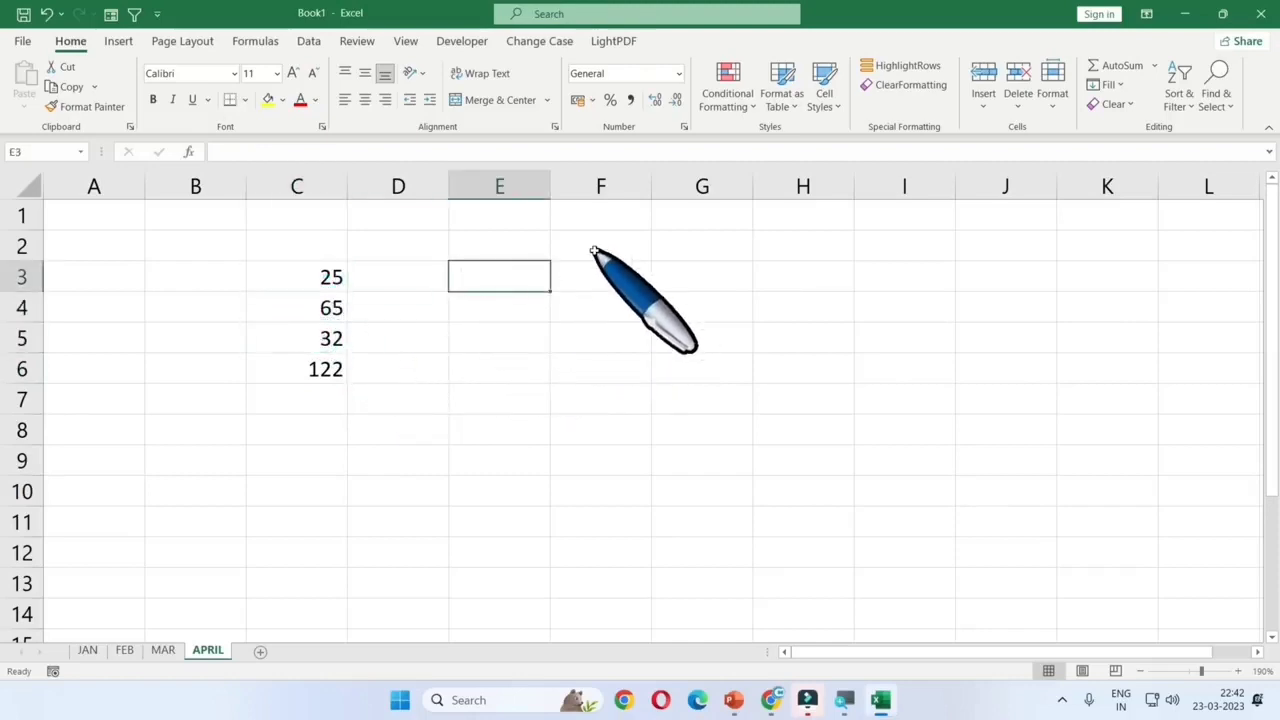
- Enter a person's name in cell E3
text(SATISH)
key(Return)
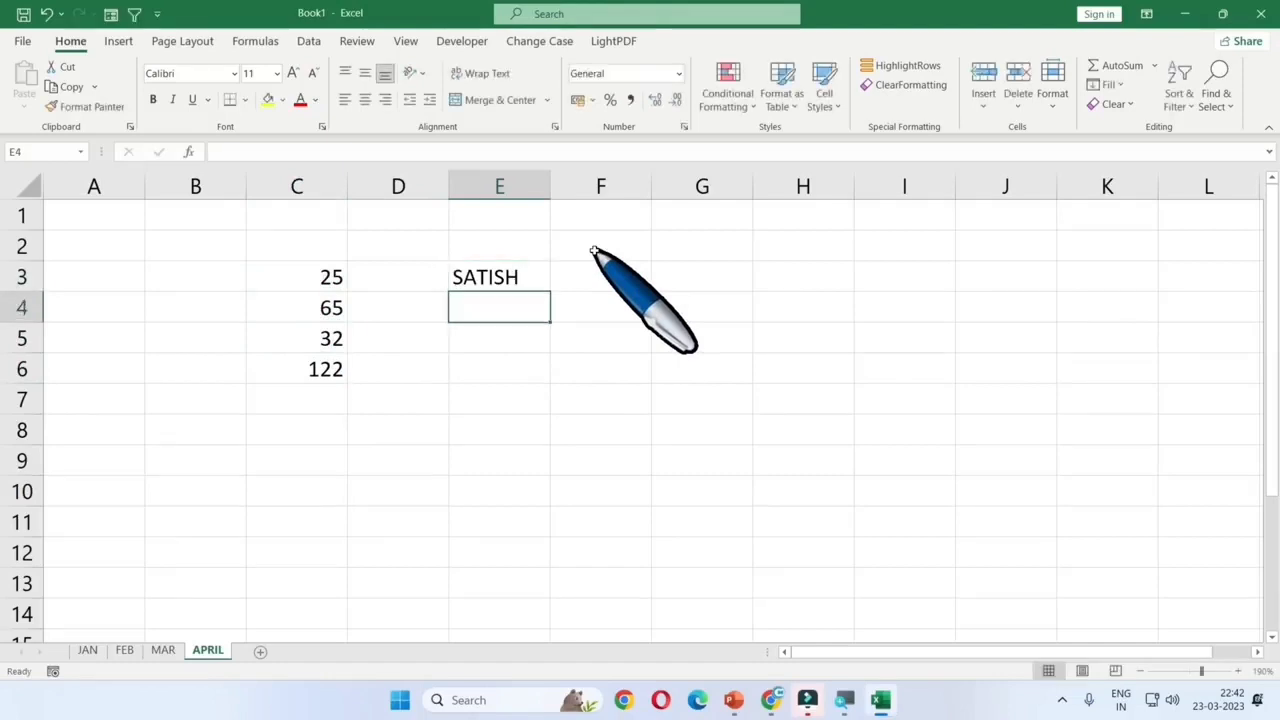
click(508, 277)
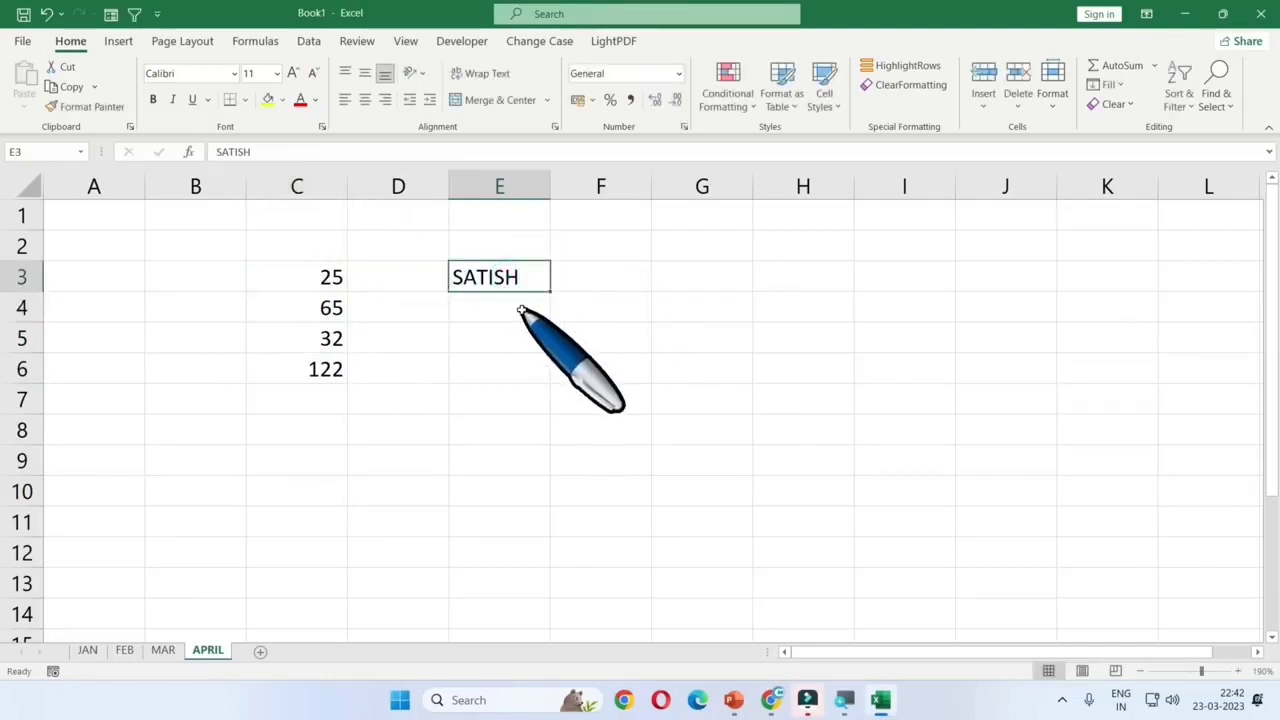
- Review the sum formula in C6 and select the range C3:C6
click(338, 367)
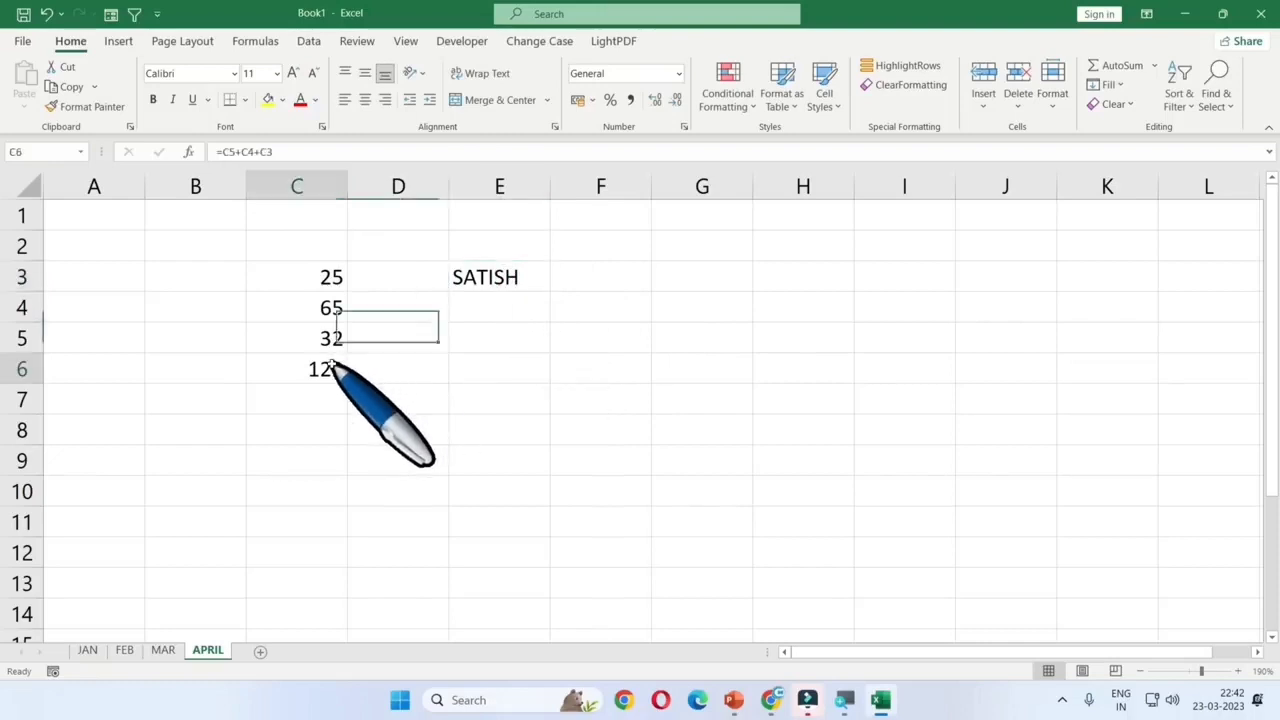
click(258, 155)
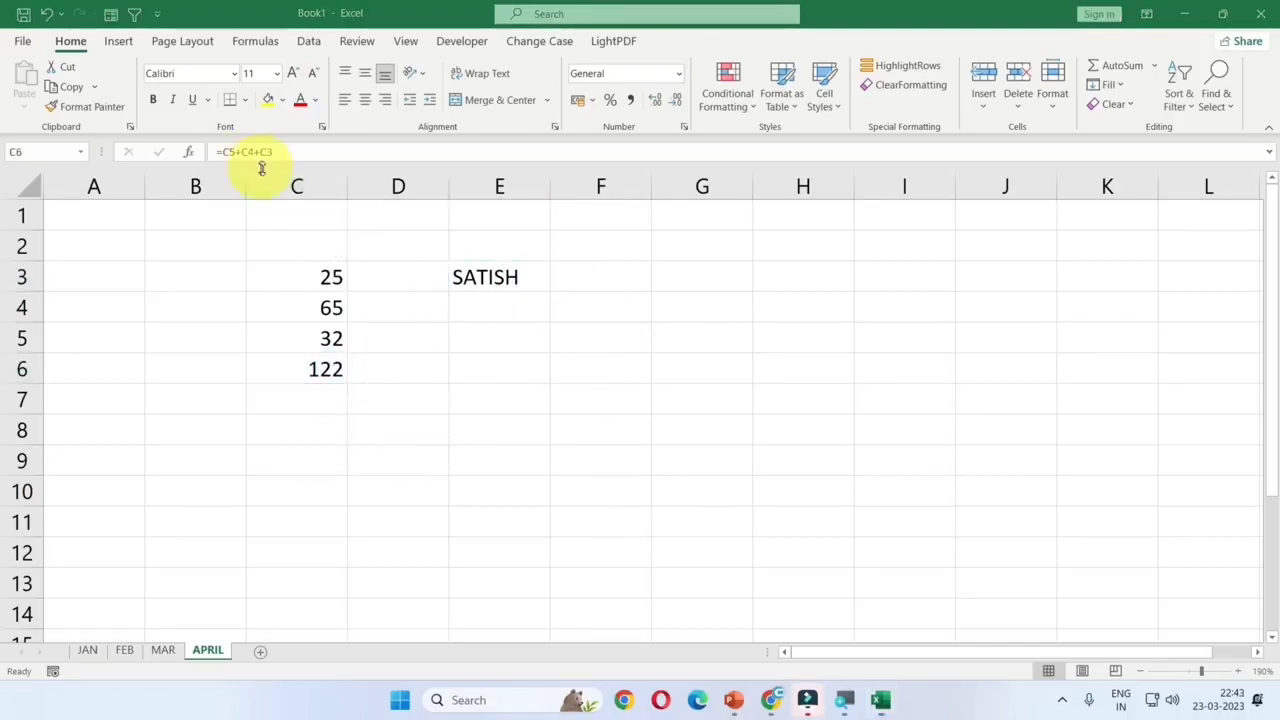
click(318, 370)
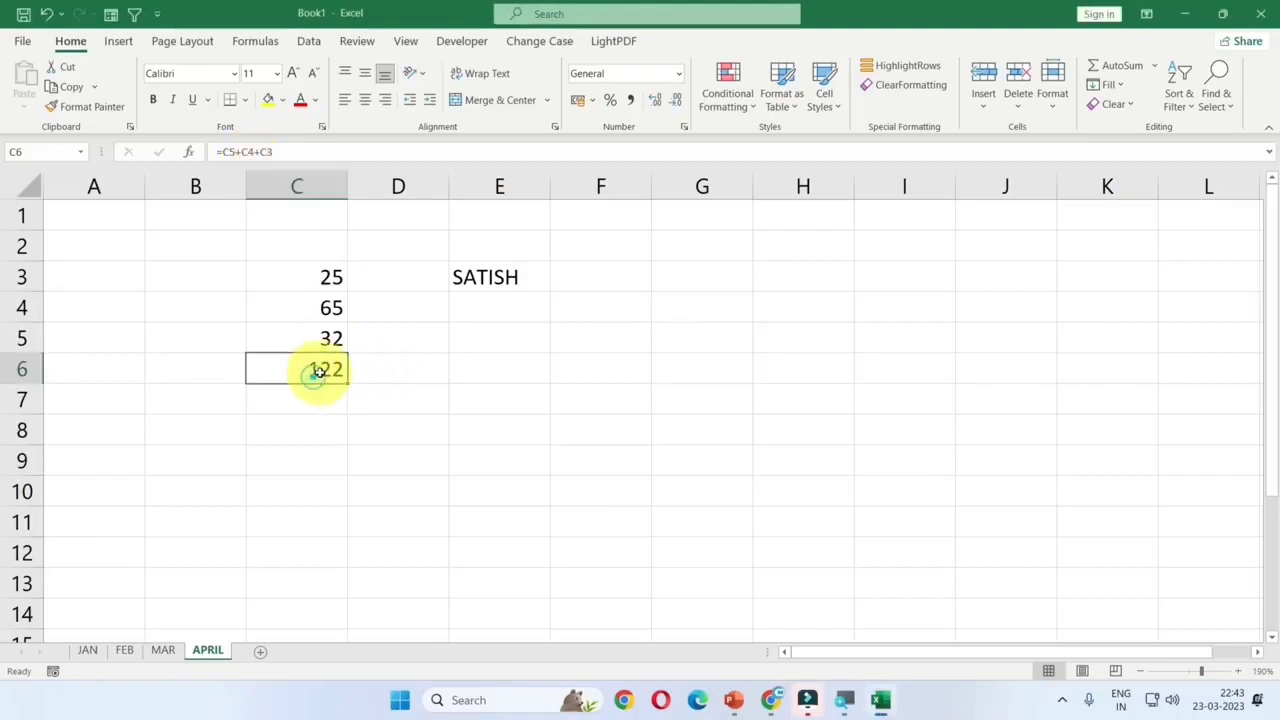
click(500, 278)
click(333, 370)
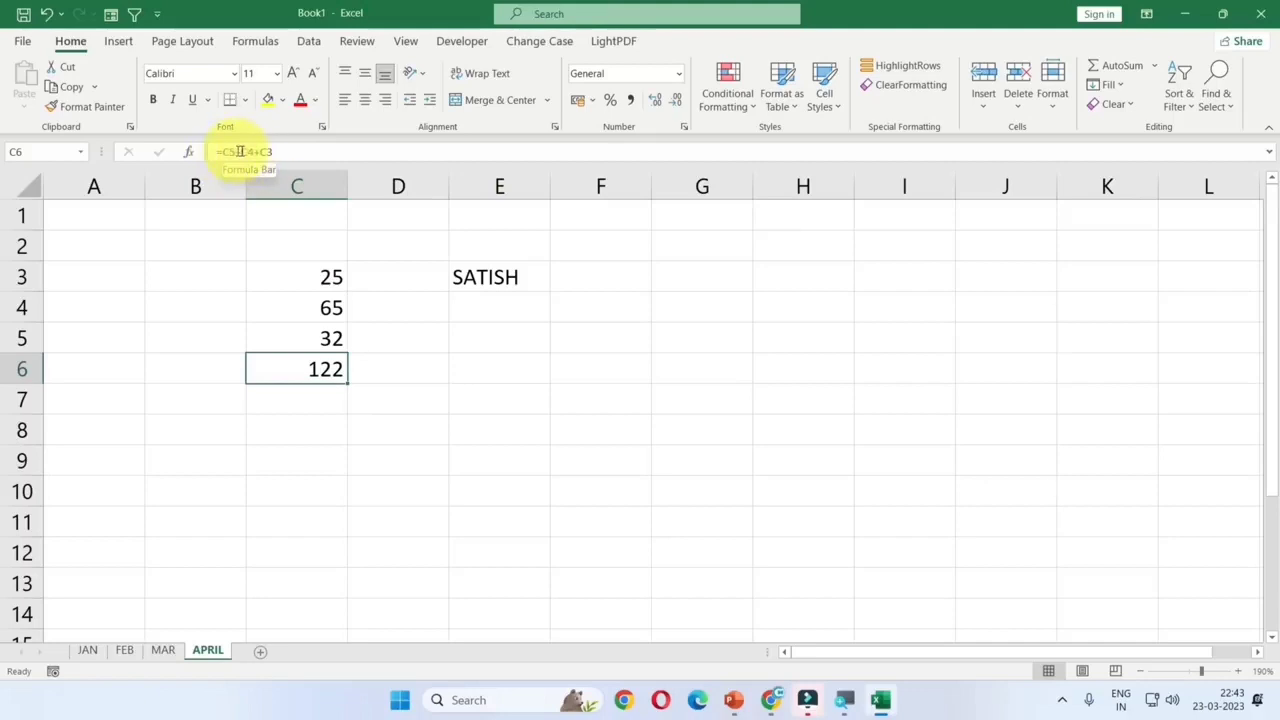
drag(298, 275, 298, 370)
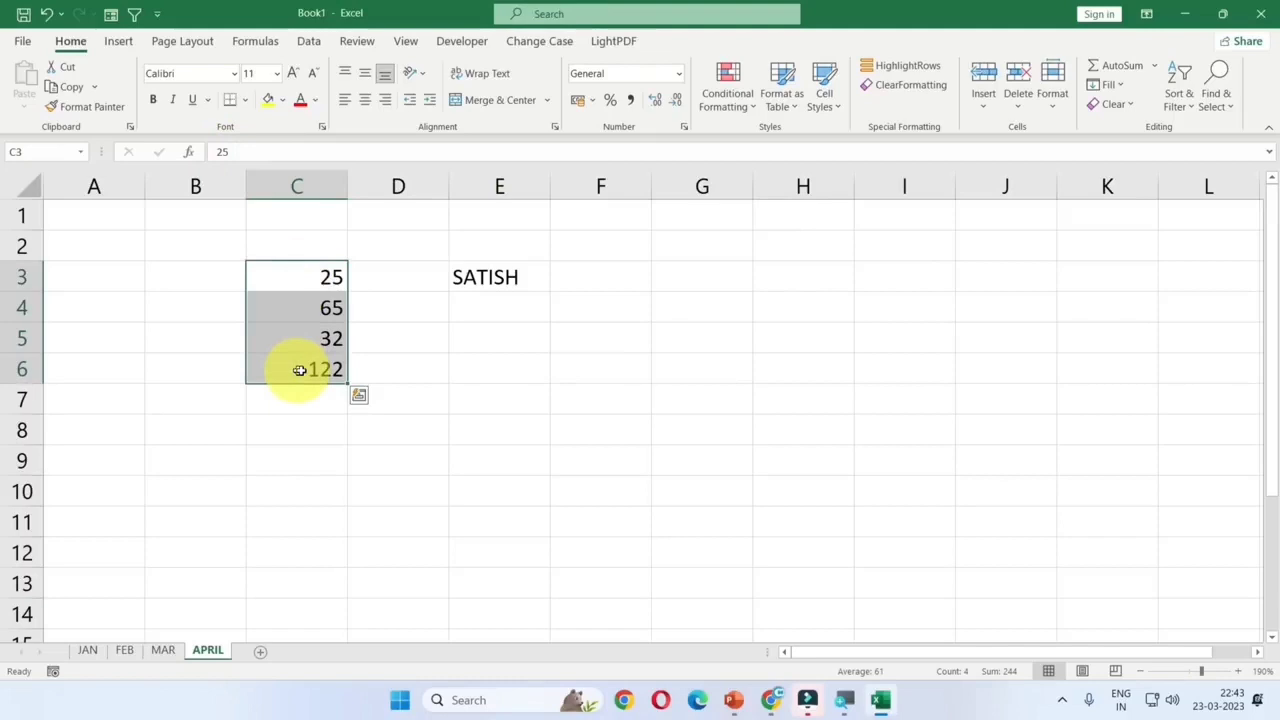
click(300, 370)
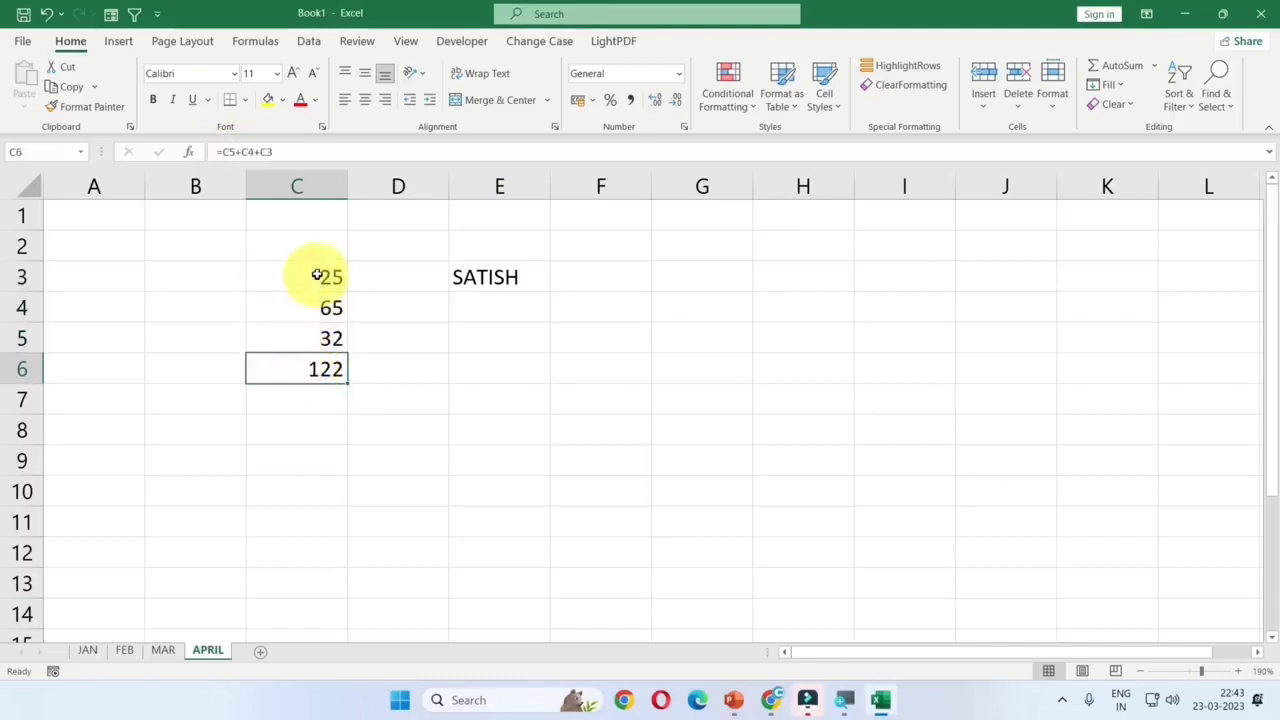
drag(315, 274, 320, 360)
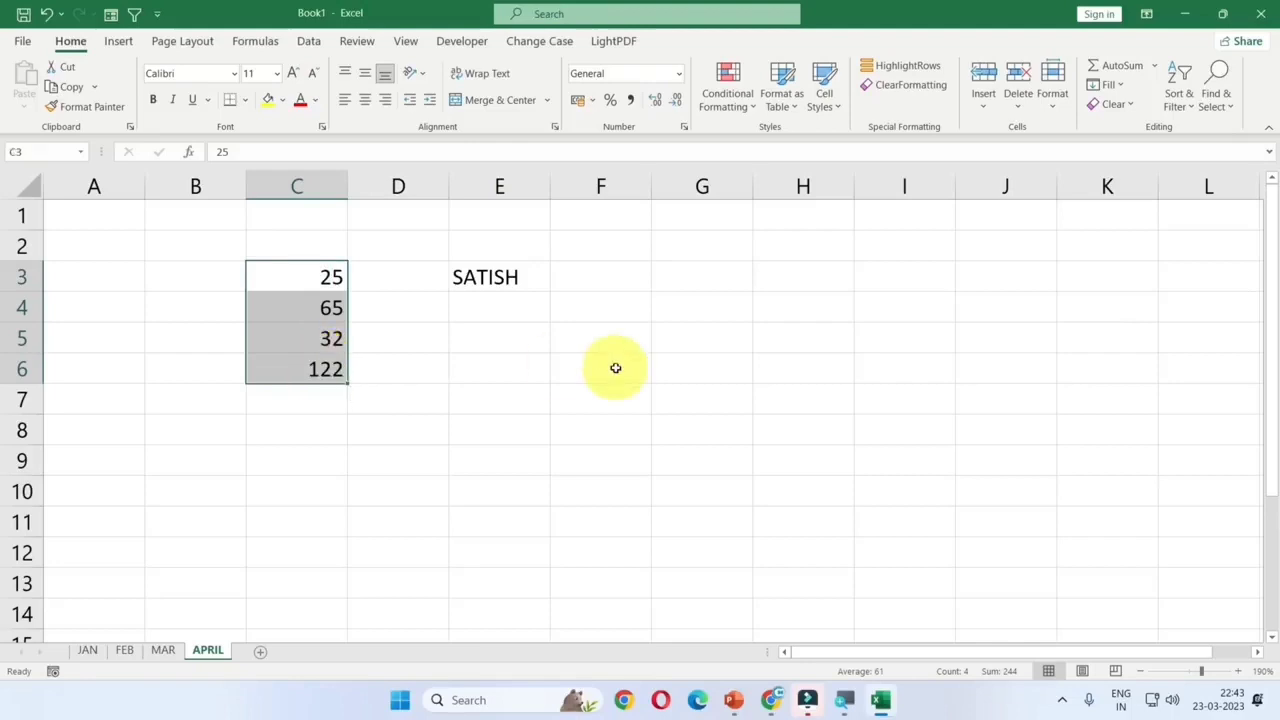
- Enter SDFD in E5 and 45 in E6
click(523, 344)
text(SDF)
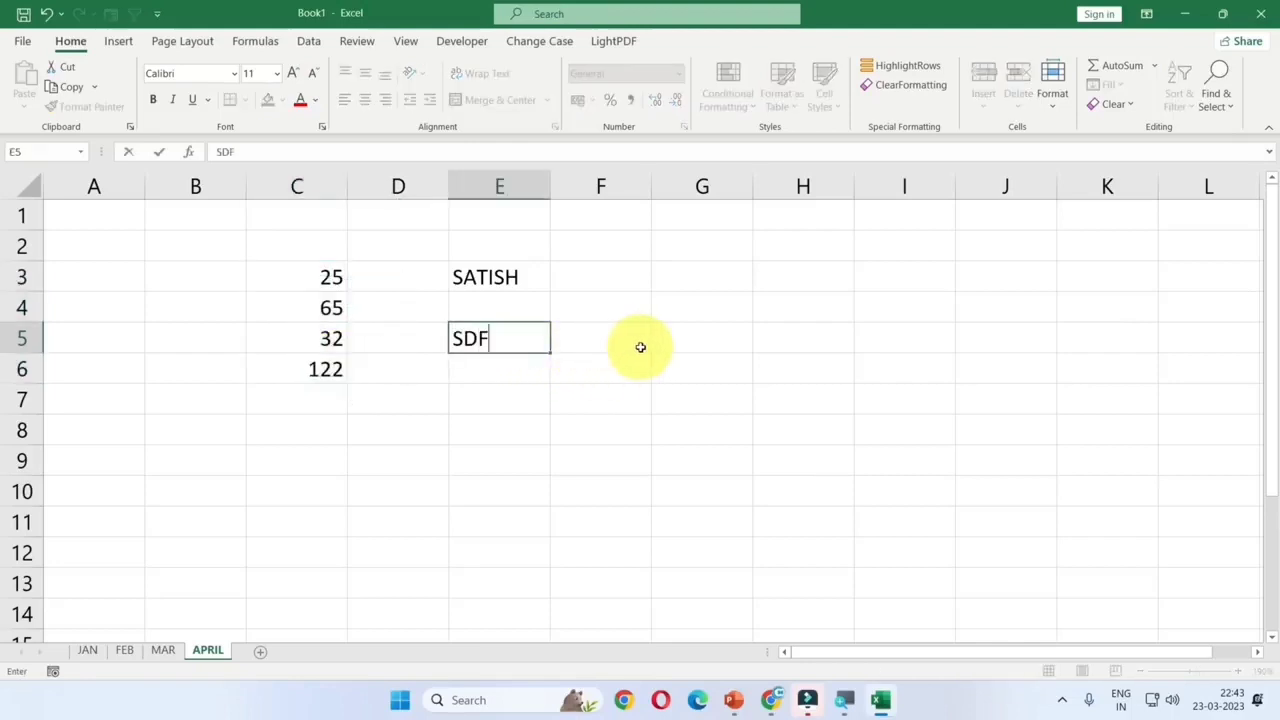
text(D)
click(540, 396)
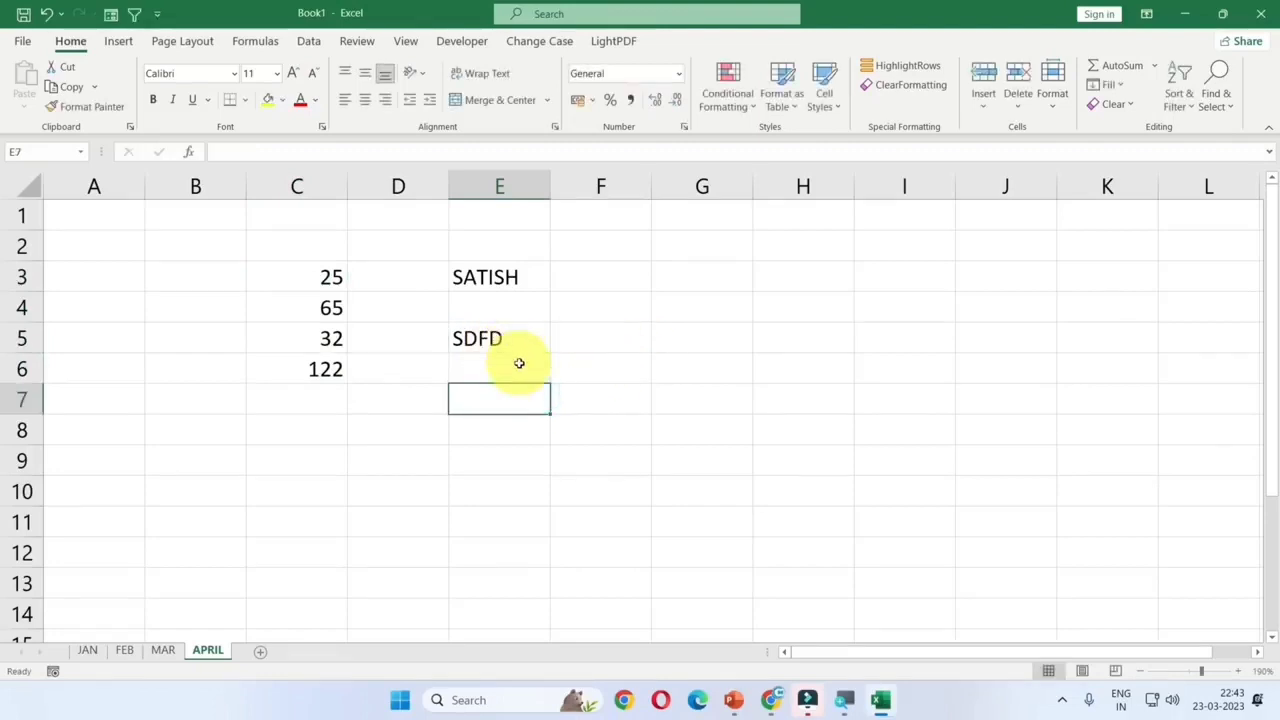
click(514, 360)
text(45)
key(Return)
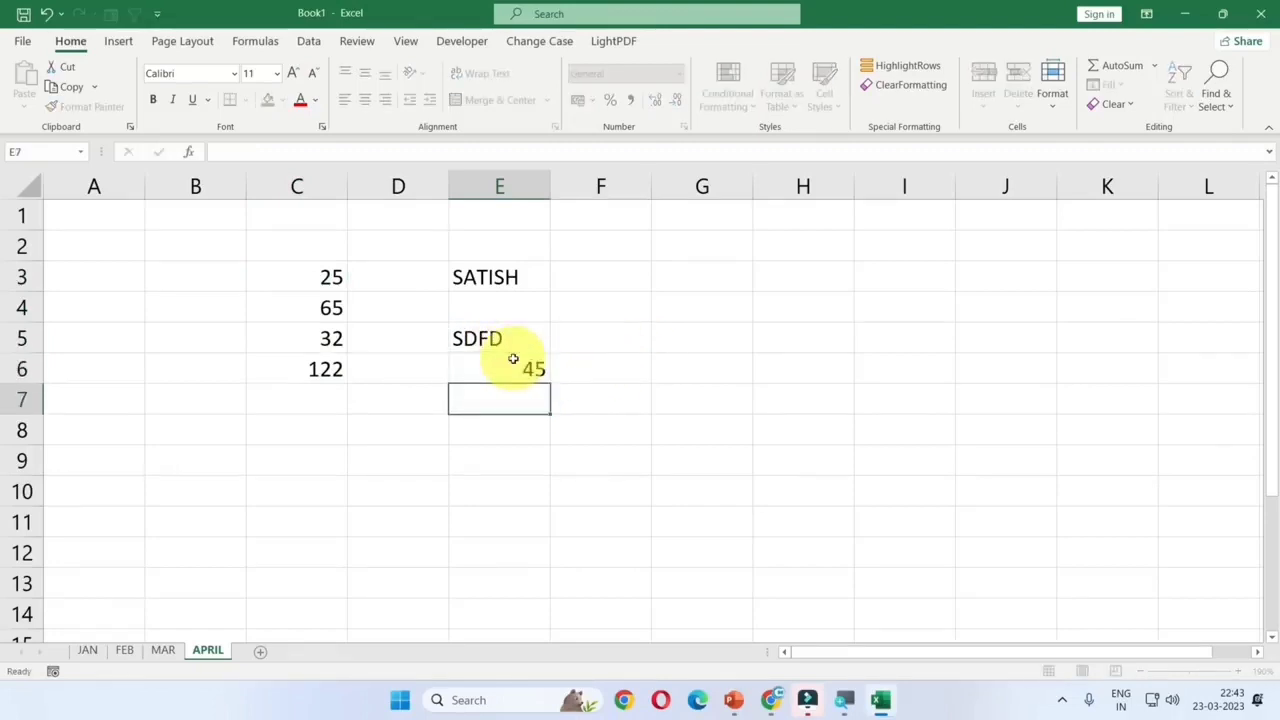
click(511, 340)
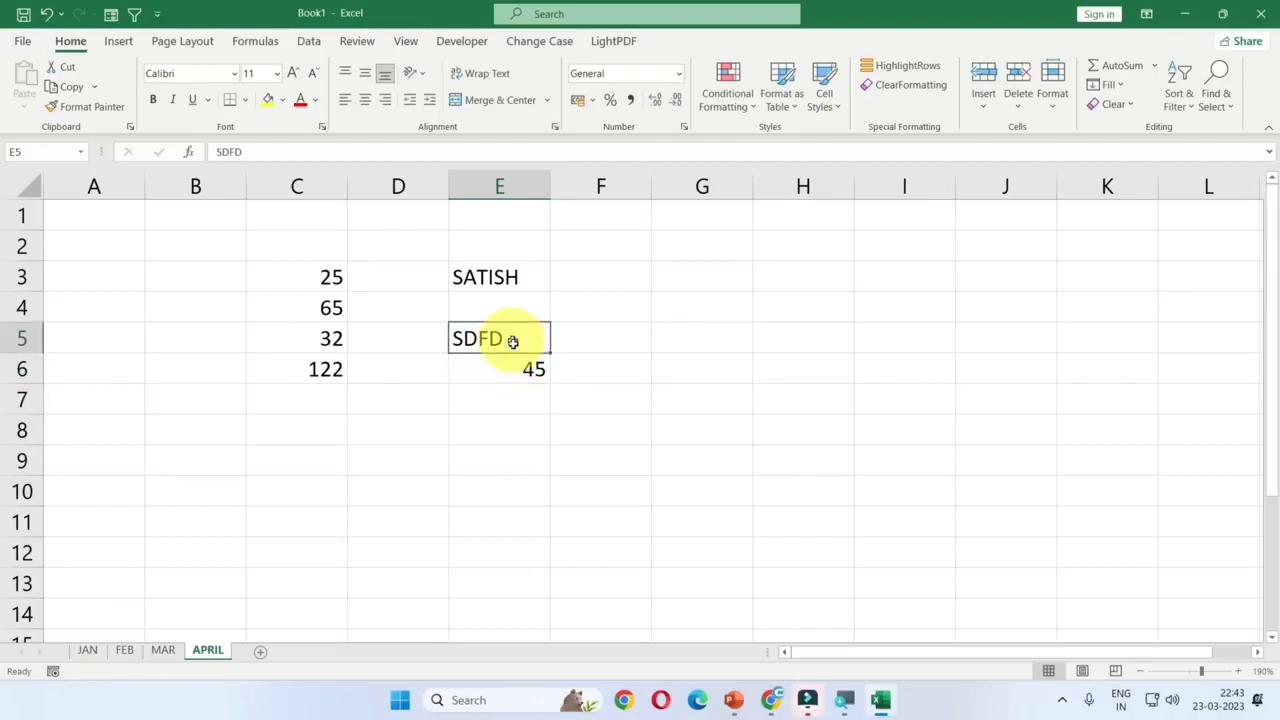
click(512, 370)
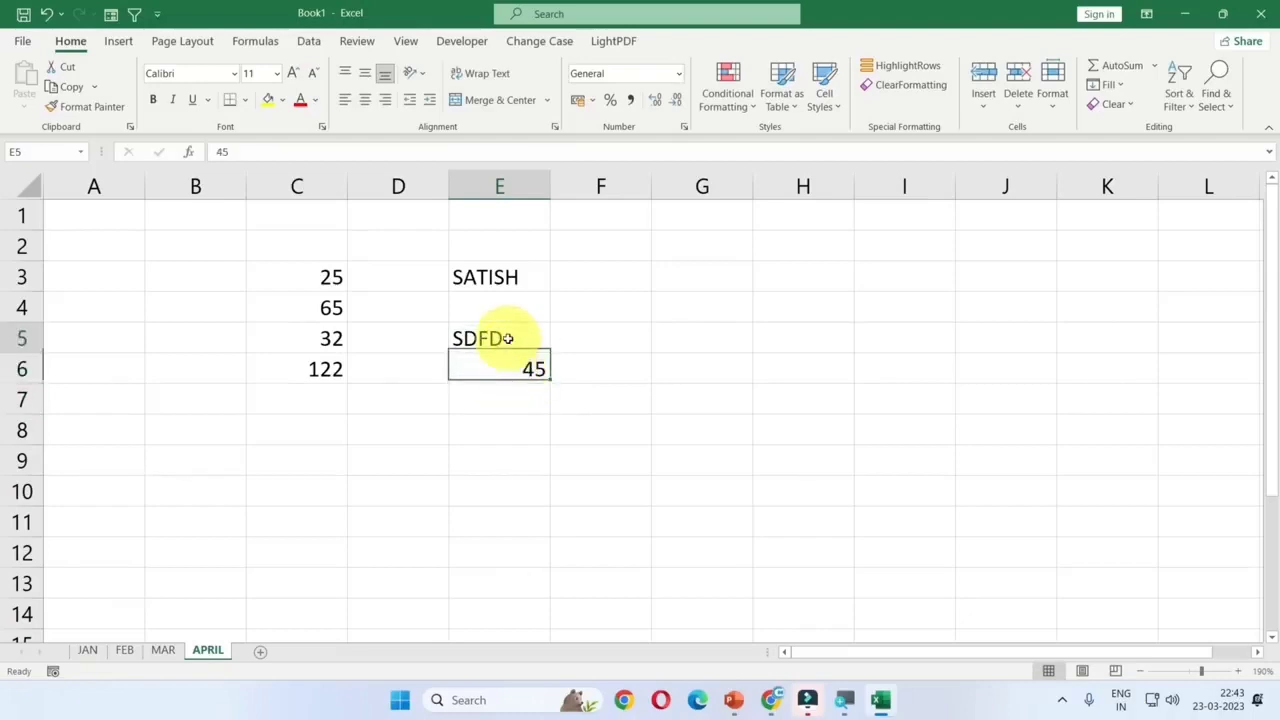
click(494, 338)
- Enter =E5+E6 in E7, which returns #VALUE!
click(516, 397)
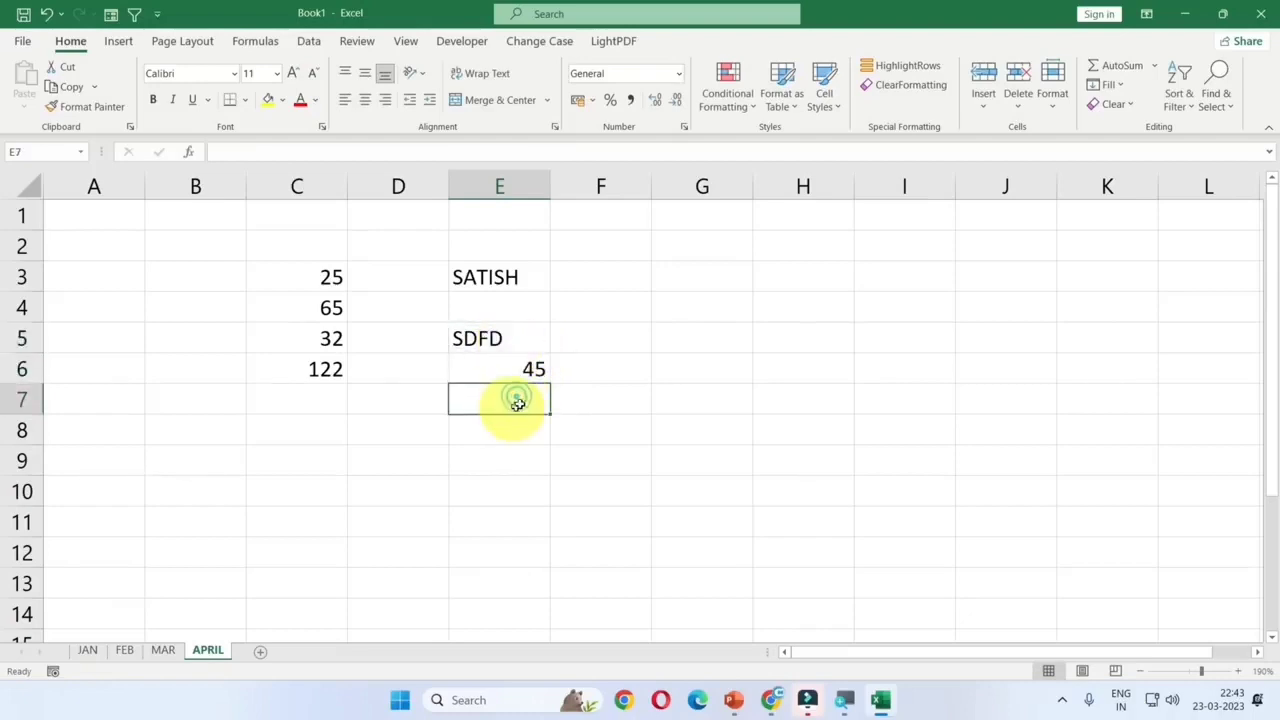
text(=)
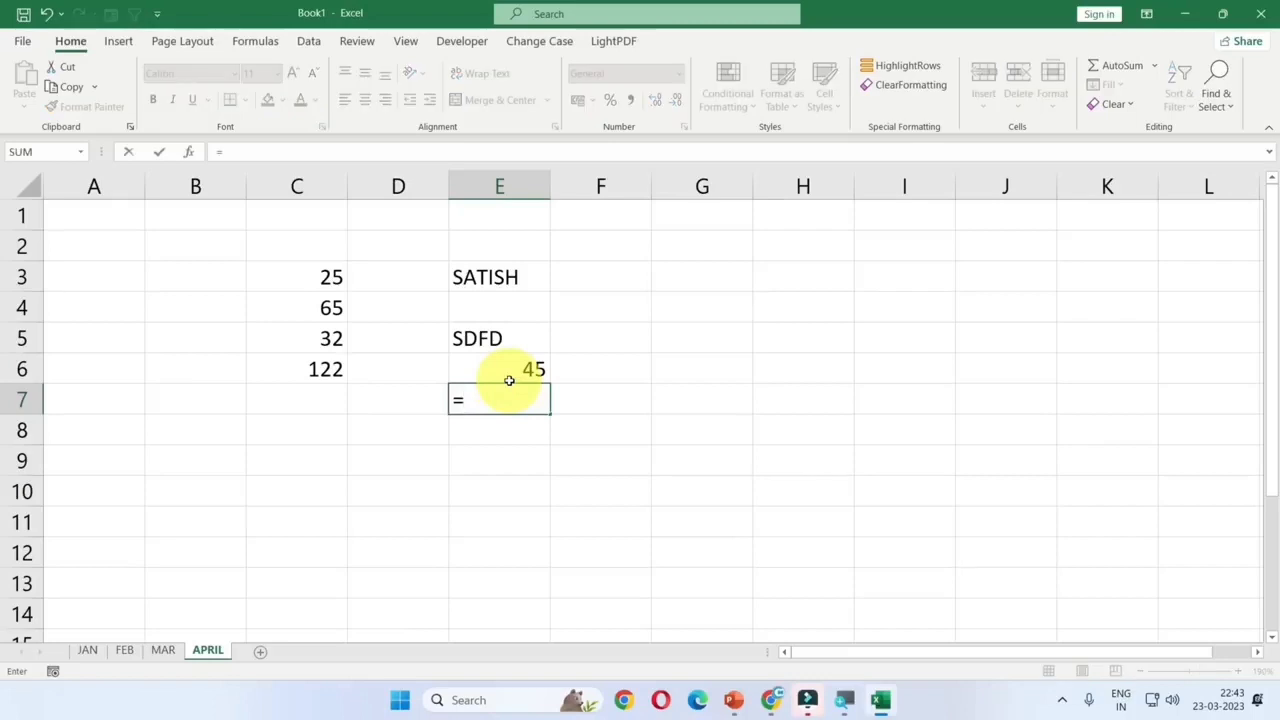
click(490, 334)
text(+)
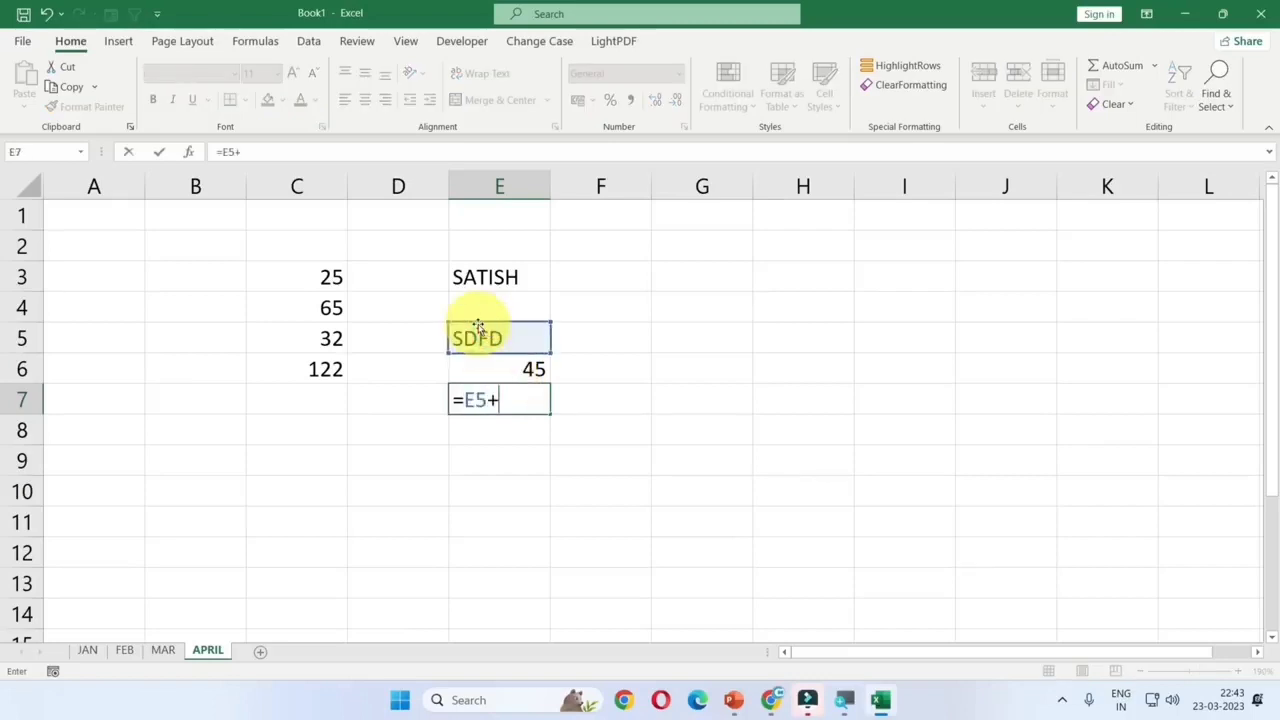
click(482, 362)
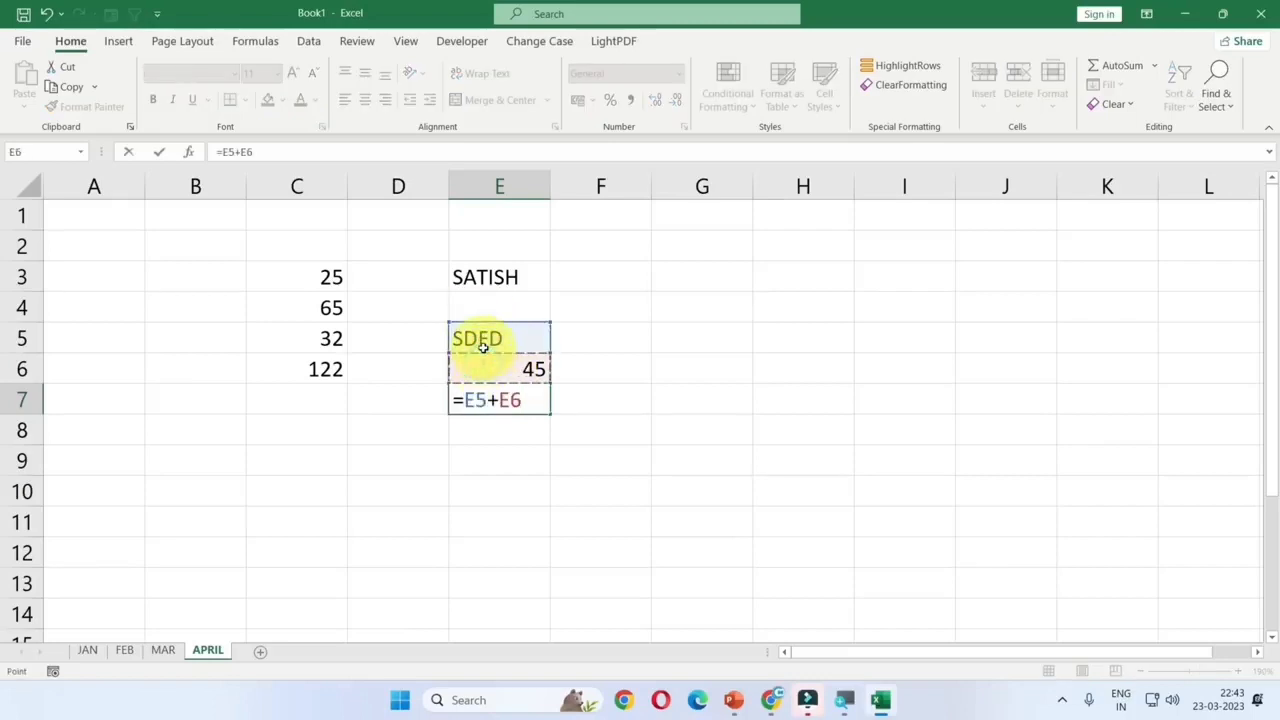
key(Return)
click(525, 398)
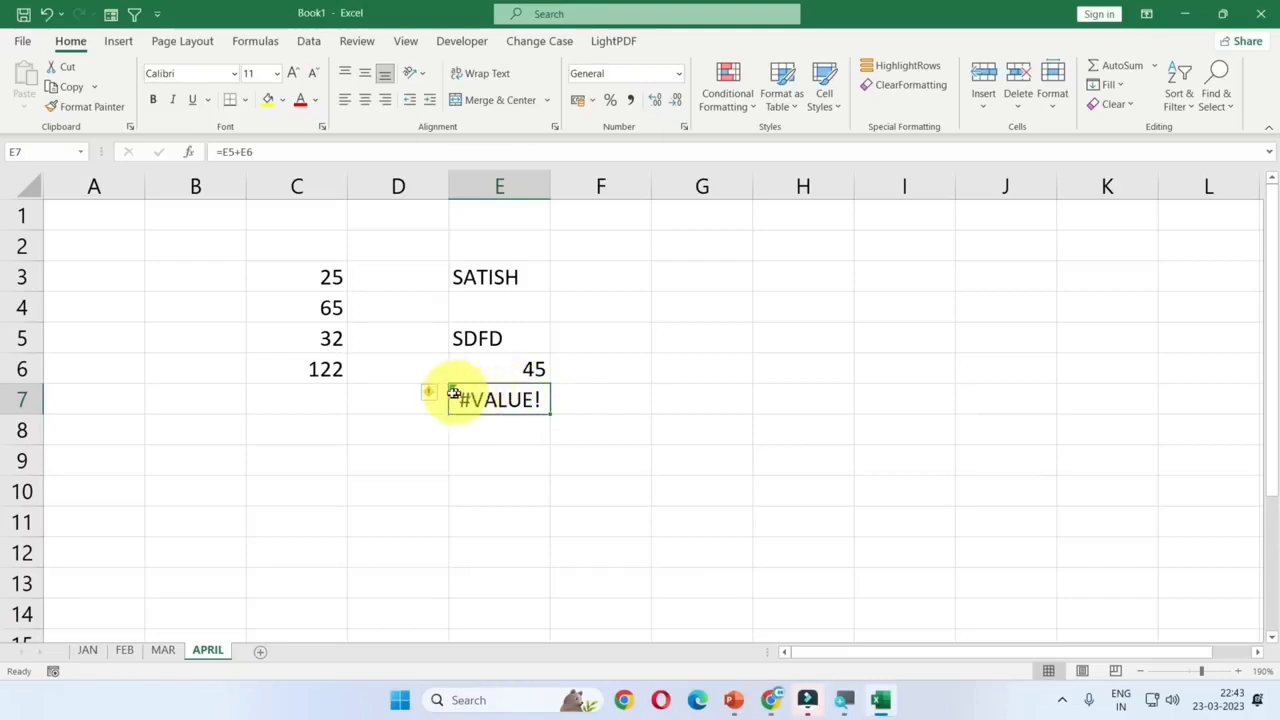
- Replace SDFD in E5 with 45, fixing the #VALUE! error
click(437, 394)
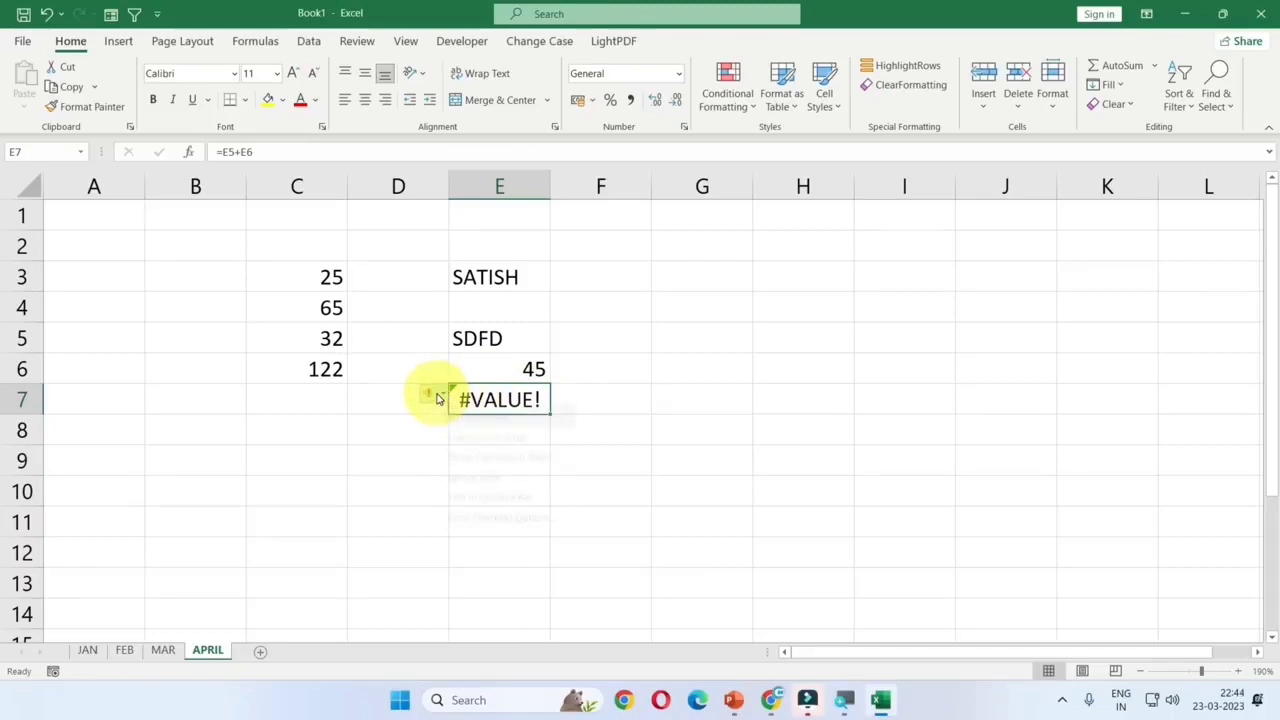
click(486, 393)
click(505, 338)
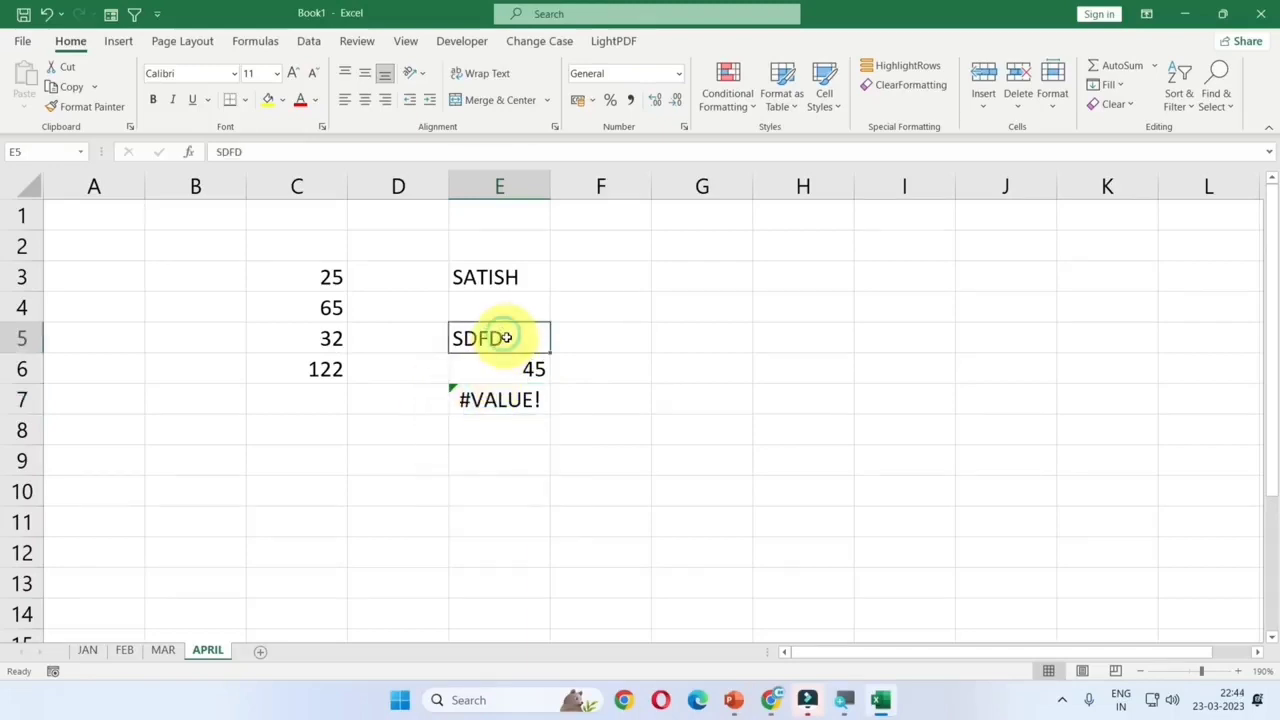
text(45)
key(Return)
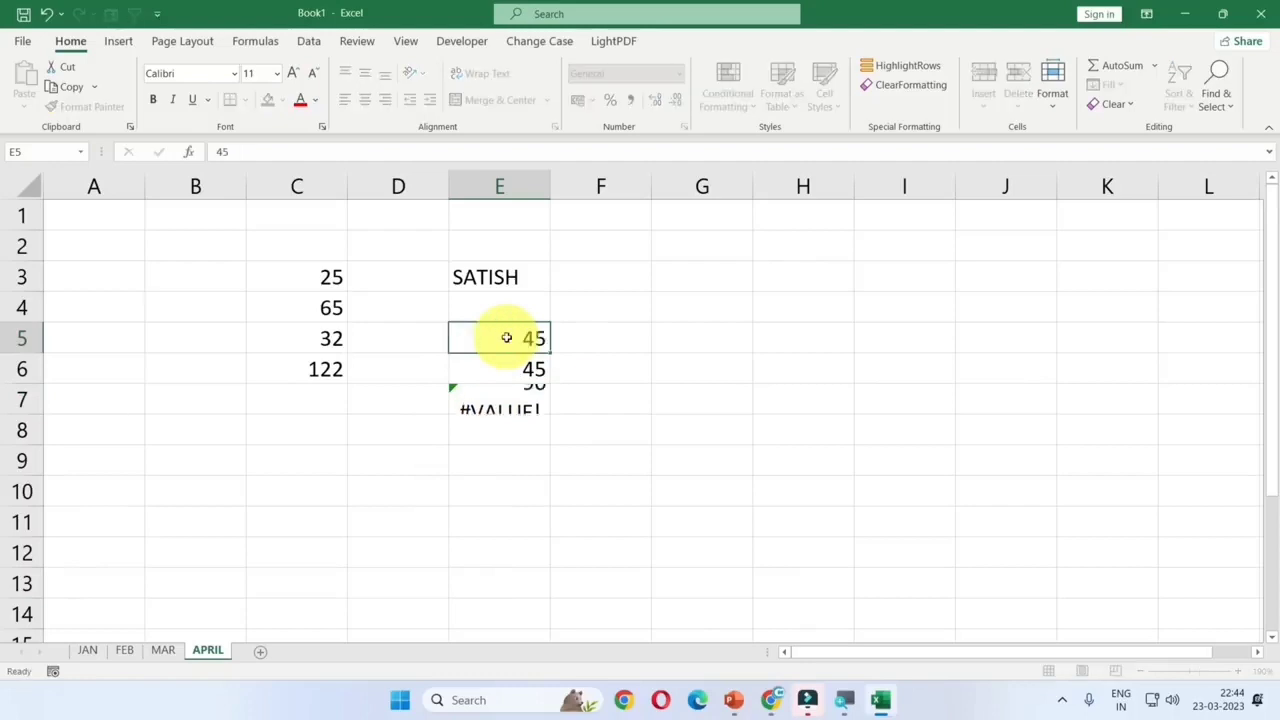
- Check E7's =E5+E6 formula, now showing 90, and select C3:E8
click(494, 402)
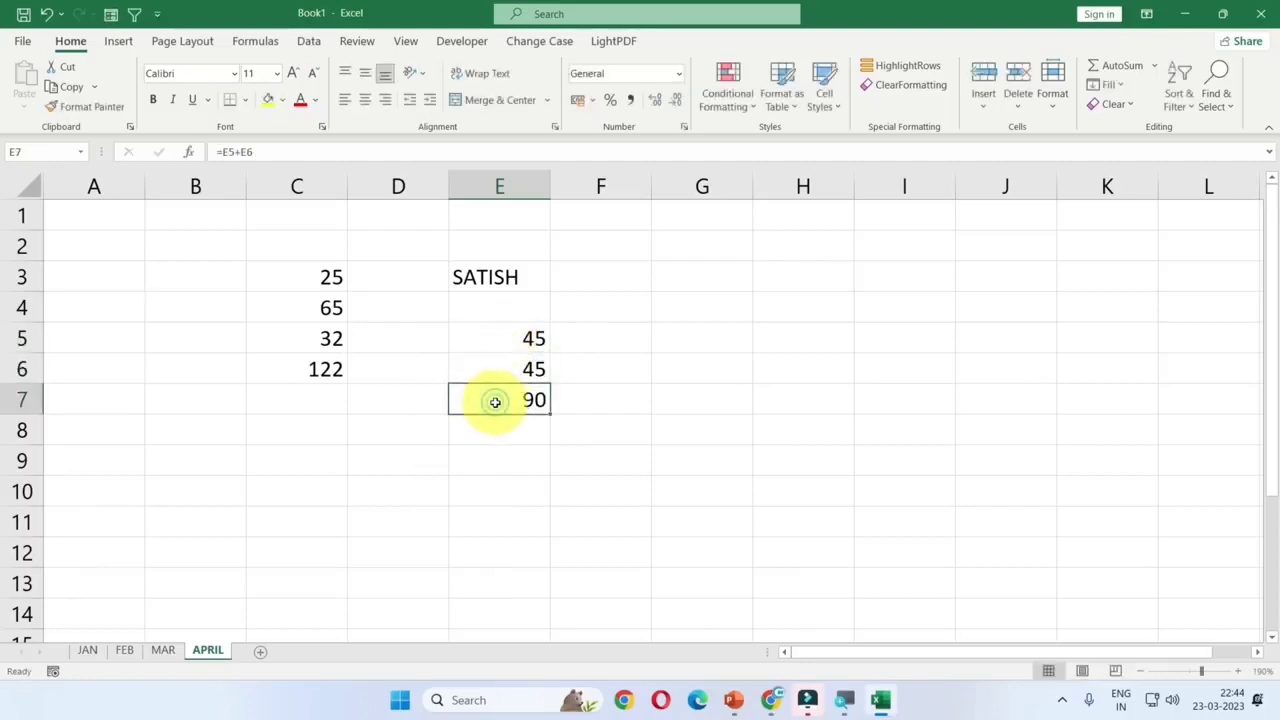
double_click(494, 402)
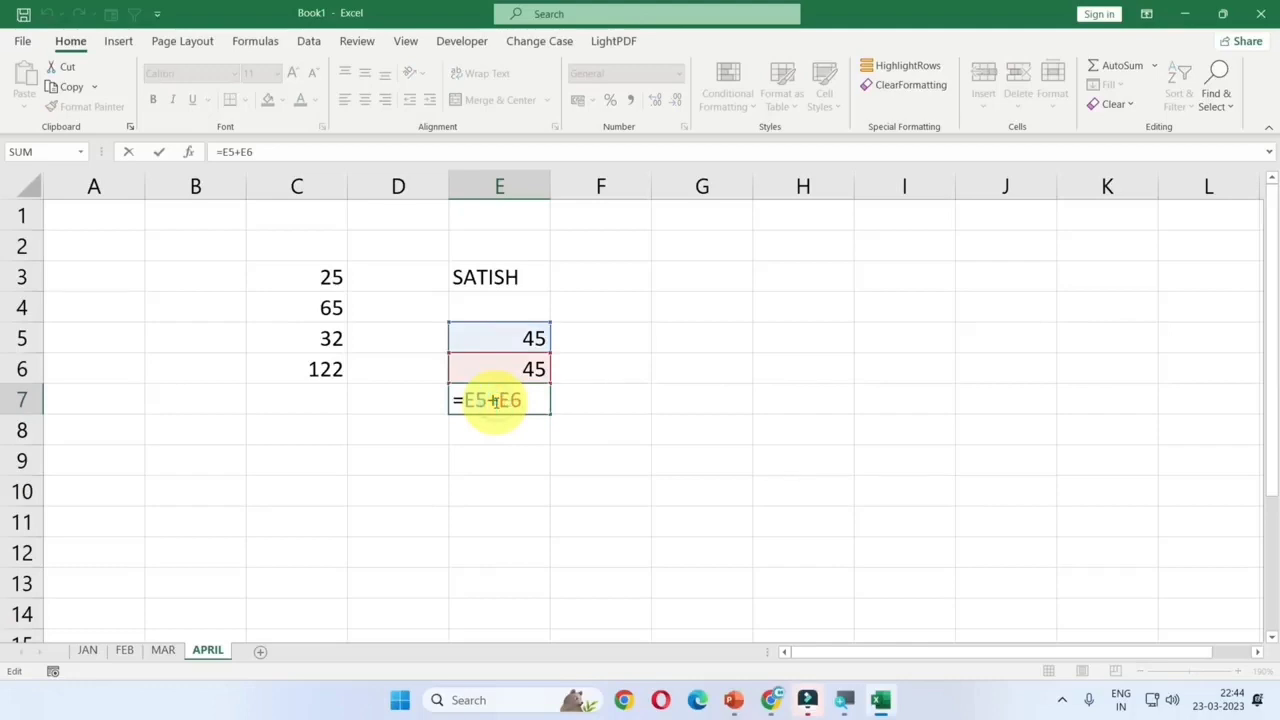
key(Escape)
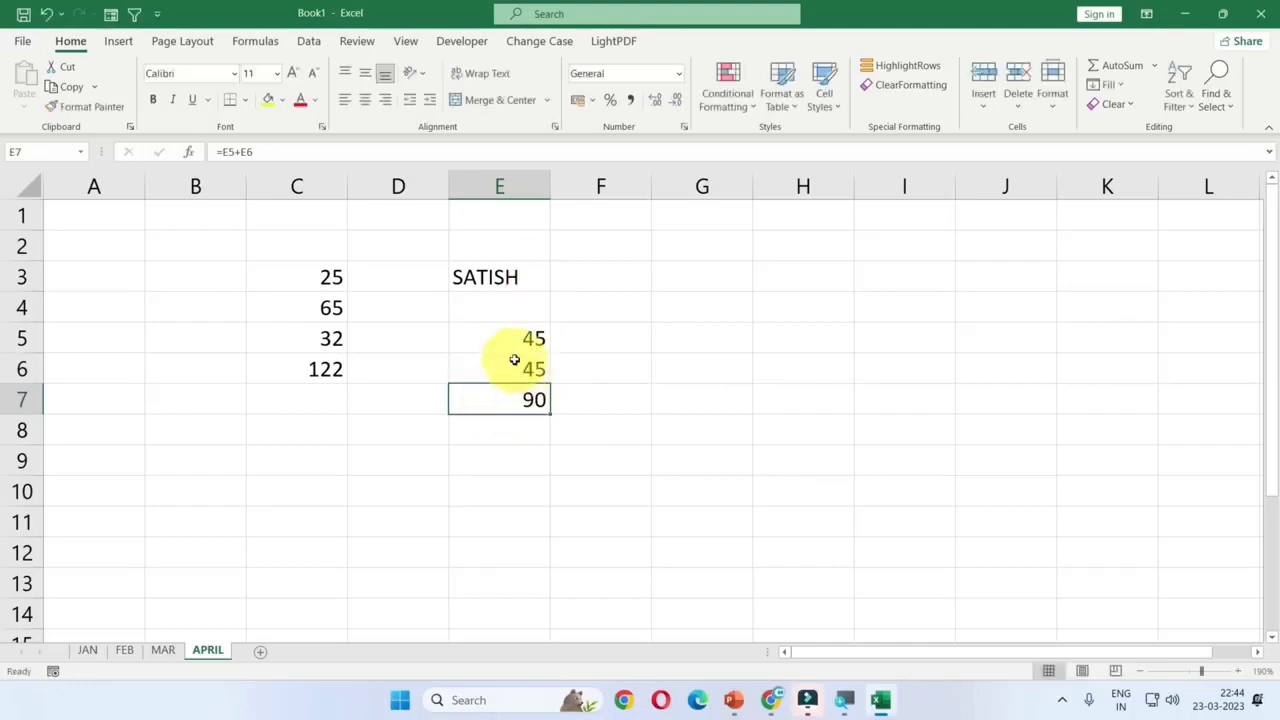
drag(294, 282, 530, 428)
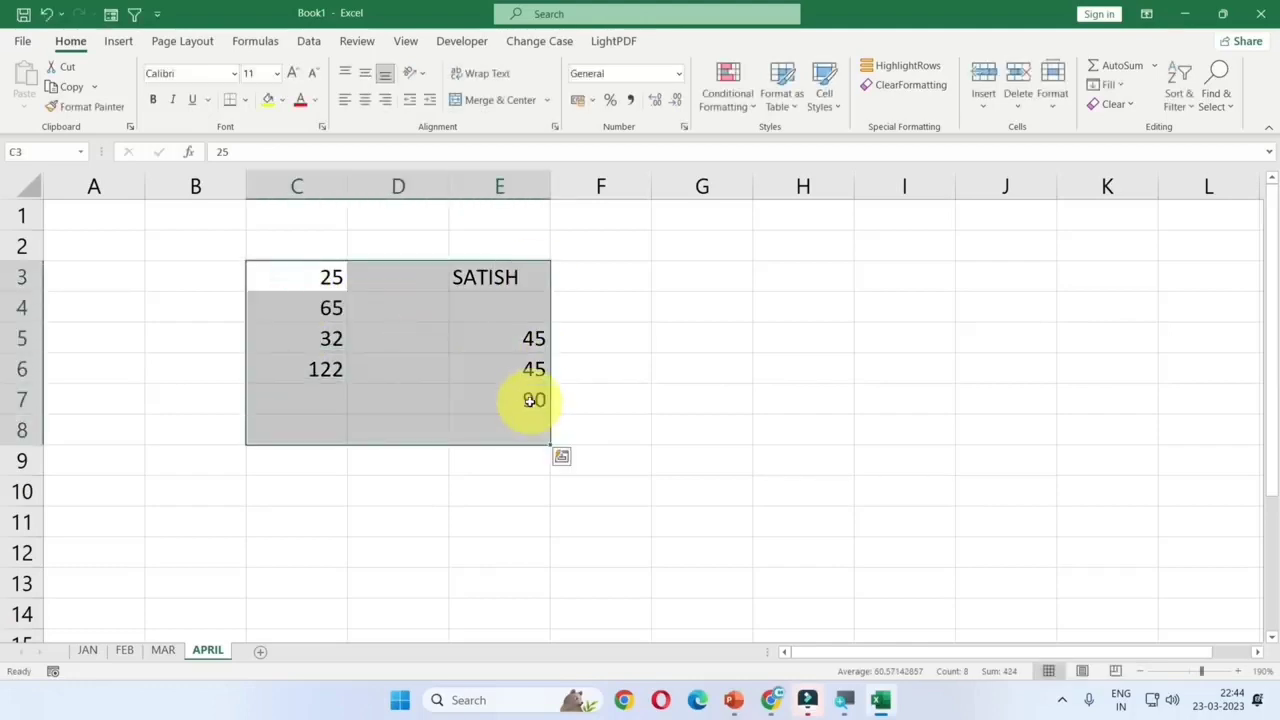
- Delete the numbers, name and formulas in C3:E8, then select cell C4
key(Delete)
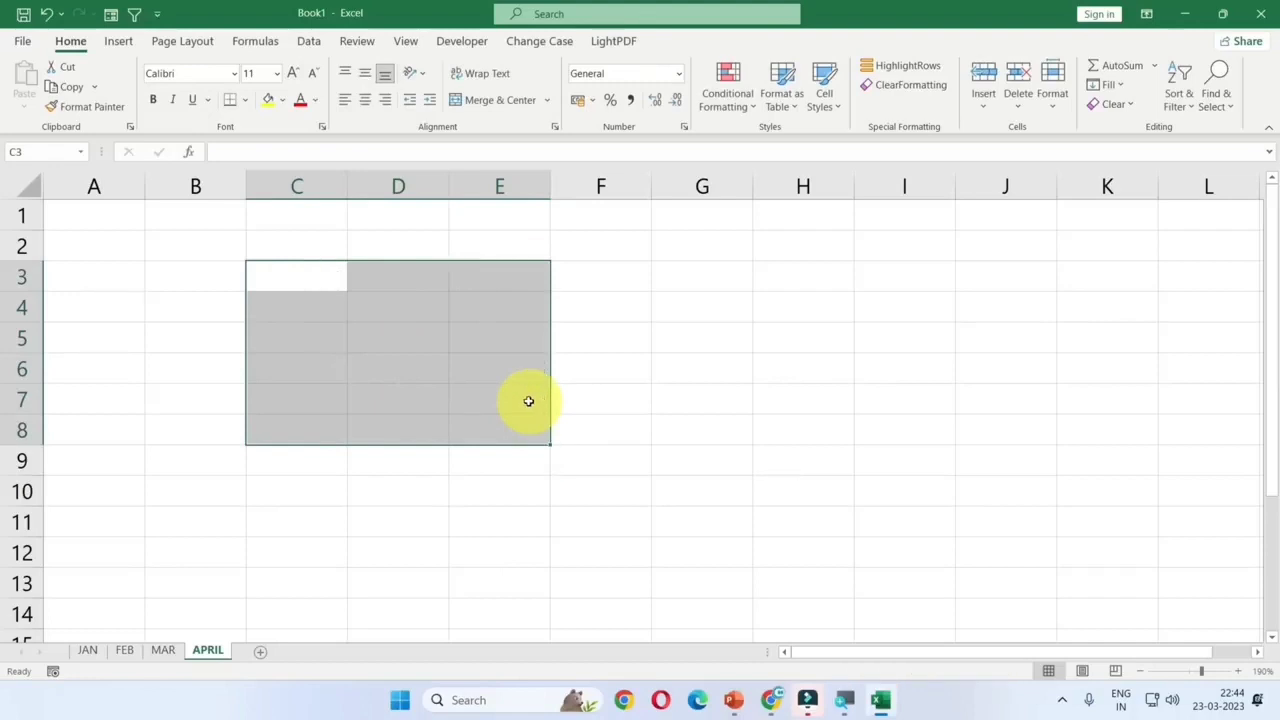
click(285, 294)
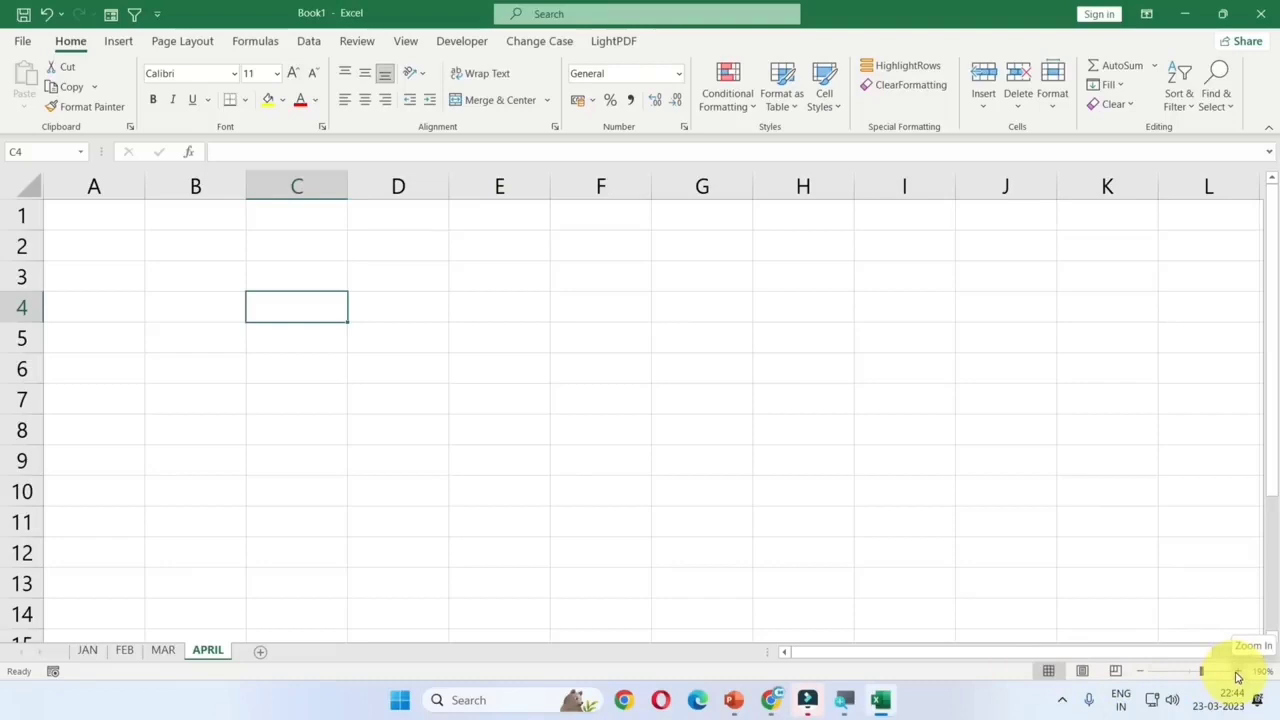
click(1237, 677)
click(1237, 677)
click(1237, 677)
click(1237, 677)
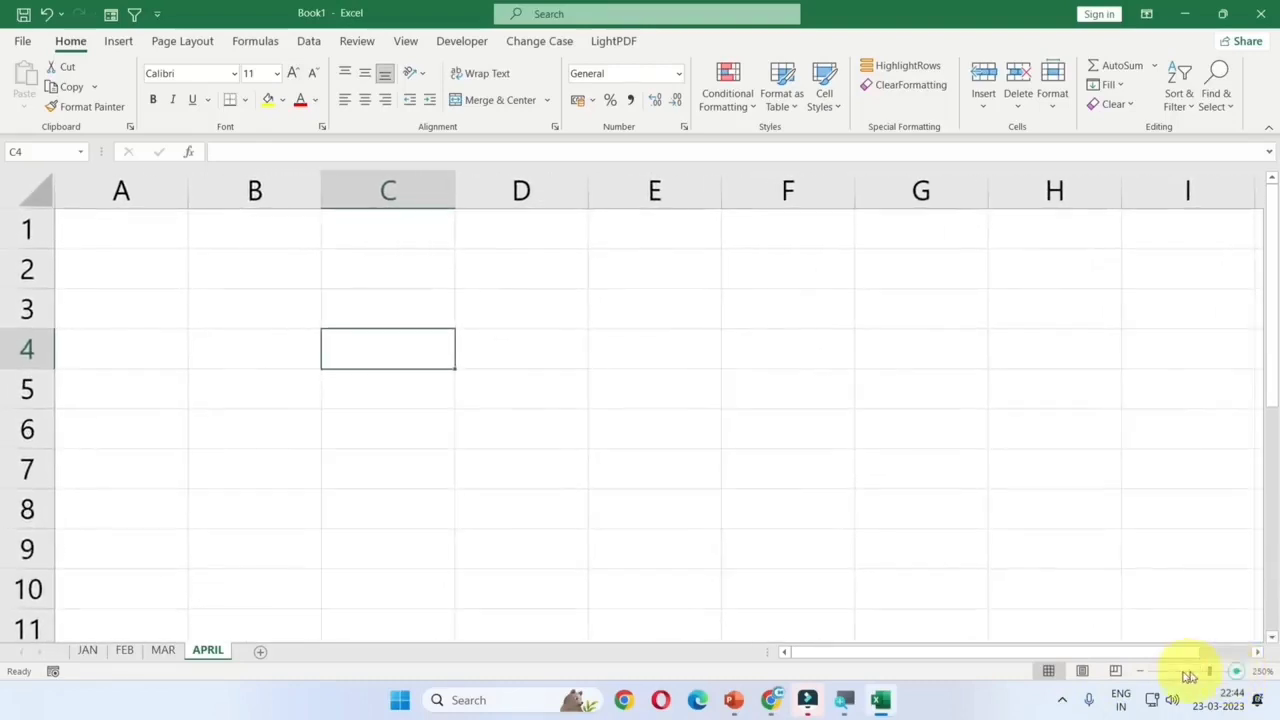
drag(1189, 677, 1147, 672)
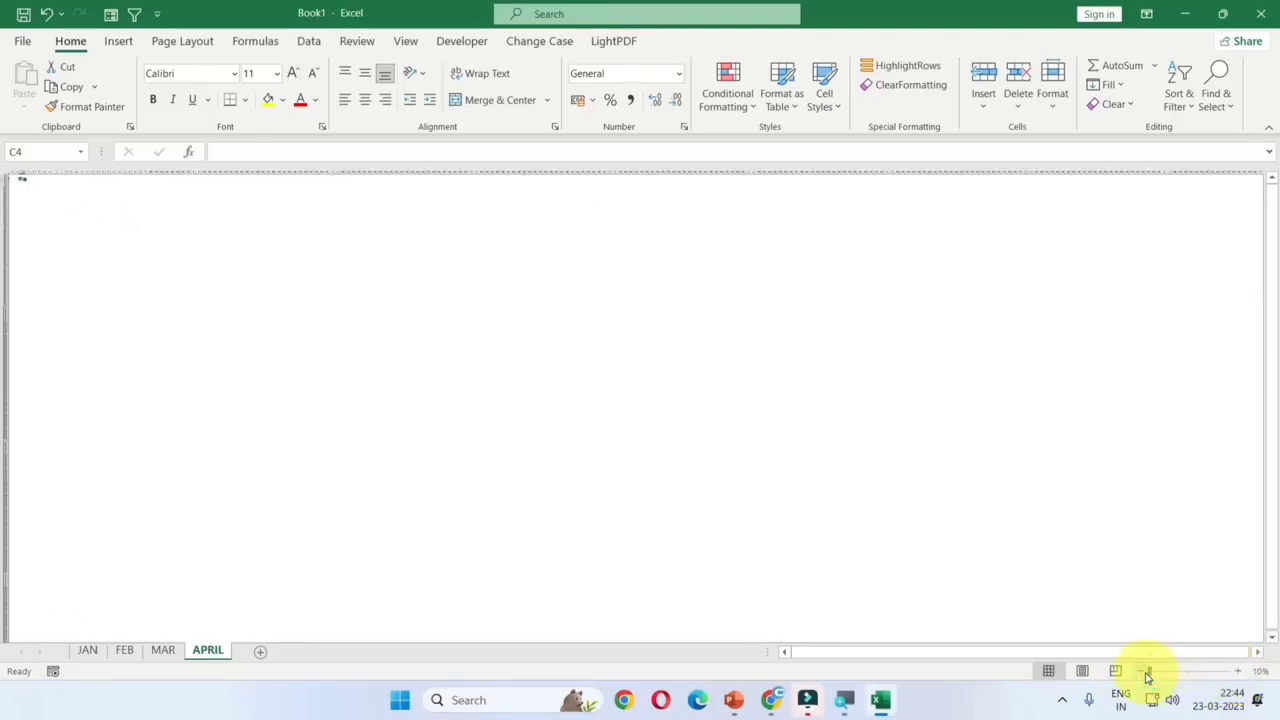
drag(1145, 677, 1190, 675)
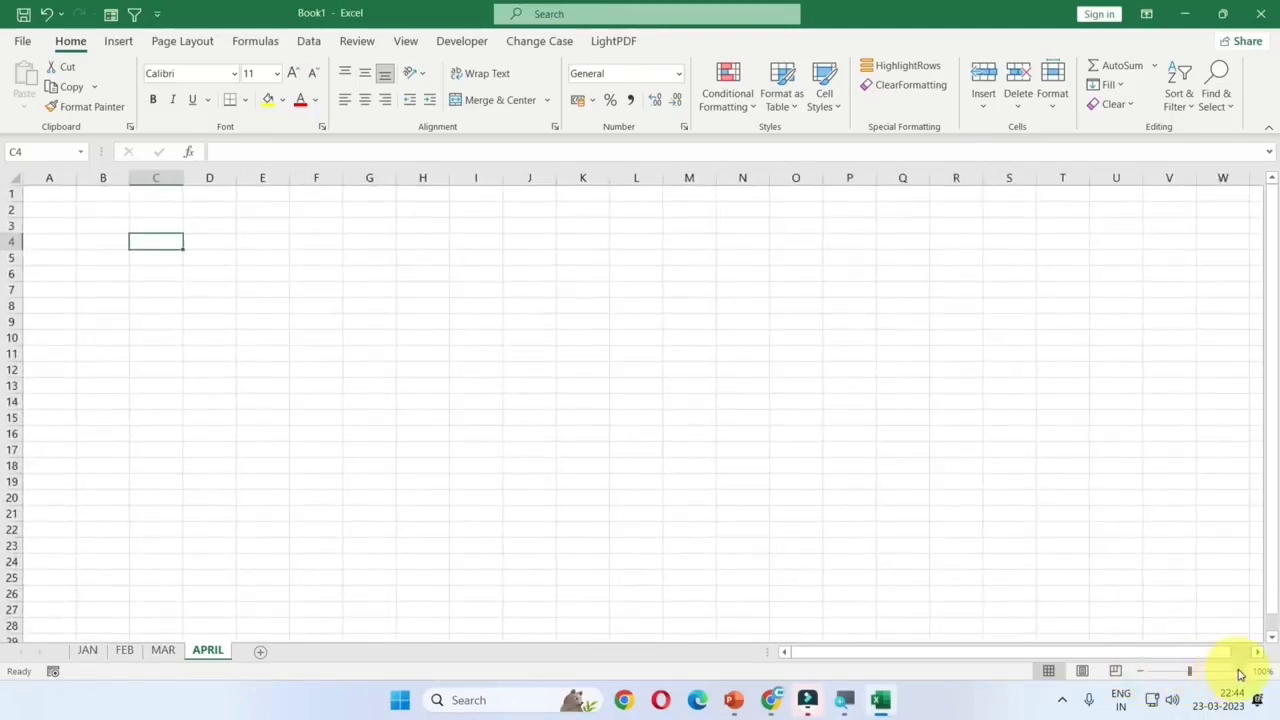
drag(1192, 679, 1239, 678)
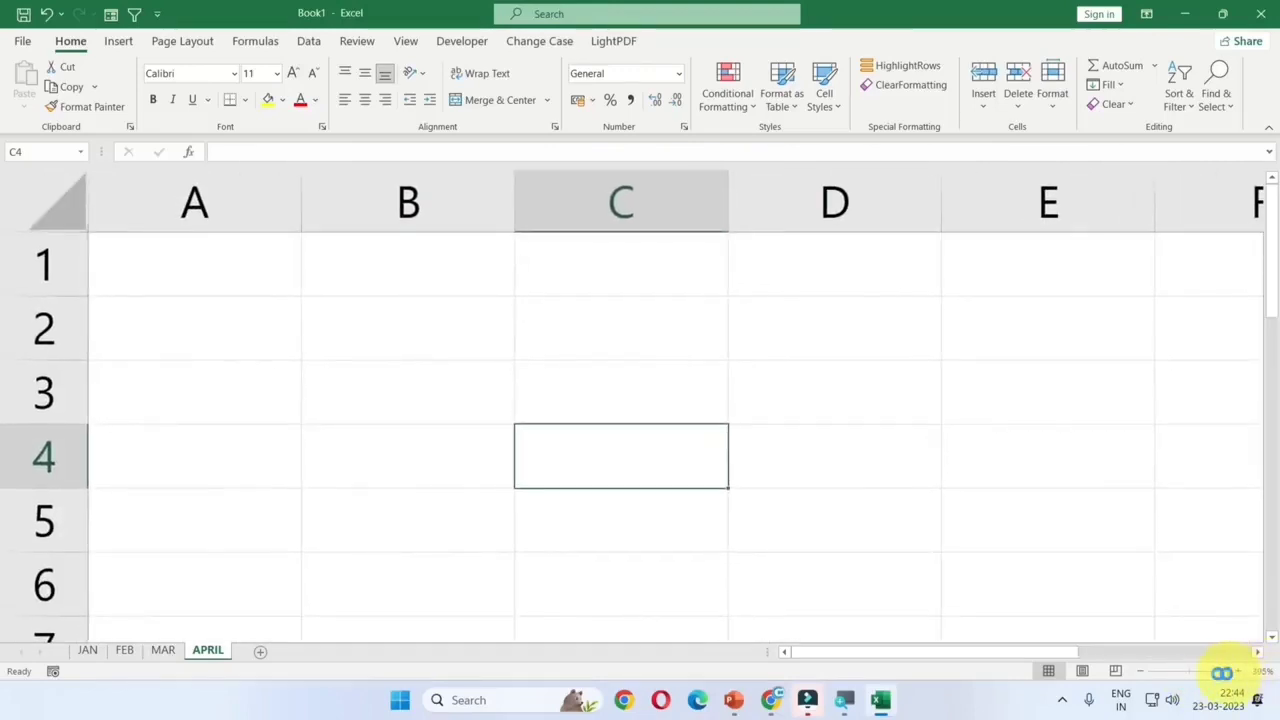
drag(1225, 675, 1192, 679)
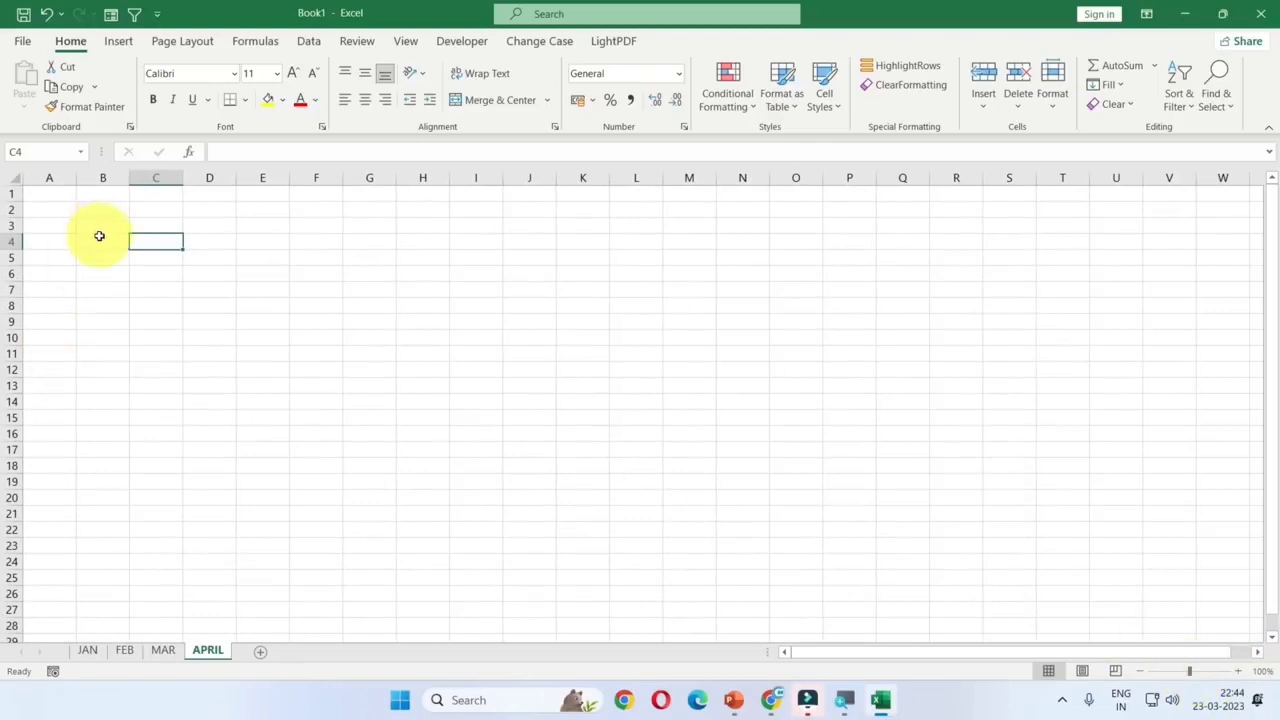
scroll(99, 236, up, 1)
scroll(100, 238, up, 3)
scroll(101, 242, up, 3)
scroll(103, 247, up, 4)
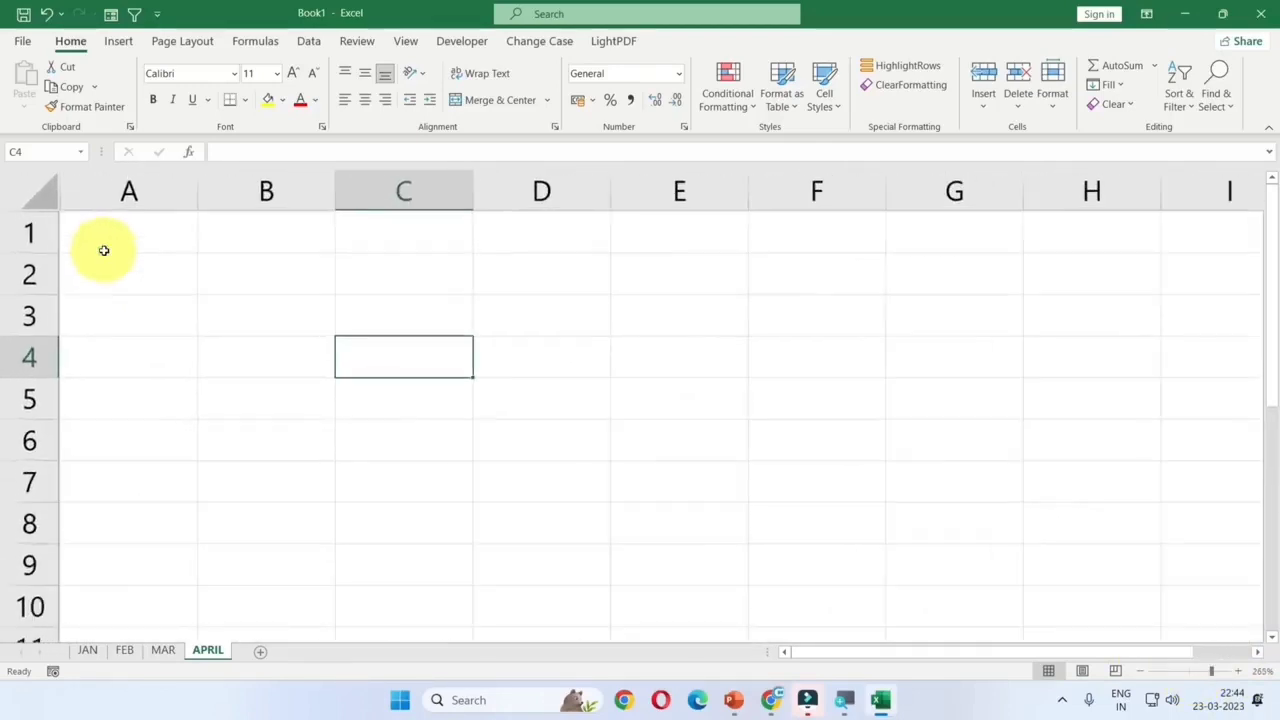
scroll(104, 250, up, 1)
scroll(104, 250, up, 2)
scroll(106, 250, up, 3)
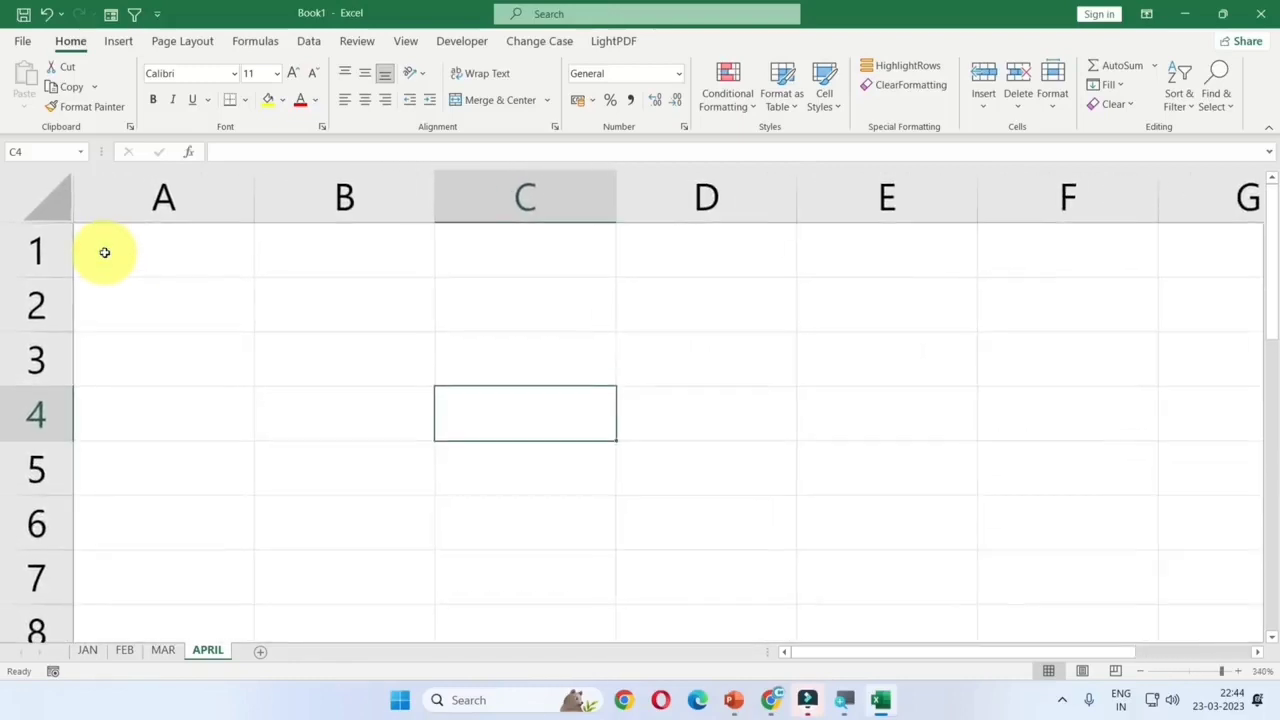
click(115, 250)
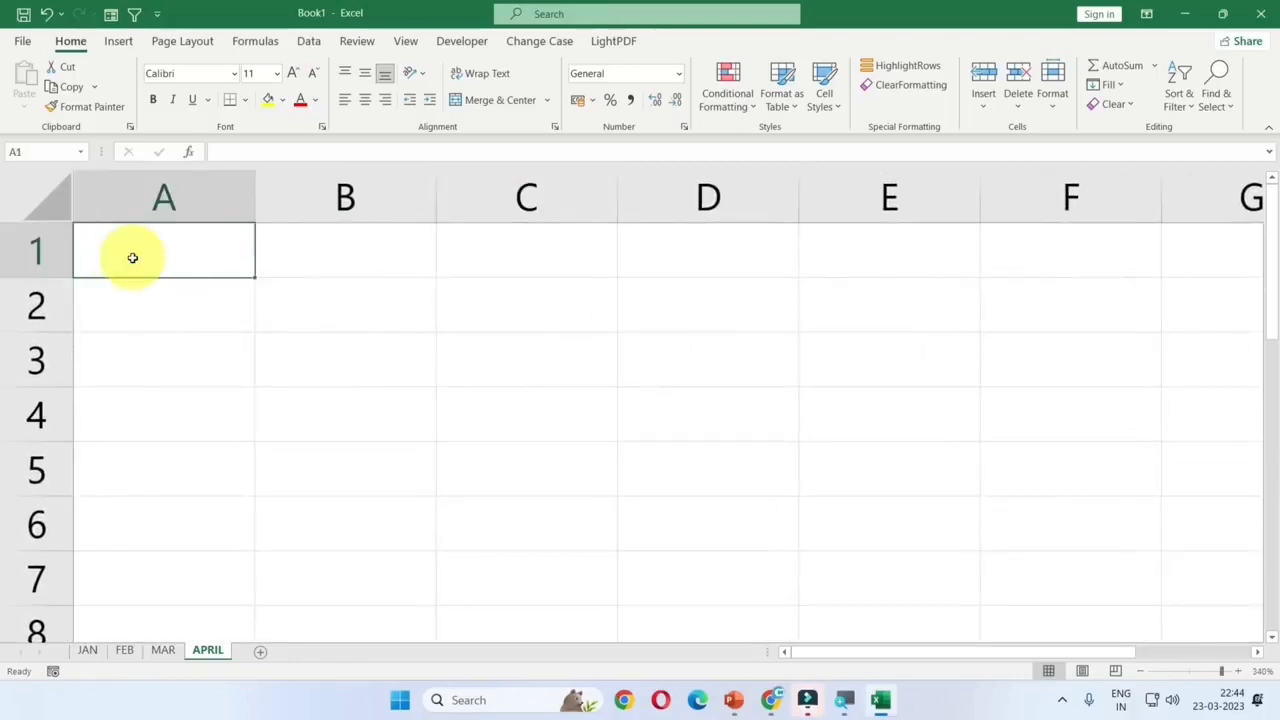
scroll(122, 252, down, 1)
scroll(126, 256, down, 3)
scroll(131, 261, down, 3)
scroll(133, 263, down, 2)
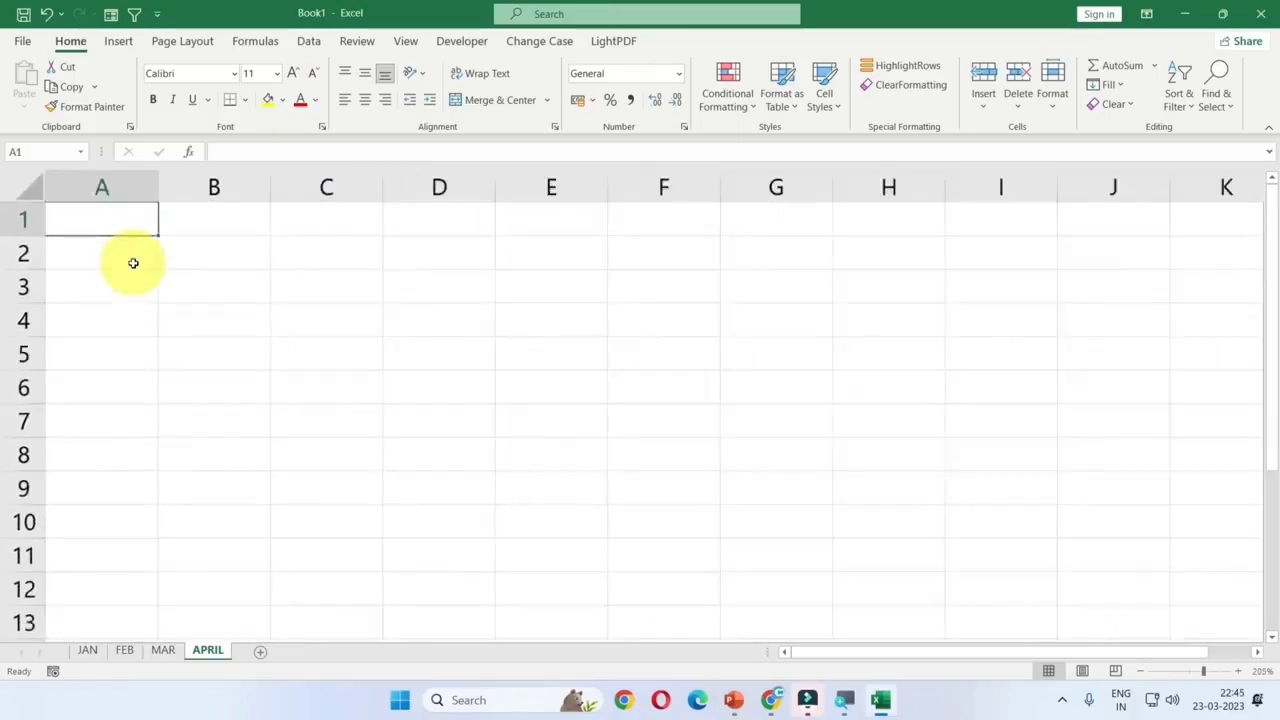
scroll(133, 263, down, 1)
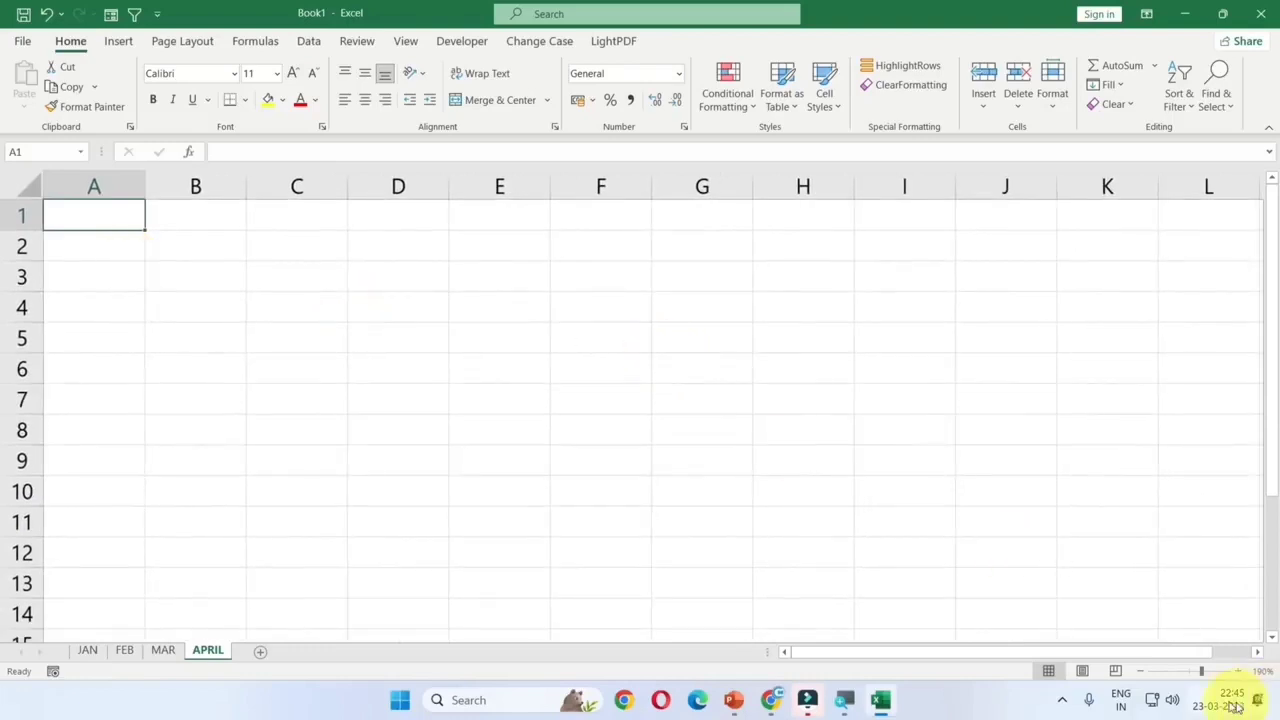
- Enter 45, 65 and 98 in C2, C3 and C4, then select C2:C4
double_click(280, 252)
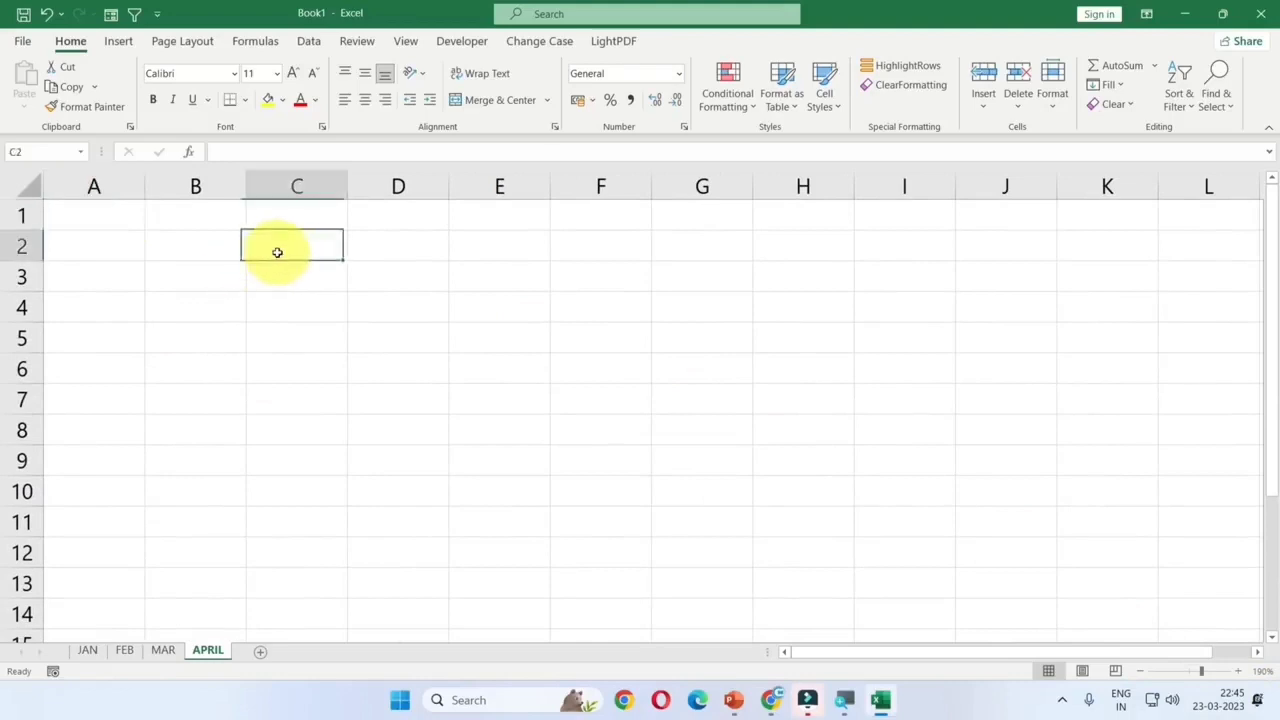
text(45)
key(Return)
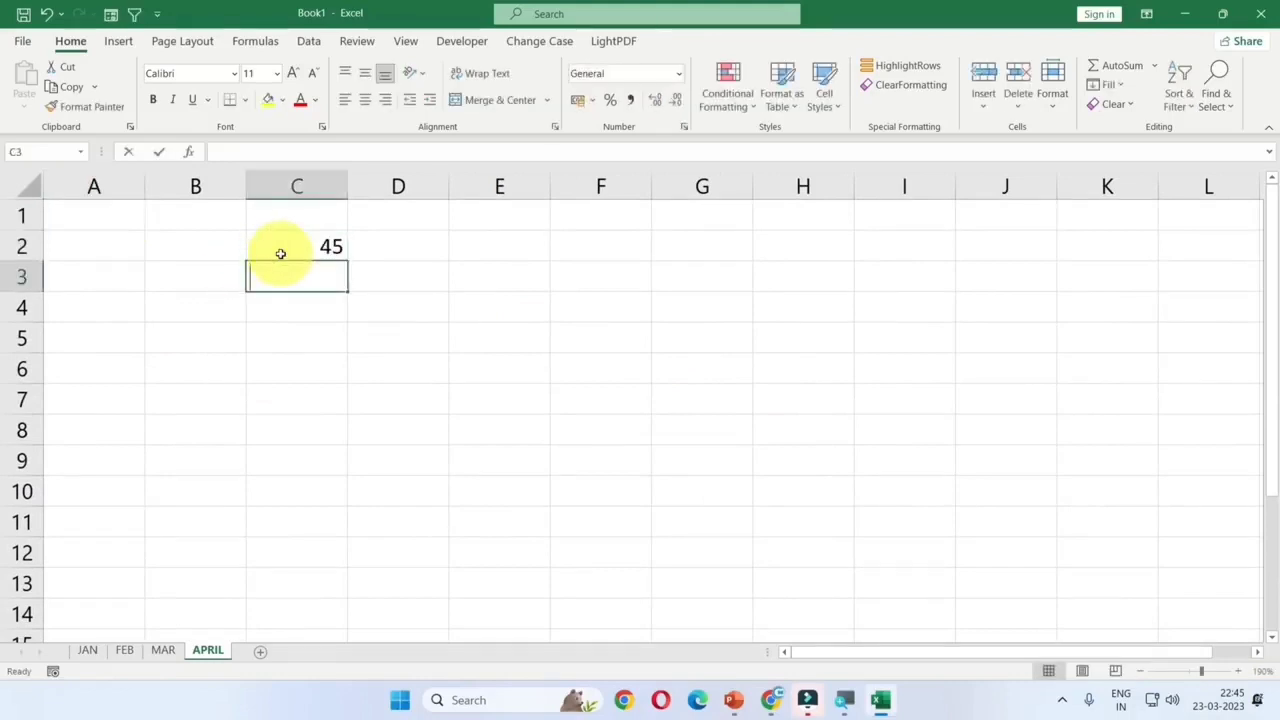
text(65)
key(Return)
text(98)
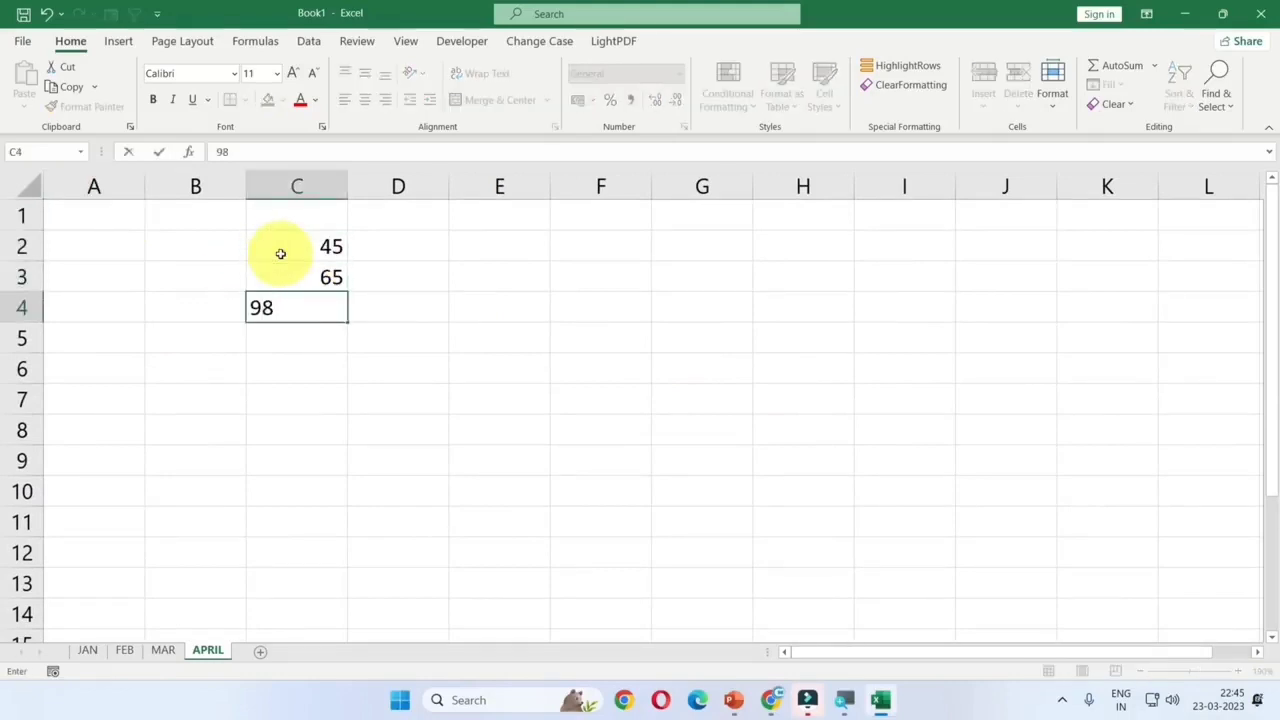
key(Return)
drag(312, 244, 308, 298)
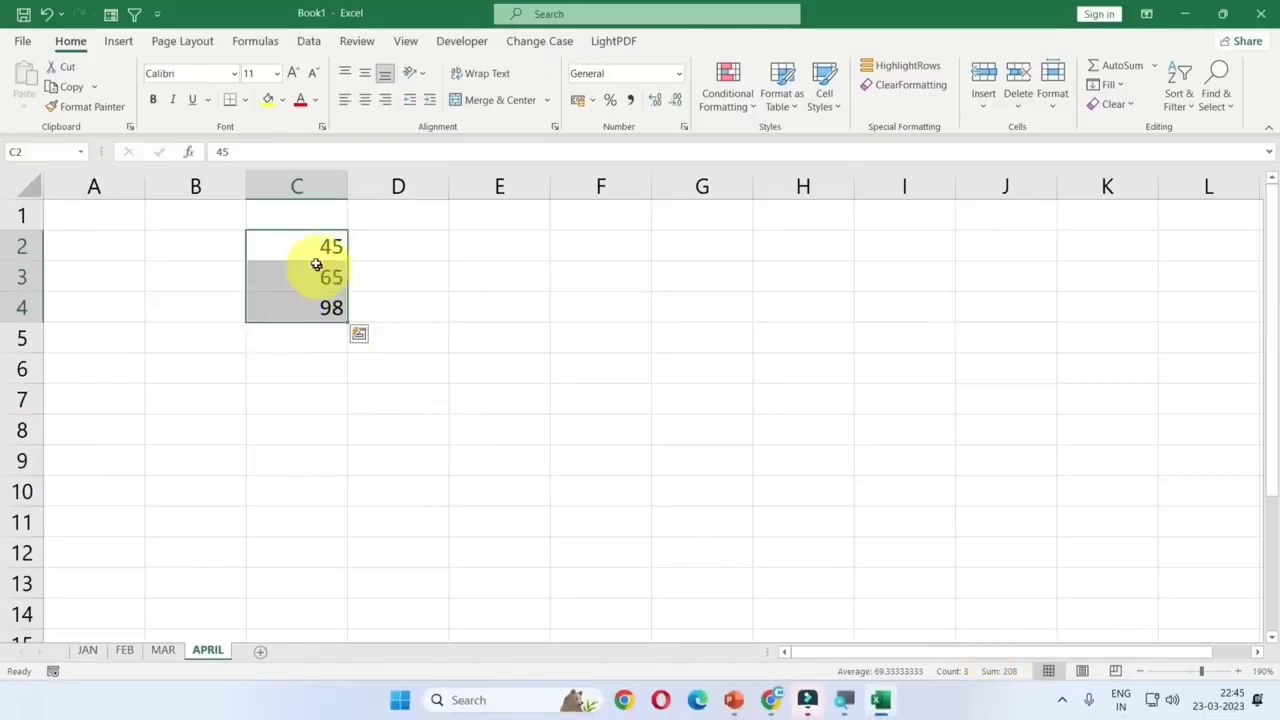
- Fill D4:D9 with 45, 65, 32, 65, 98 and 65, then select C2:D9
click(403, 308)
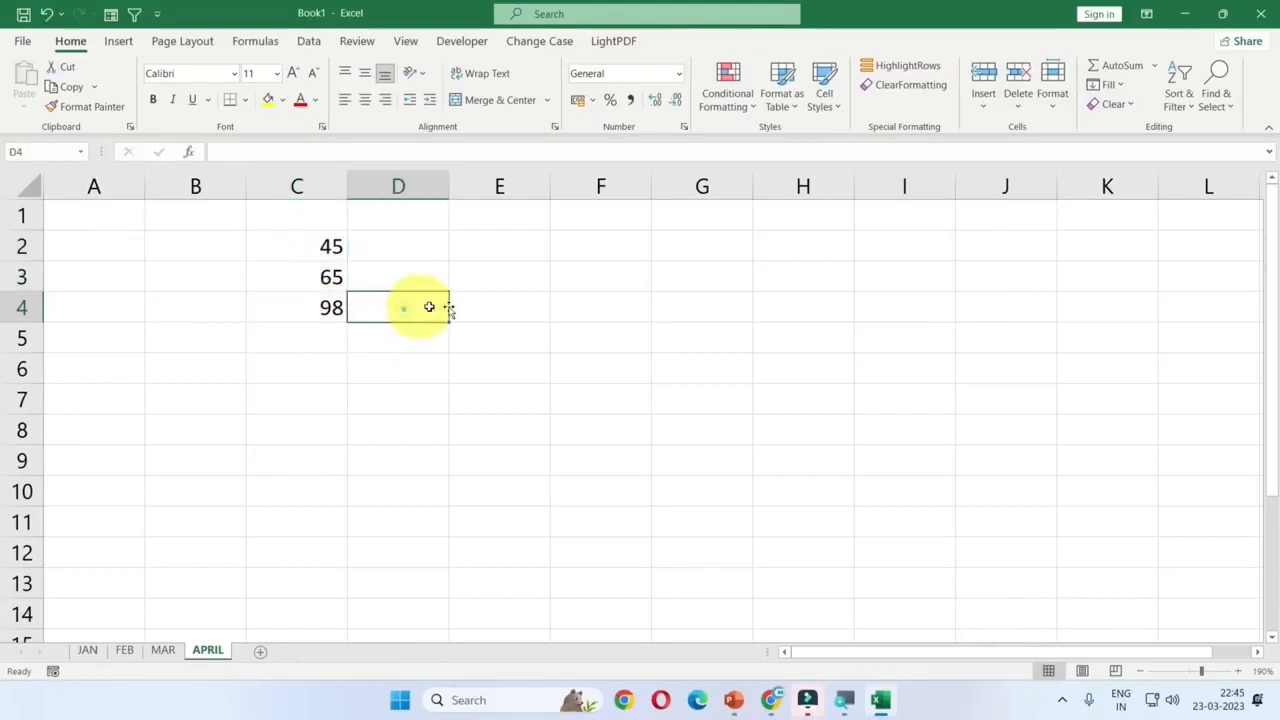
text(45)
key(Return)
text(65)
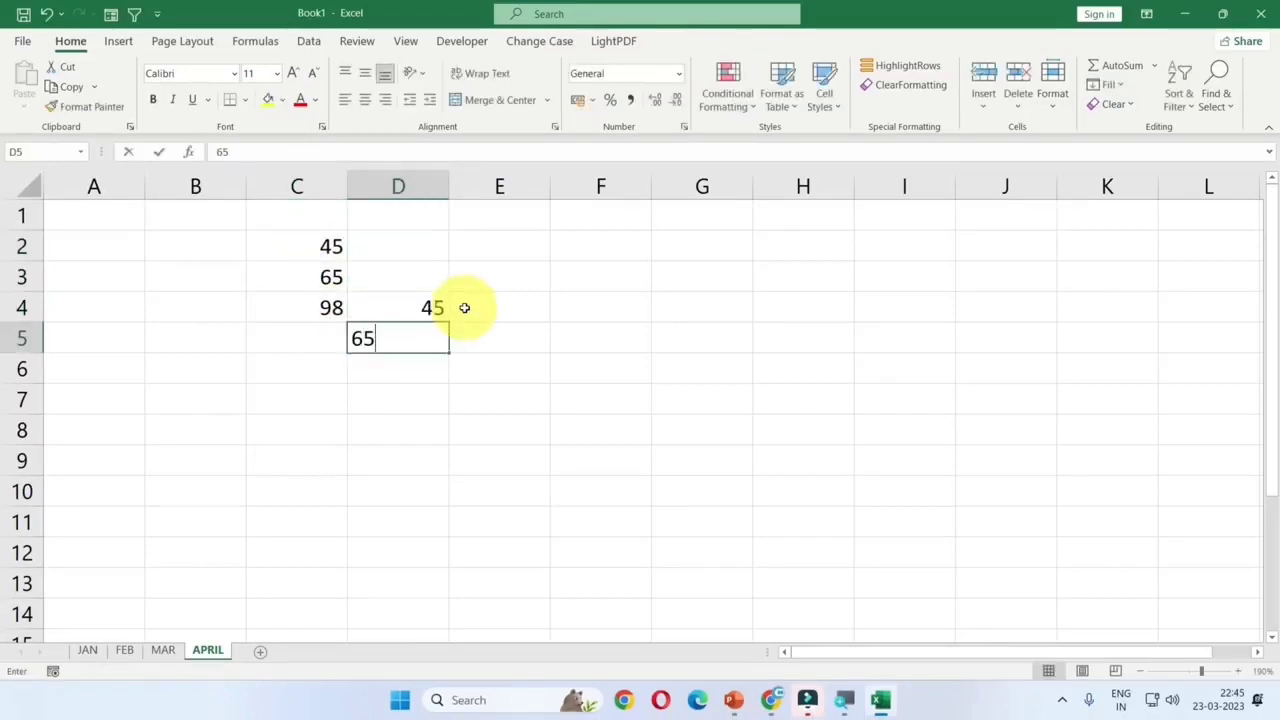
key(Return)
text(32)
key(Return)
text(65)
key(Return)
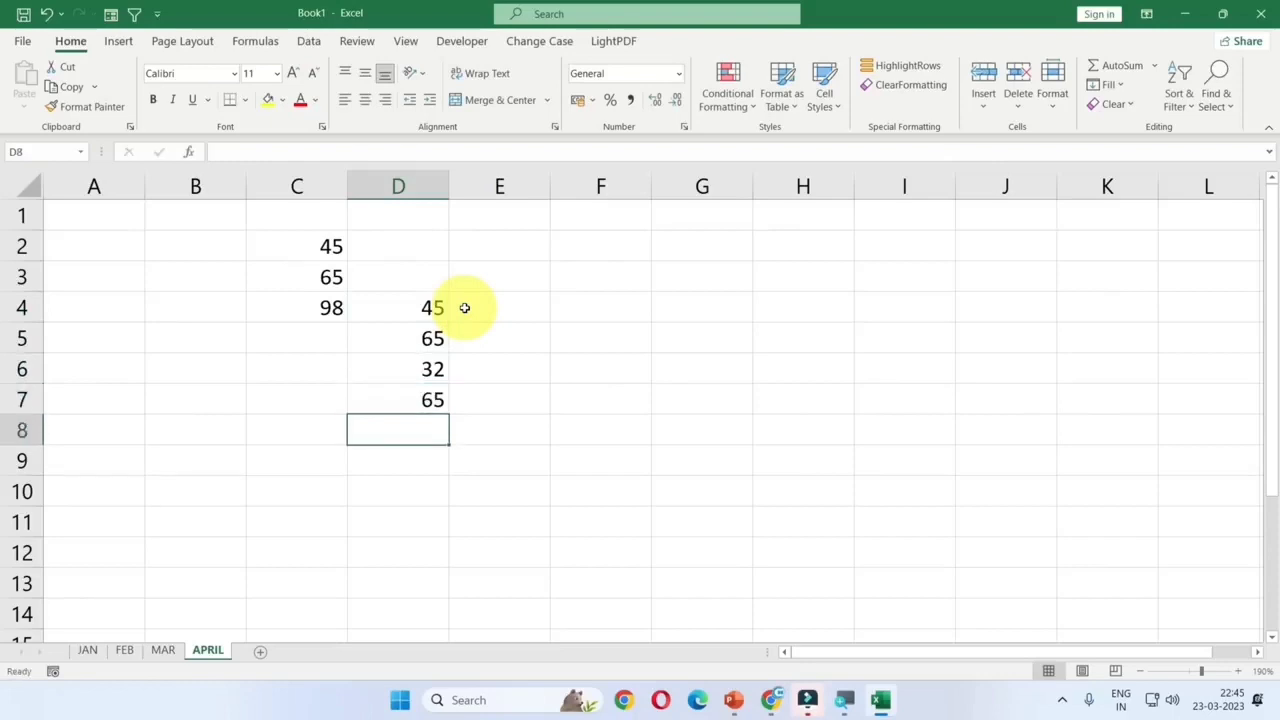
text(98)
key(Return)
key(Return)
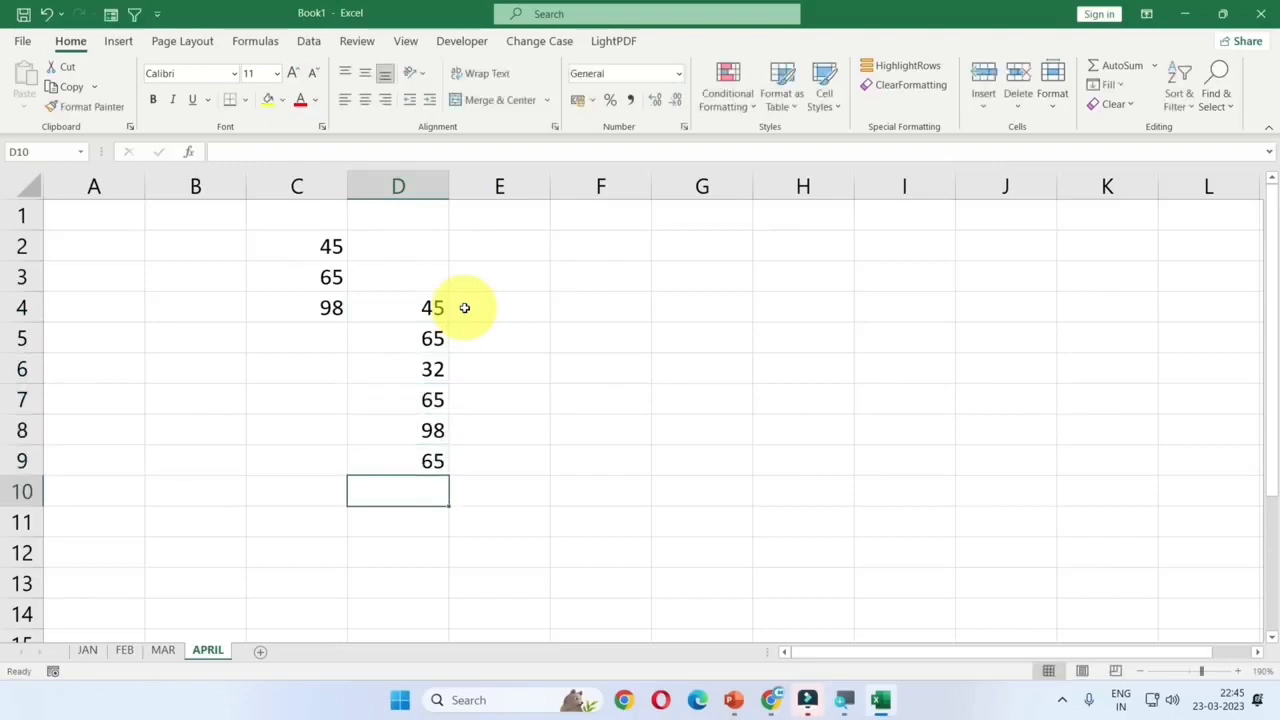
drag(313, 247, 419, 477)
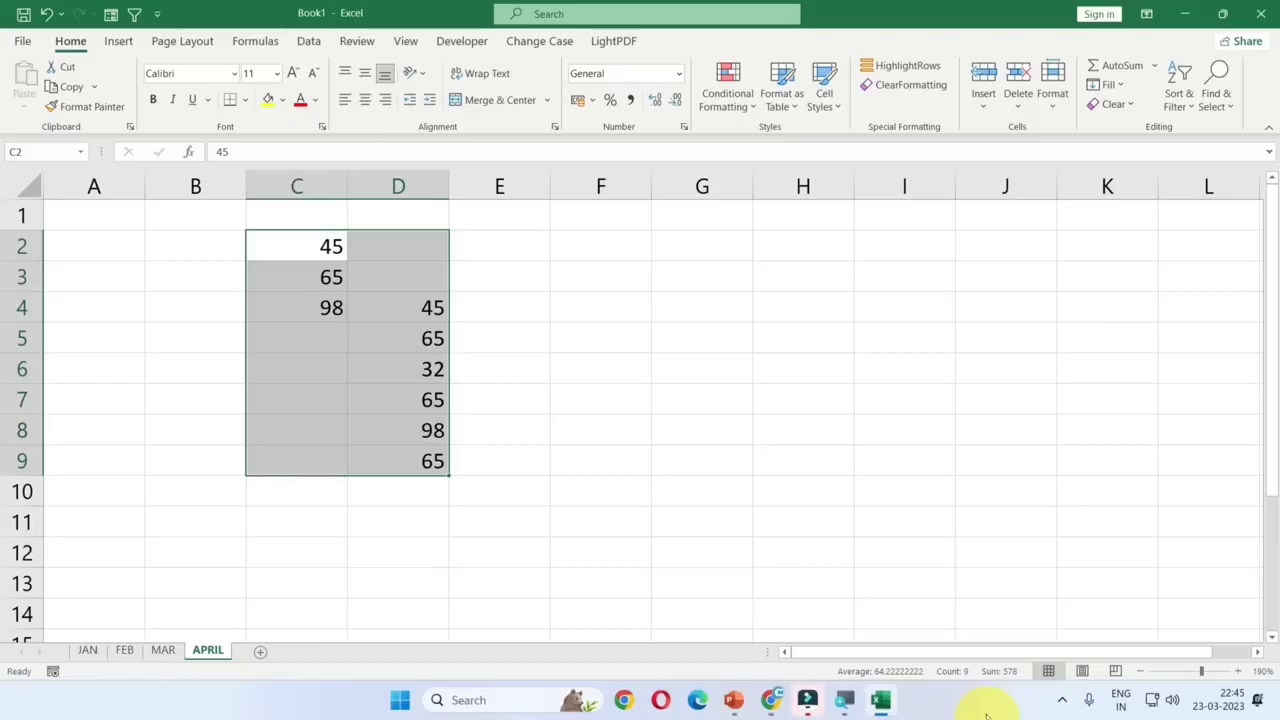
- Deselect the range, preview the sheet in Page Layout view, then return to Normal view
click(914, 410)
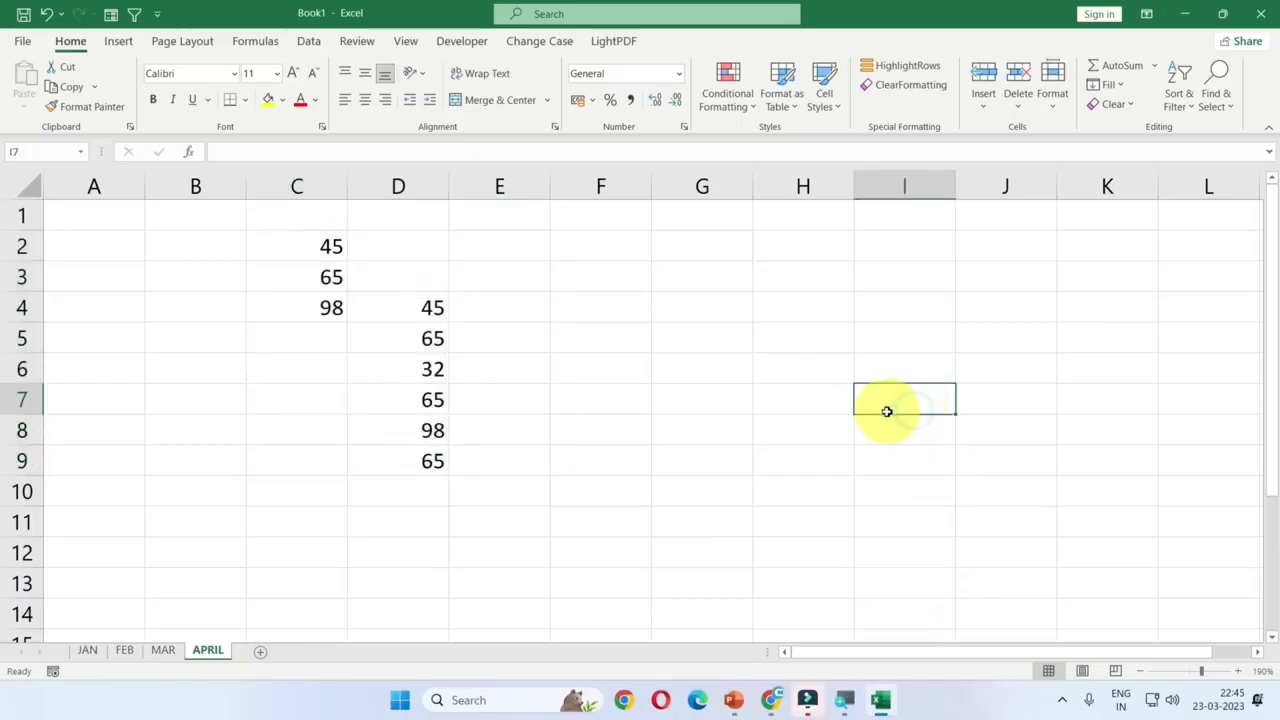
click(1083, 671)
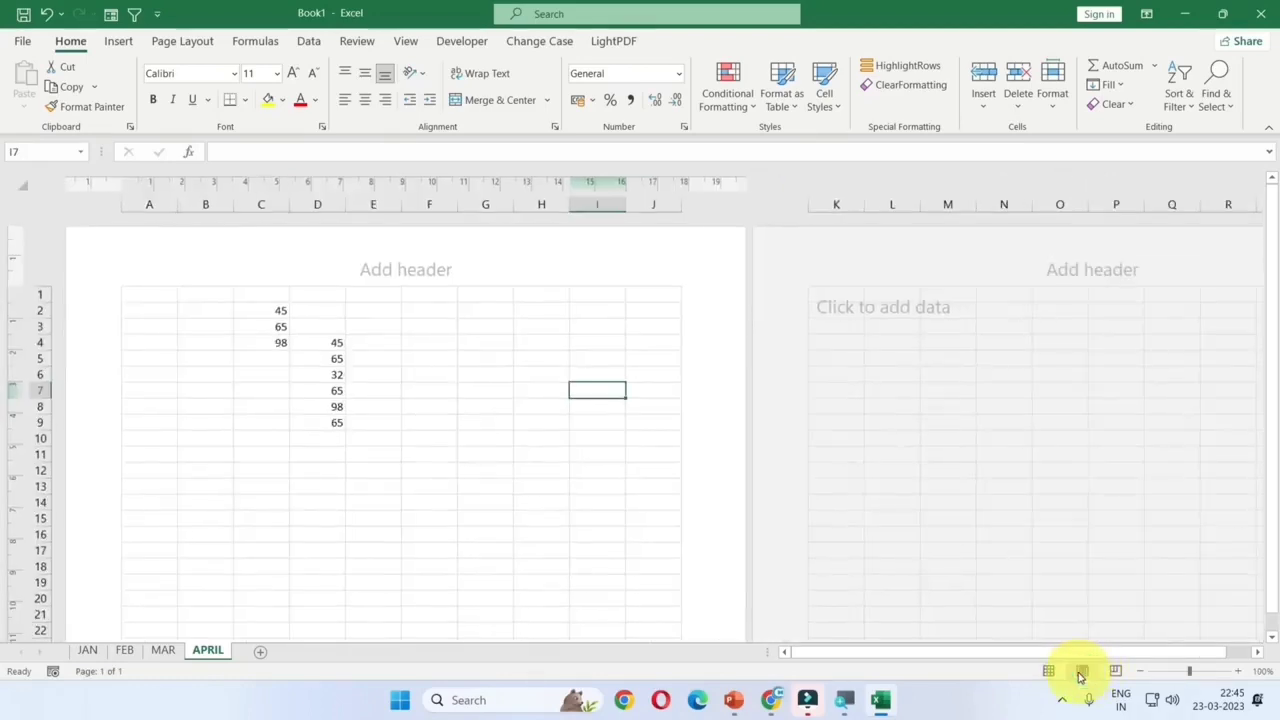
click(1050, 671)
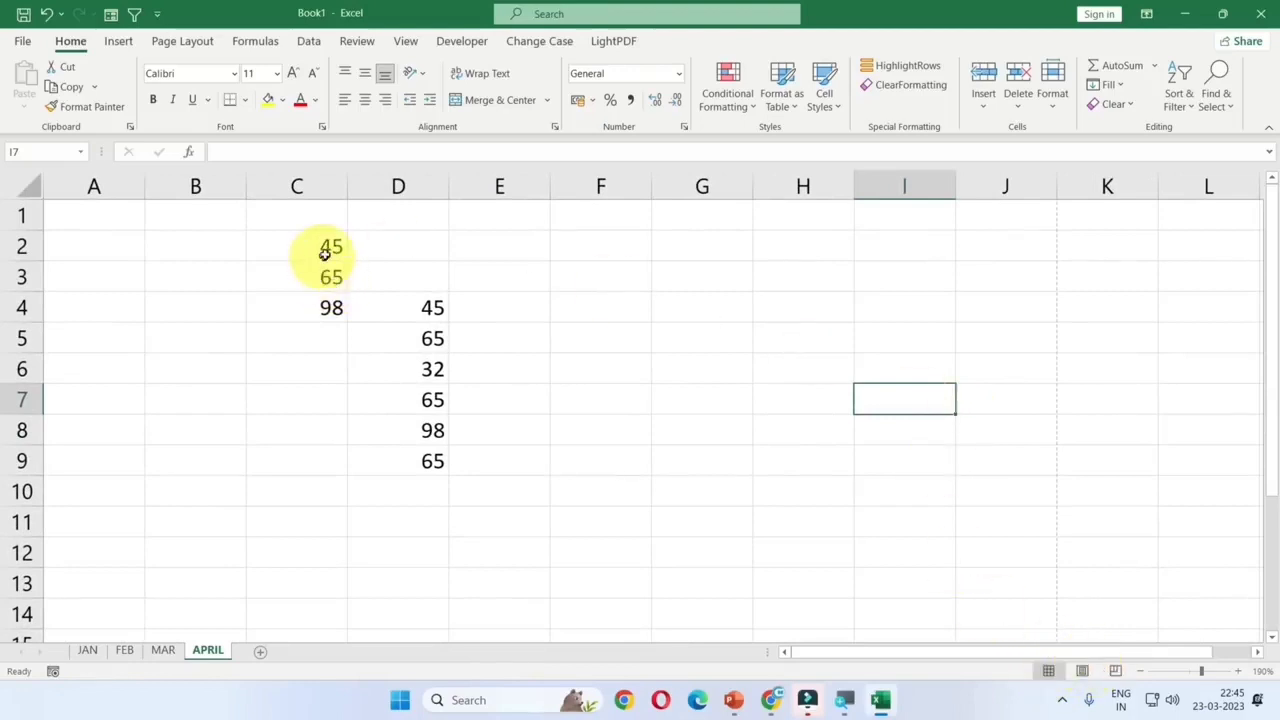
- Select C2:D10, delete its nine numbers, and move back toward cell A1
drag(322, 248, 403, 476)
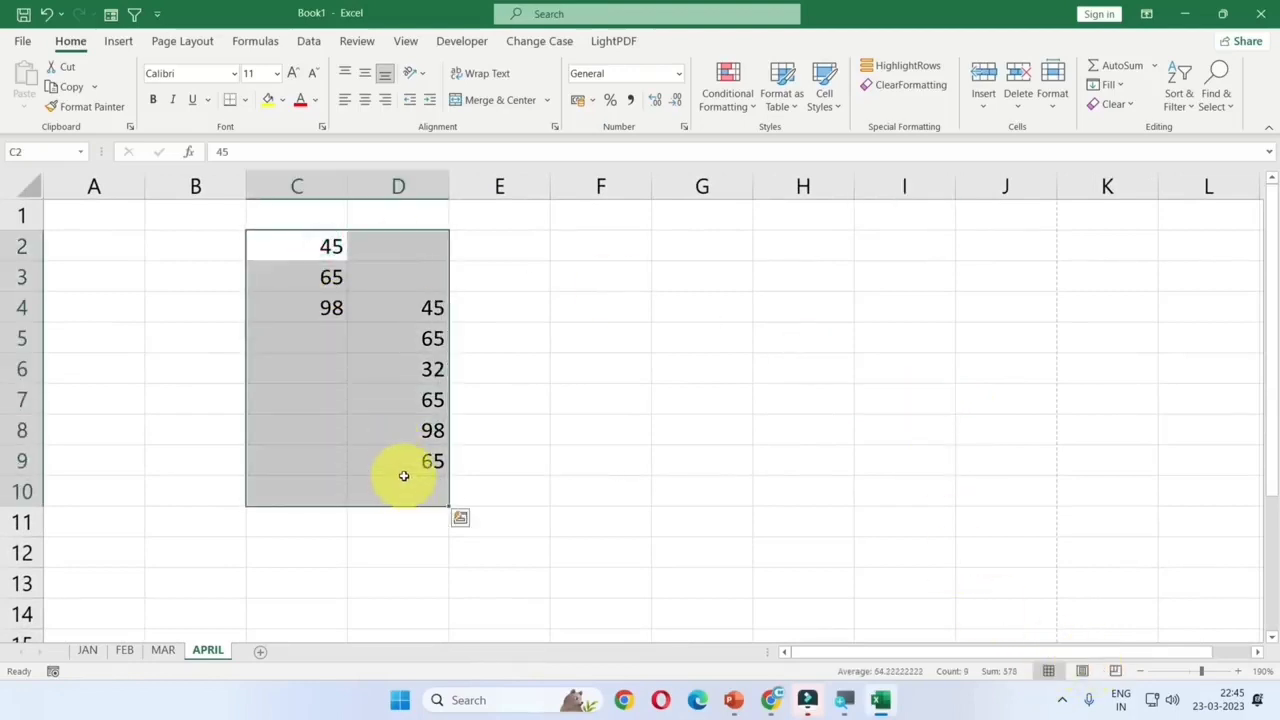
key(Delete)
key(shift+Up)
key(Up)
key(Left)
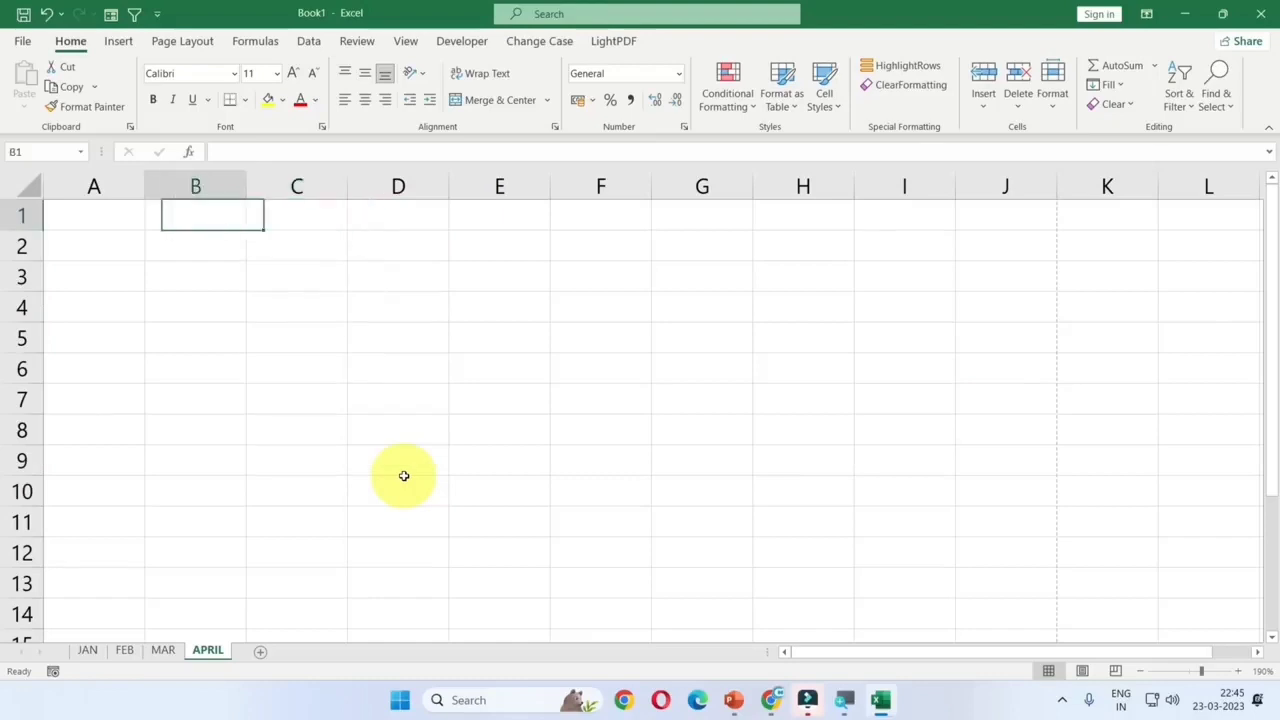
key(Left)
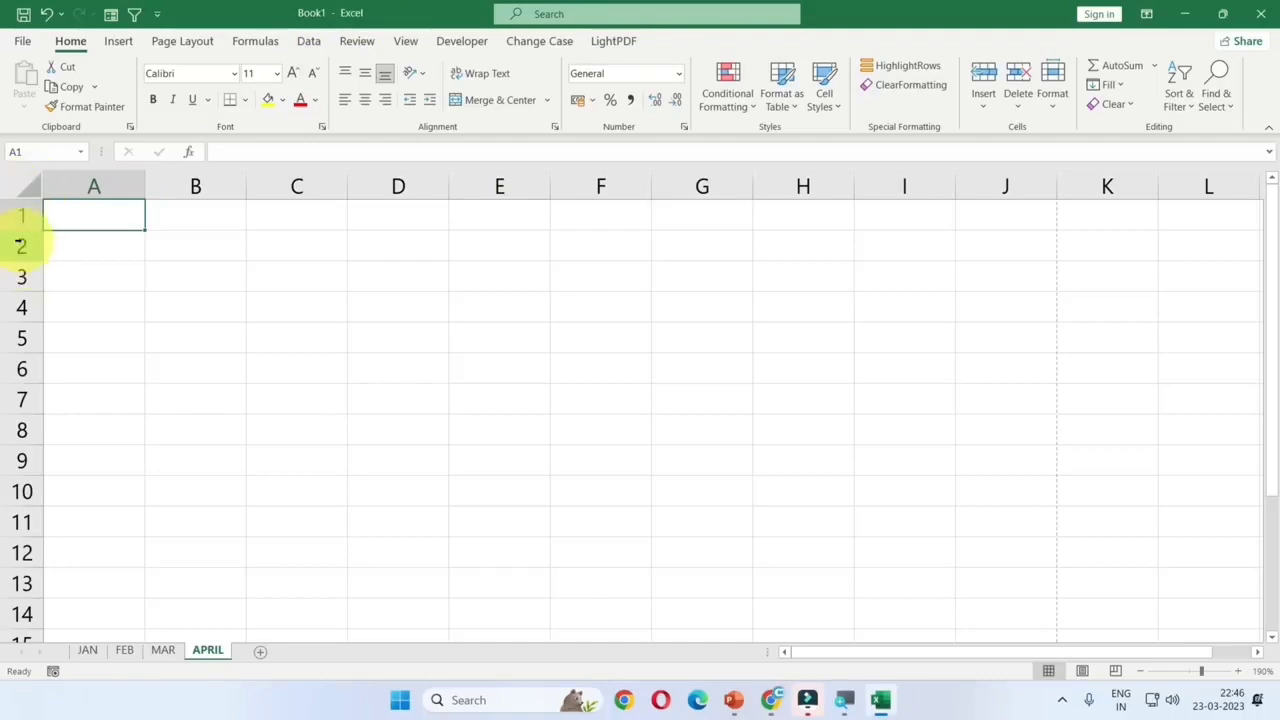
click(22, 277)
click(22, 310)
drag(22, 326, 22, 327)
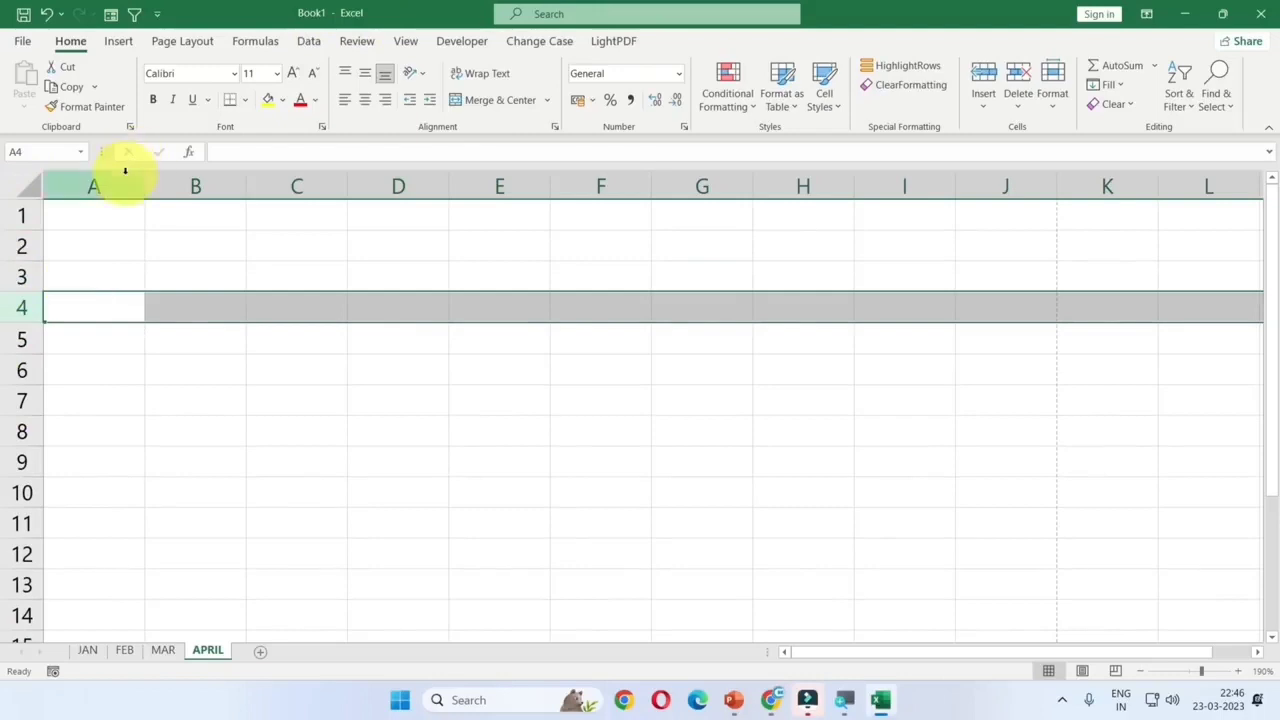
drag(123, 184, 700, 186)
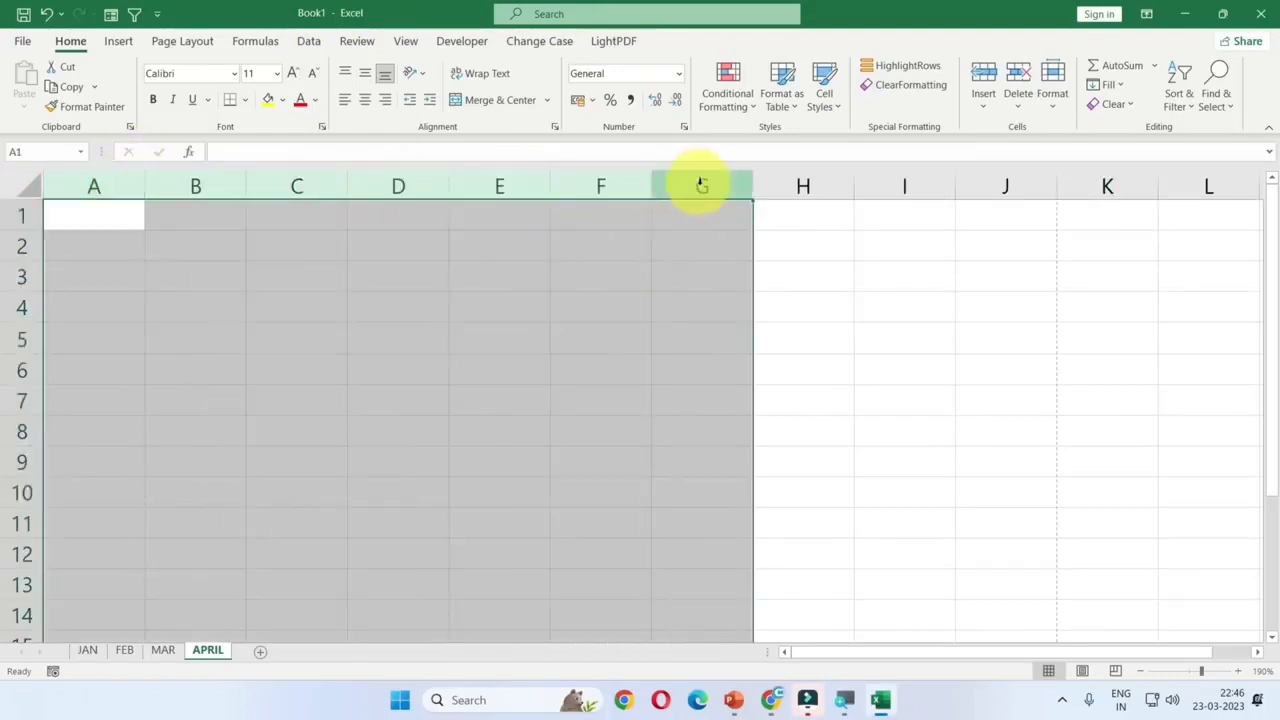
click(425, 217)
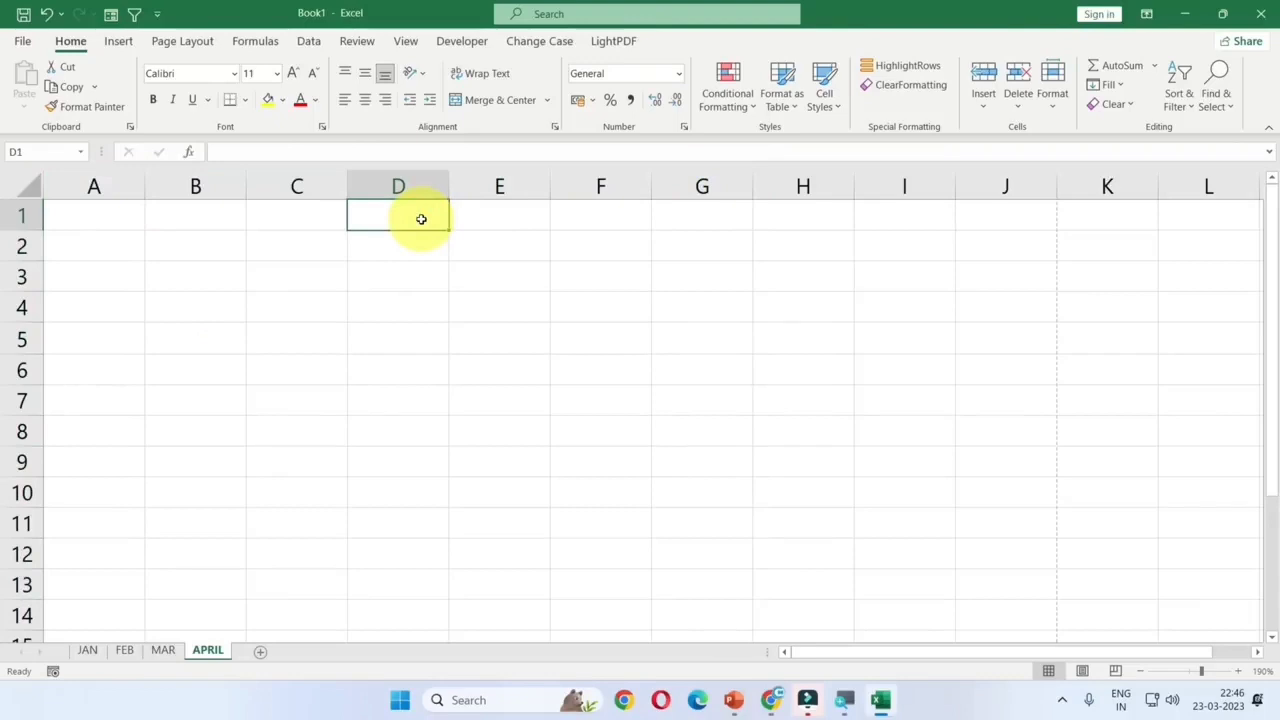
click(86, 215)
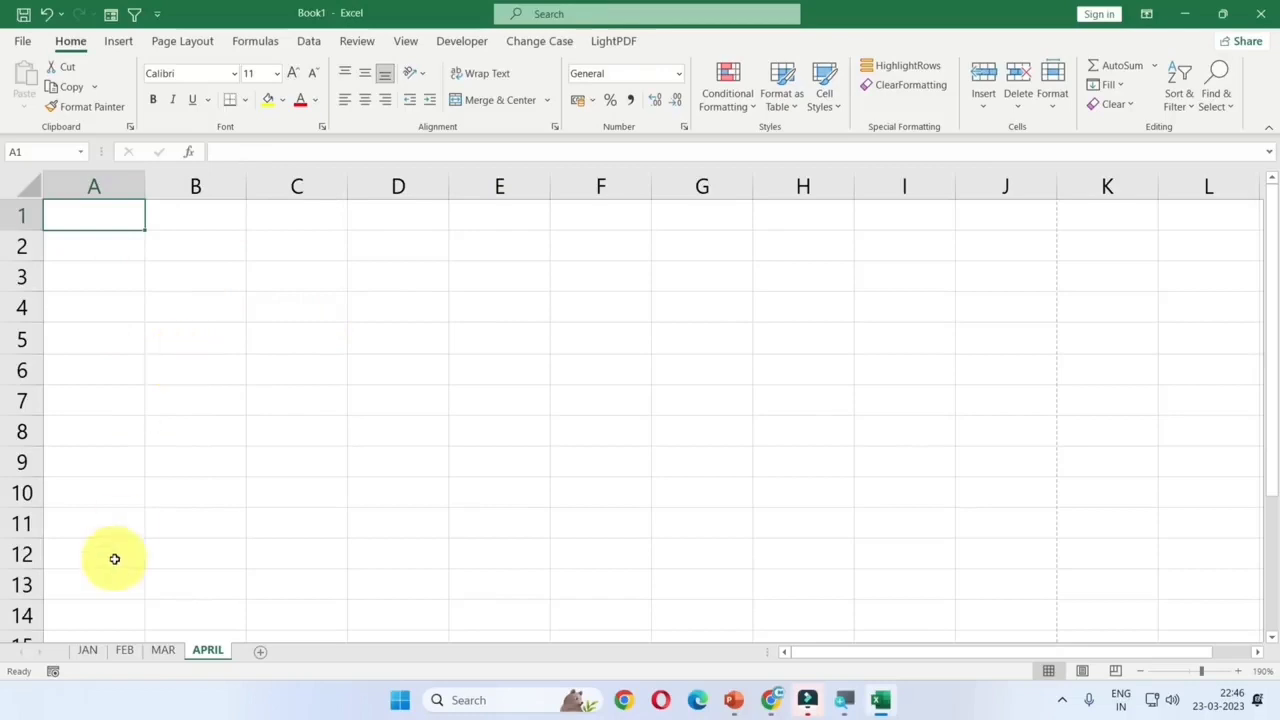
- On the JAN sheet, enter SR NO in A1, then start saving with Ctrl+S
click(87, 650)
click(117, 214)
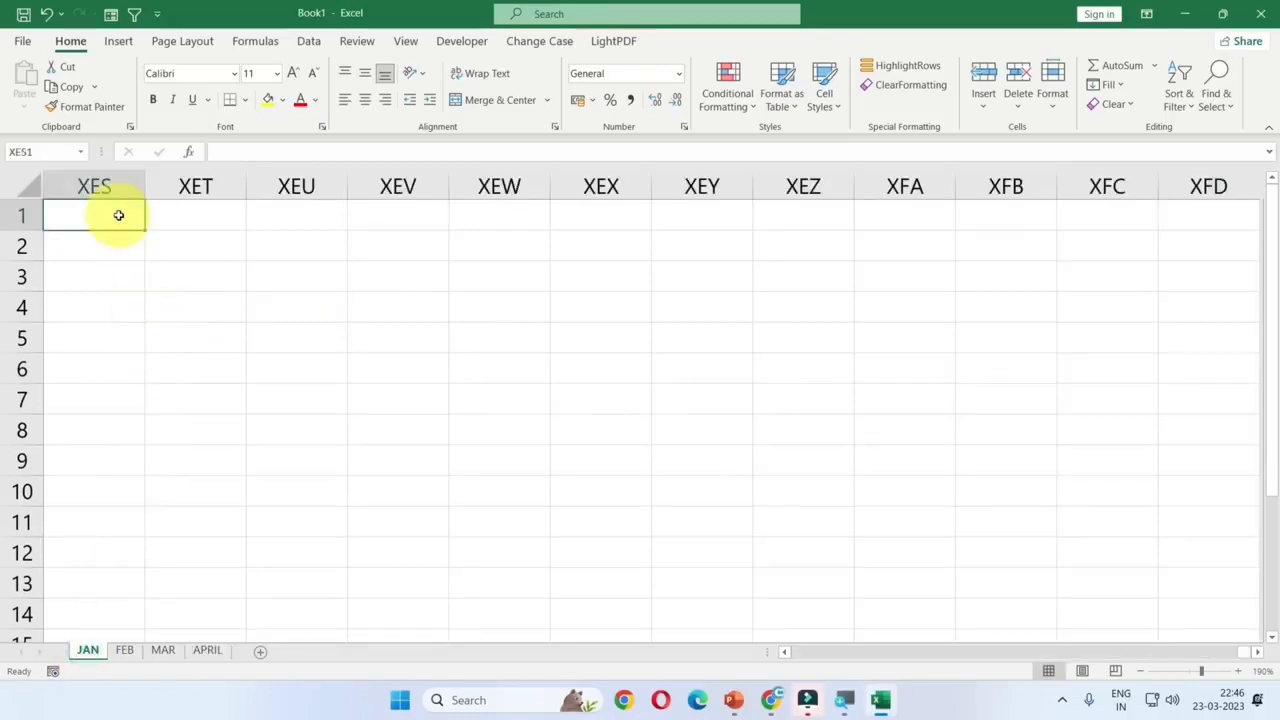
key(ctrl+Left)
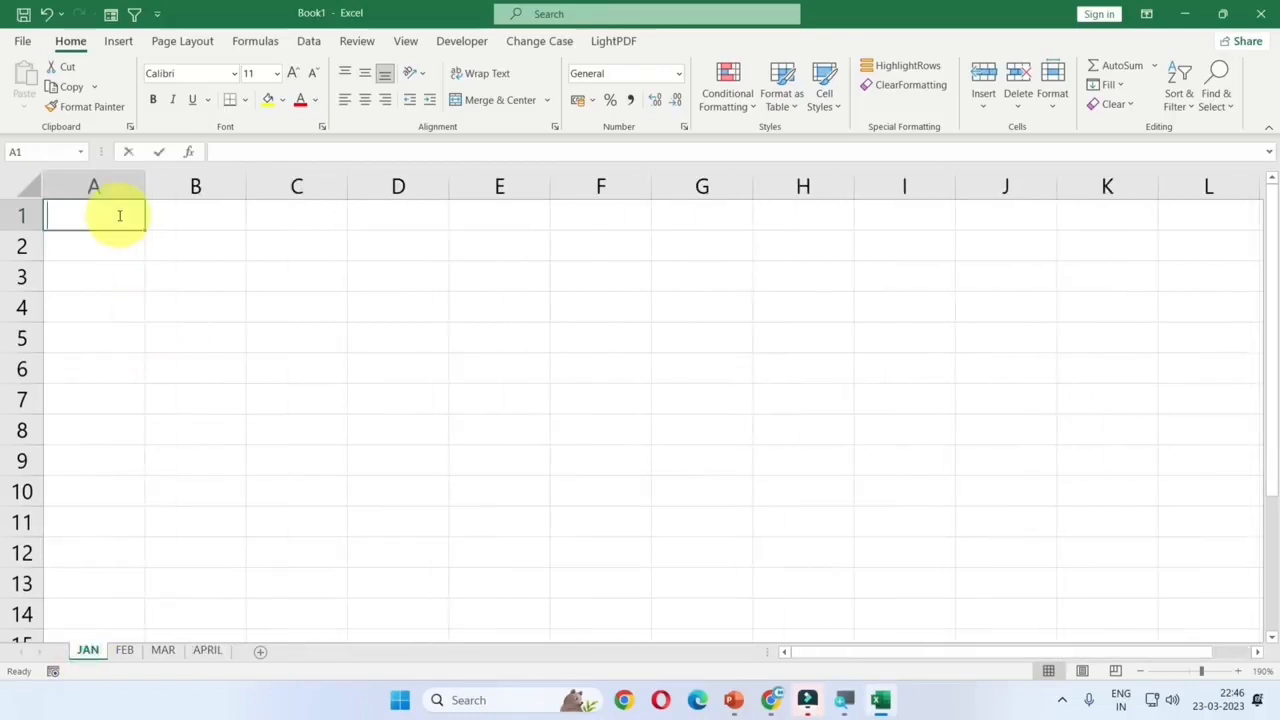
text(SR NO)
key(Tab)
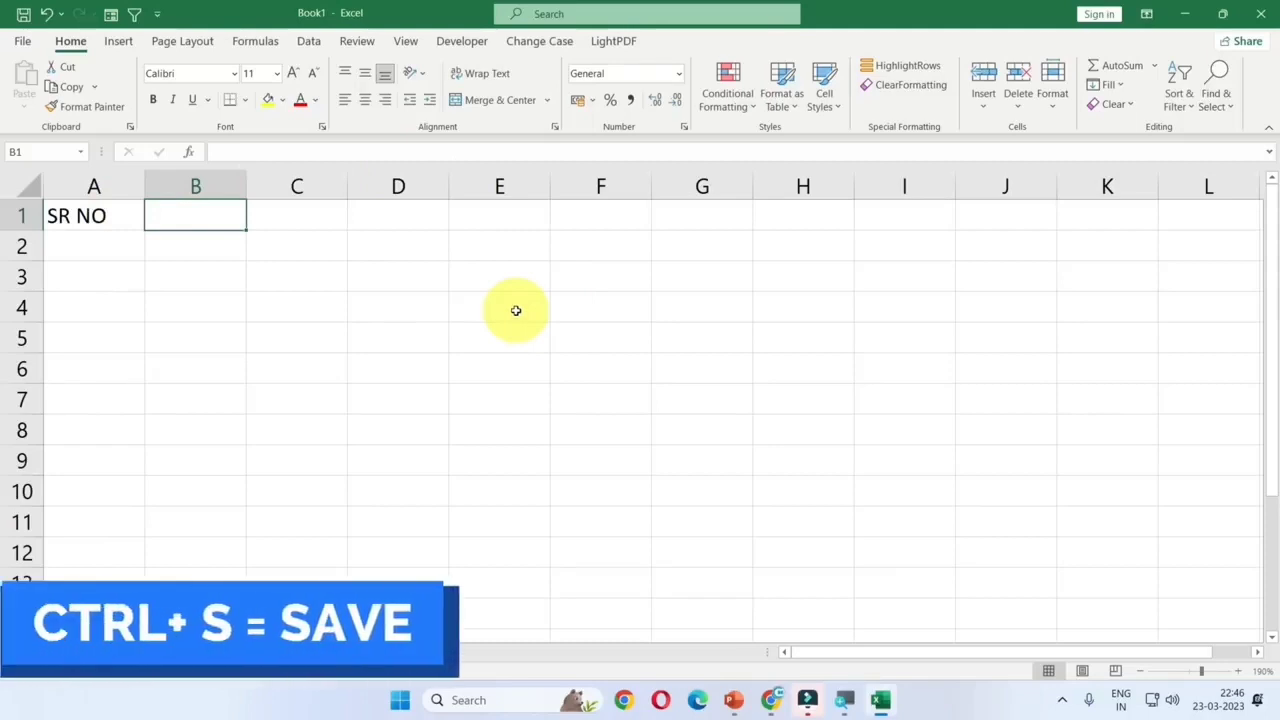
key(ctrl+s)
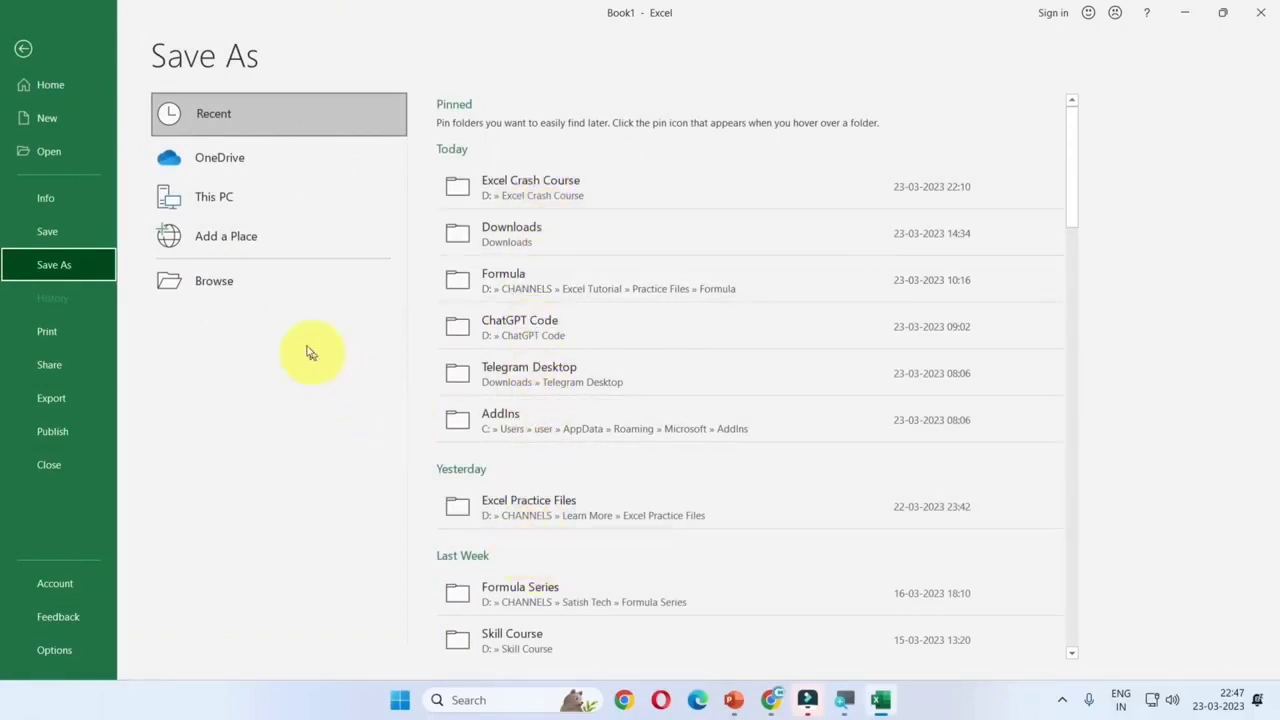
- Browse for a folder and choose the Desktop as the save location
click(280, 286)
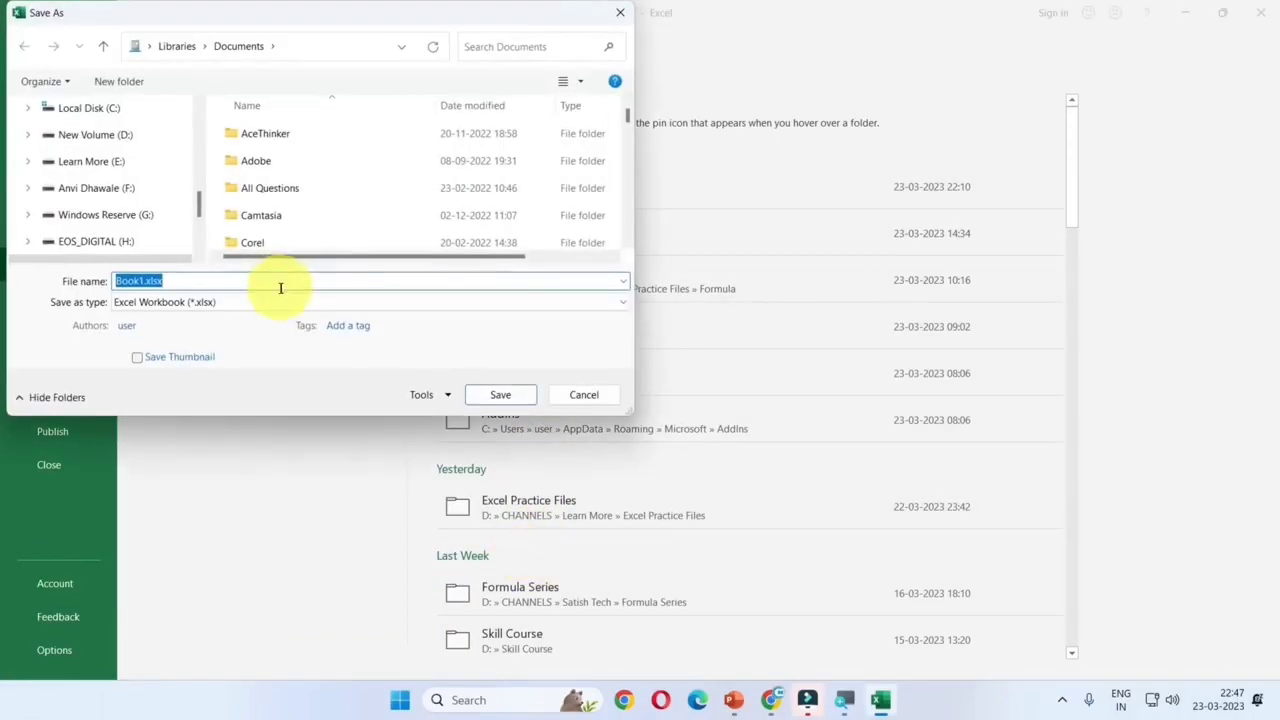
drag(217, 29, 496, 46)
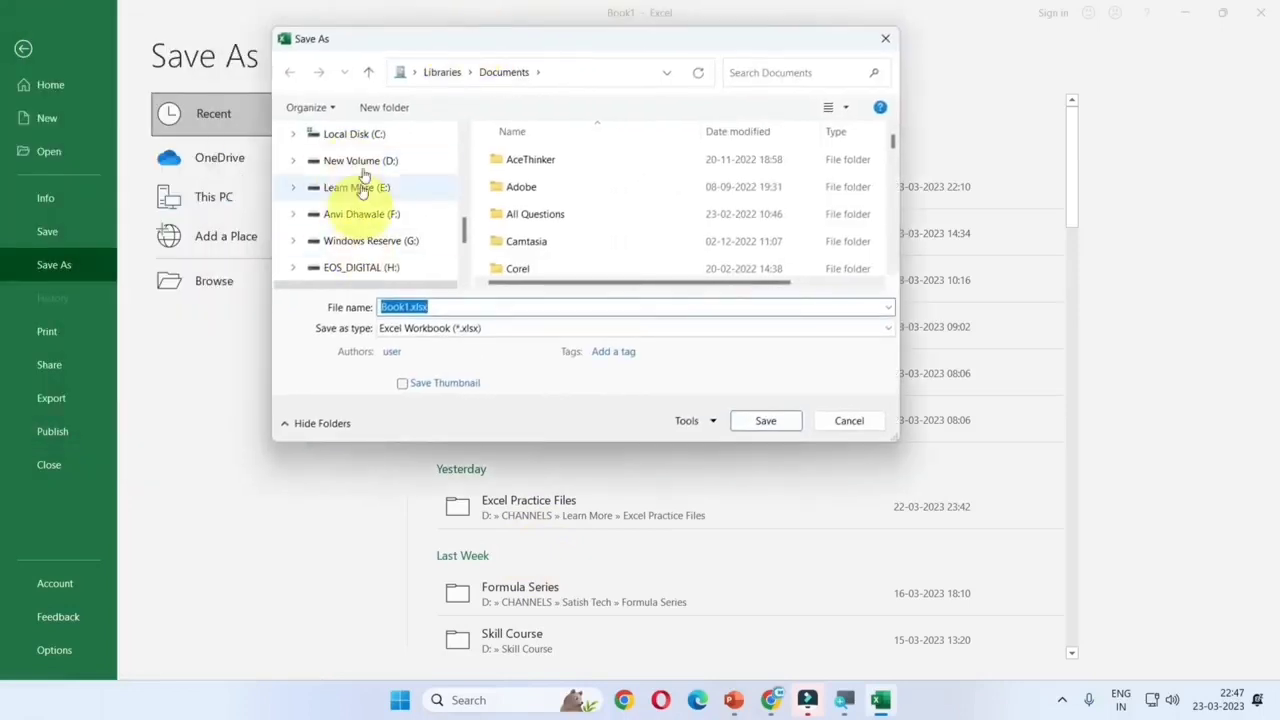
click(376, 170)
scroll(378, 175, up, 2)
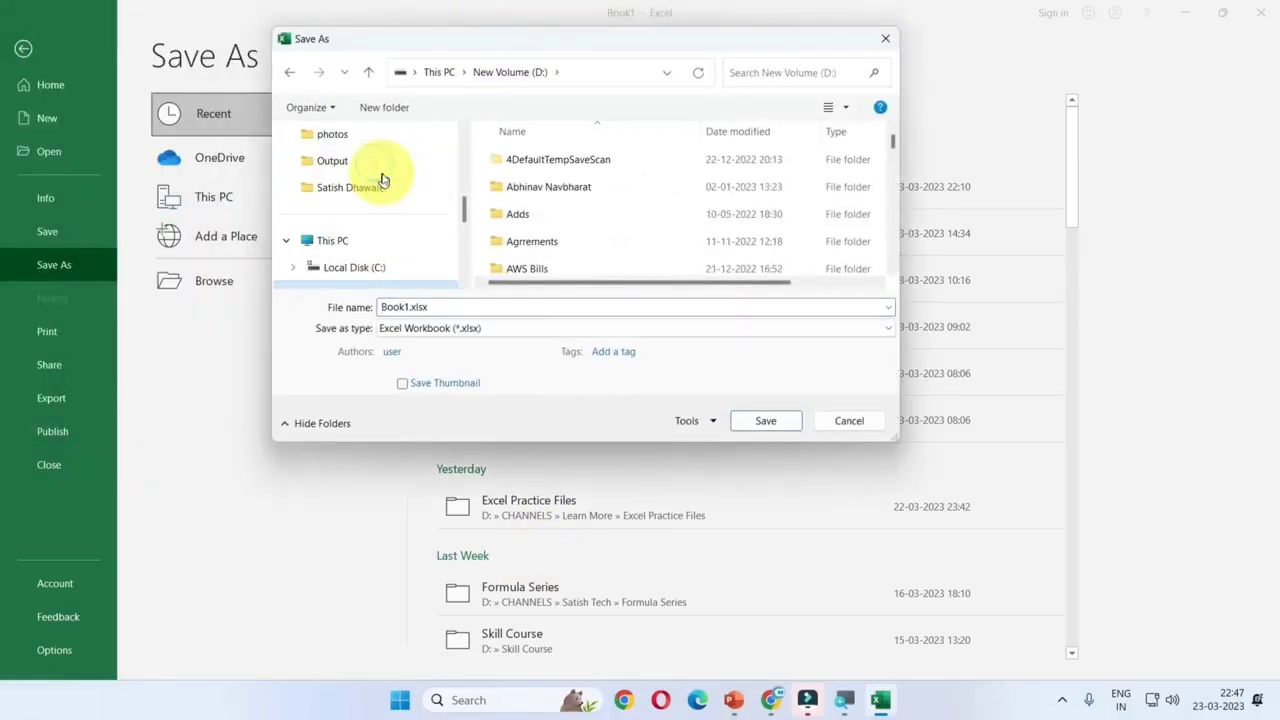
scroll(365, 187, up, 2)
scroll(363, 186, up, 2)
scroll(360, 189, up, 2)
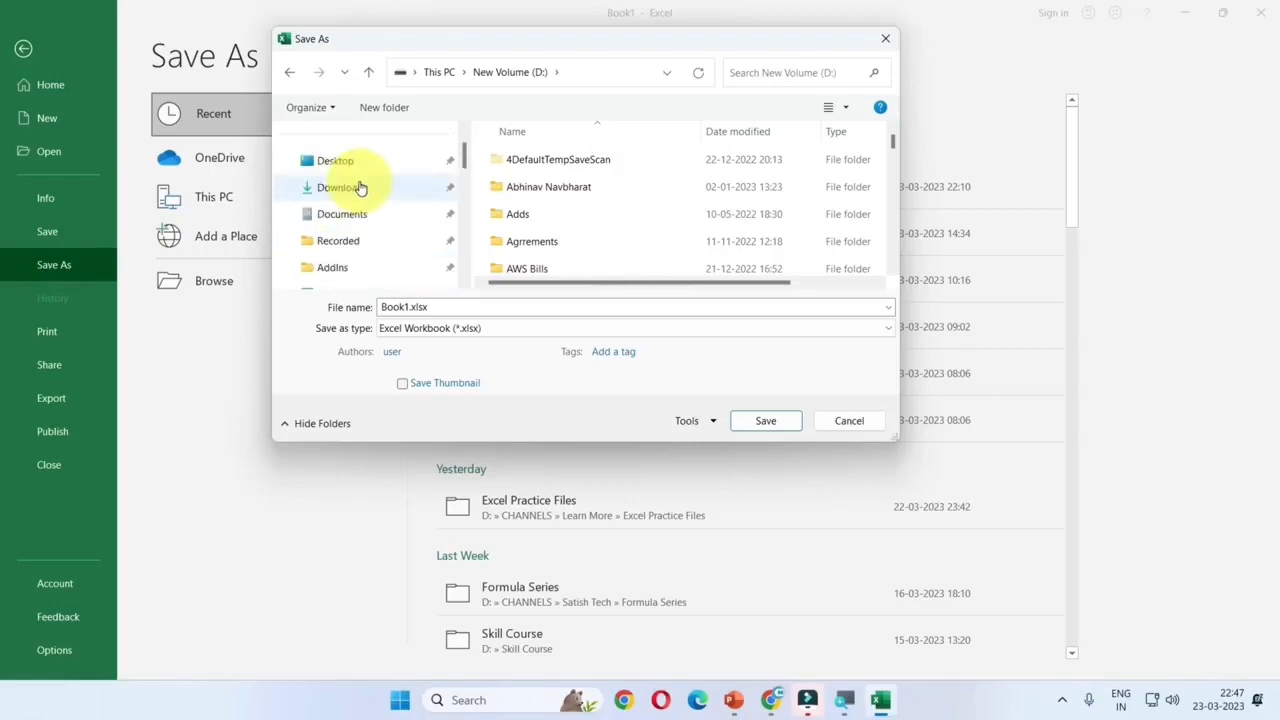
scroll(357, 189, up, 2)
scroll(352, 193, up, 1)
click(352, 193)
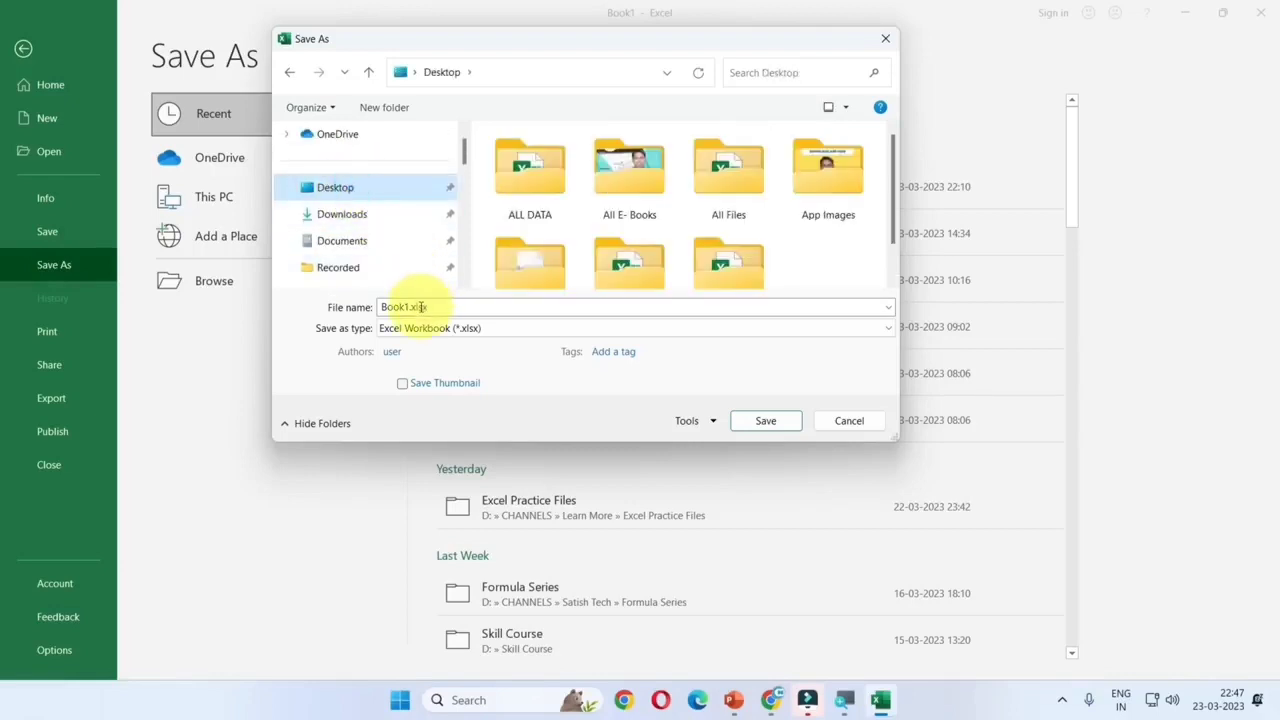
- Replace the Book1 file name with DATA ENTRY, save, and close Excel
double_click(410, 307)
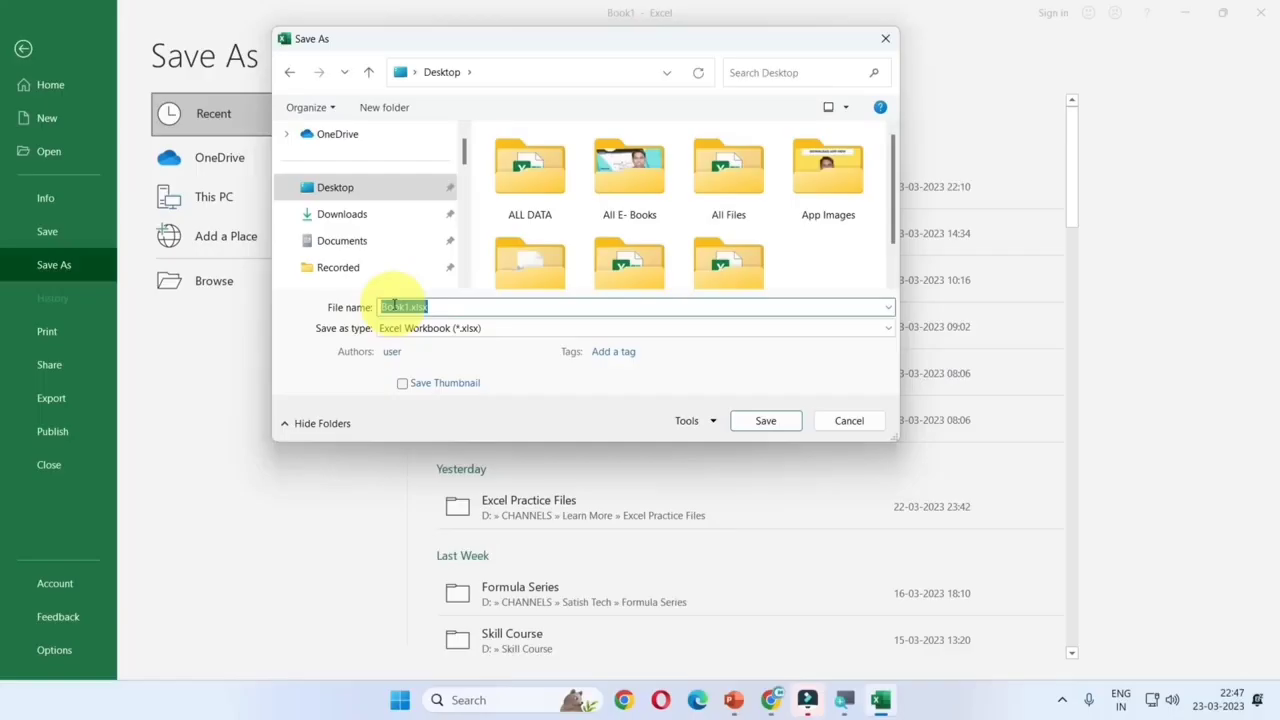
key(BackSpace)
text(TA ENTRY)
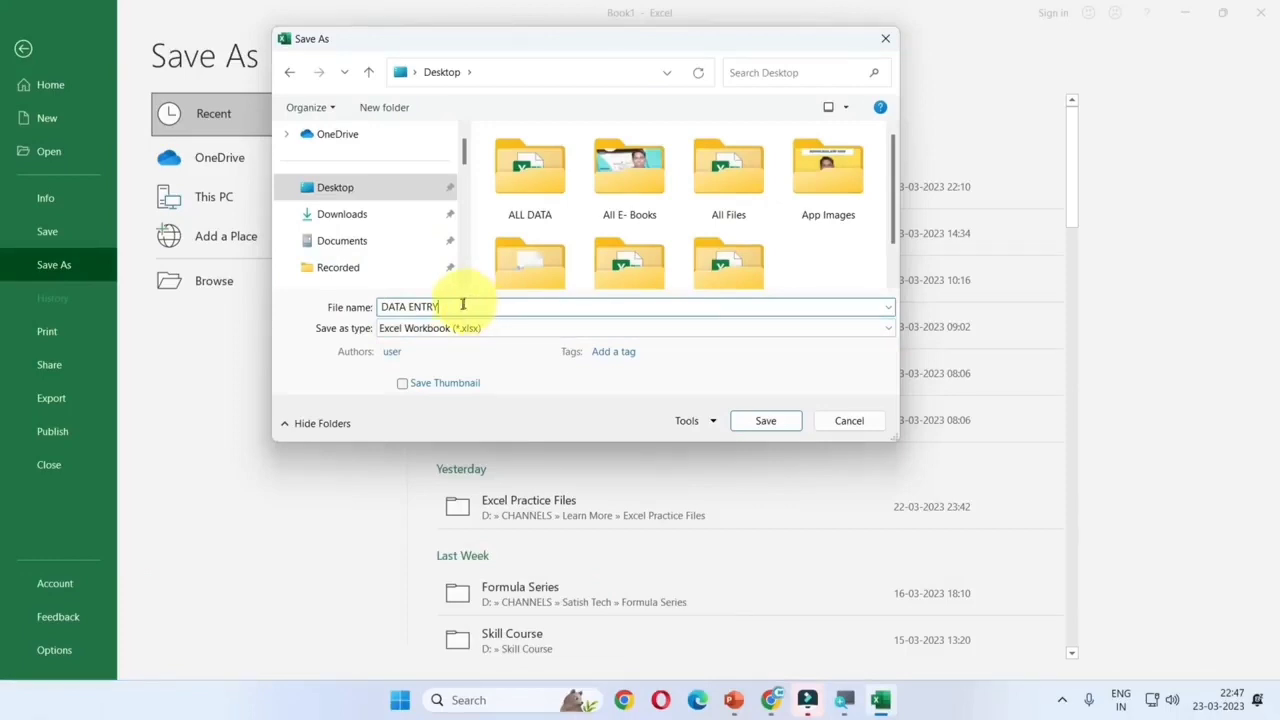
click(765, 421)
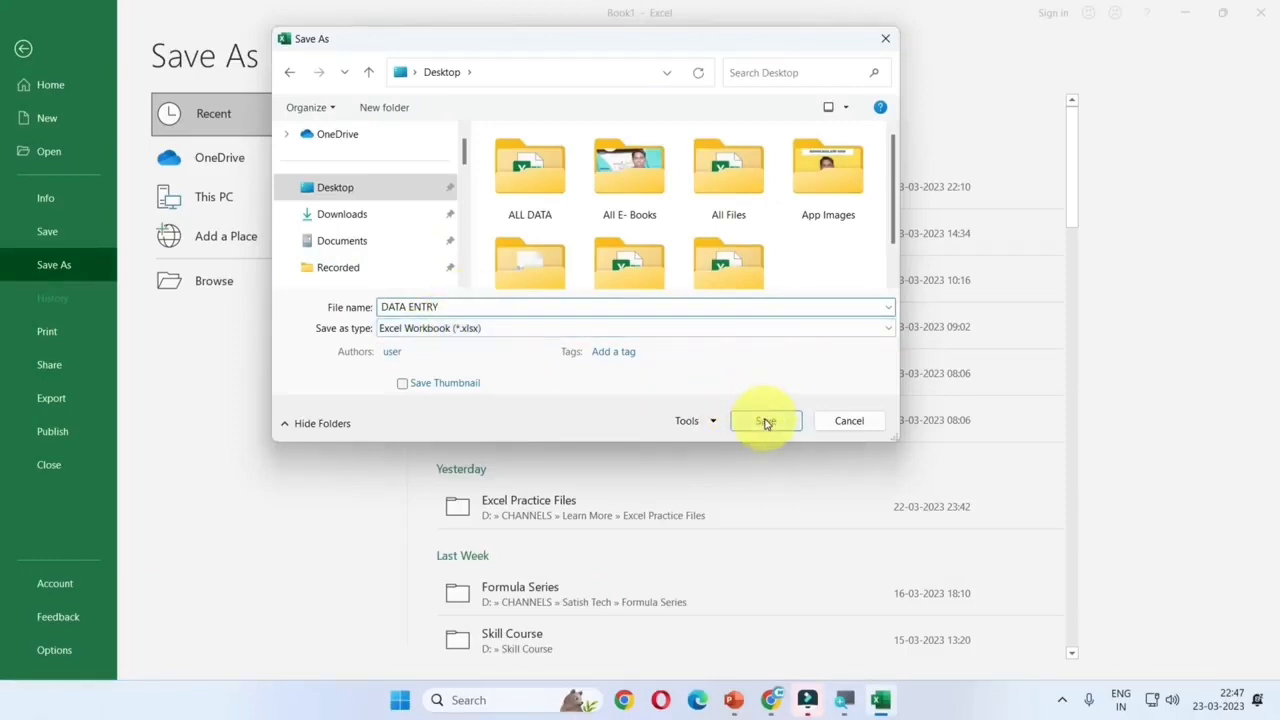
click(765, 421)
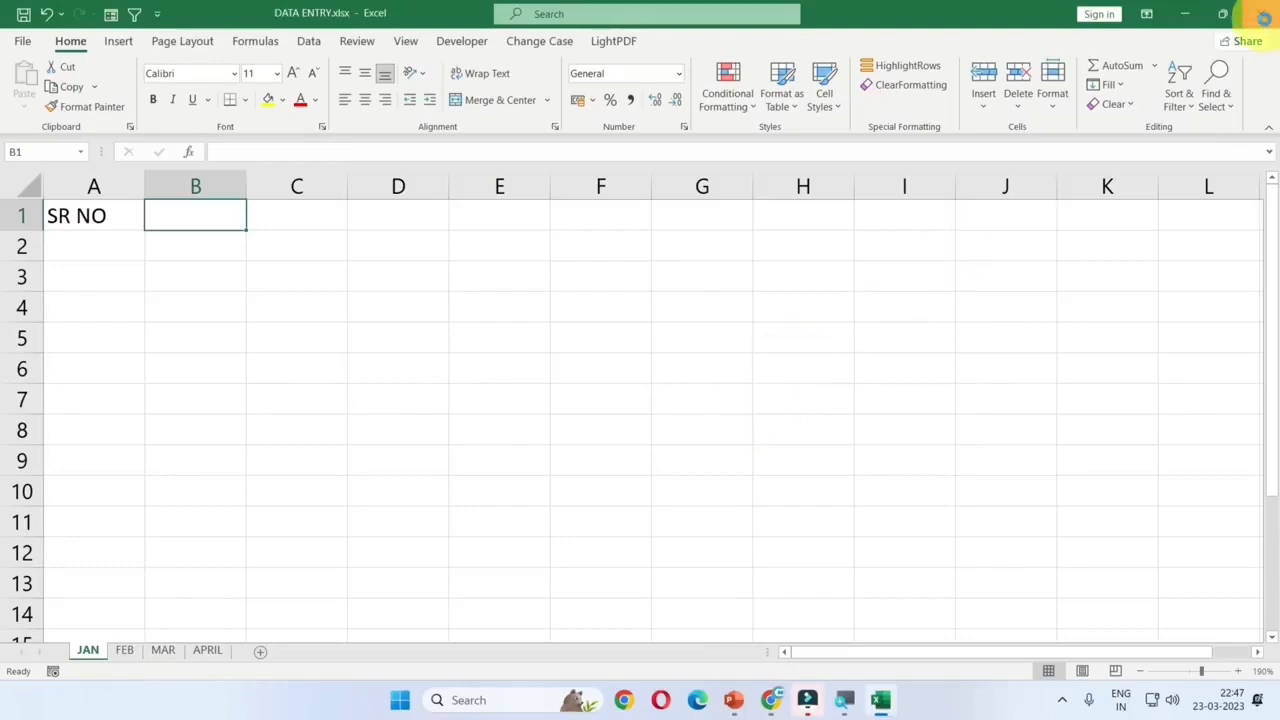
click(1266, 24)
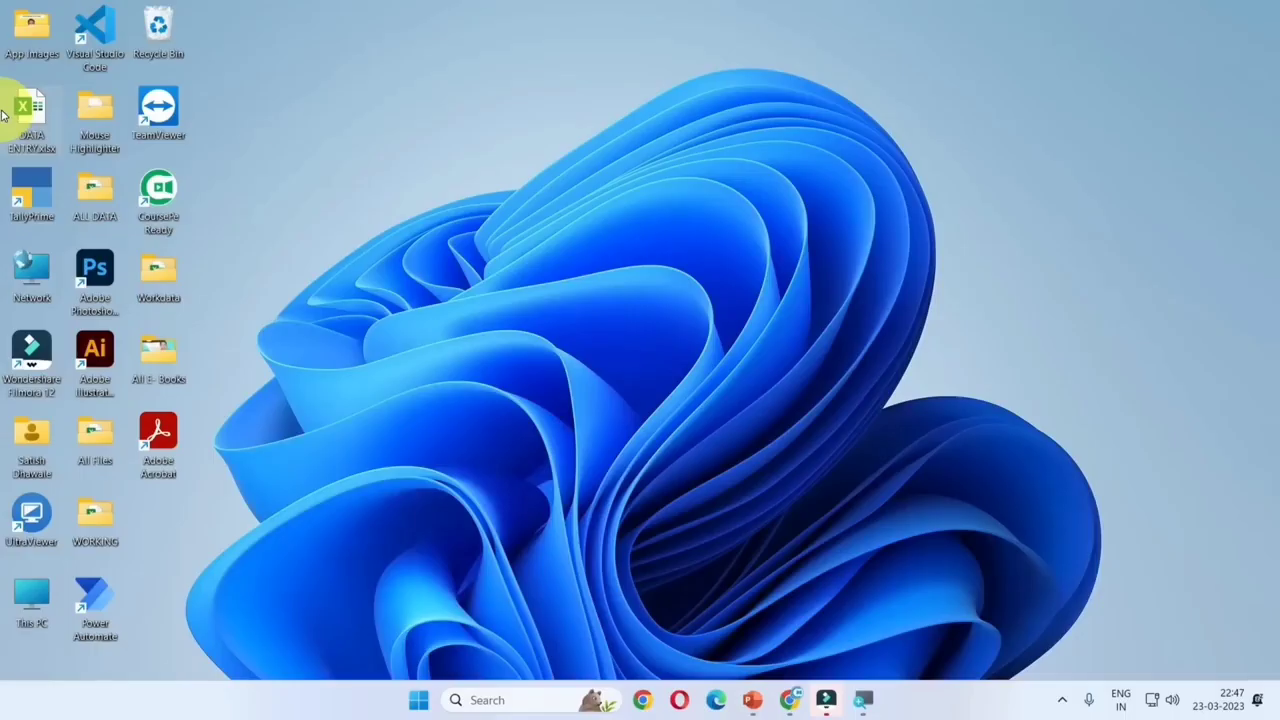
- Open DATA ENTRY.xlsx from its desktop icon to launch it in Excel
double_click(36, 119)
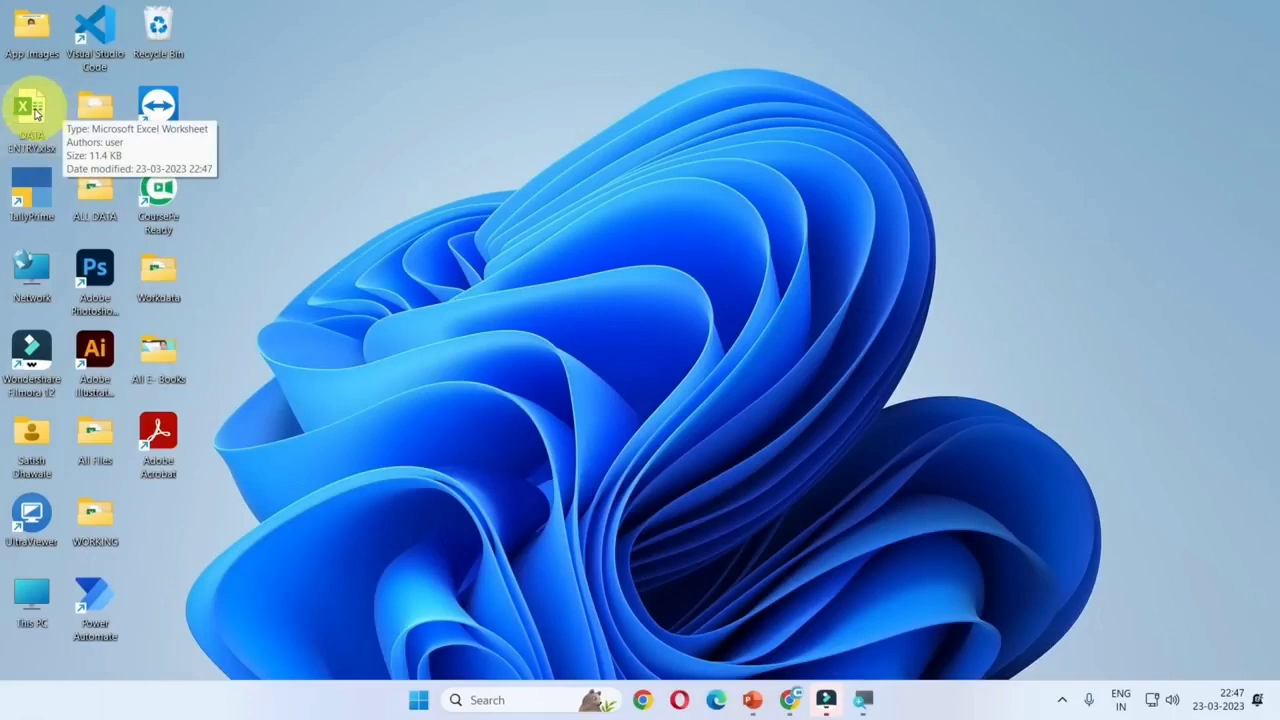
double_click(33, 110)
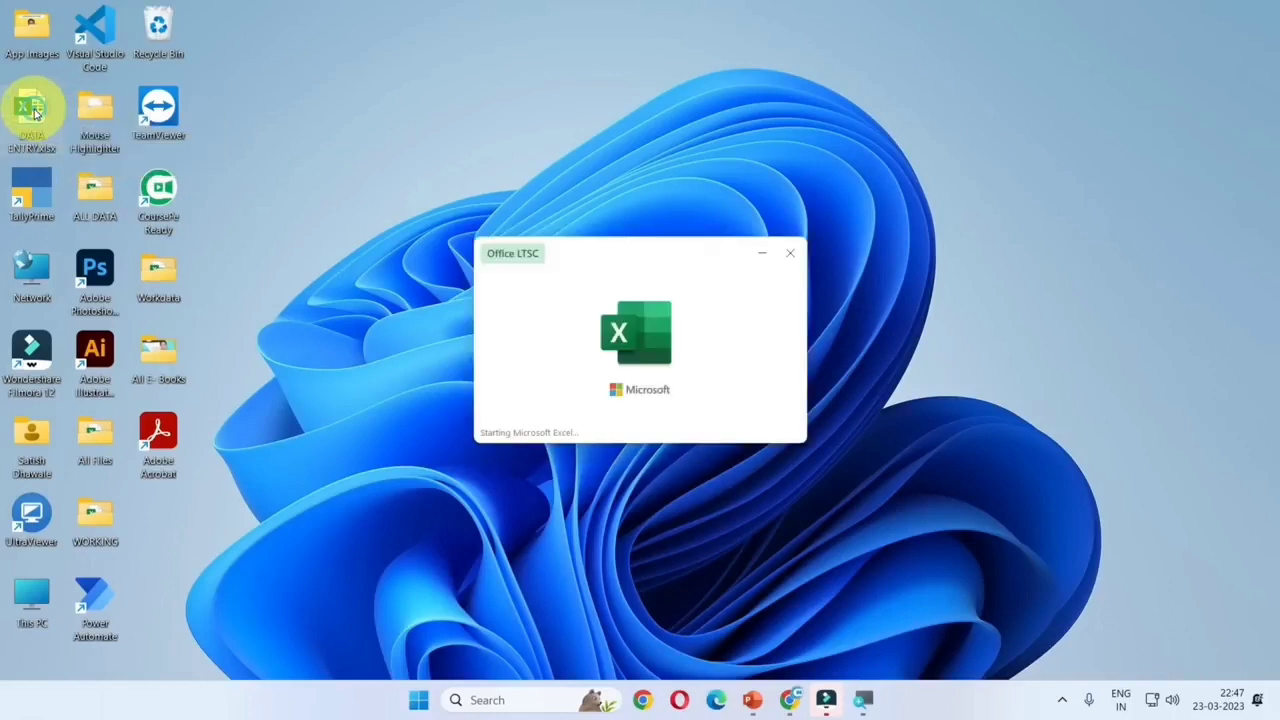
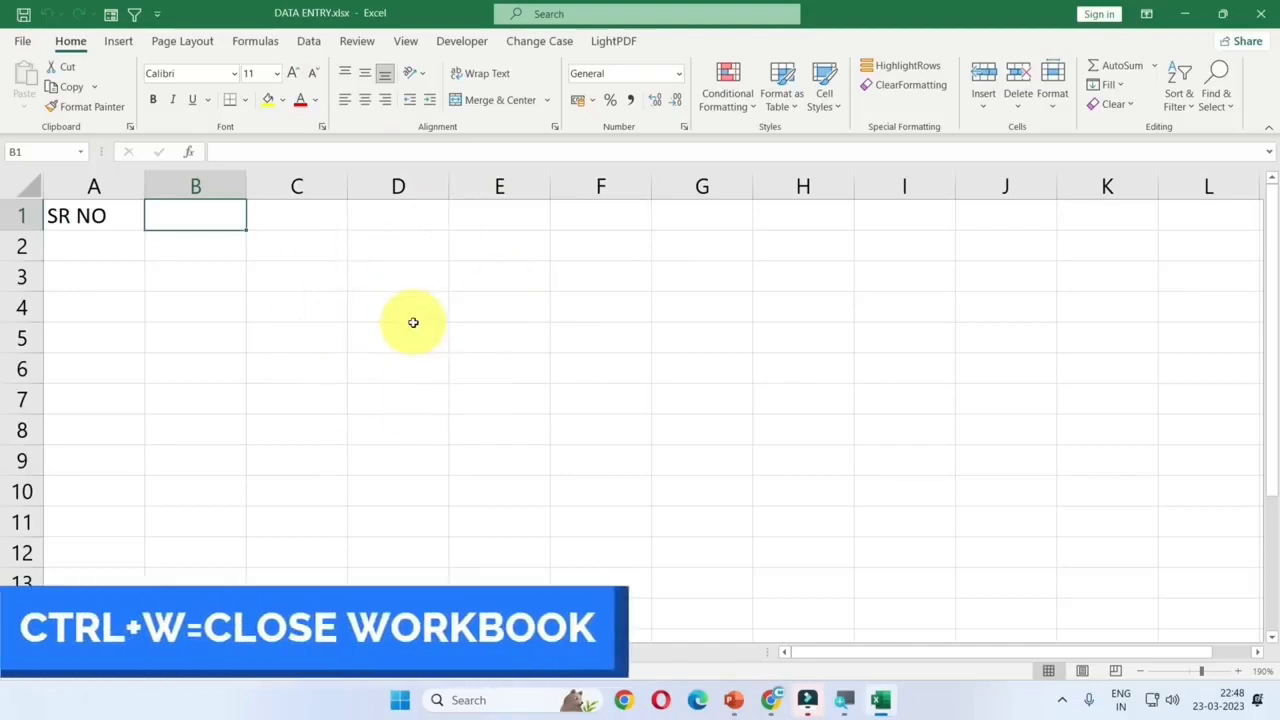
- Close the DATA ENTRY workbook with Ctrl+W, leaving an empty Excel window
key(ctrl+w)
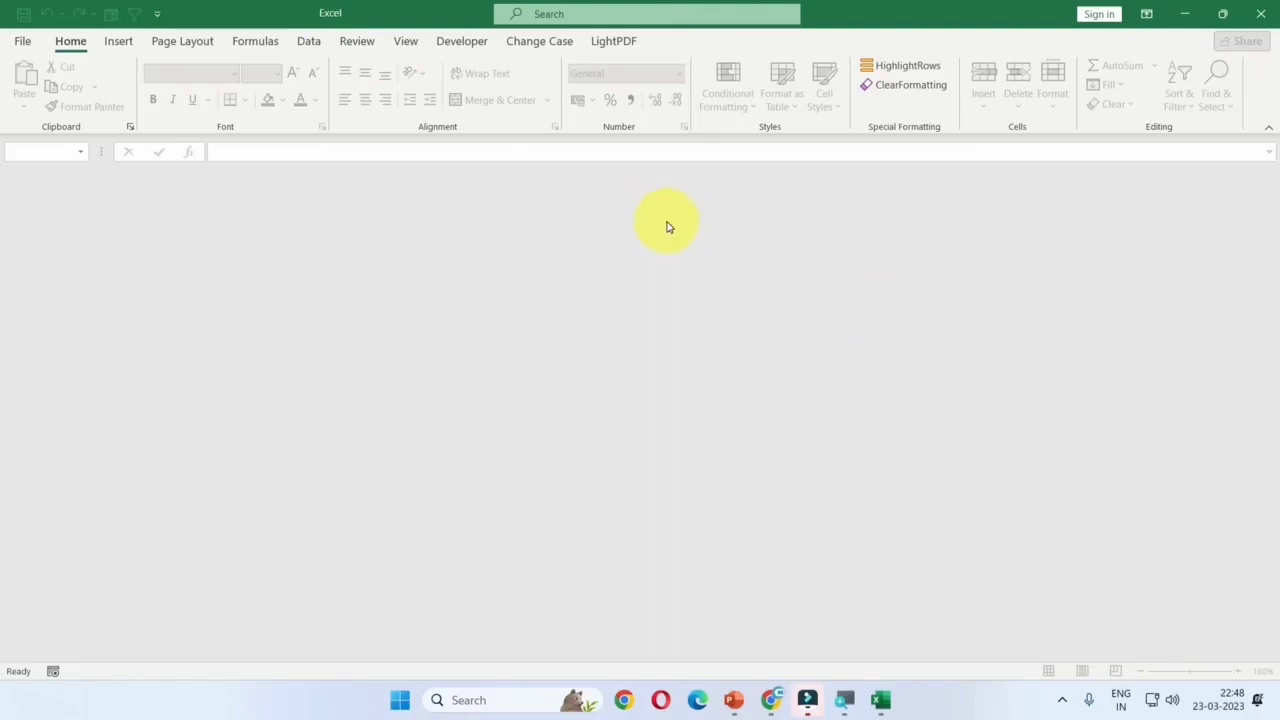
- Show the Open page's Recent workbooks list using Ctrl+O
key(ctrl+o)
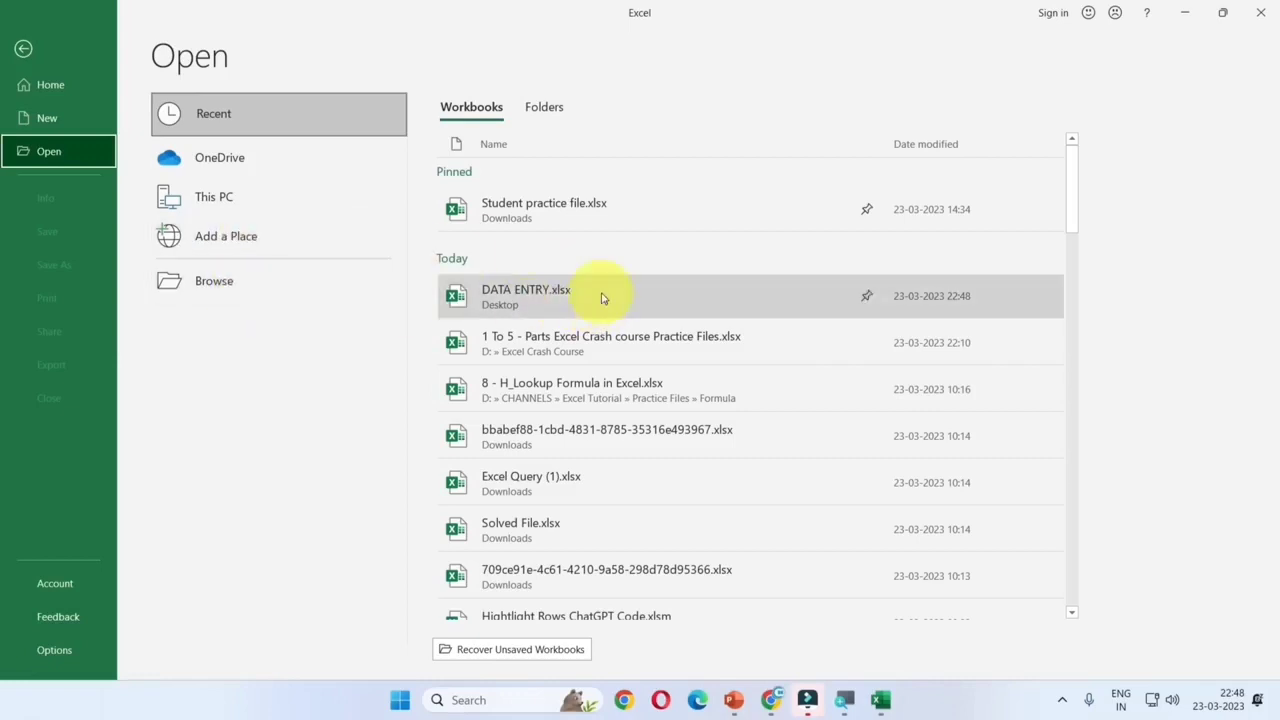
- Reopen DATA ENTRY.xlsx from the Desktop folder through the Browse dialog
click(226, 282)
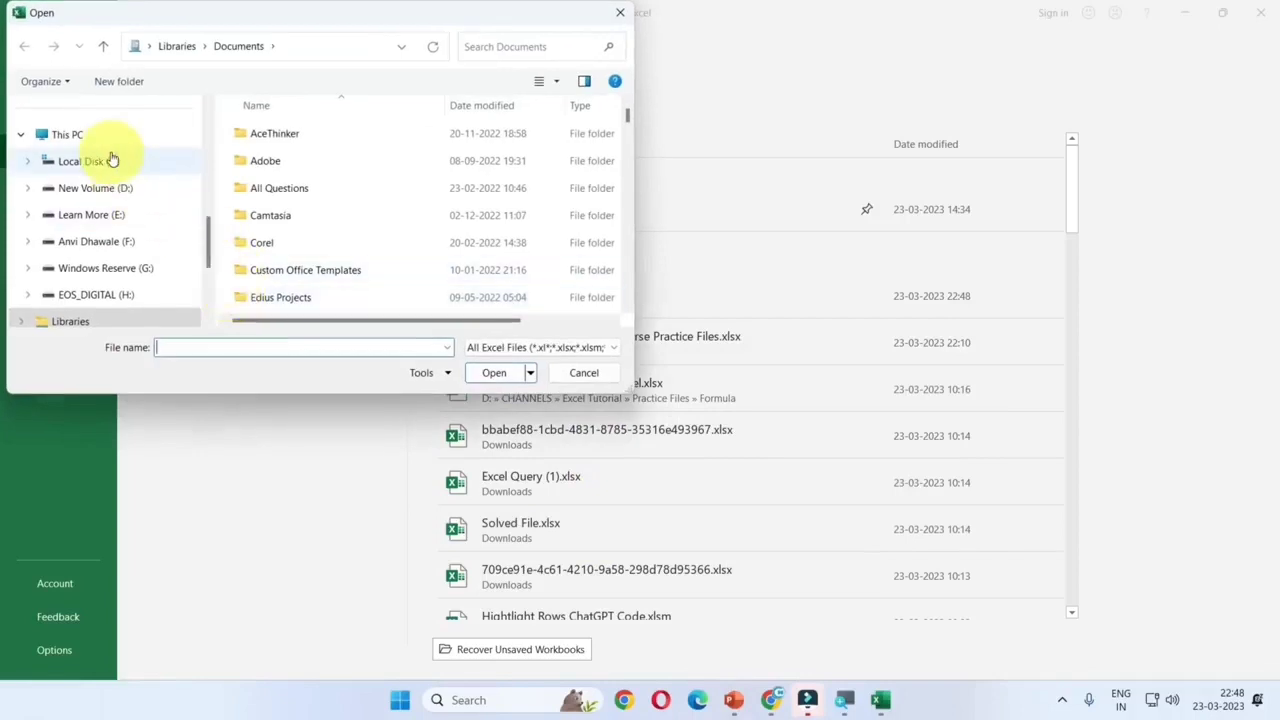
scroll(108, 163, up, 2)
scroll(108, 163, up, 1)
scroll(108, 163, up, 1)
scroll(108, 165, up, 2)
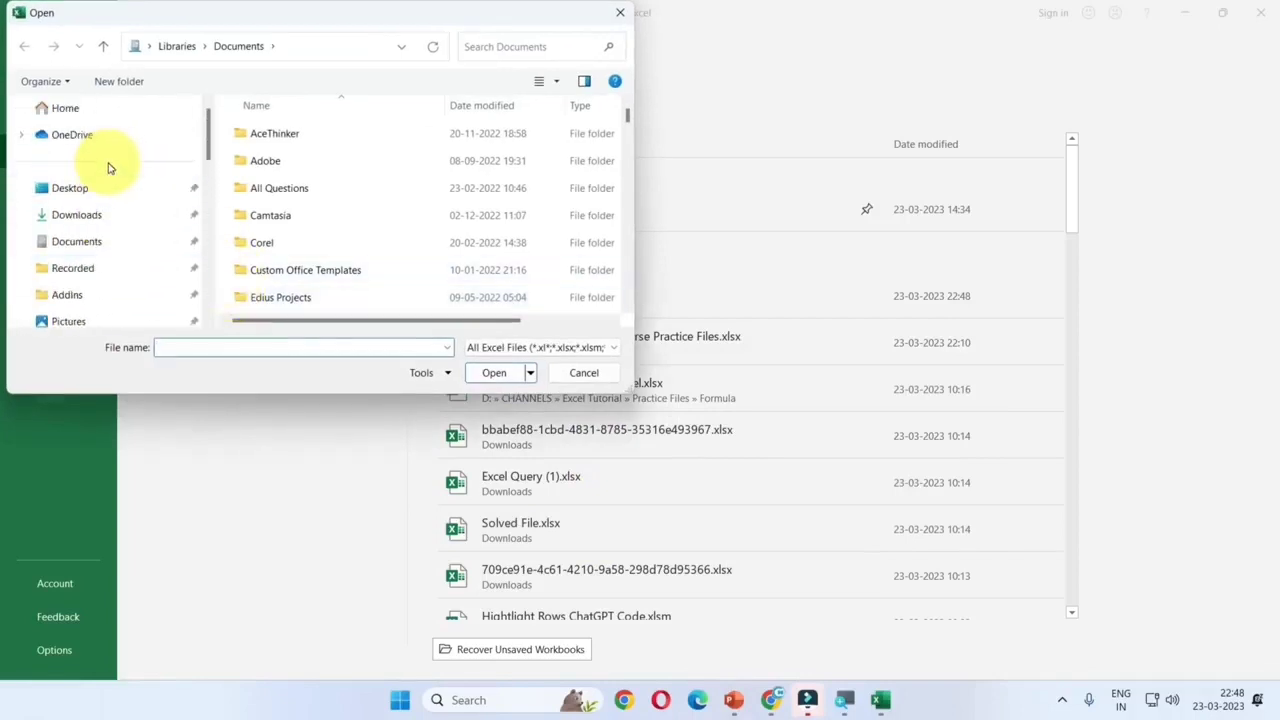
click(100, 188)
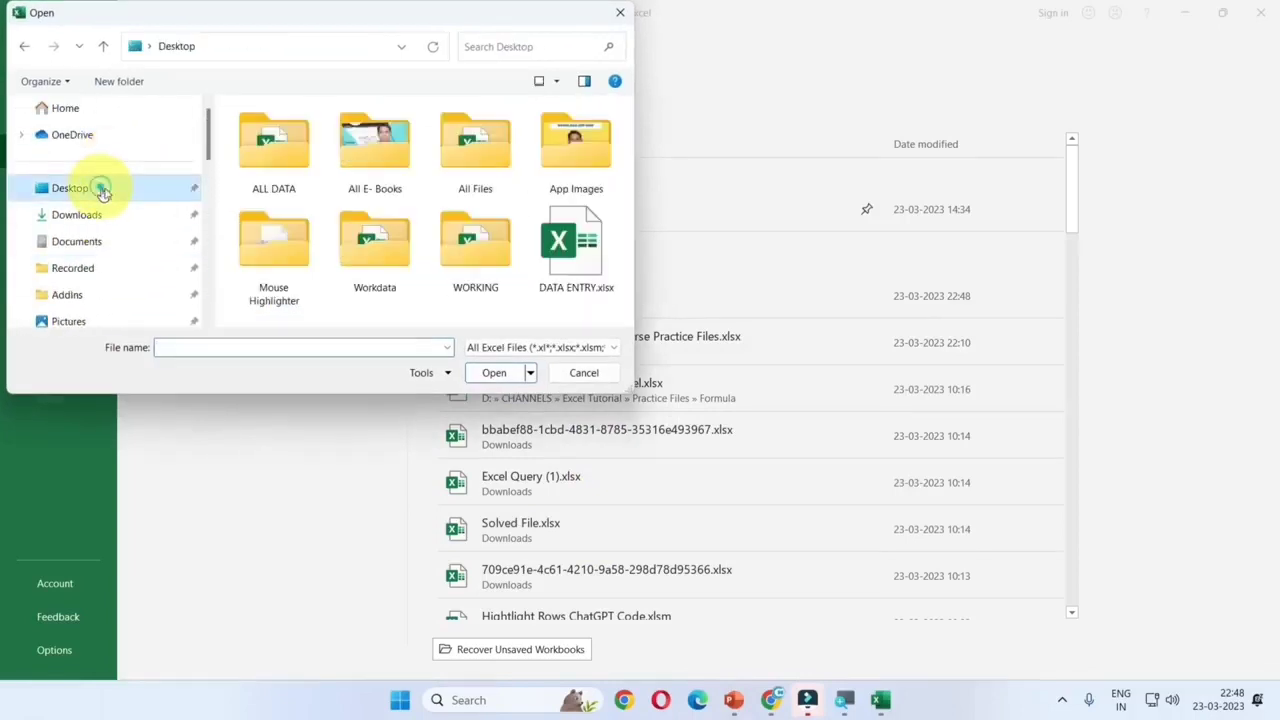
click(570, 245)
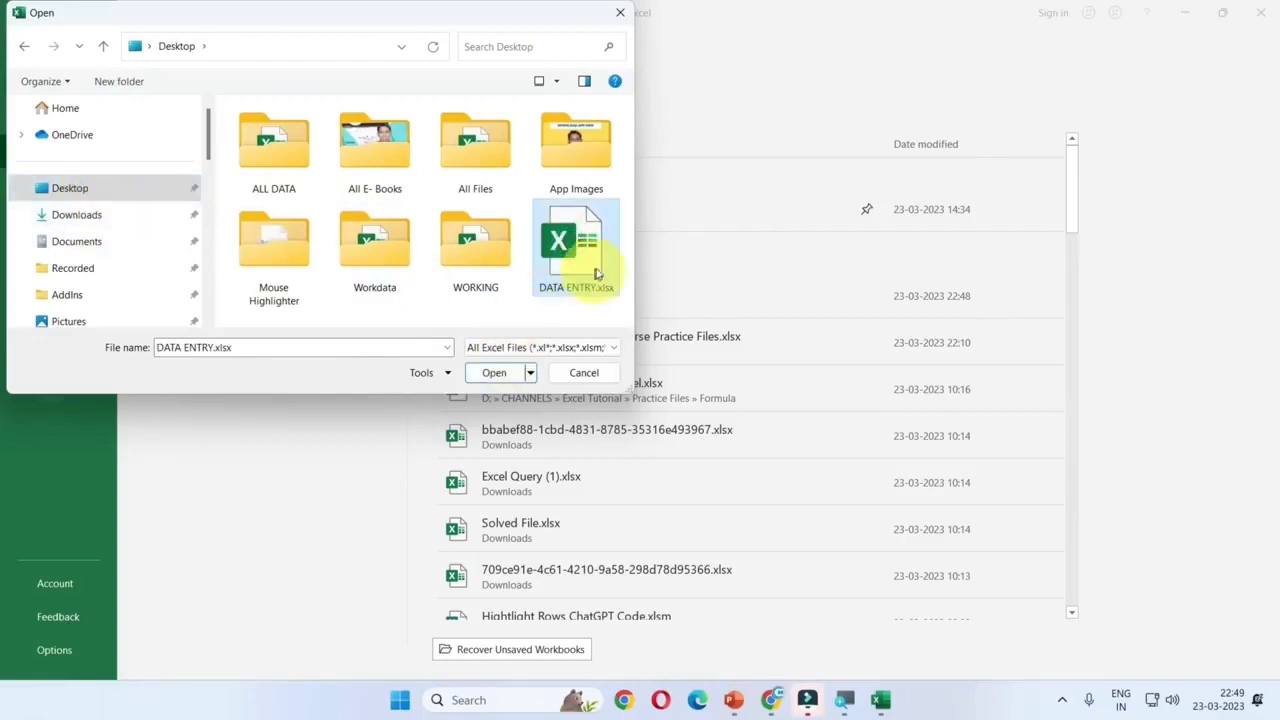
click(494, 372)
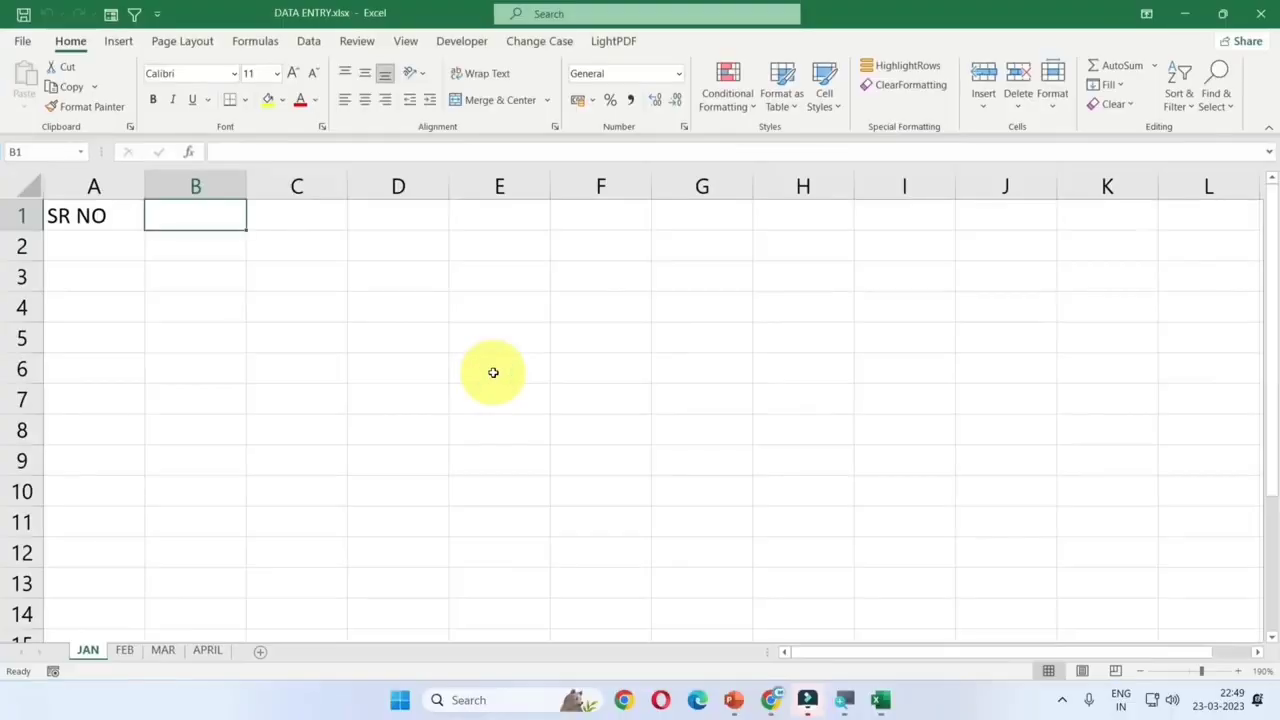
- Close DATA ENTRY.xlsx with Ctrl+W, reopen it from the Recent list, then exit Excel
key(ctrl+w)
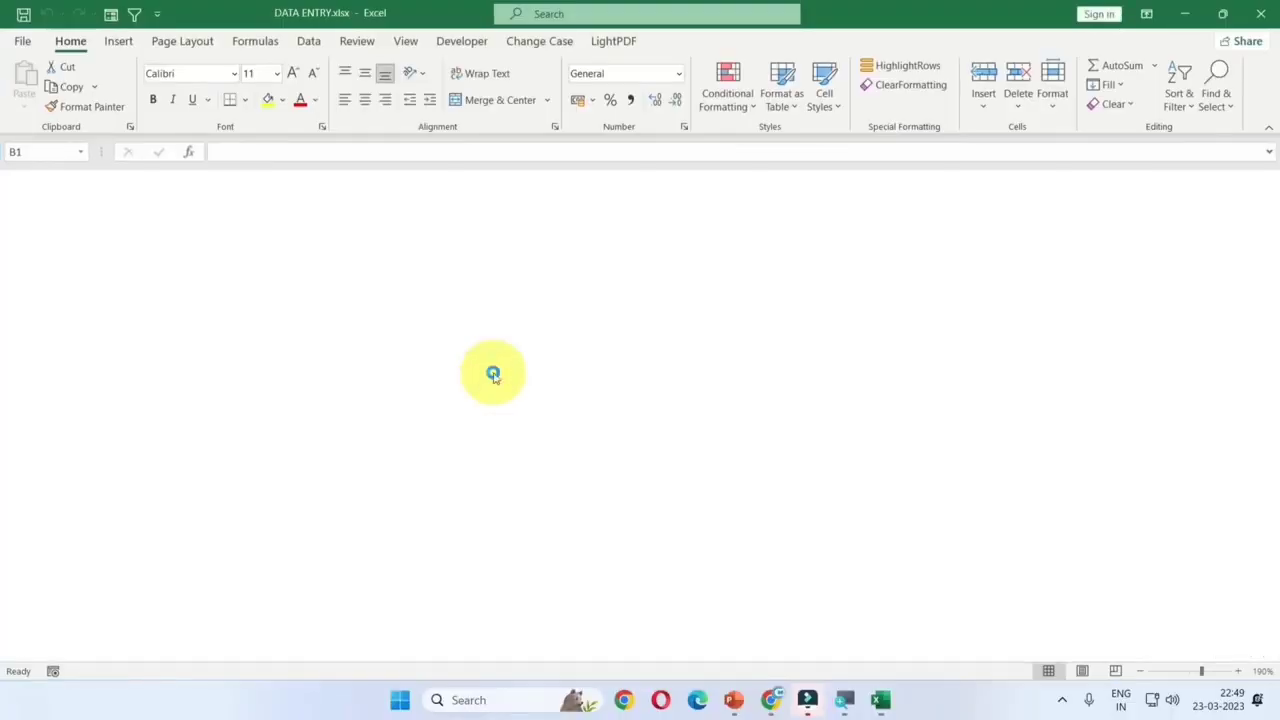
key(ctrl+o)
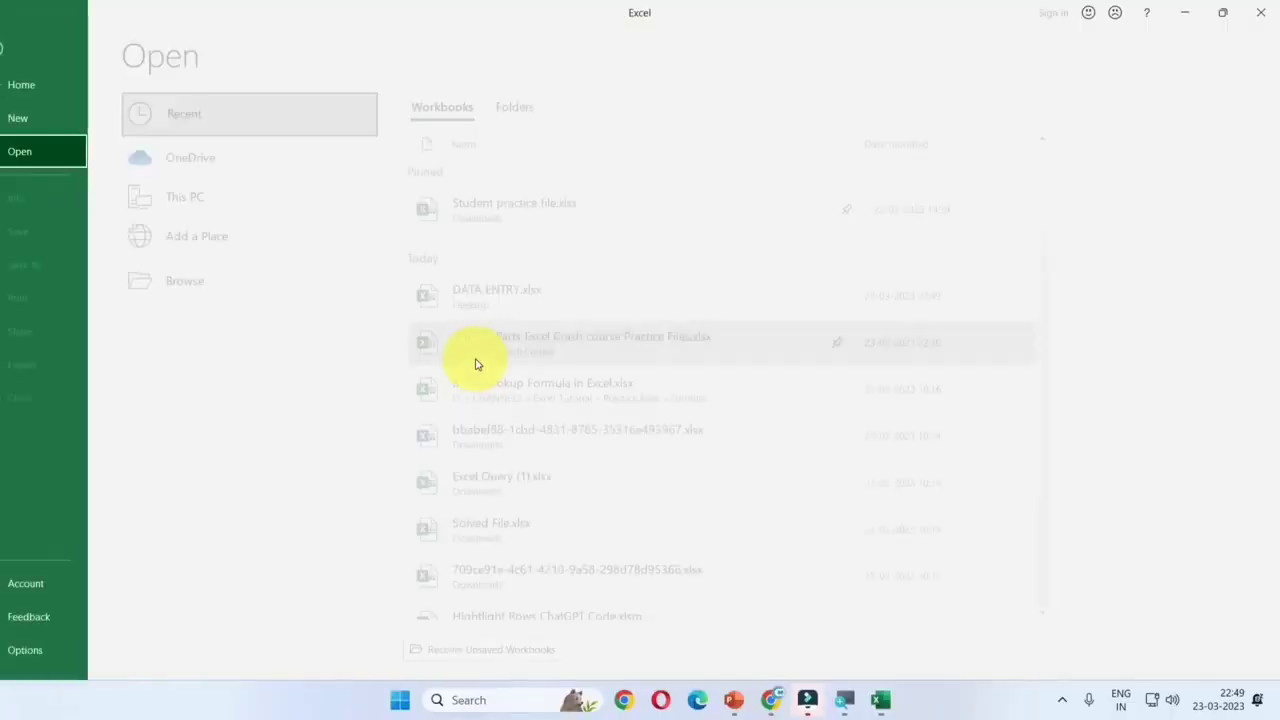
click(465, 350)
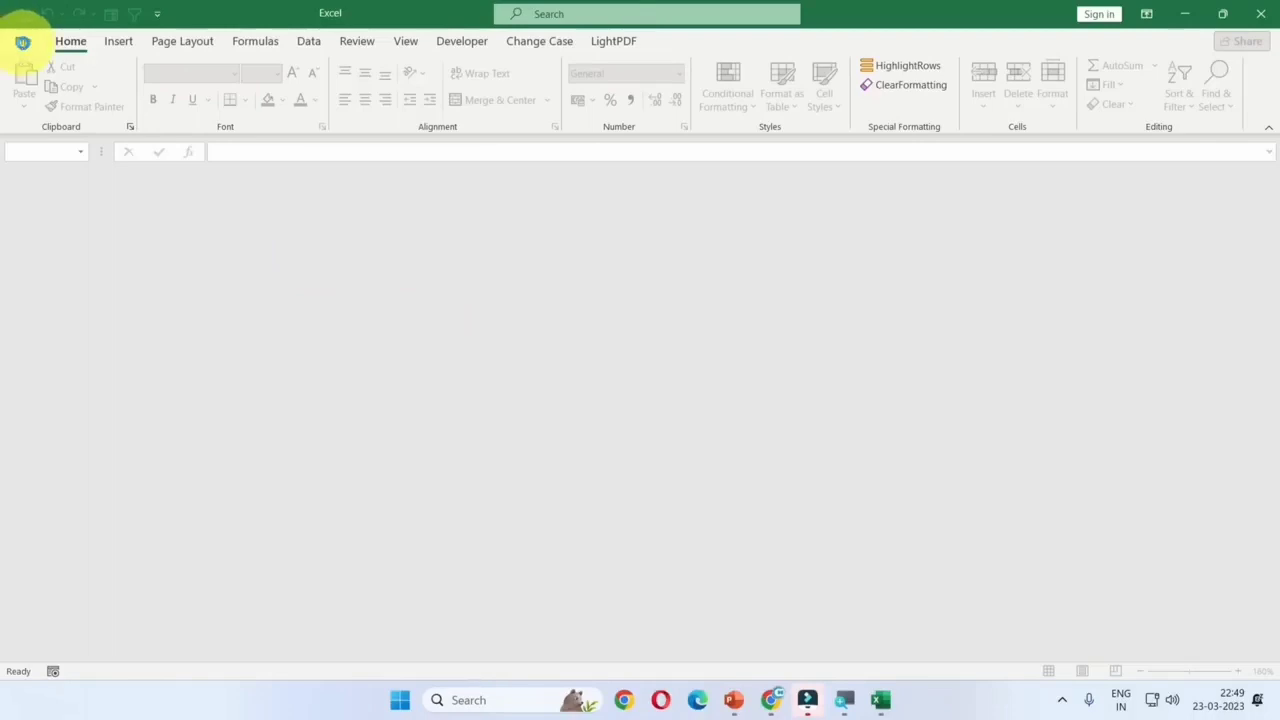
click(22, 42)
click(660, 283)
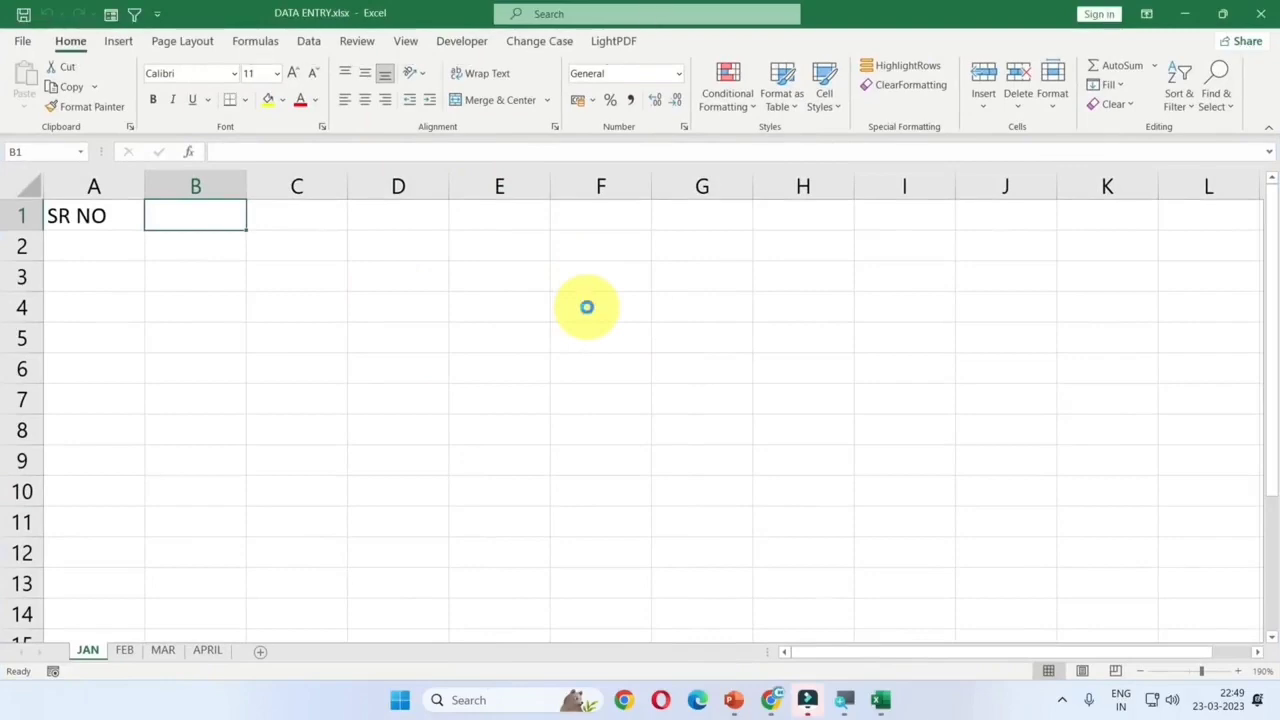
key(super+d)
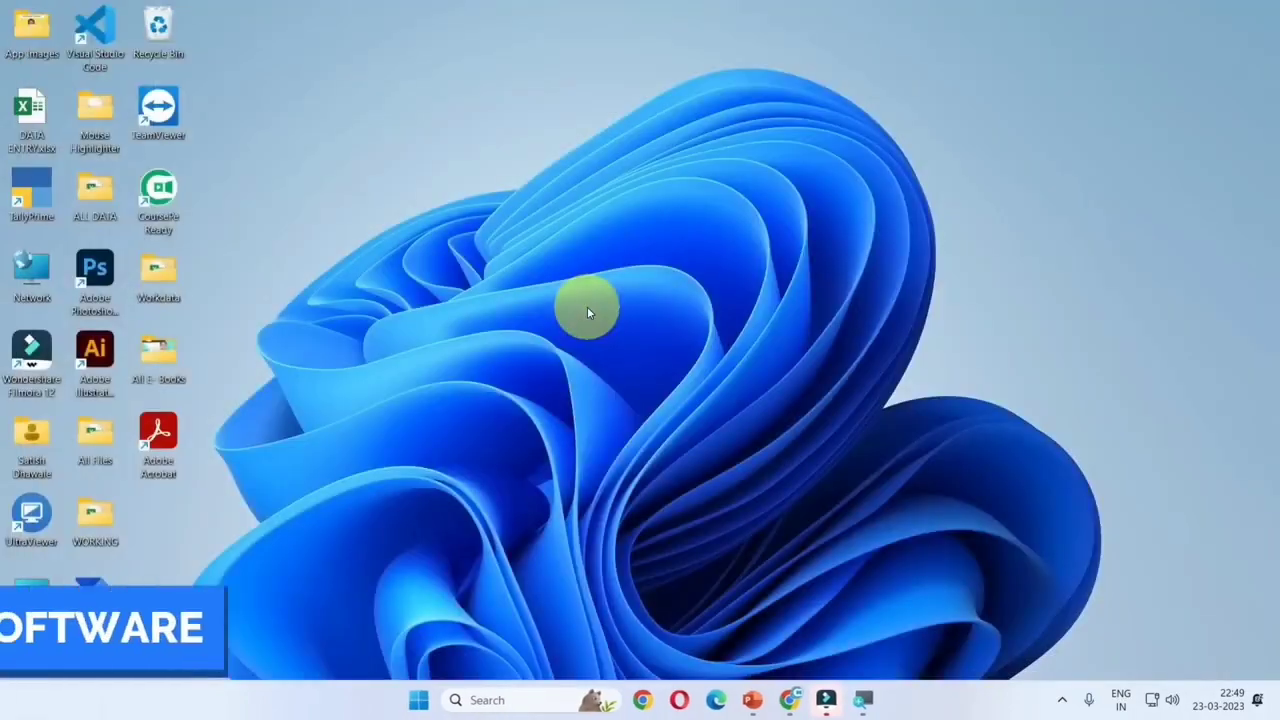